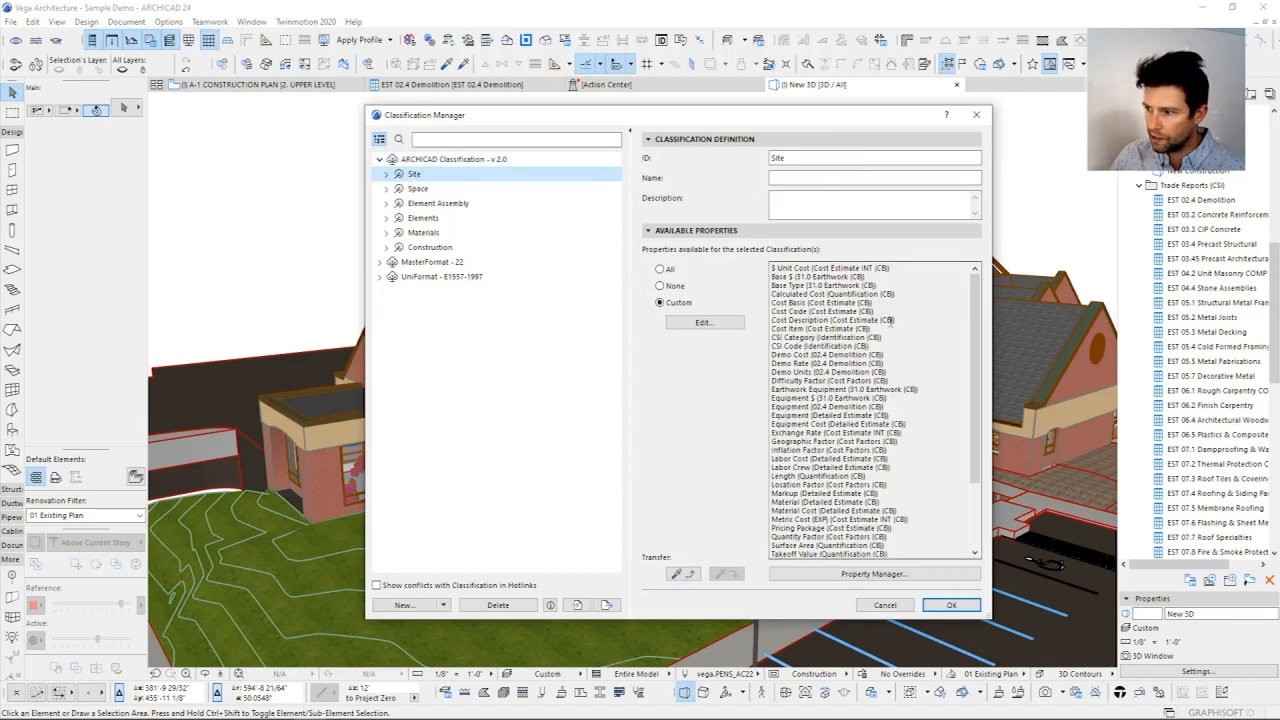
# Step: Review the properties available to Space, Element Assembly and the overall ARCHICAD Classification - v 2.0 system
pyautogui.click(417, 190)
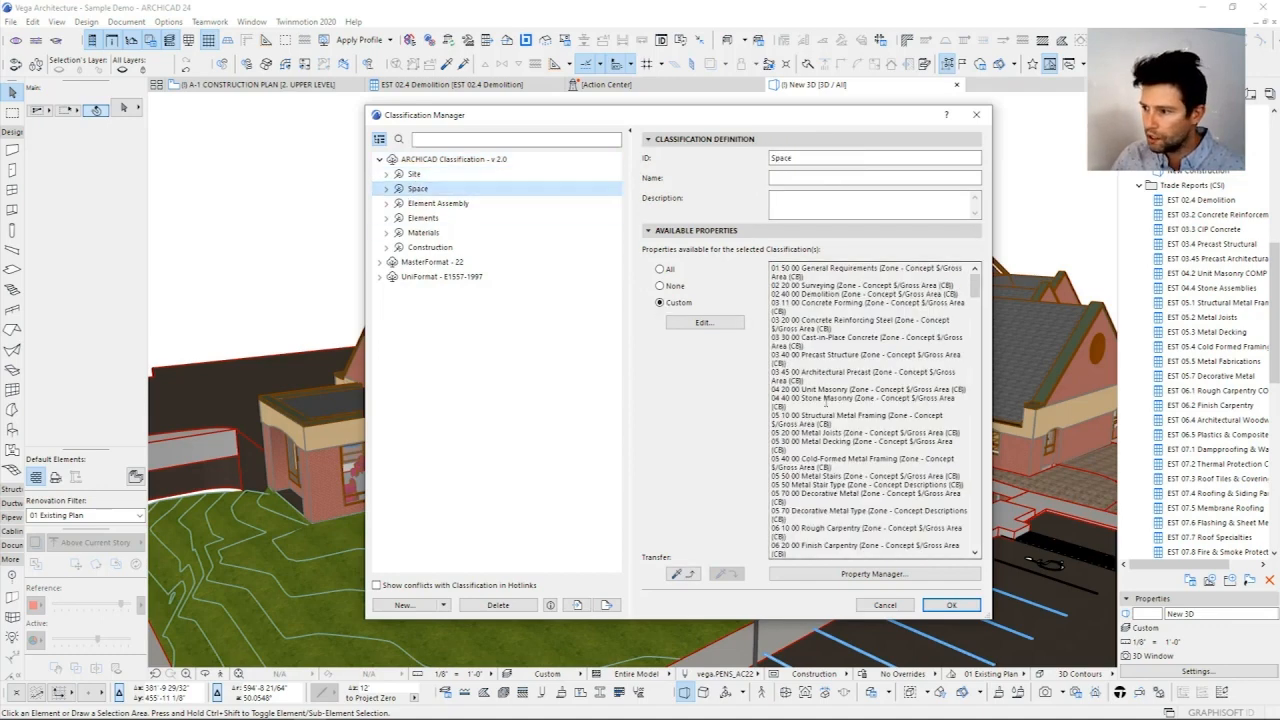
pyautogui.moveTo(872, 450); pyautogui.dragTo(868, 441)
pyautogui.click(437, 203)
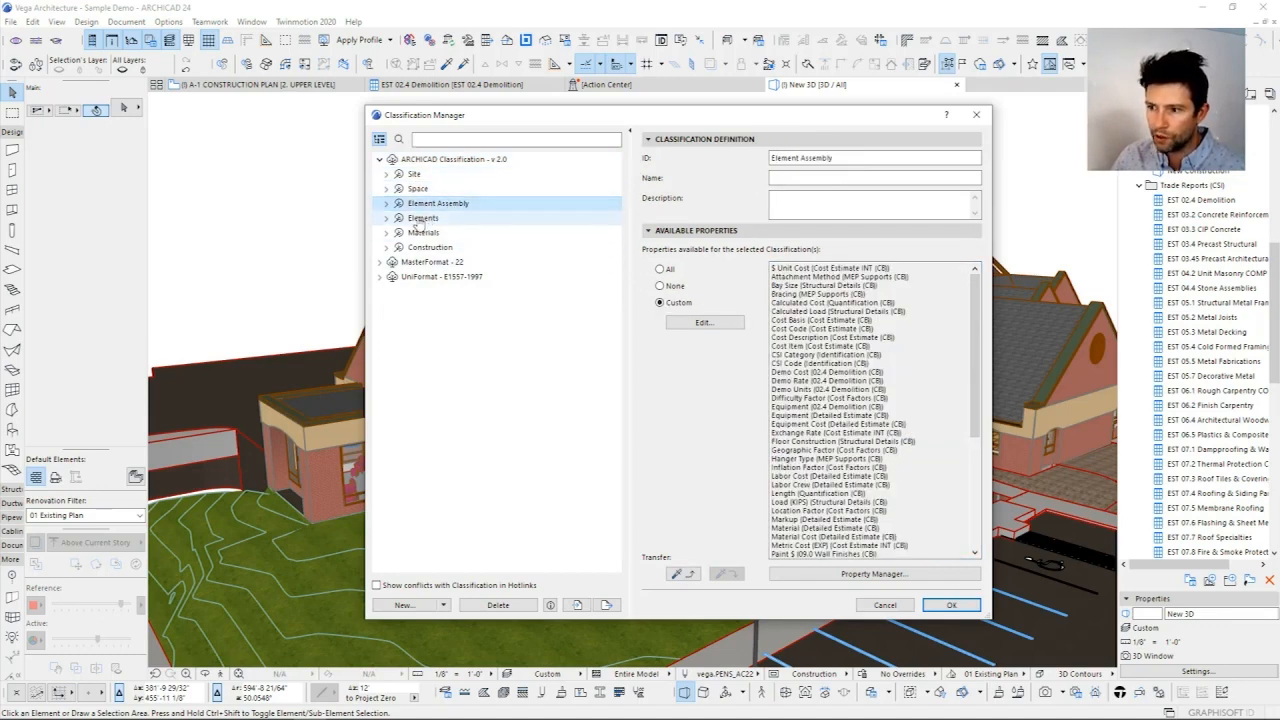
pyautogui.click(386, 204)
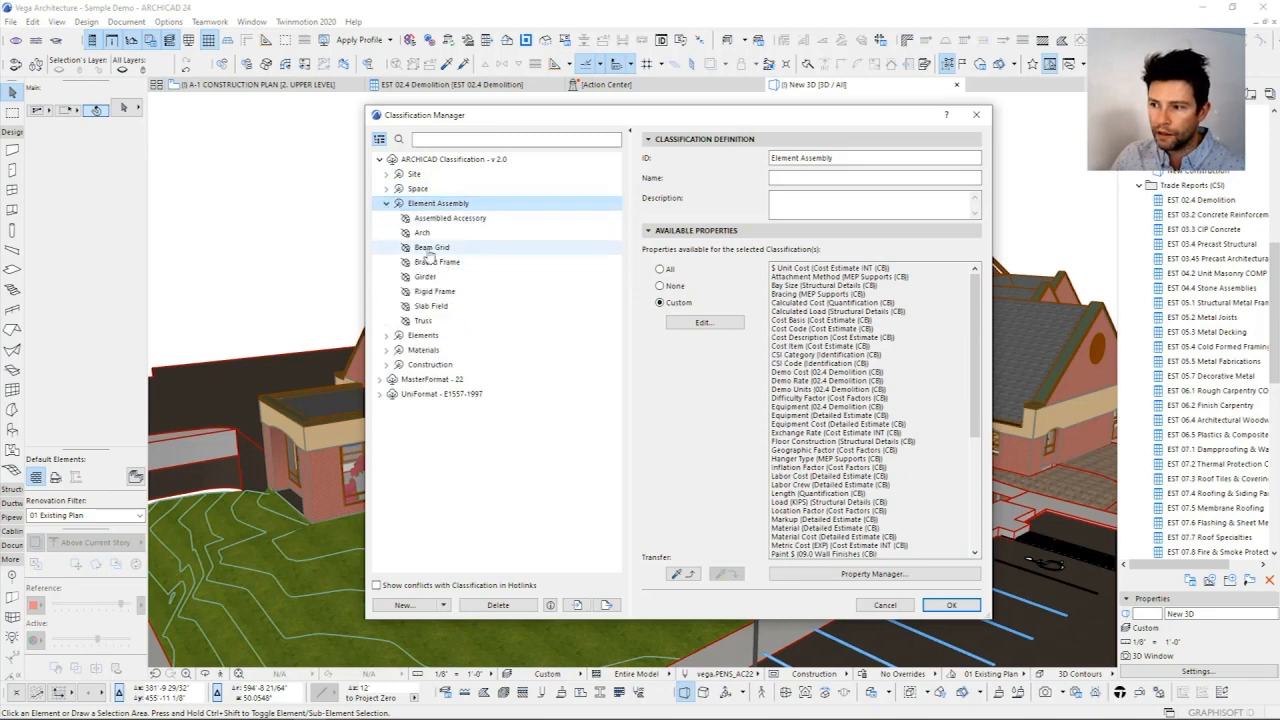
pyautogui.click(386, 204)
pyautogui.click(450, 160)
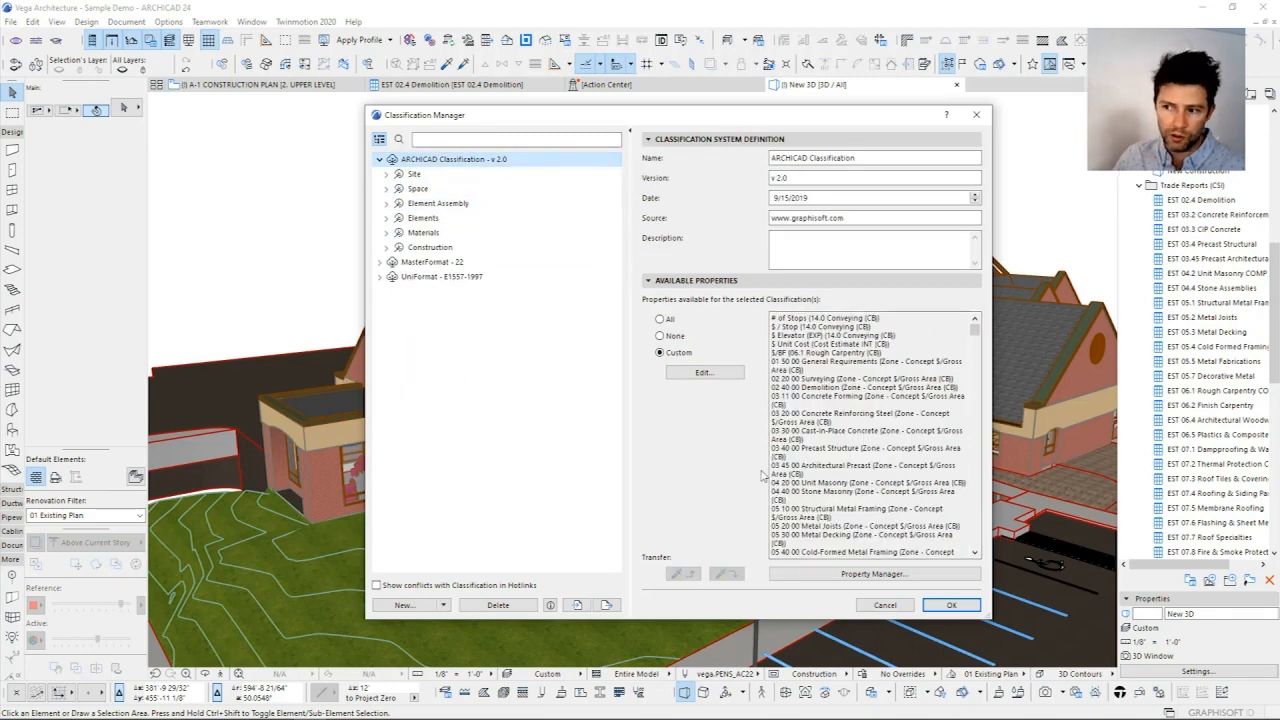
# Step: Expand the MasterFormat - 22 system to show its divisions and enlarge the Classification Manager to fit more of them
pyautogui.click(393, 262)
pyautogui.click(380, 262)
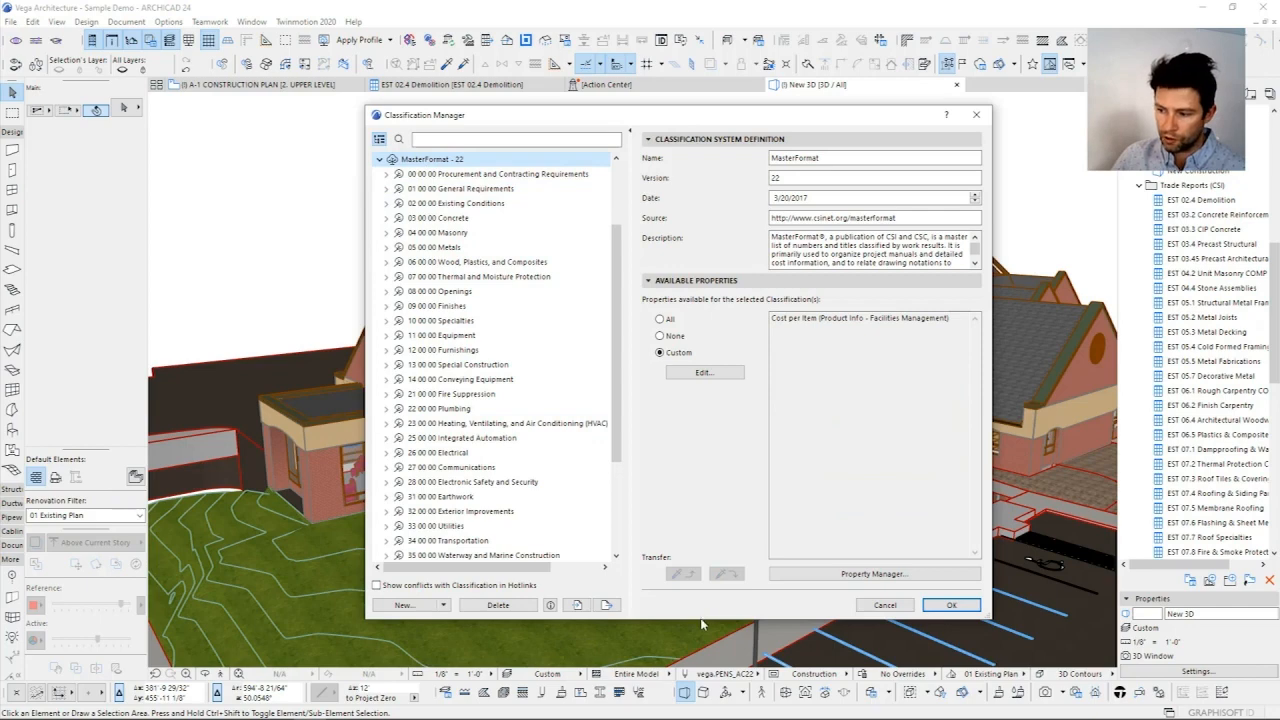
pyautogui.moveTo(702, 621); pyautogui.dragTo(703, 694)
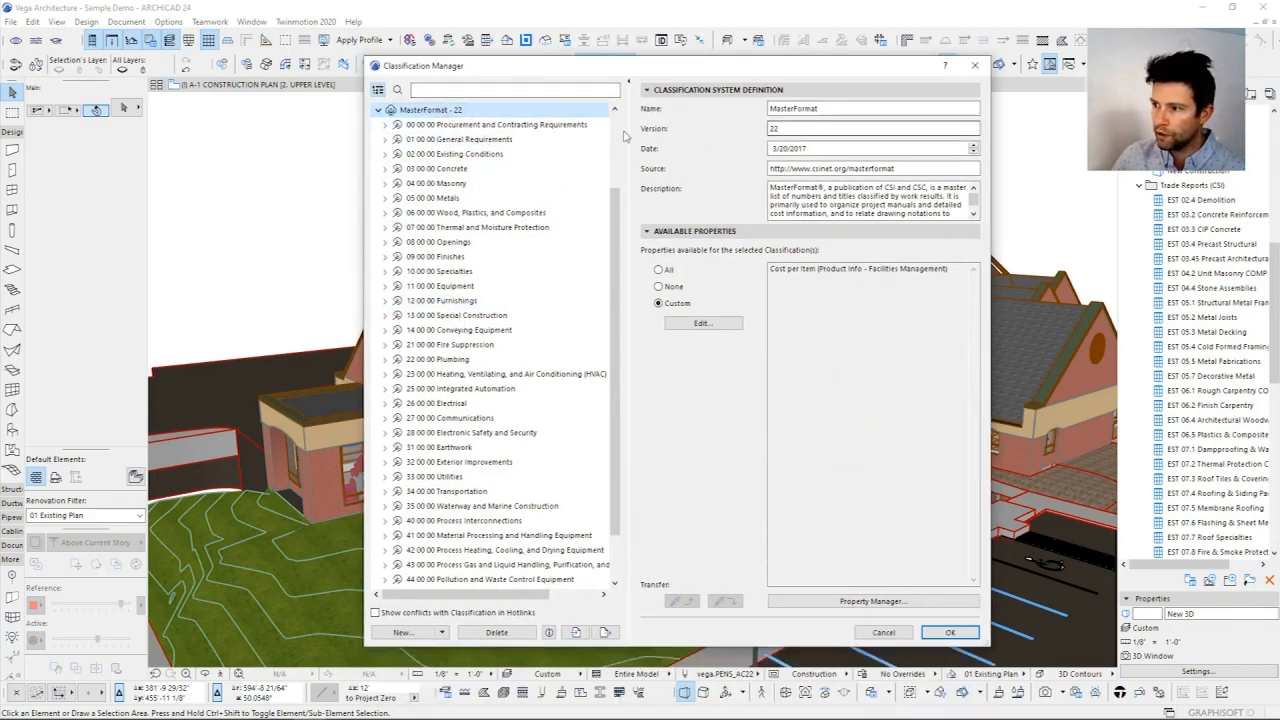
pyautogui.click(458, 124)
pyautogui.click(427, 112)
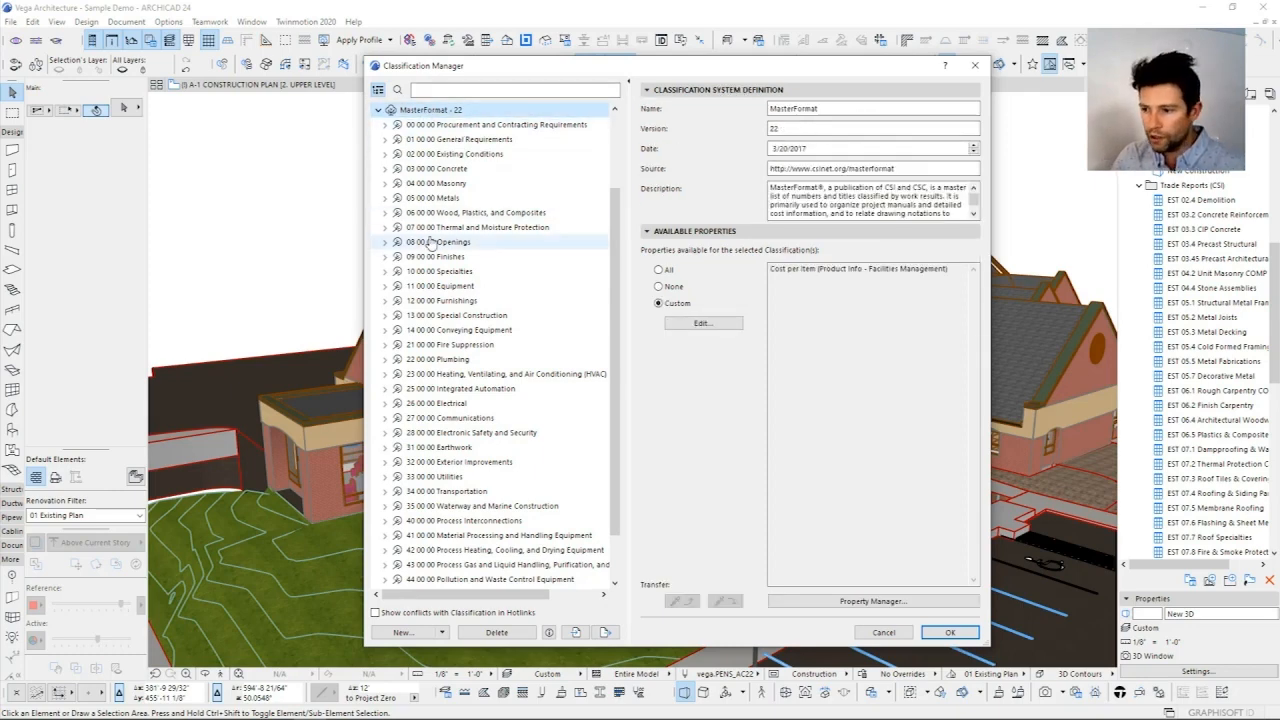
# Step: Examine the 04 00 00 Masonry division down to Clay Unit Masonry, collapse it and look through the remaining MasterFormat divisions
pyautogui.click(385, 184)
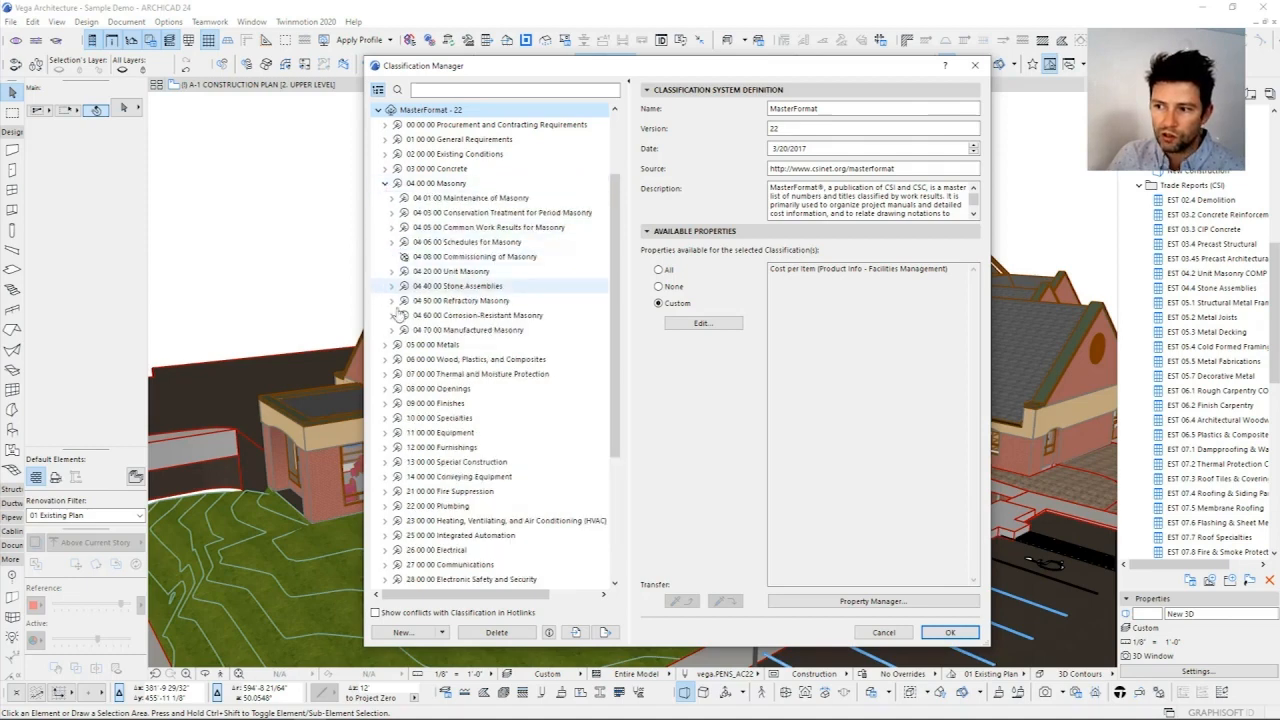
pyautogui.click(391, 271)
pyautogui.click(398, 287)
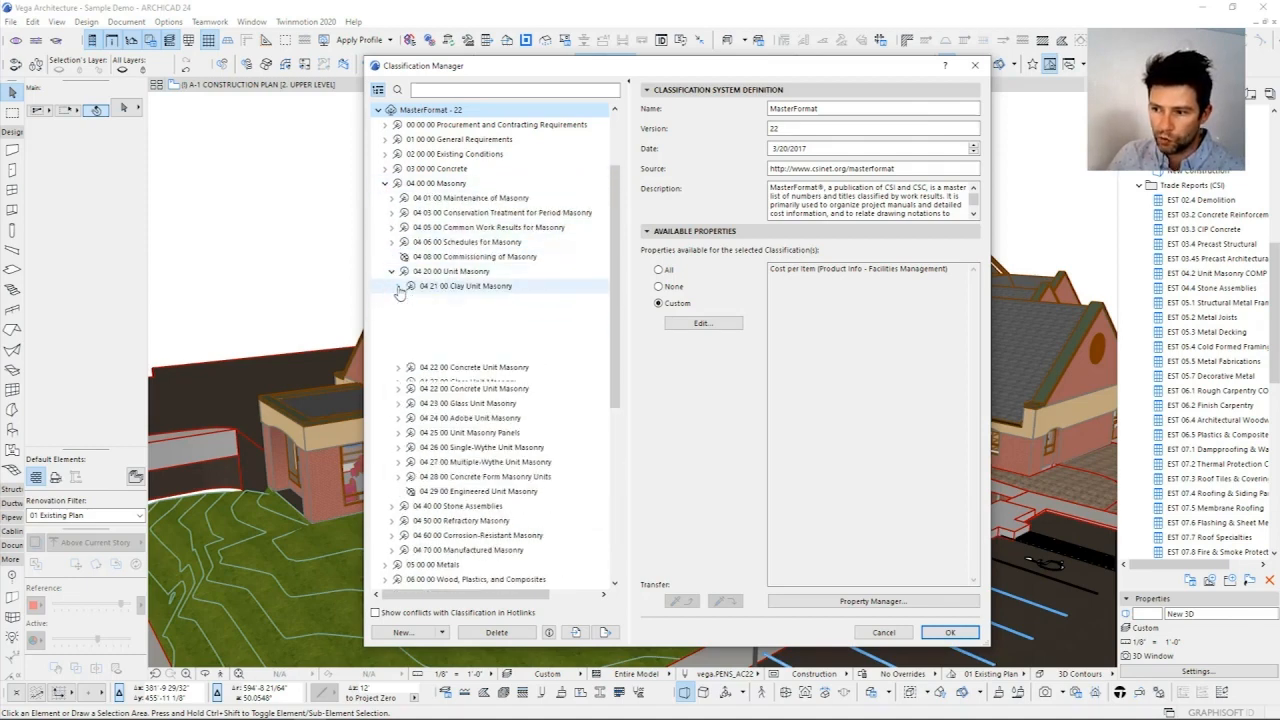
pyautogui.click(398, 287)
pyautogui.click(391, 271)
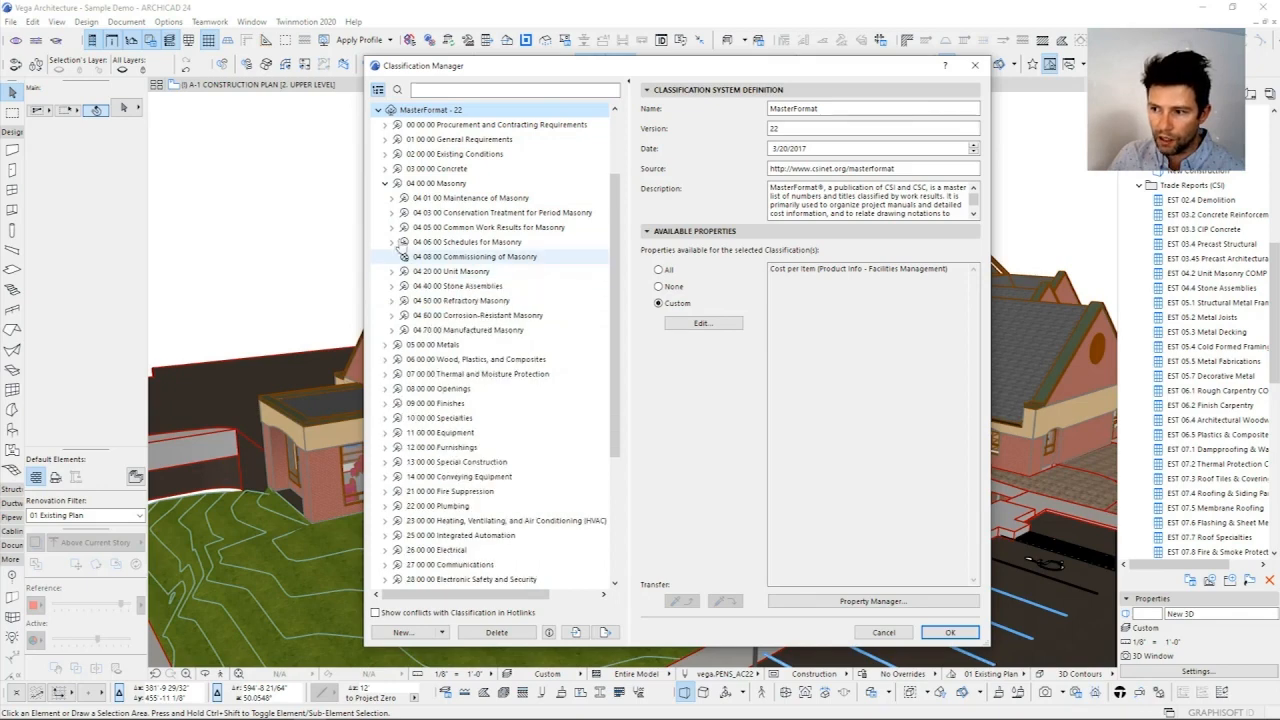
pyautogui.click(385, 184)
pyautogui.scroll(-1, 619, 262)
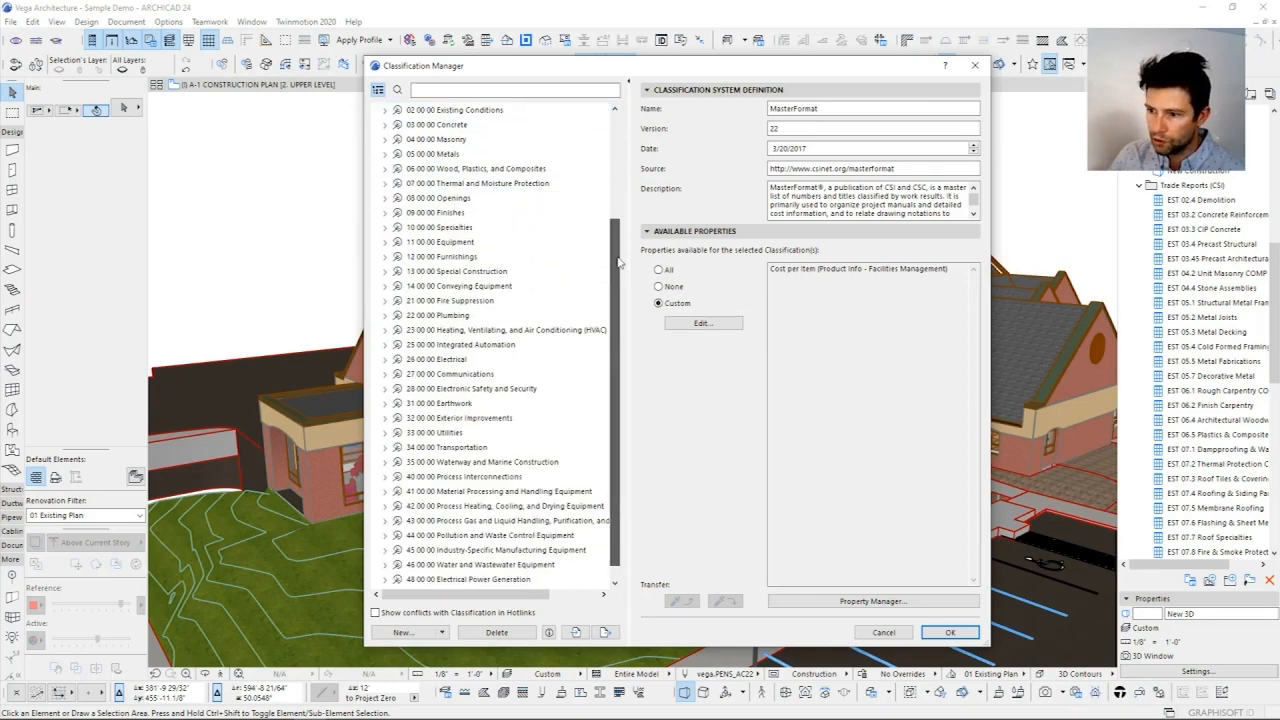
pyautogui.scroll(4, 619, 262)
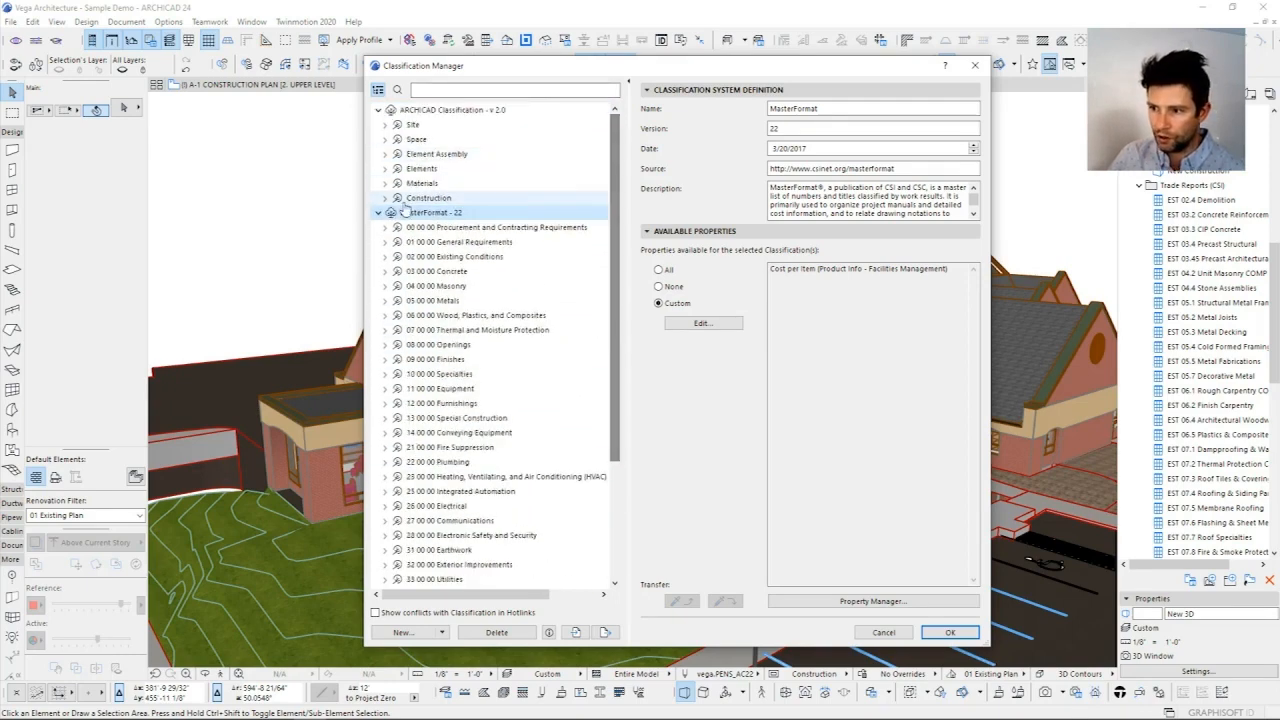
# Step: Collapse MasterFormat - 22 and review the UniFormat - E1557-1997 categories Substructure, Shell, Interiors and Services
pyautogui.click(379, 213)
pyautogui.click(379, 228)
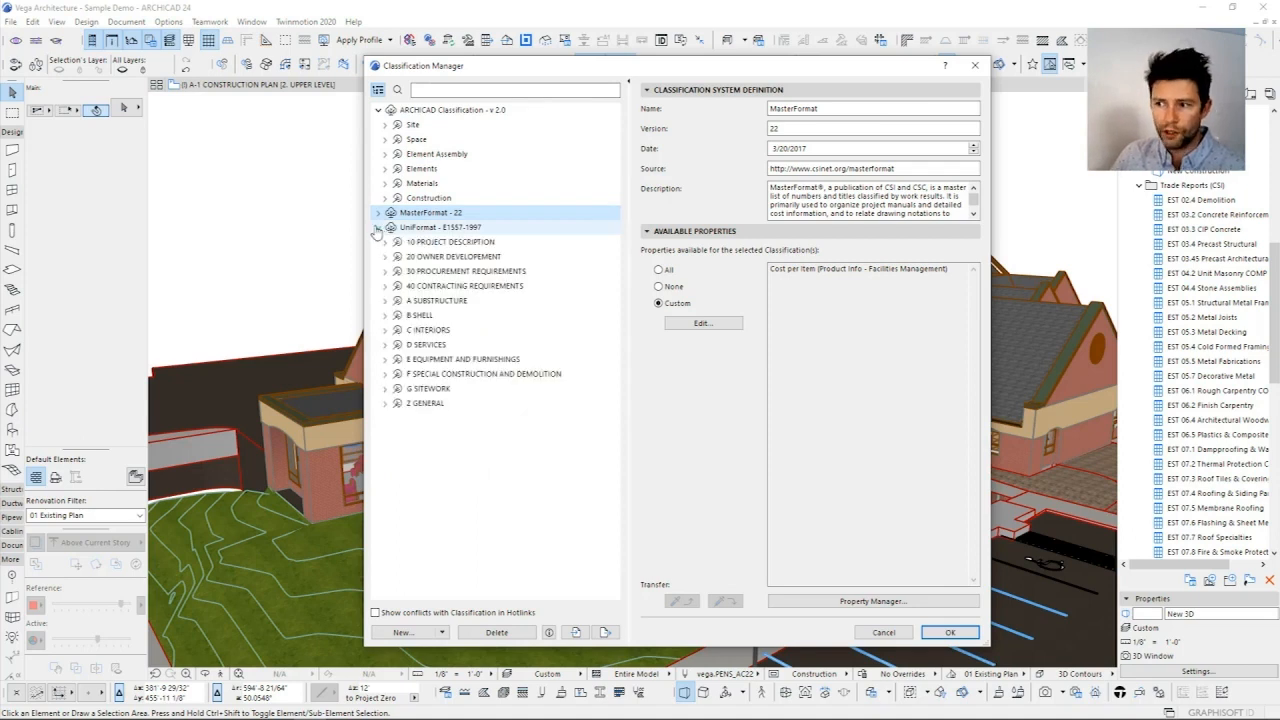
pyautogui.click(424, 301)
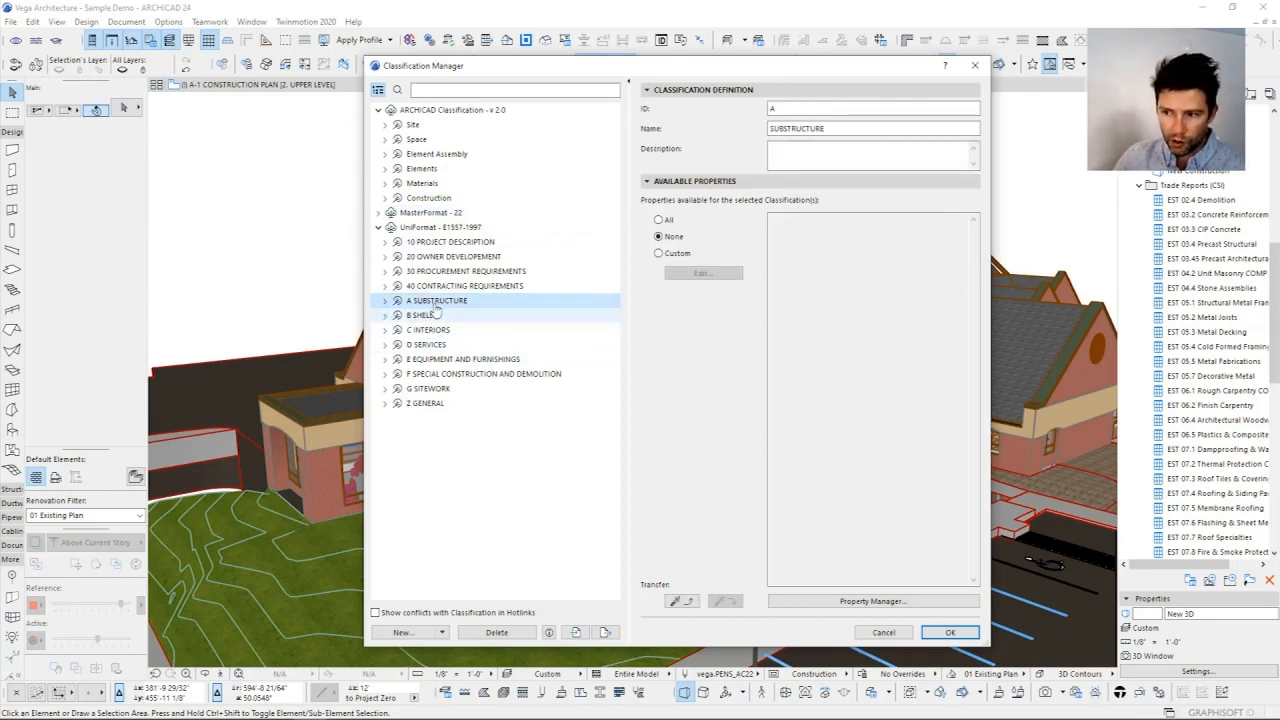
pyautogui.click(426, 316)
pyautogui.click(428, 330)
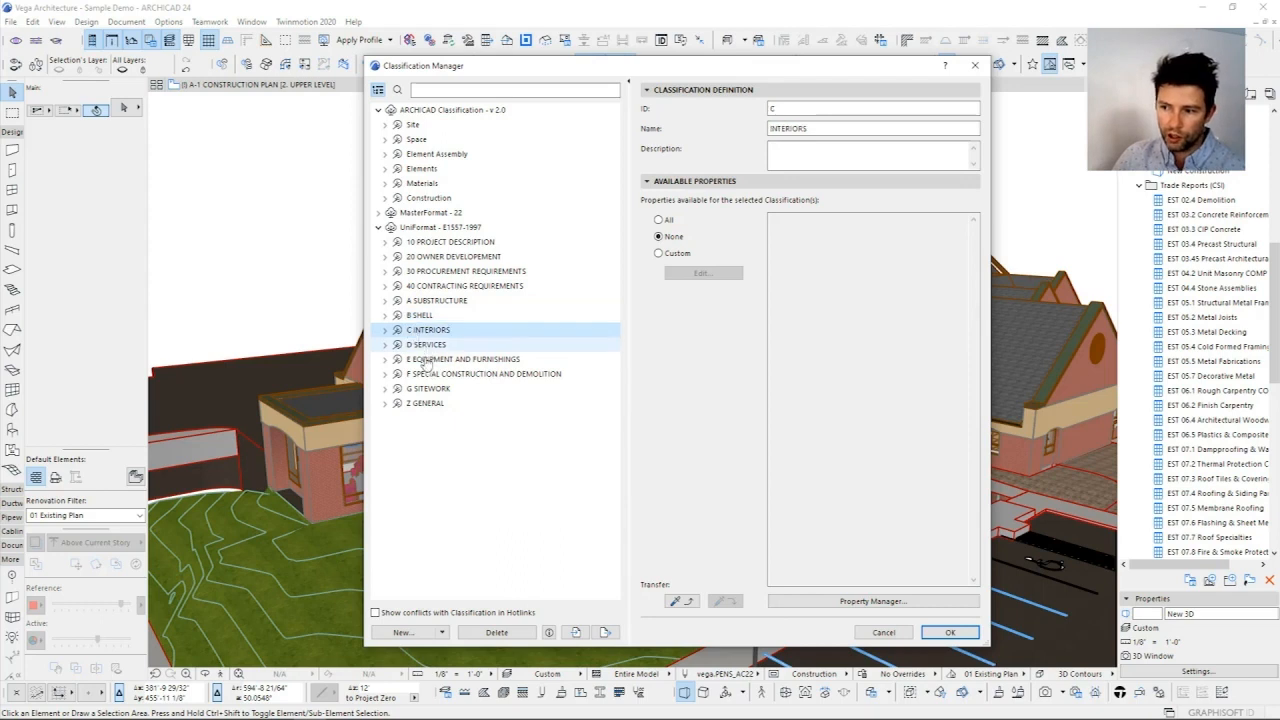
pyautogui.click(426, 344)
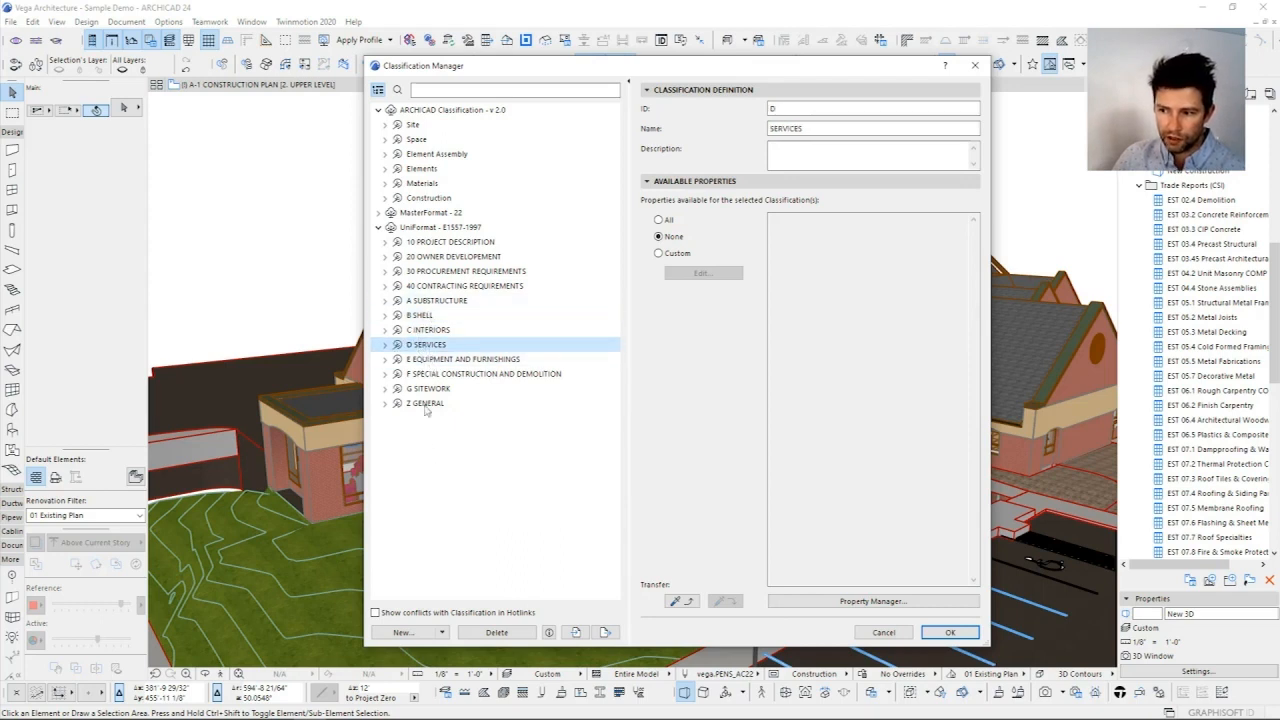
# Step: Examine the A Substructure branch down to the wall, column and supplementary component items under A1010 Standard Foundations
pyautogui.click(385, 300)
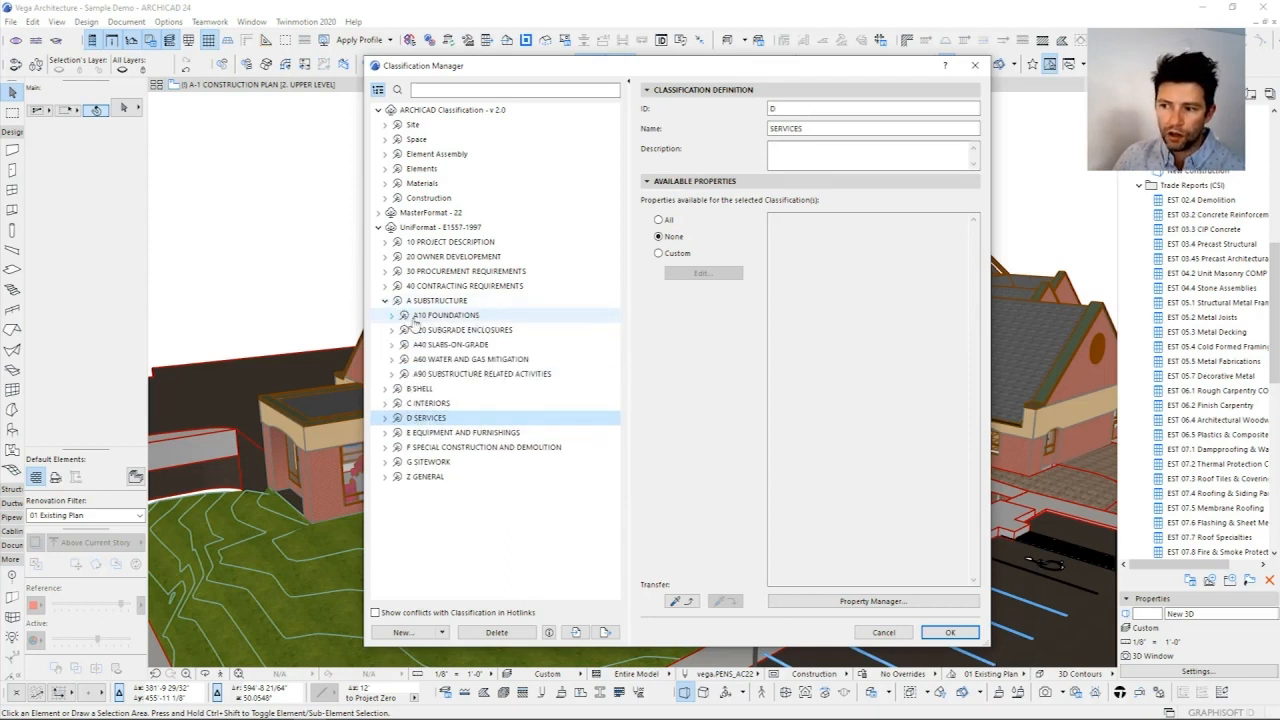
pyautogui.click(392, 315)
pyautogui.click(455, 343)
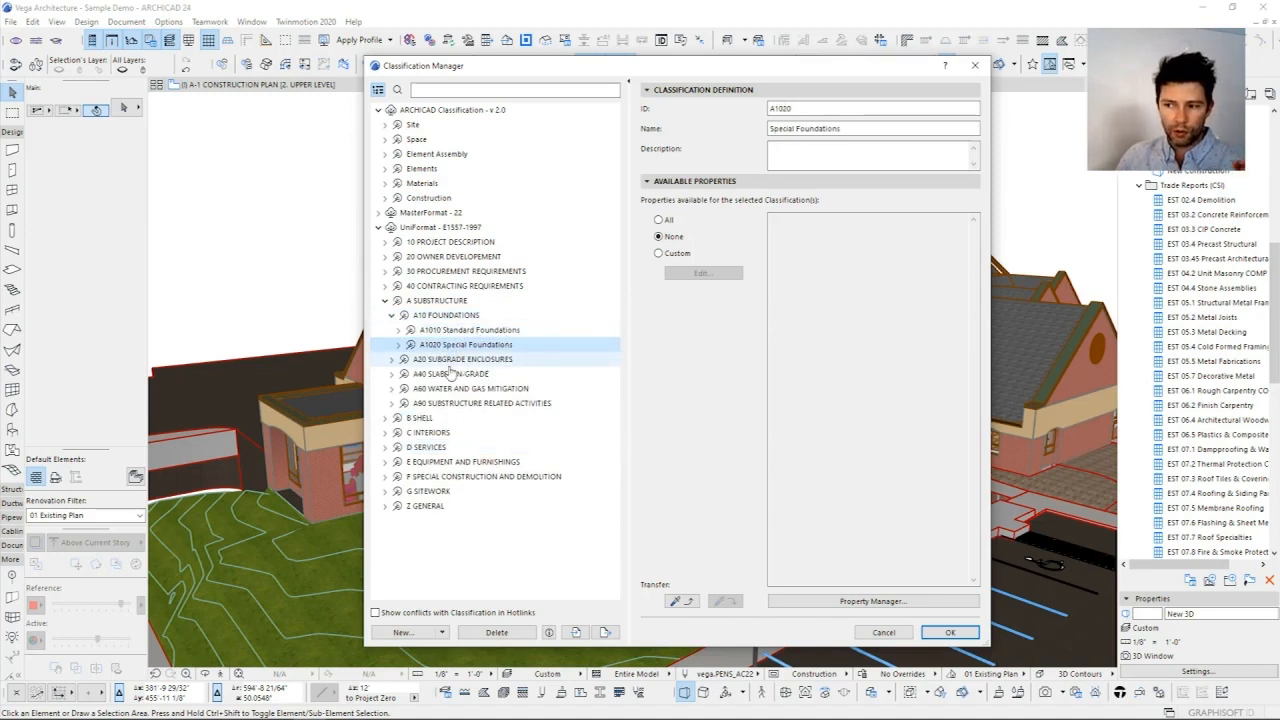
pyautogui.click(398, 330)
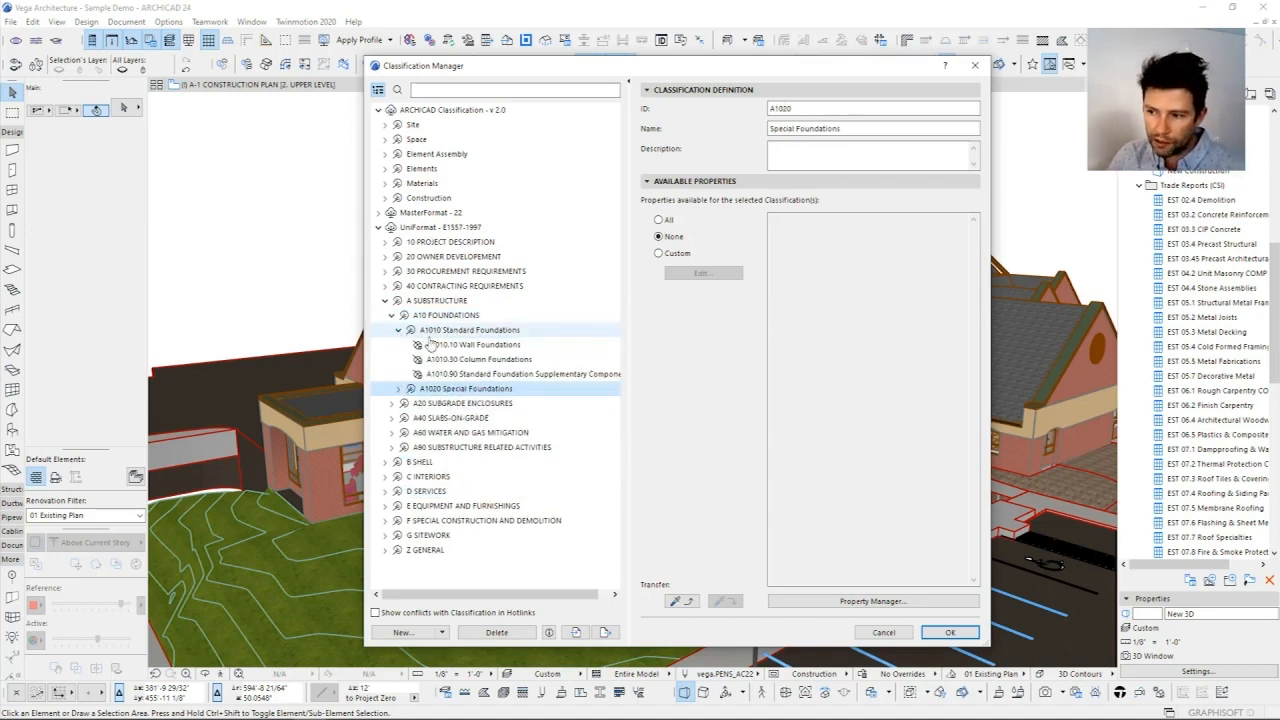
pyautogui.click(468, 346)
pyautogui.click(475, 360)
pyautogui.click(477, 375)
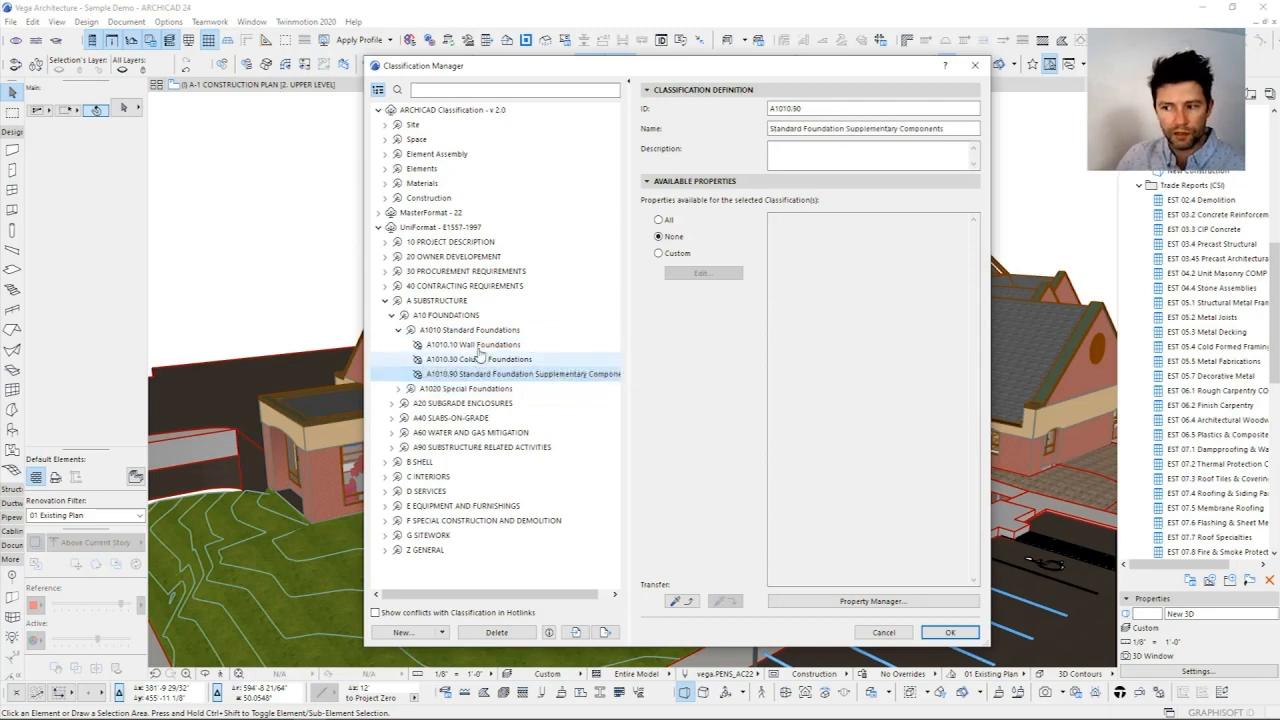
pyautogui.click(479, 347)
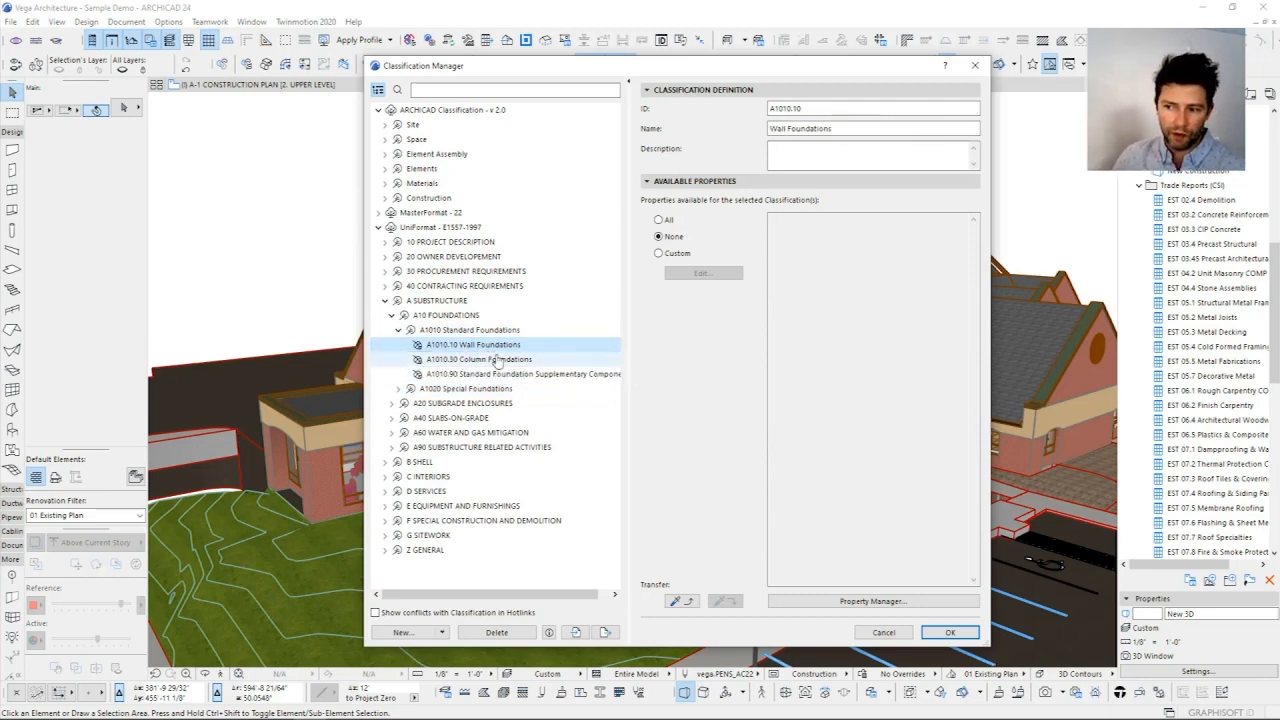
pyautogui.click(498, 374)
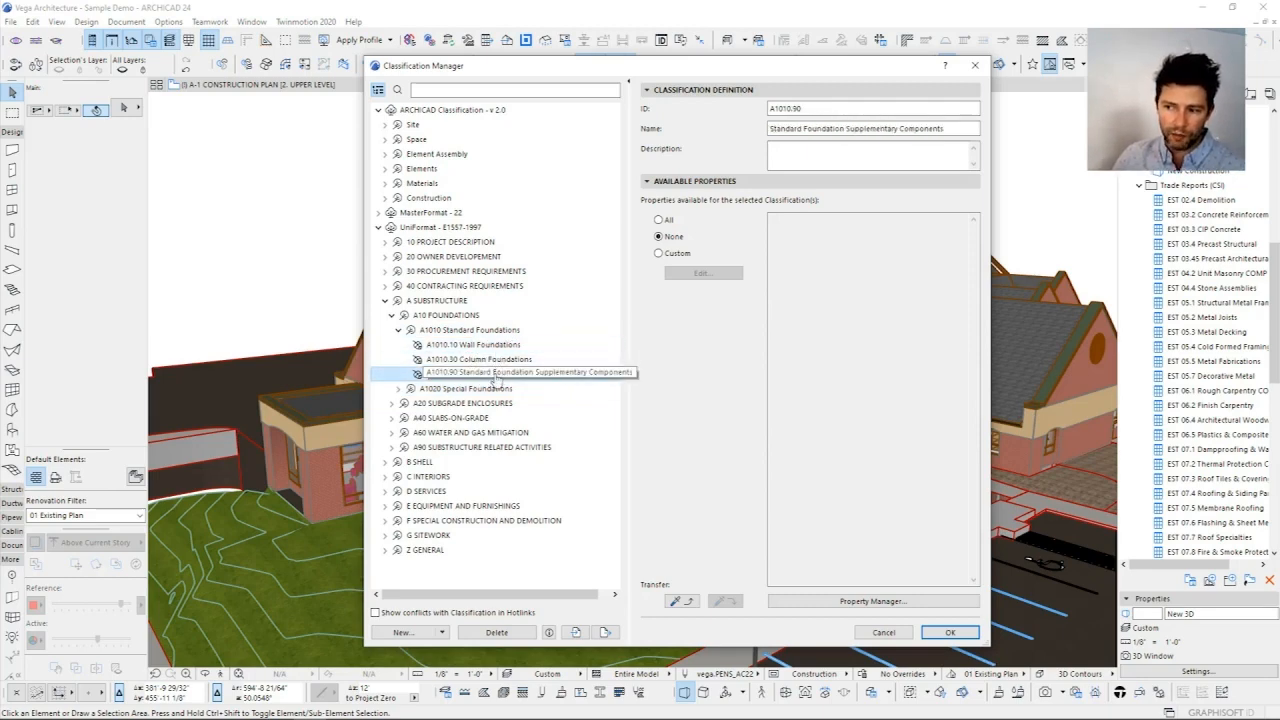
# Step: View the items under A1020 Special Foundations and collapse the whole A Substructure branch
pyautogui.click(399, 389)
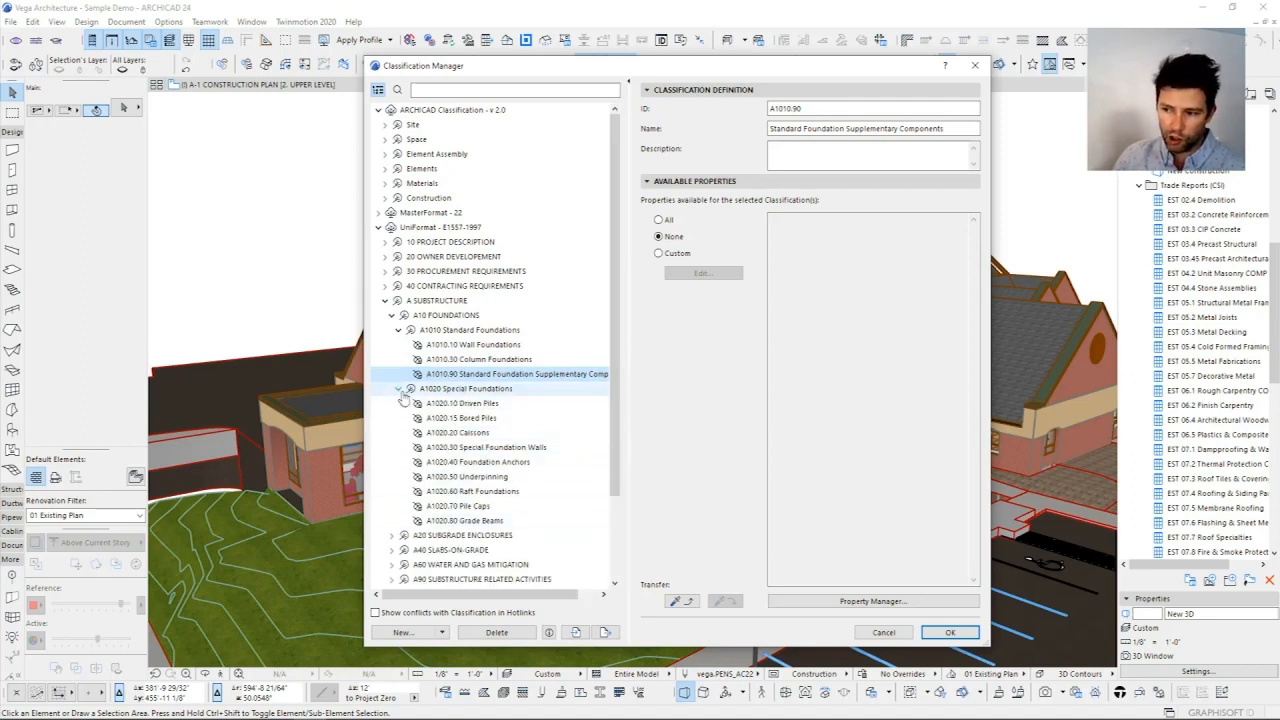
pyautogui.click(399, 389)
pyautogui.click(398, 330)
pyautogui.click(392, 315)
pyautogui.click(385, 300)
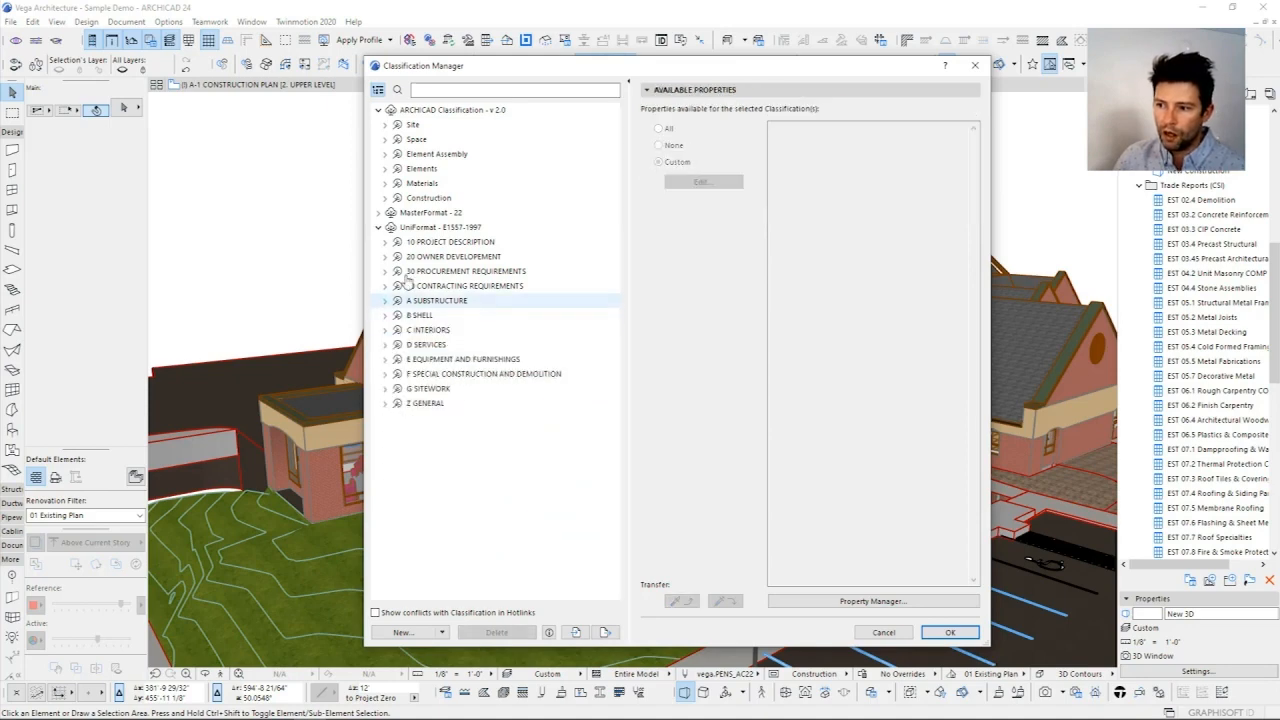
# Step: Collapse the classification trees, review the ARCHICAD Classification - v 2.0 properties and close the Classification Manager
pyautogui.click(378, 227)
pyautogui.click(378, 110)
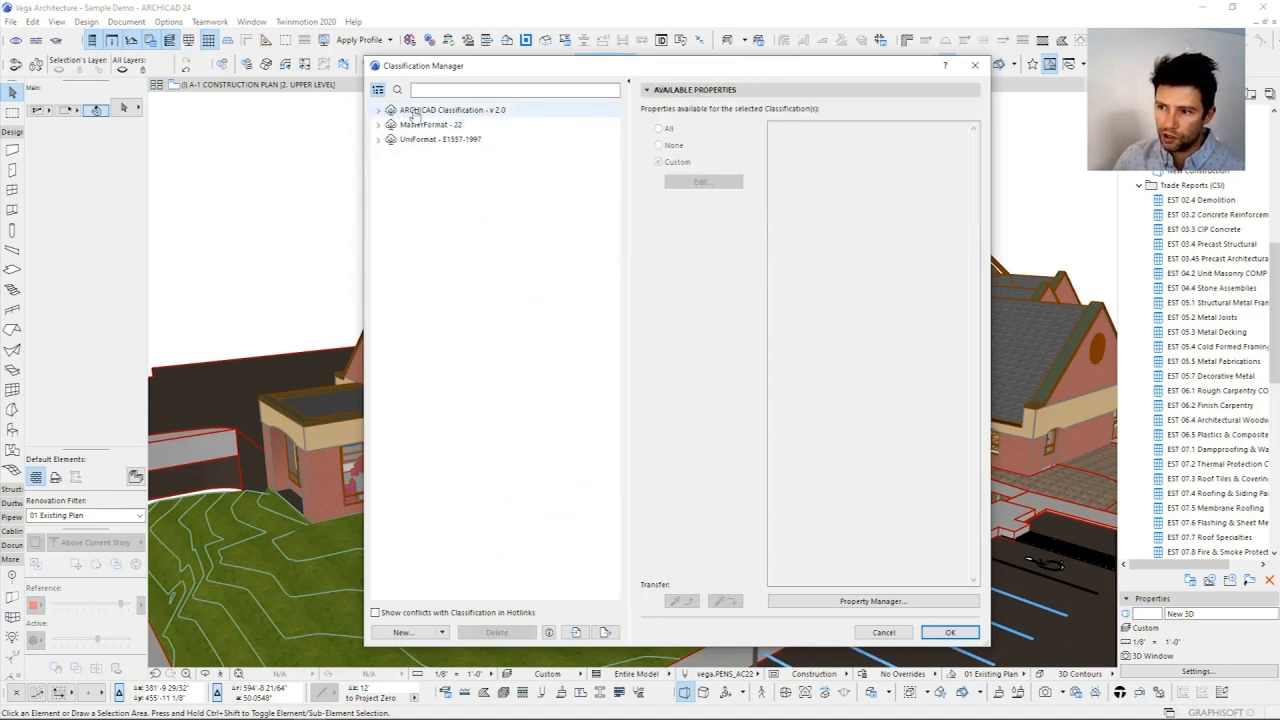
pyautogui.click(413, 111)
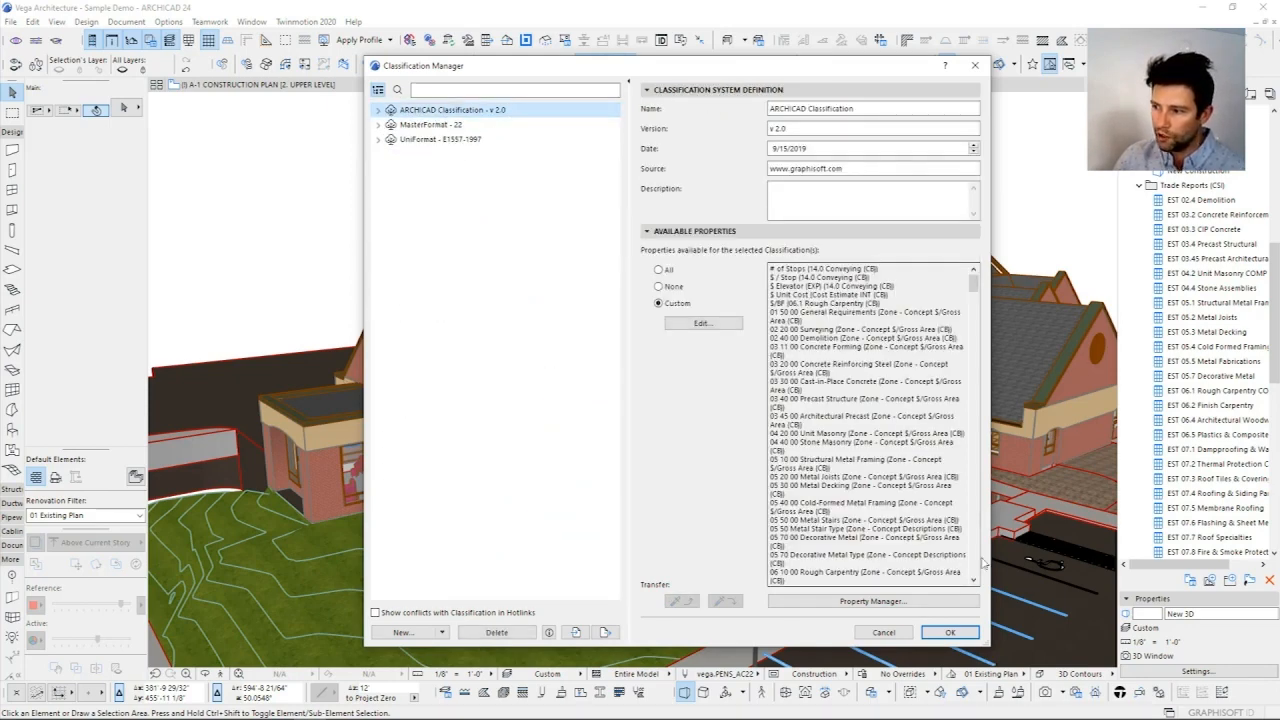
pyautogui.moveTo(801, 70); pyautogui.dragTo(758, 81)
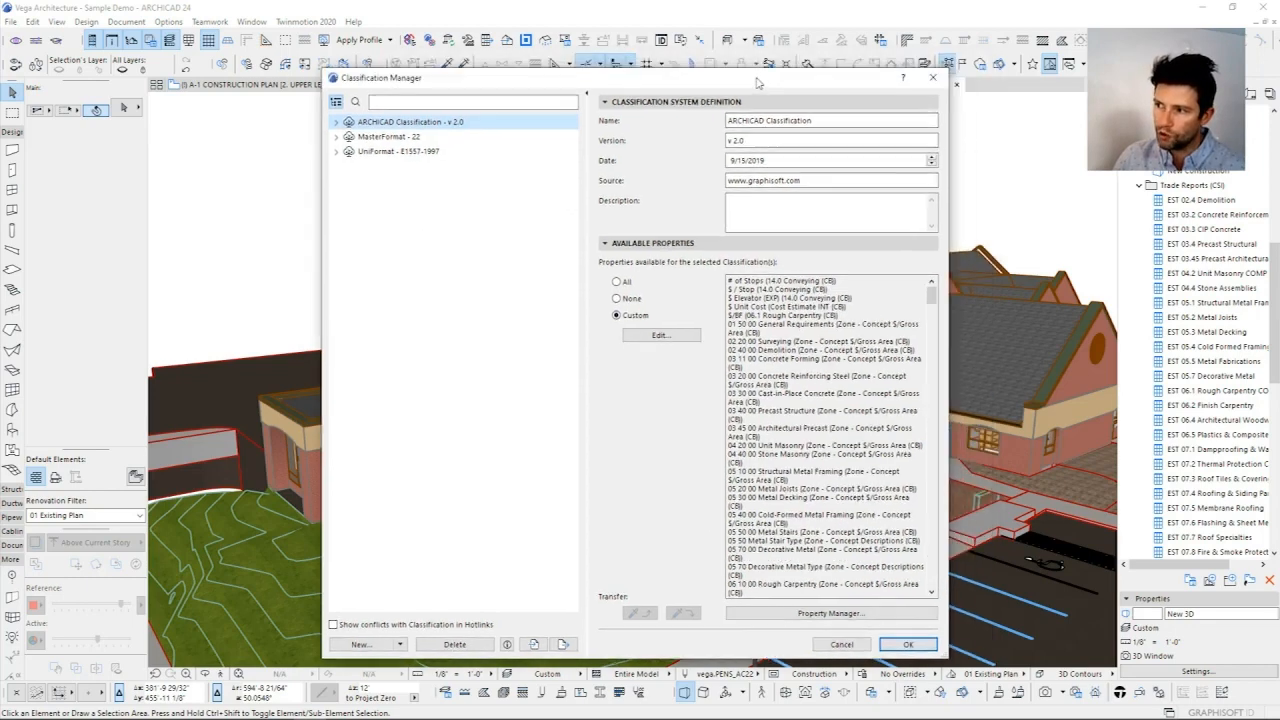
pyautogui.click(931, 76)
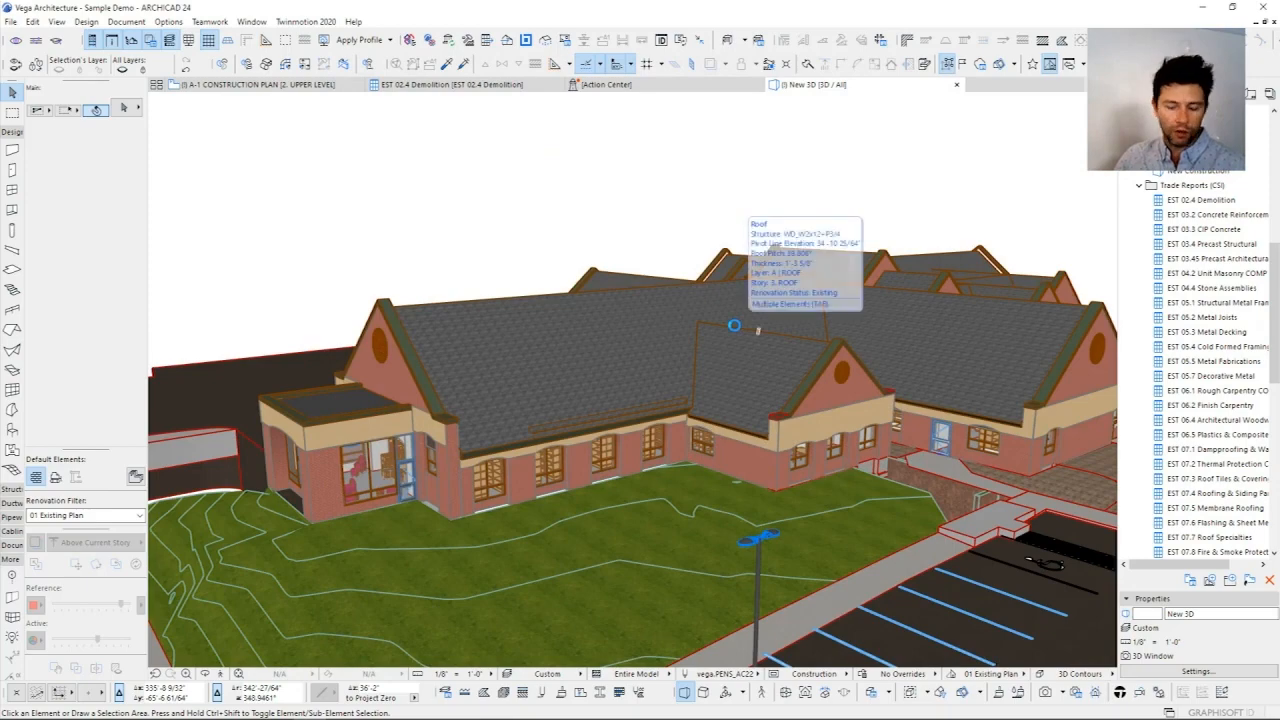
# Step: Set the renovation filter of the 3D building model to 08 Demo ONLY
pyautogui.moveTo(640, 260)
pyautogui.keyDown('shift'); pyautogui.mouseDown(button='middle')
pyautogui.moveTo(660, 292)
pyautogui.moveTo(649, 253)
pyautogui.mouseUp(button='middle'); pyautogui.keyUp('shift')
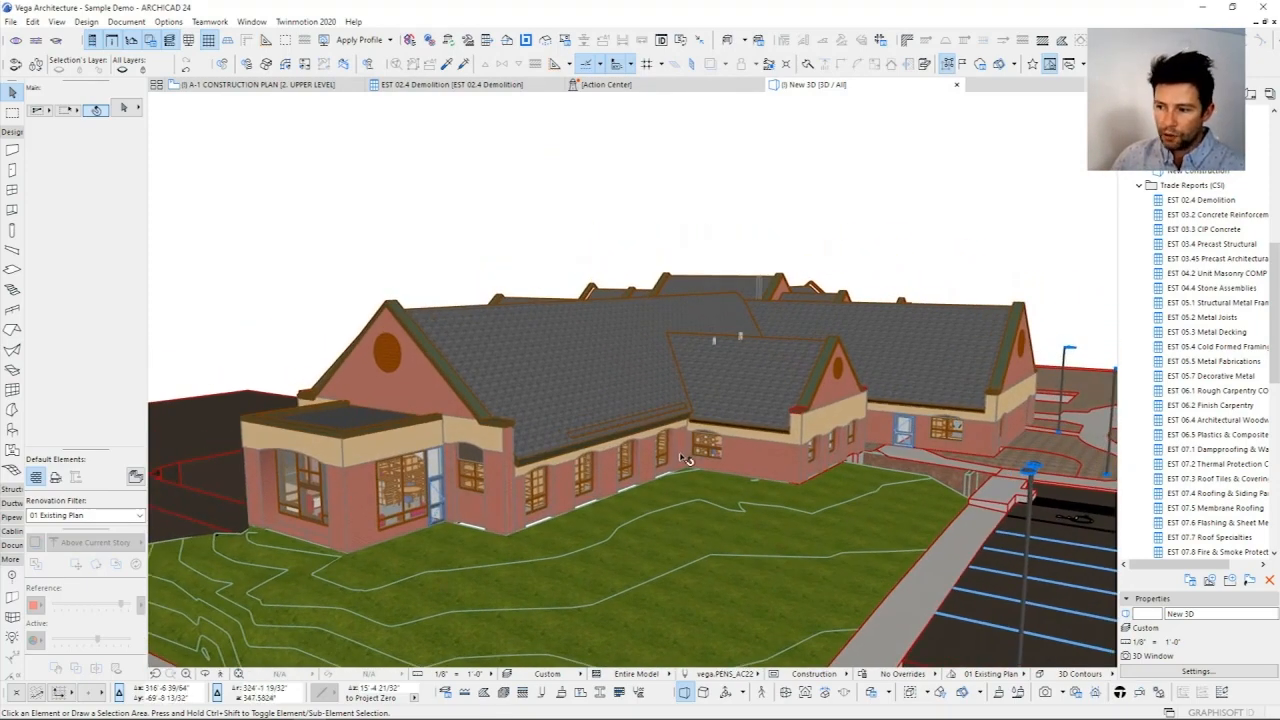
pyautogui.scroll(5, 684, 476)
pyautogui.keyDown('shift'); pyautogui.moveTo(684, 476); pyautogui.dragTo(742, 586, button='middle'); pyautogui.keyUp('shift')
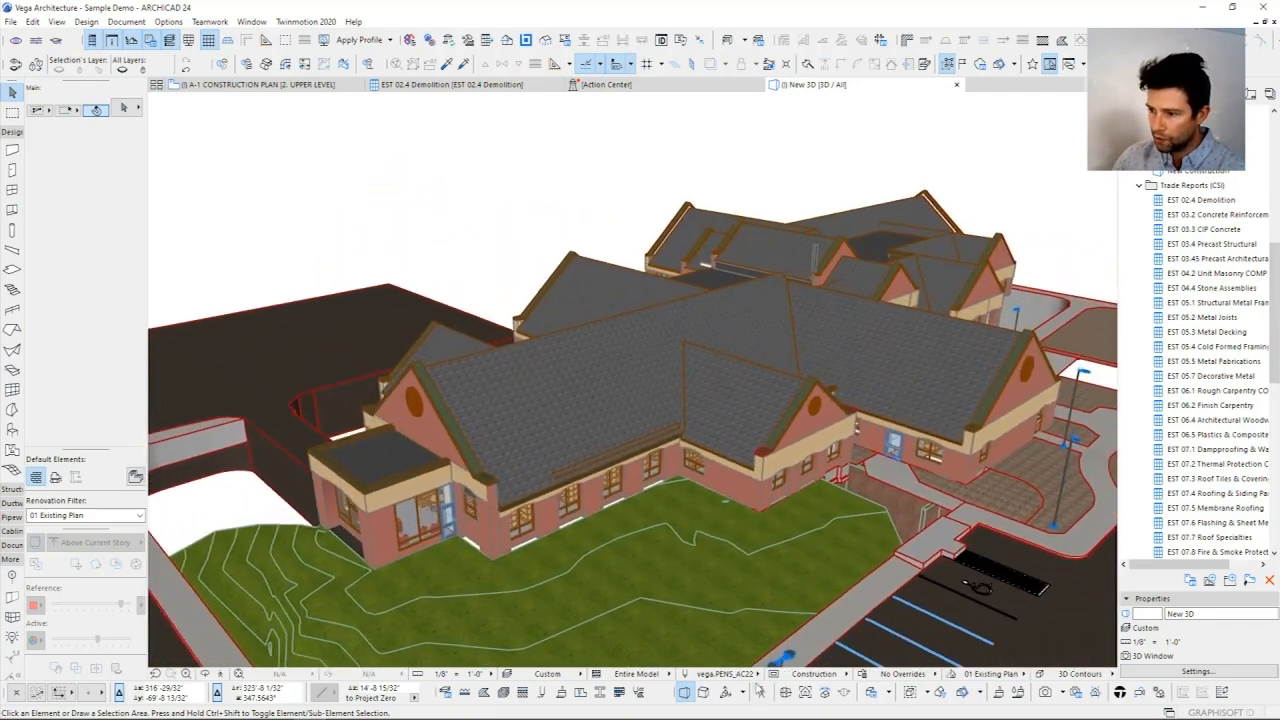
pyautogui.click(990, 673)
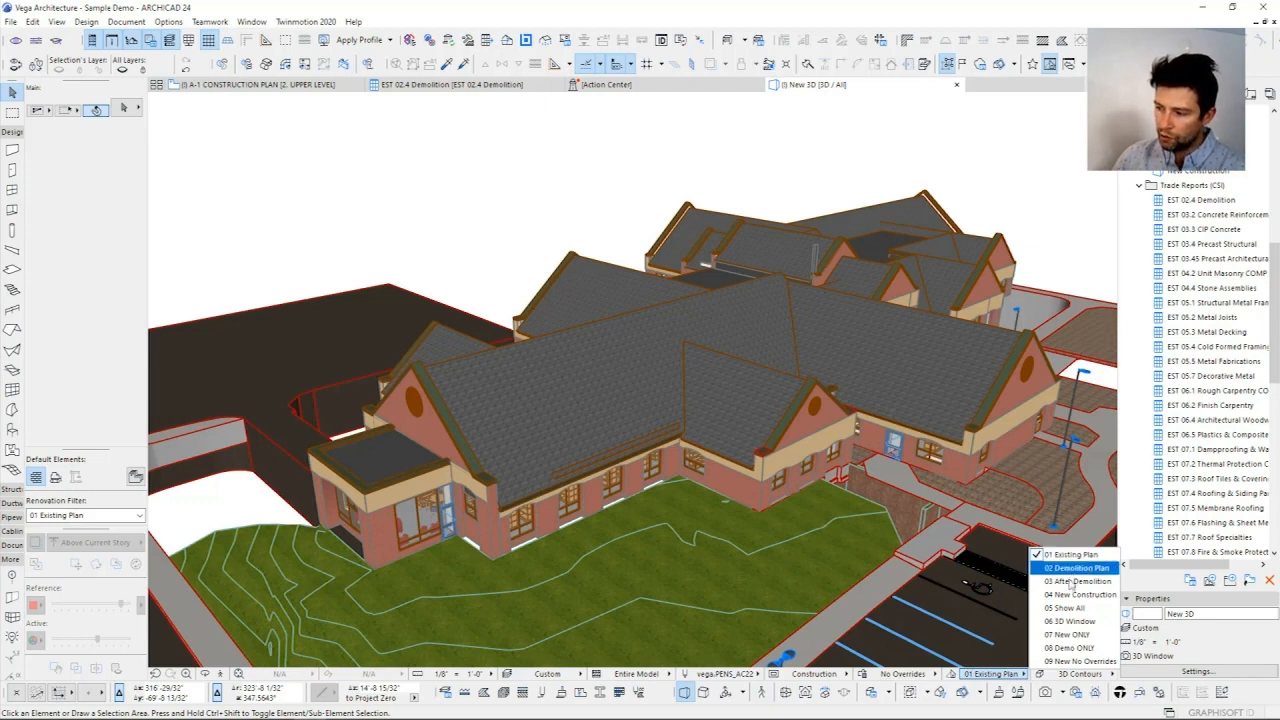
pyautogui.click(1072, 648)
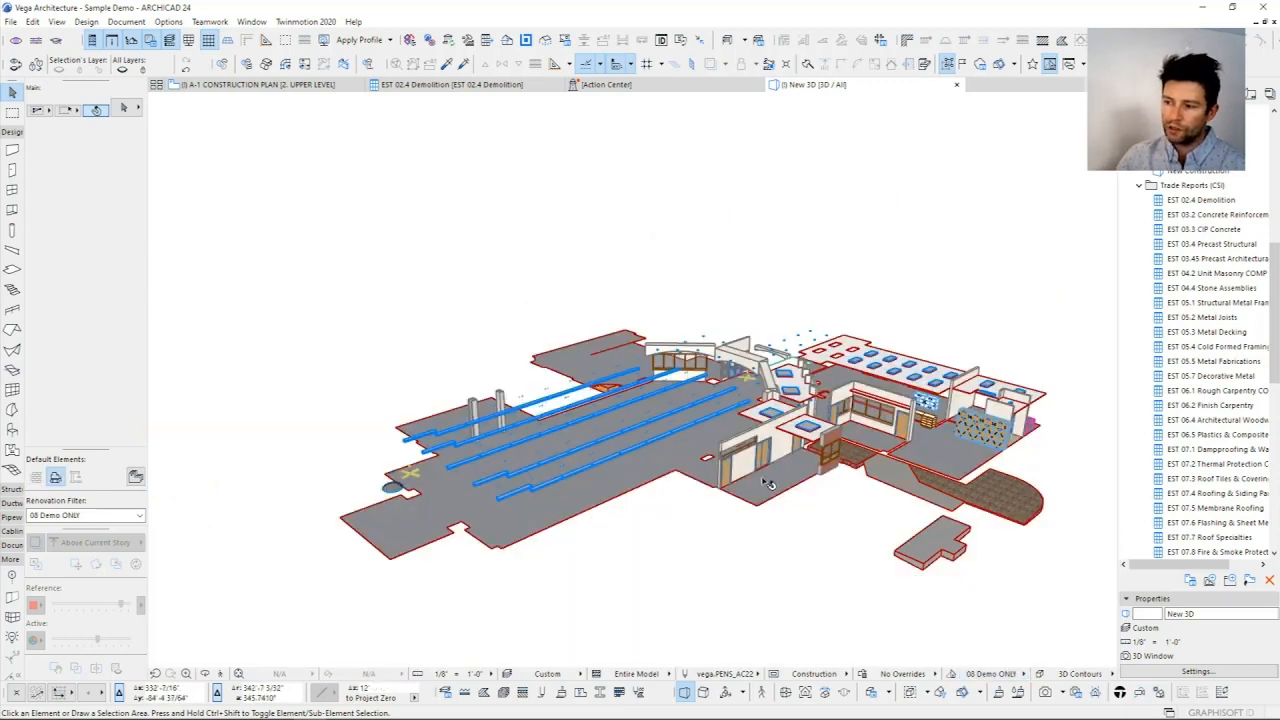
# Step: Select the interior door beside the window opening in the 3D demolition model
pyautogui.scroll(1, 764, 484)
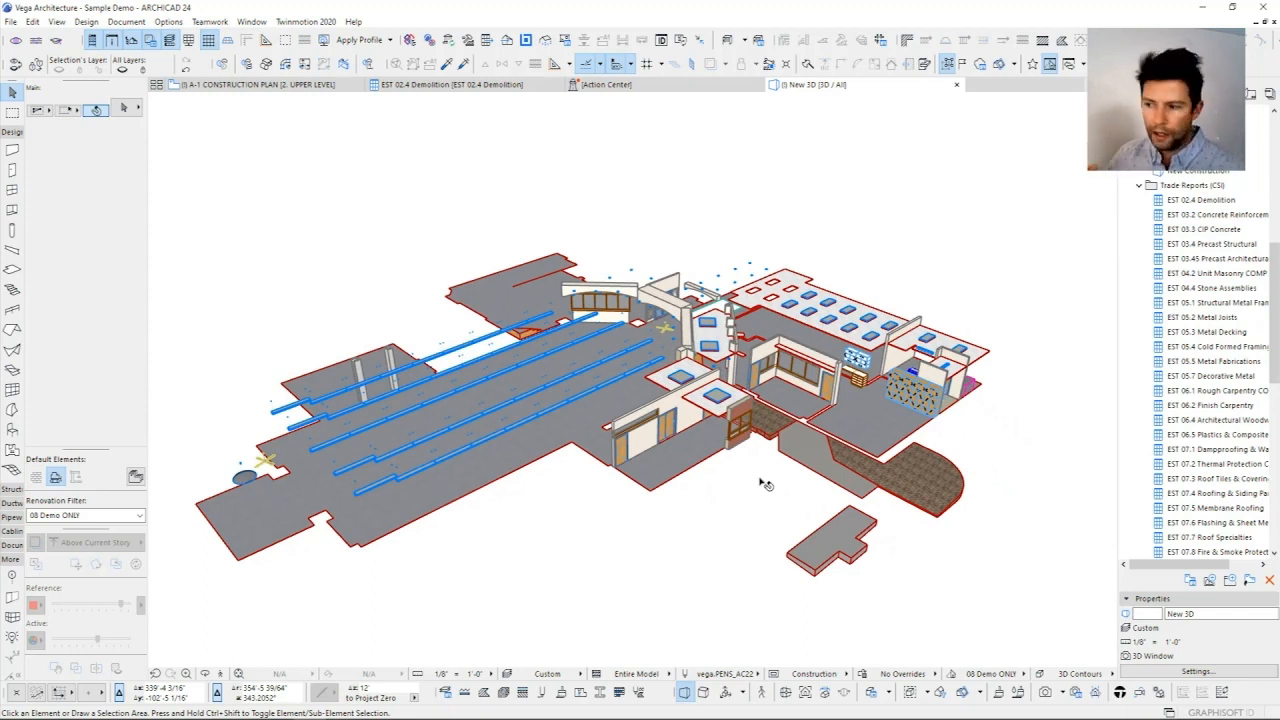
pyautogui.keyDown('shift'); pyautogui.moveTo(760, 480); pyautogui.dragTo(700, 330, button='middle'); pyautogui.keyUp('shift')
pyautogui.scroll(6, 658, 415)
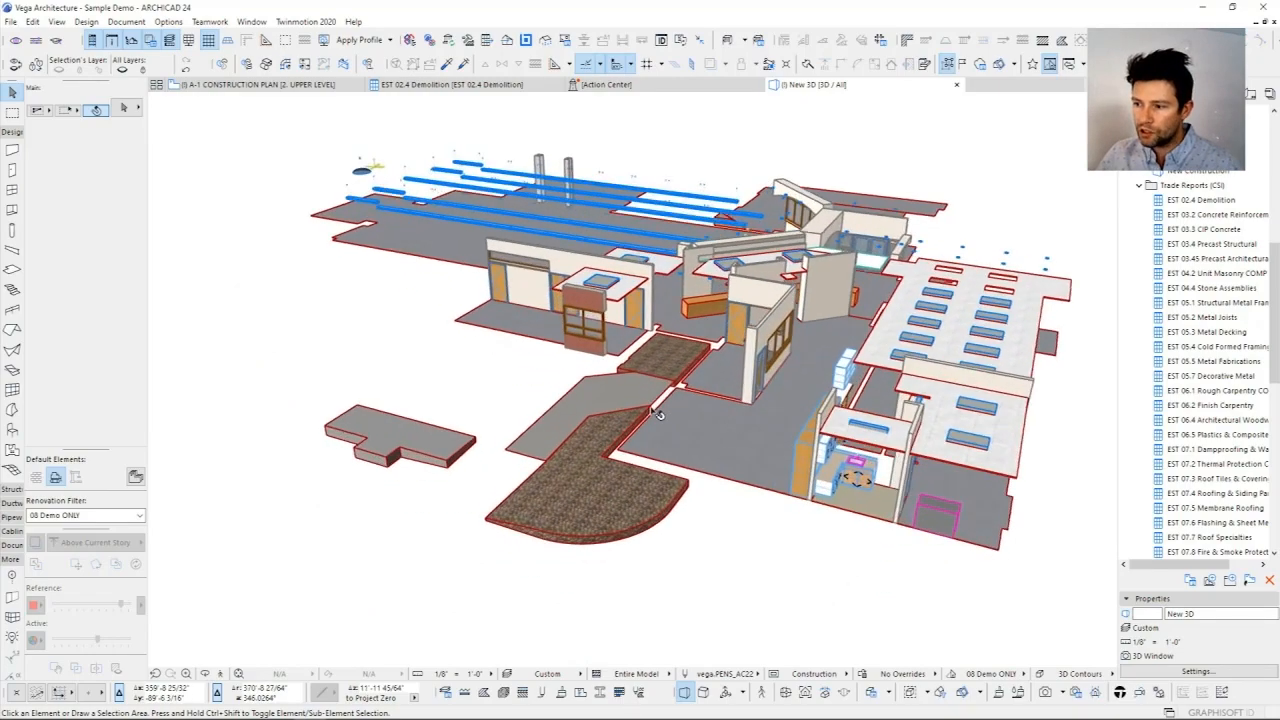
pyautogui.scroll(8, 658, 415)
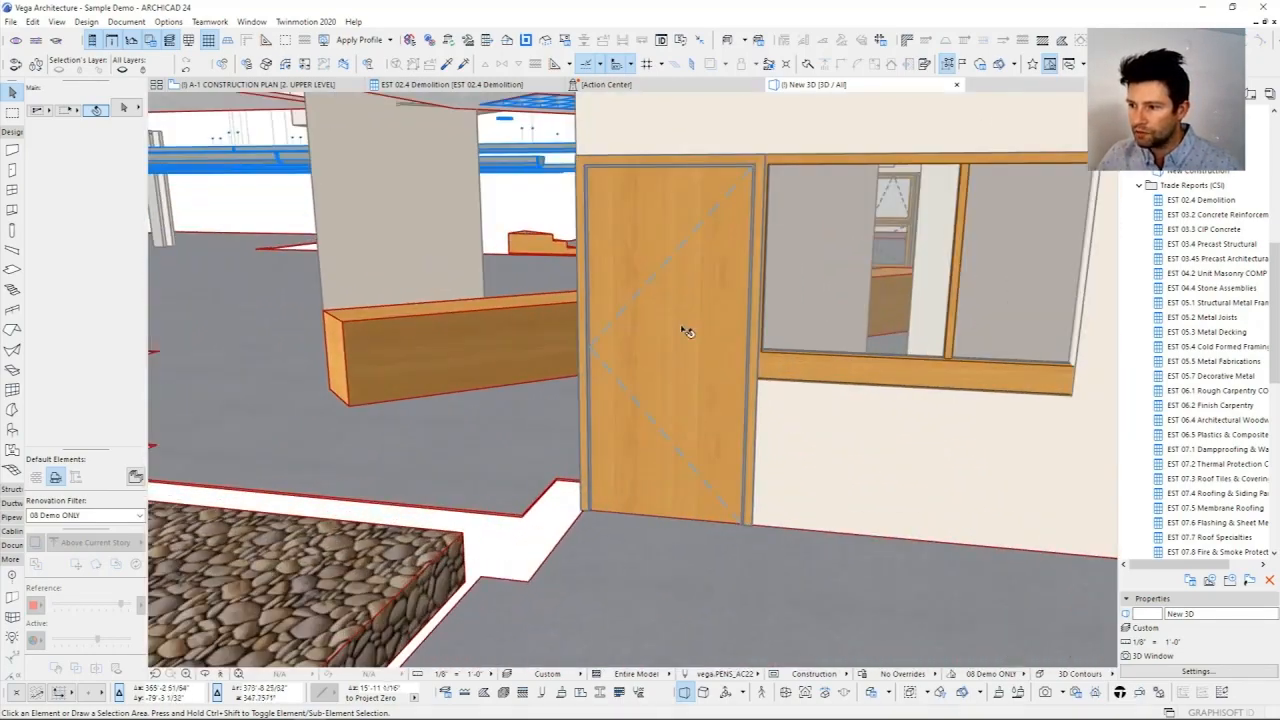
pyautogui.click(684, 293)
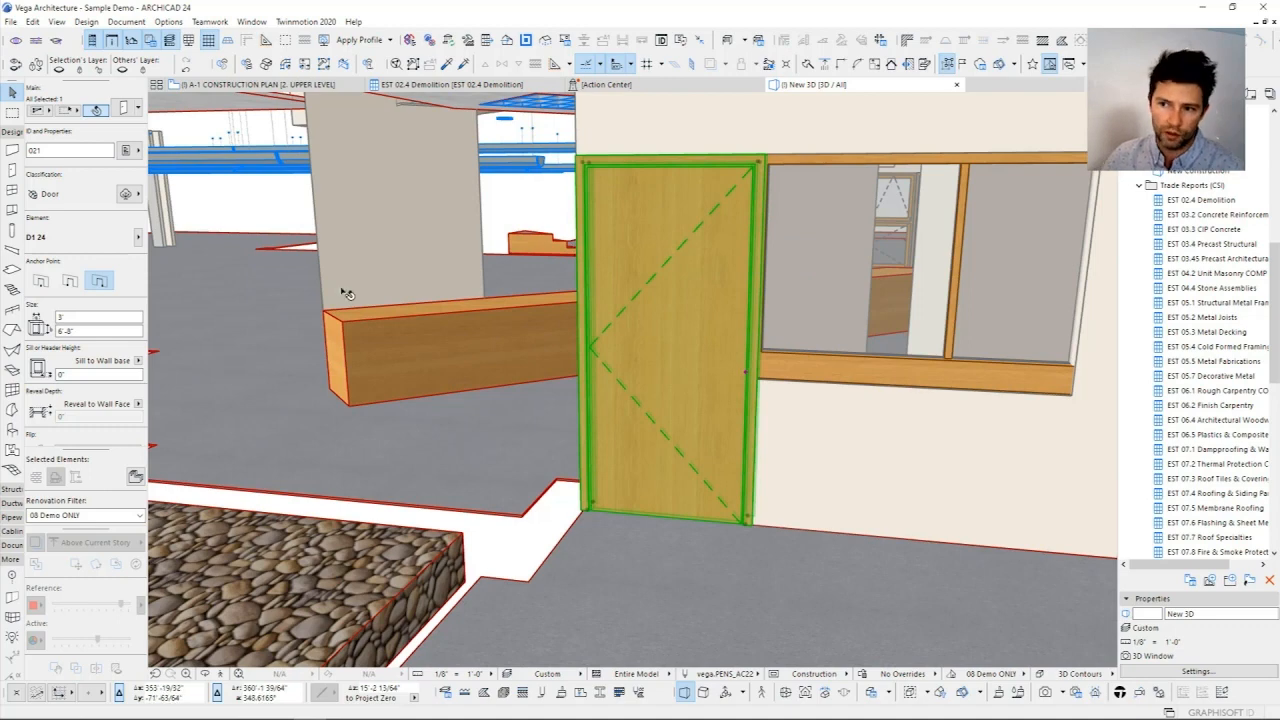
# Step: View the classification systems available for the selected door, including MasterFormat and UniFormat
pyautogui.click(136, 153)
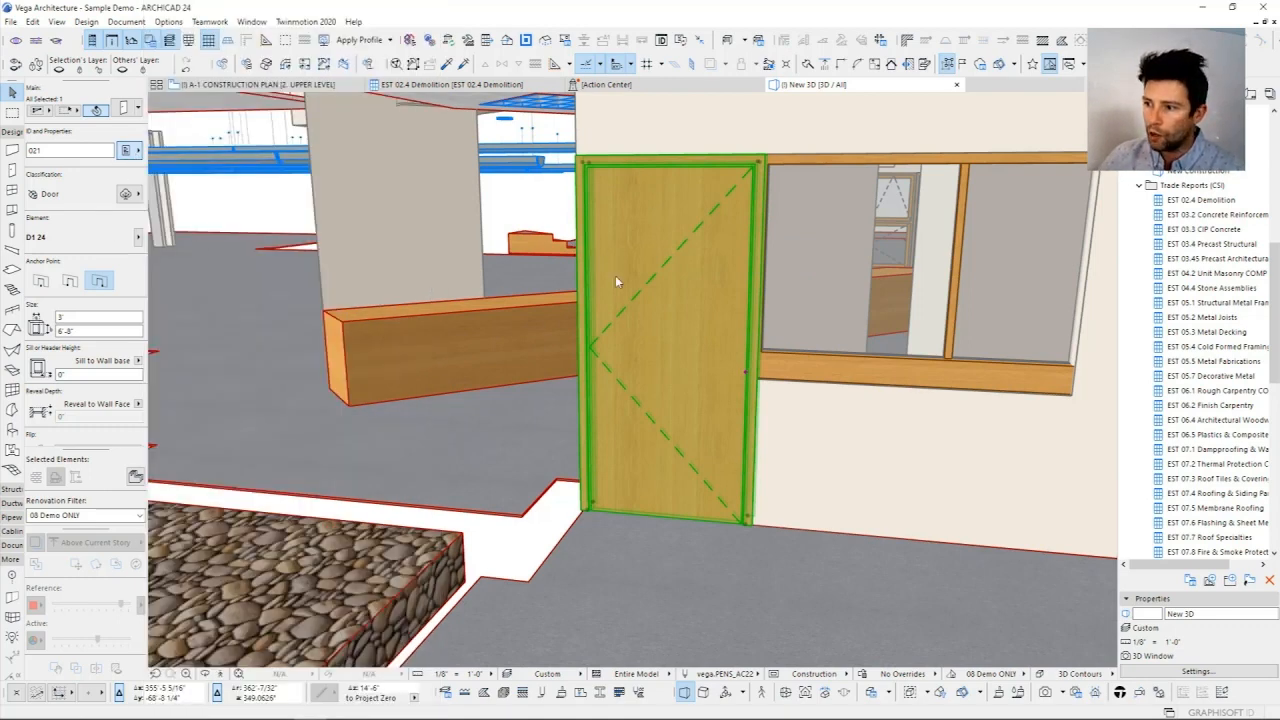
pyautogui.click(138, 198)
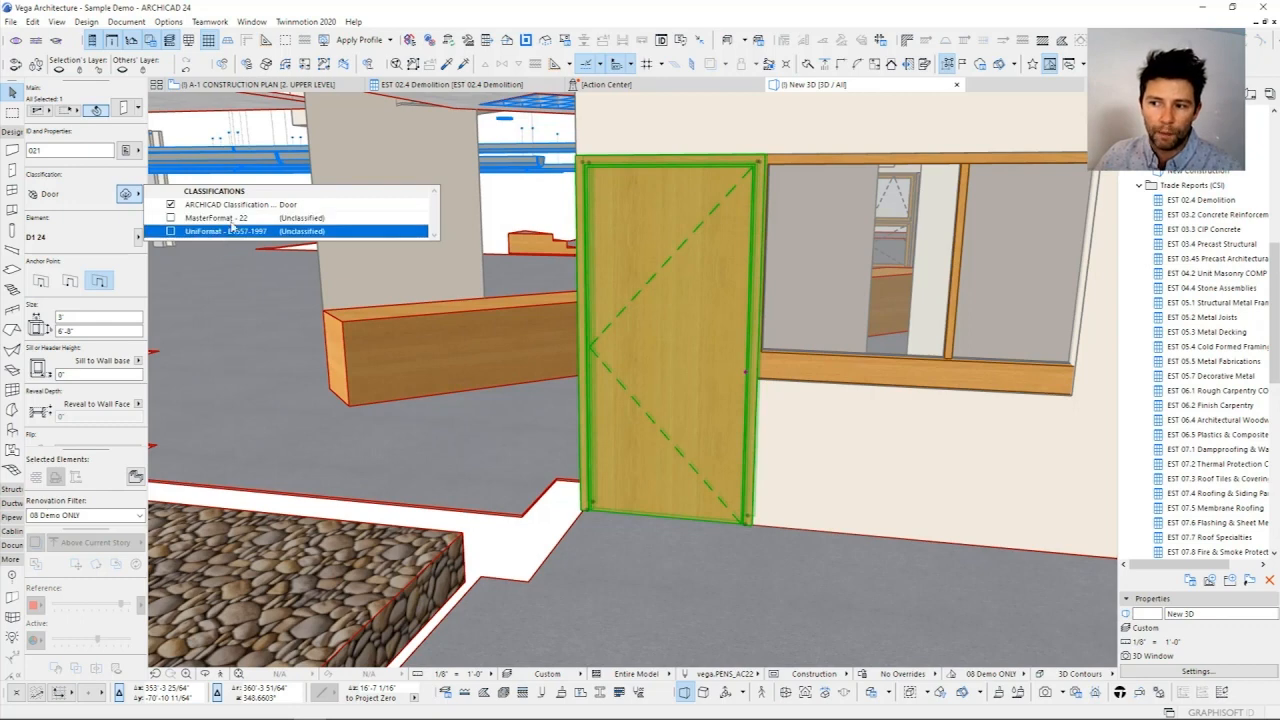
pyautogui.click(77, 197)
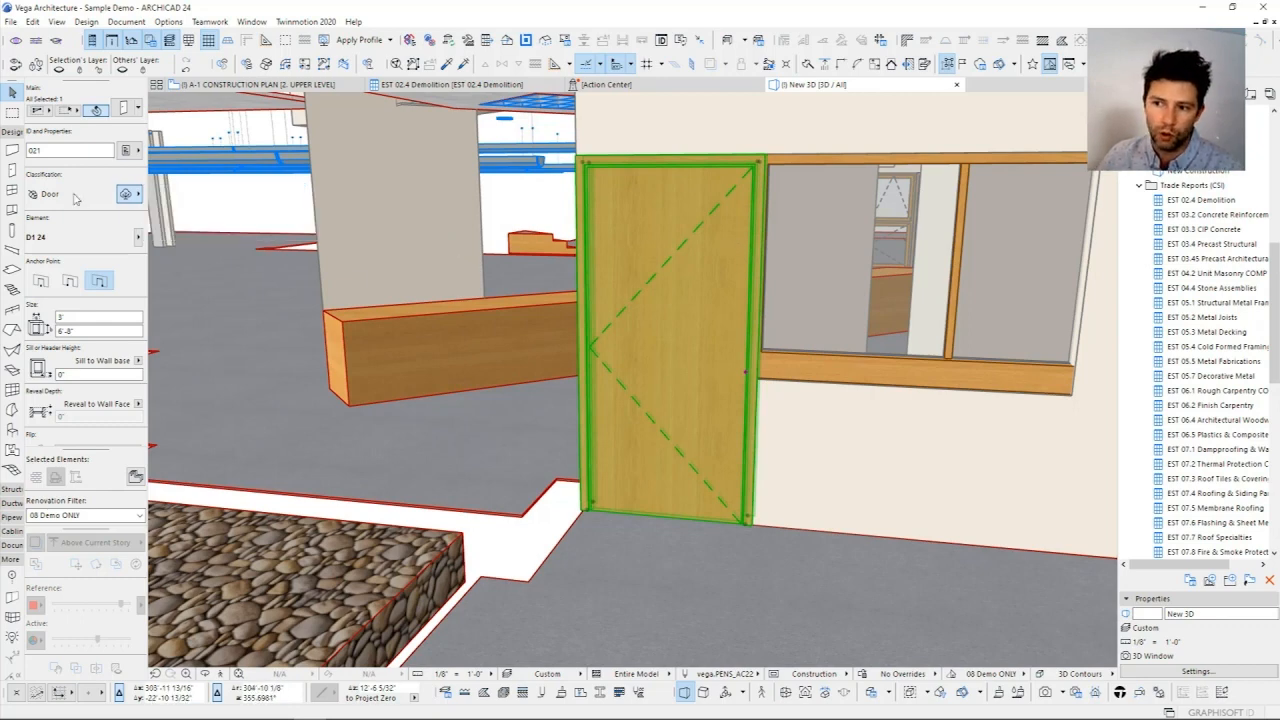
# Step: Examine the door's CSI Category and CSI Code properties and the options available for each
pyautogui.click(127, 151)
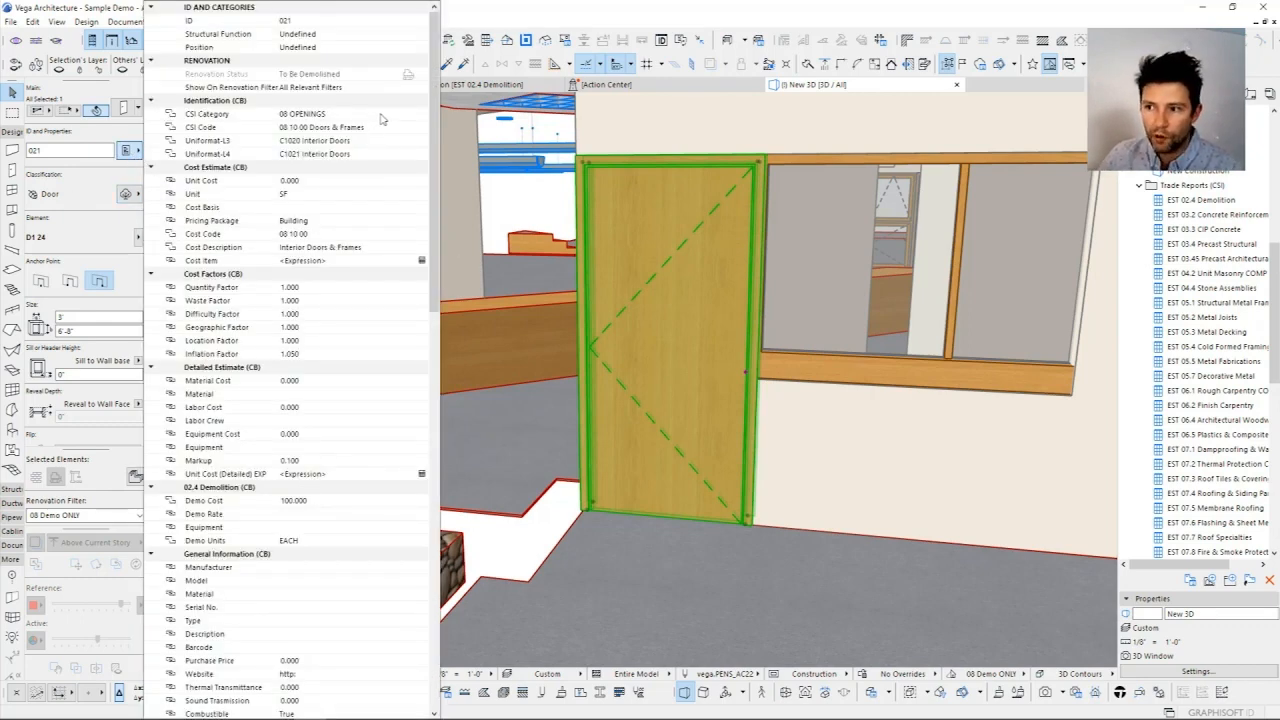
pyautogui.click(322, 114)
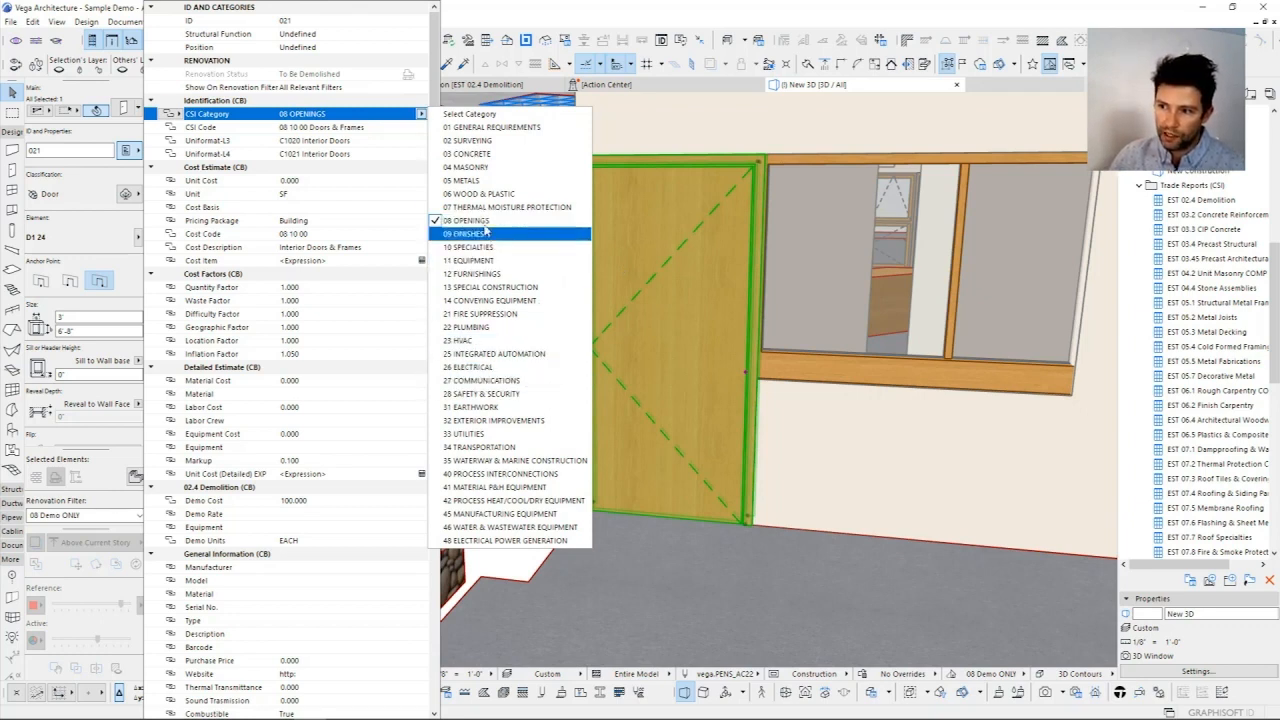
pyautogui.click(302, 141)
pyautogui.click(306, 130)
pyautogui.click(203, 116)
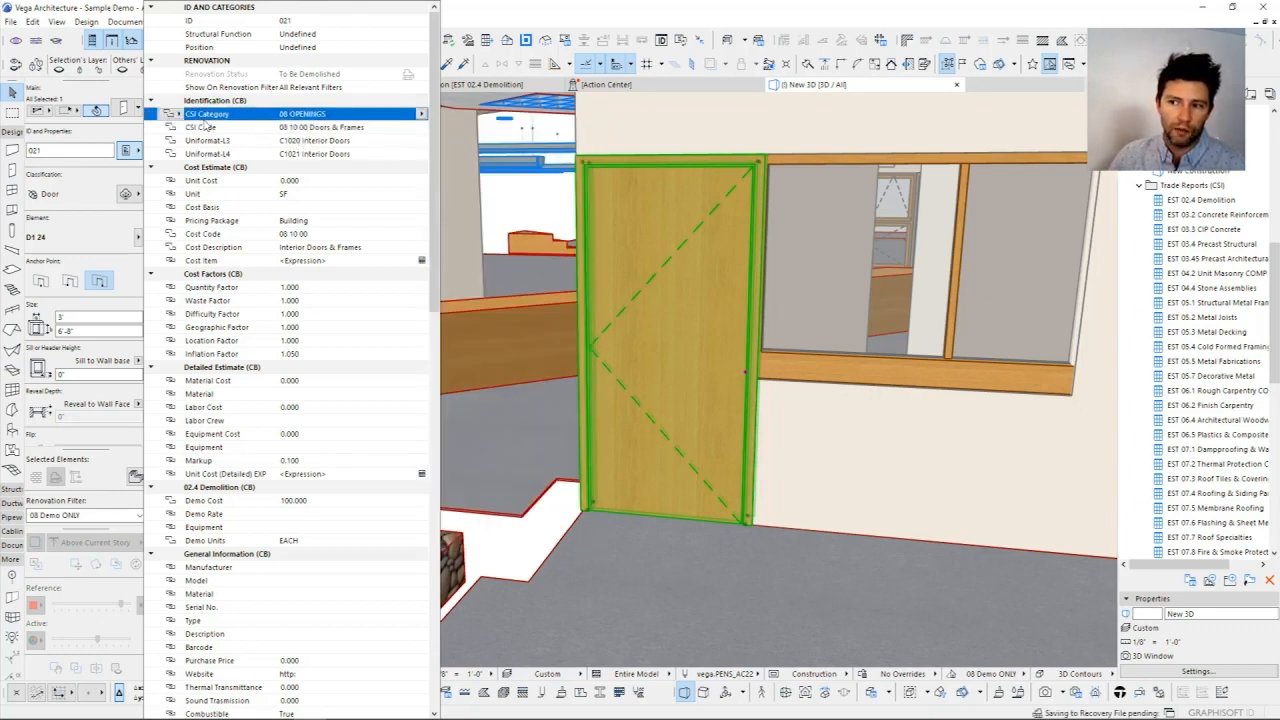
pyautogui.click(206, 125)
pyautogui.click(326, 116)
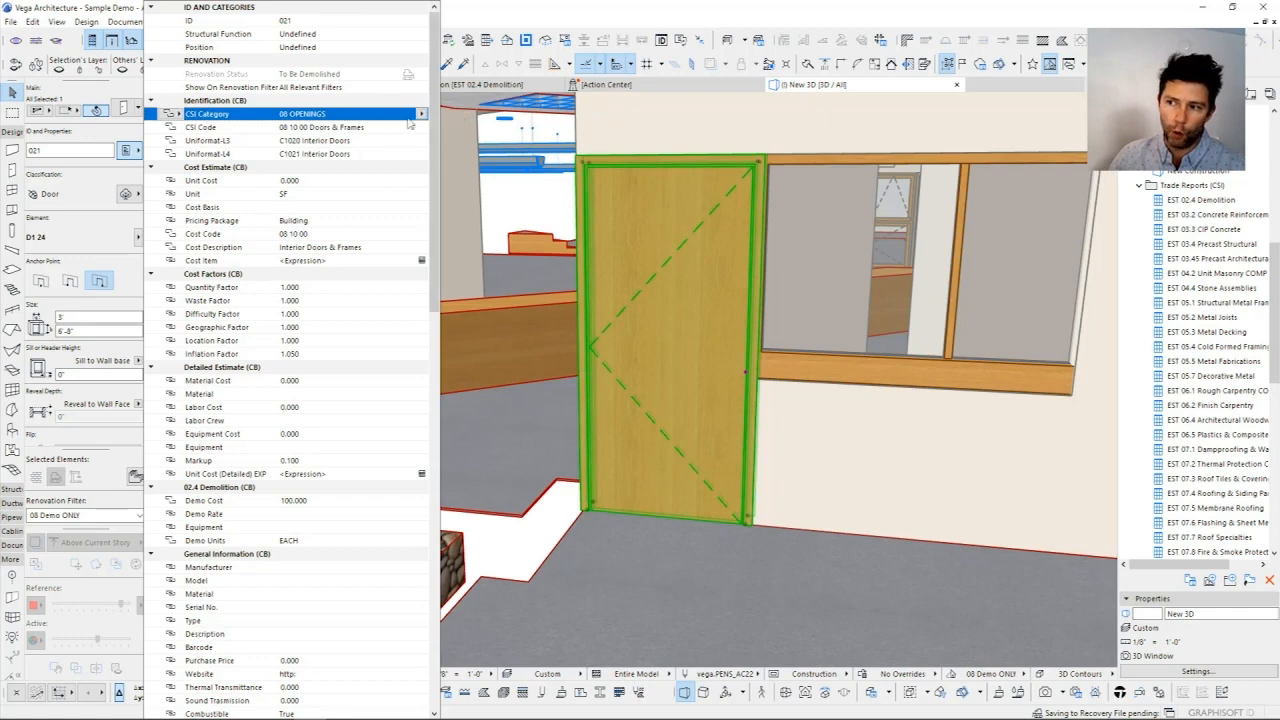
pyautogui.click(367, 129)
pyautogui.click(421, 127)
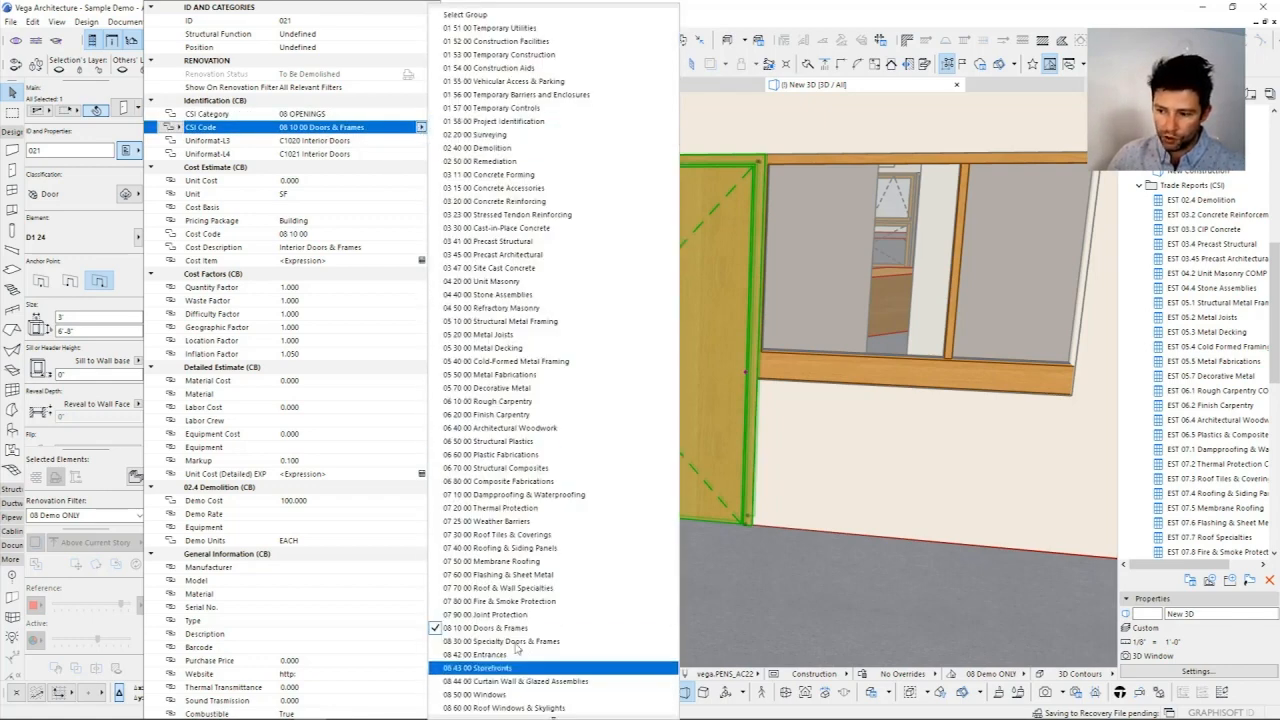
# Step: Examine the options available for the door's Uniformat-L3 and Uniformat-L4 properties
pyautogui.click(406, 141)
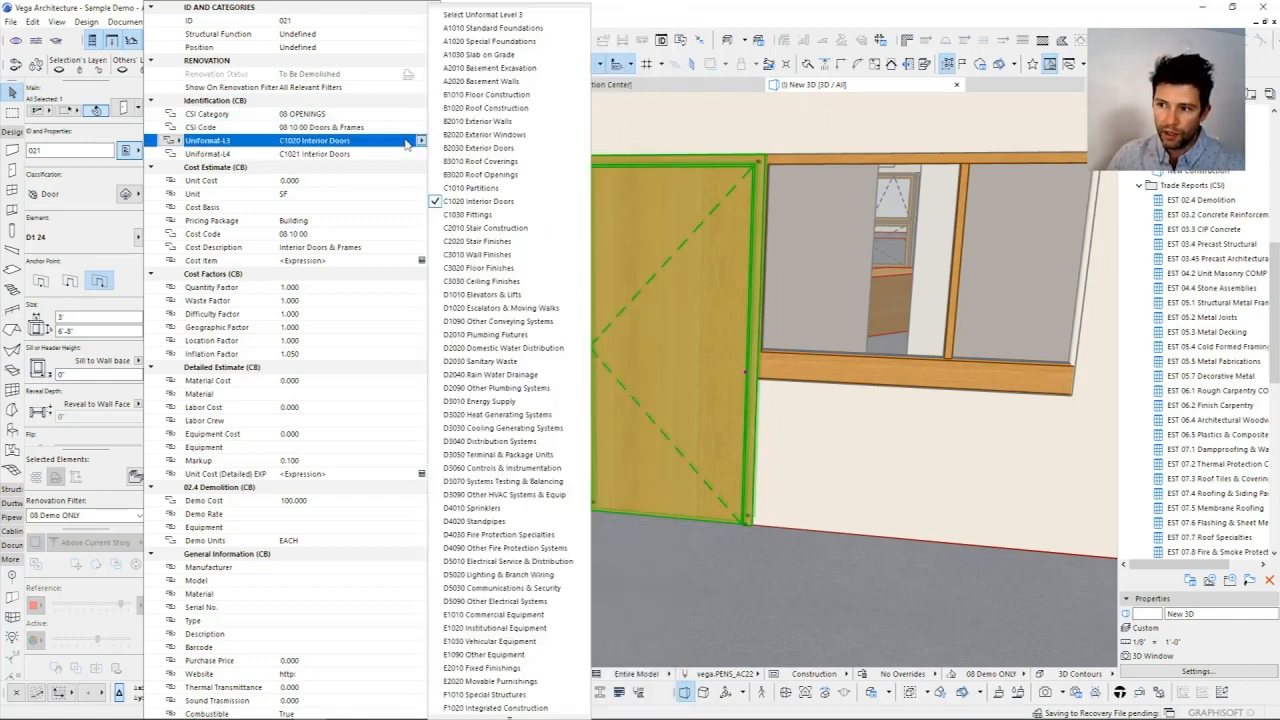
pyautogui.click(413, 157)
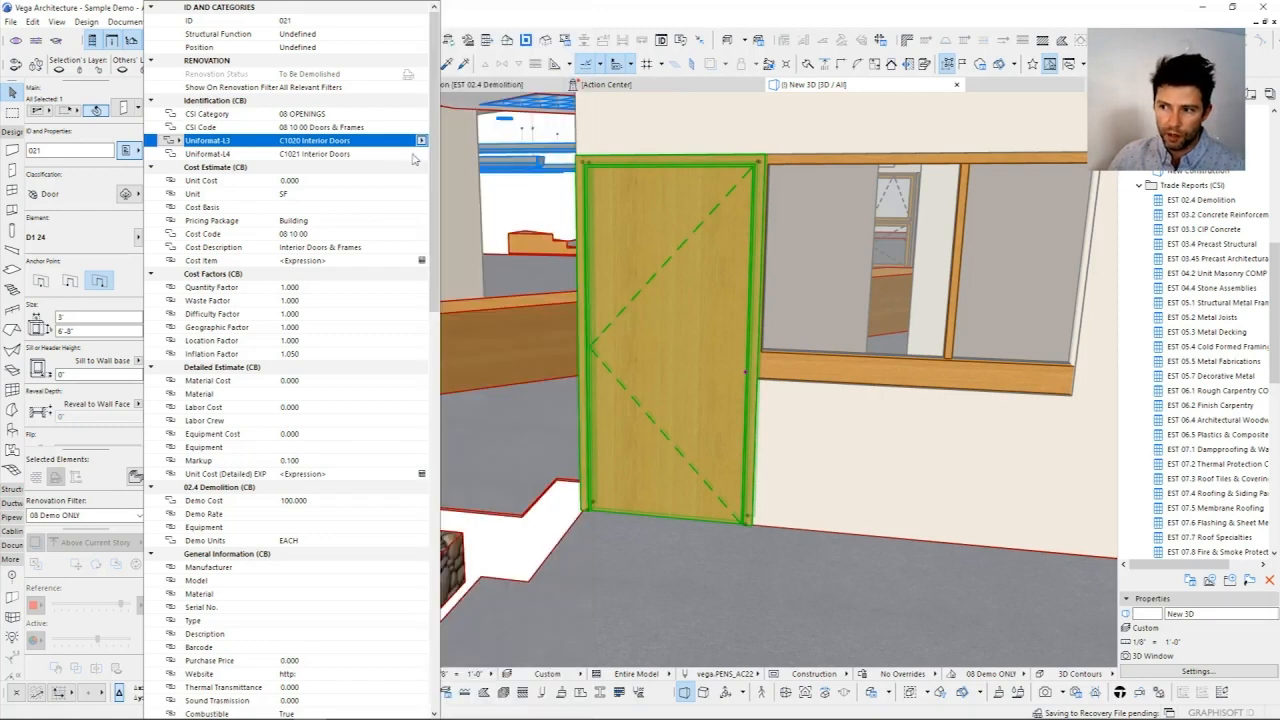
pyautogui.click(418, 154)
pyautogui.click(420, 154)
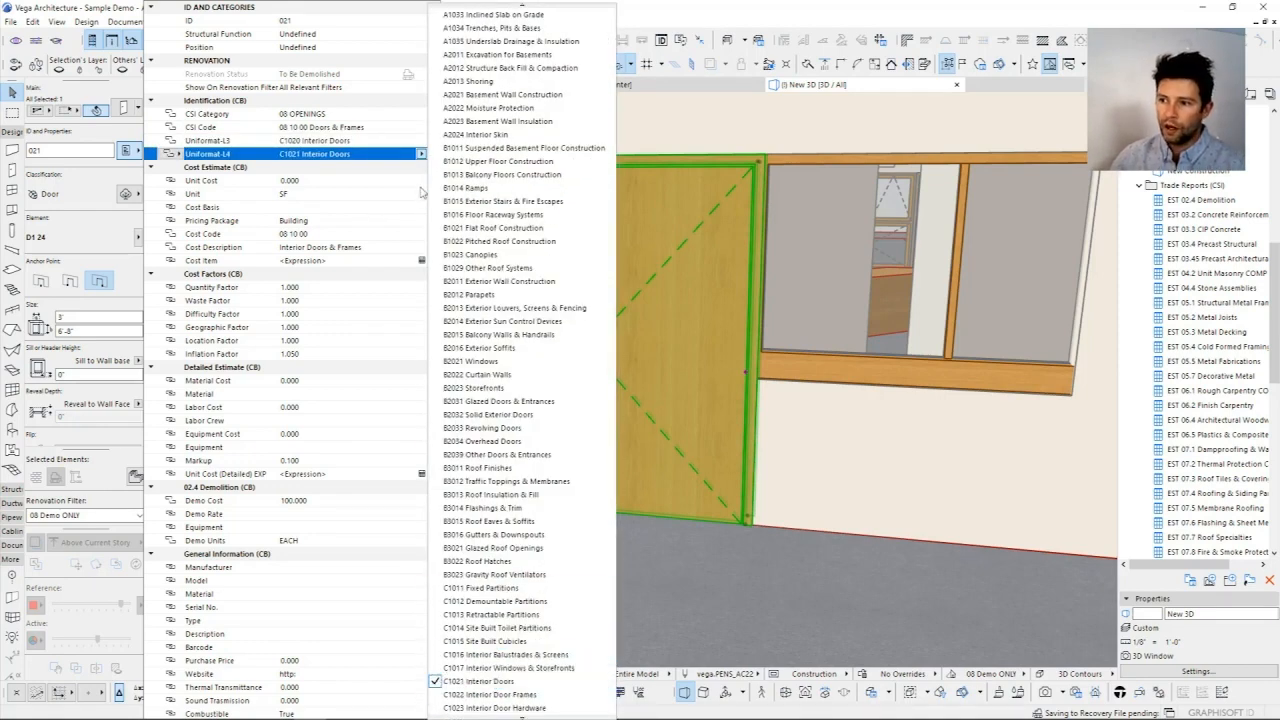
pyautogui.click(325, 140)
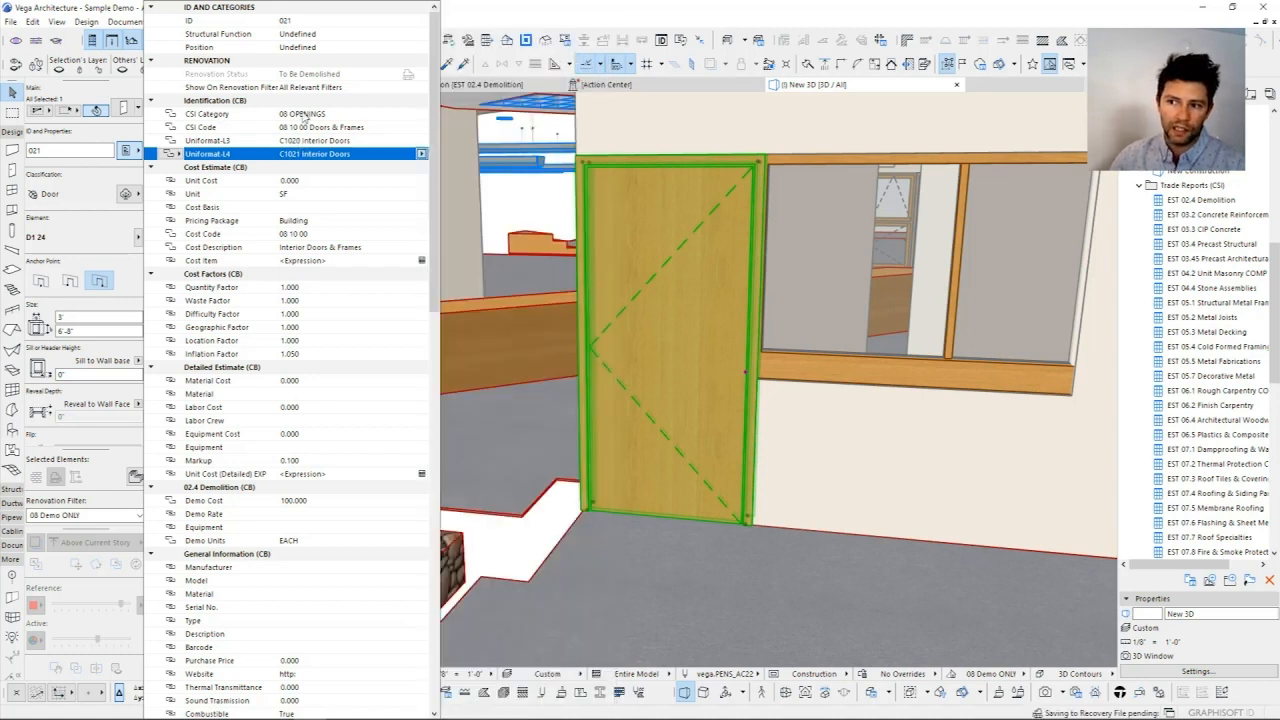
# Step: Review the door's four Identification (CB) properties from CSI Category to Uniformat-L4 and close the property list
pyautogui.click(315, 115)
pyautogui.click(317, 128)
pyautogui.click(321, 141)
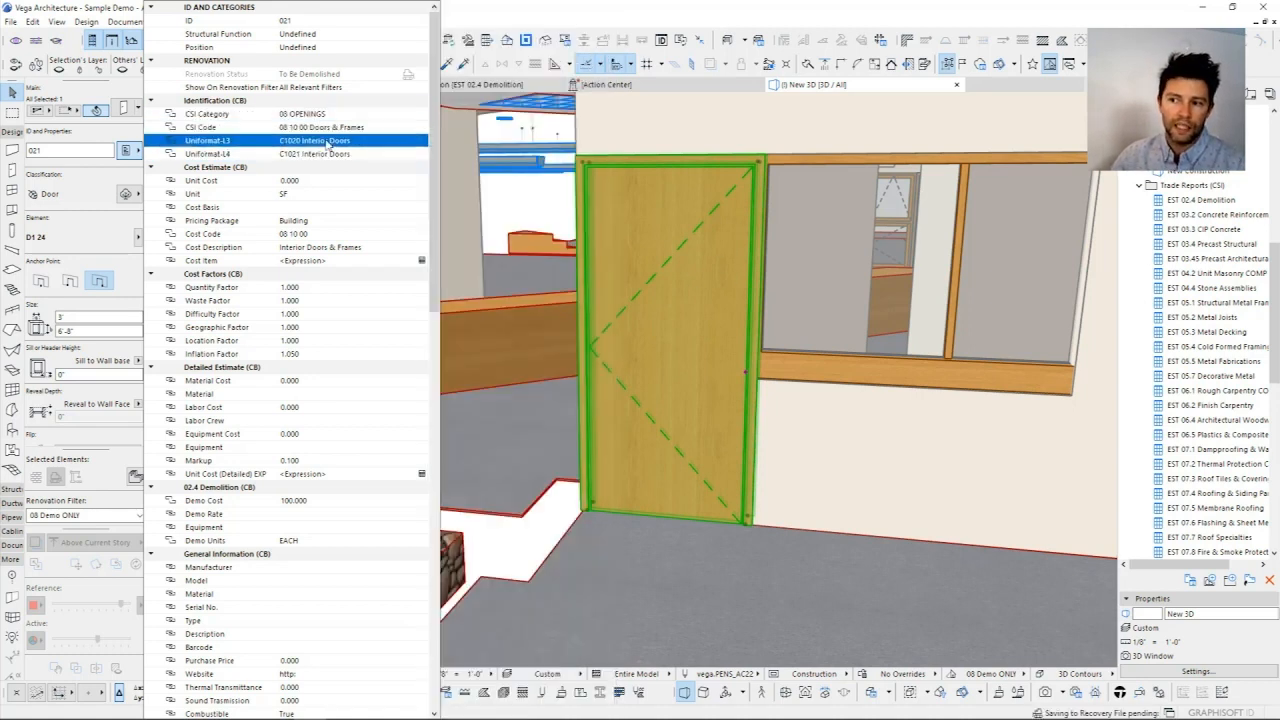
pyautogui.click(324, 154)
pyautogui.click(323, 155)
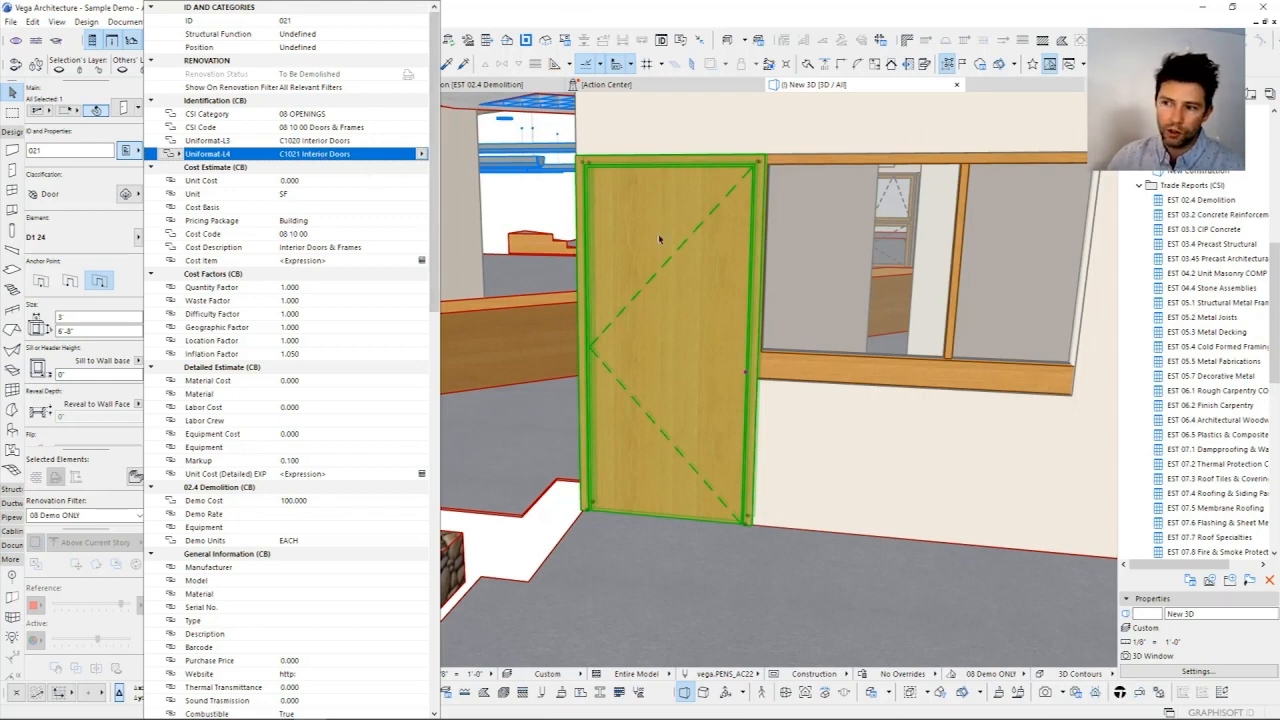
pyautogui.click(757, 243)
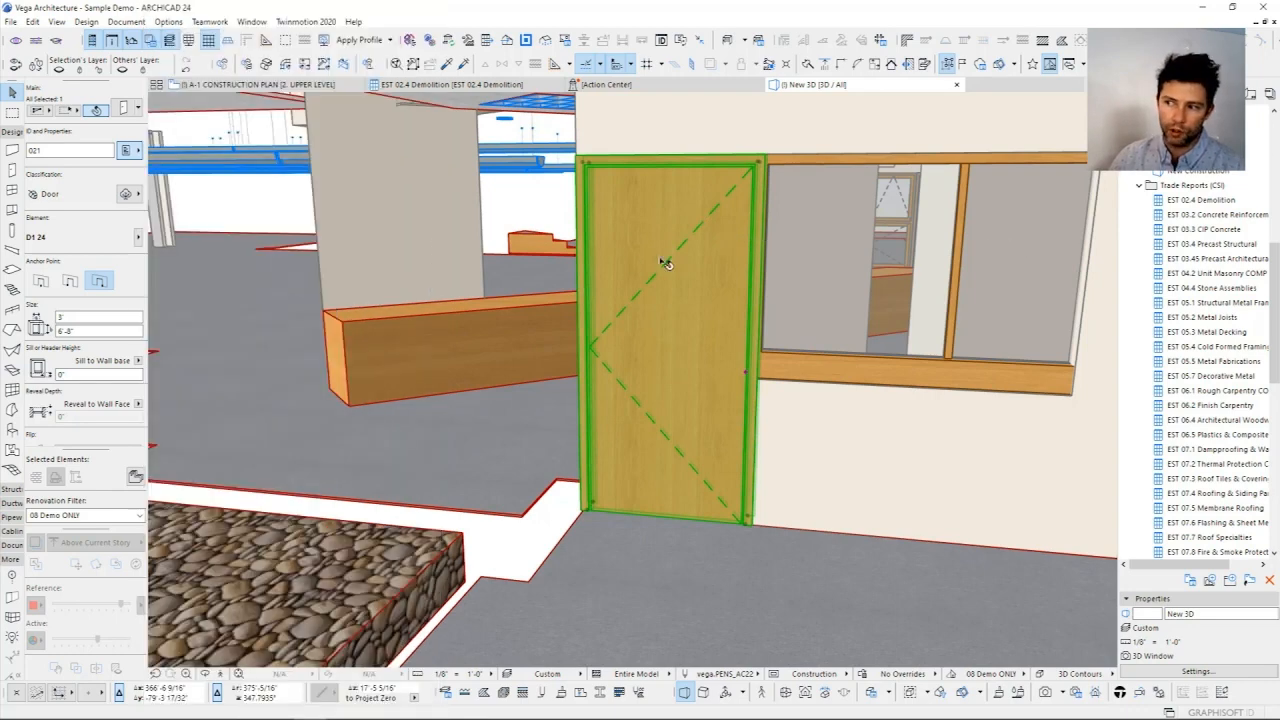
# Step: Reopen the door's properties and inspect Unit Cost and the Unit choices under Cost Estimate (CB)
pyautogui.click(127, 150)
pyautogui.click(206, 168)
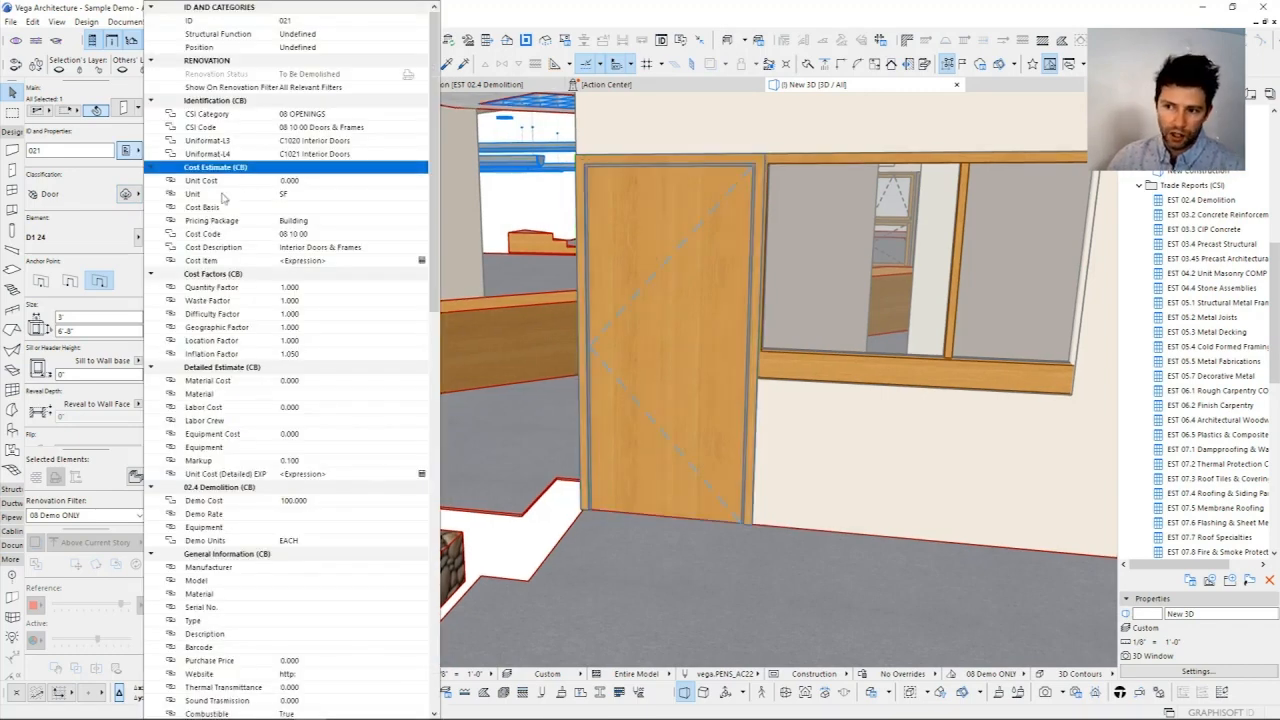
pyautogui.click(300, 181)
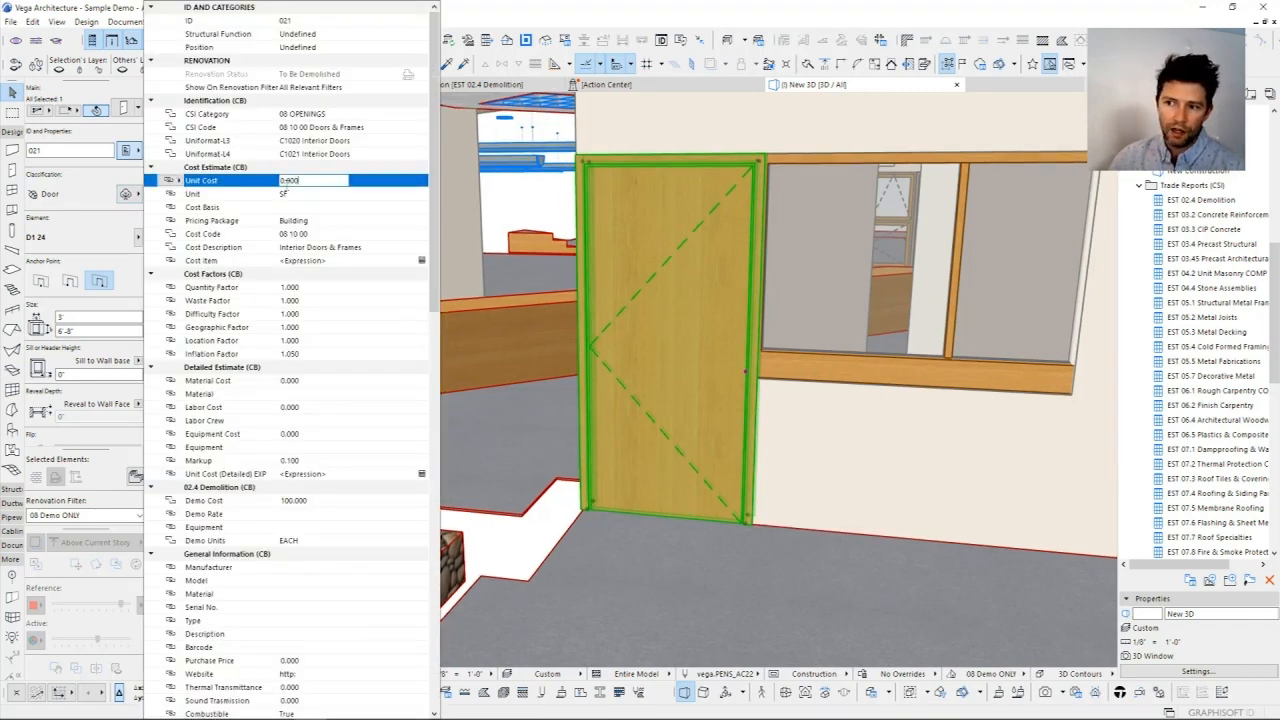
pyautogui.click(318, 196)
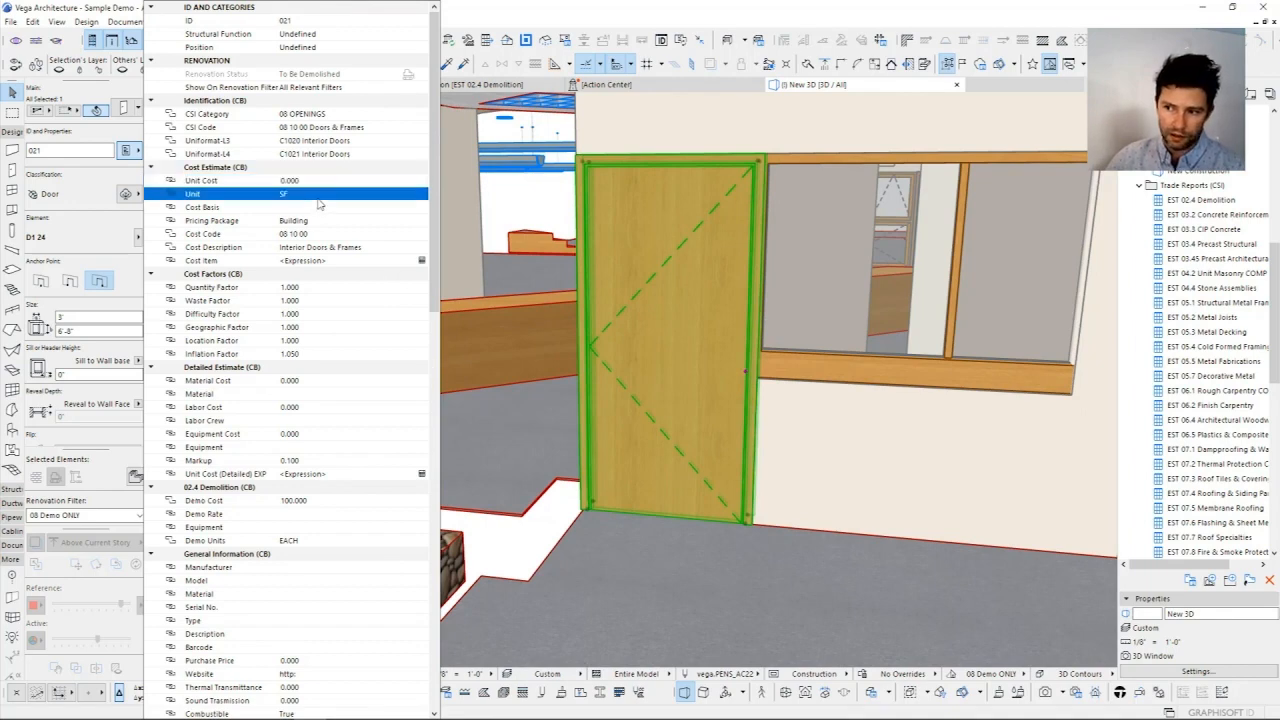
pyautogui.click(421, 196)
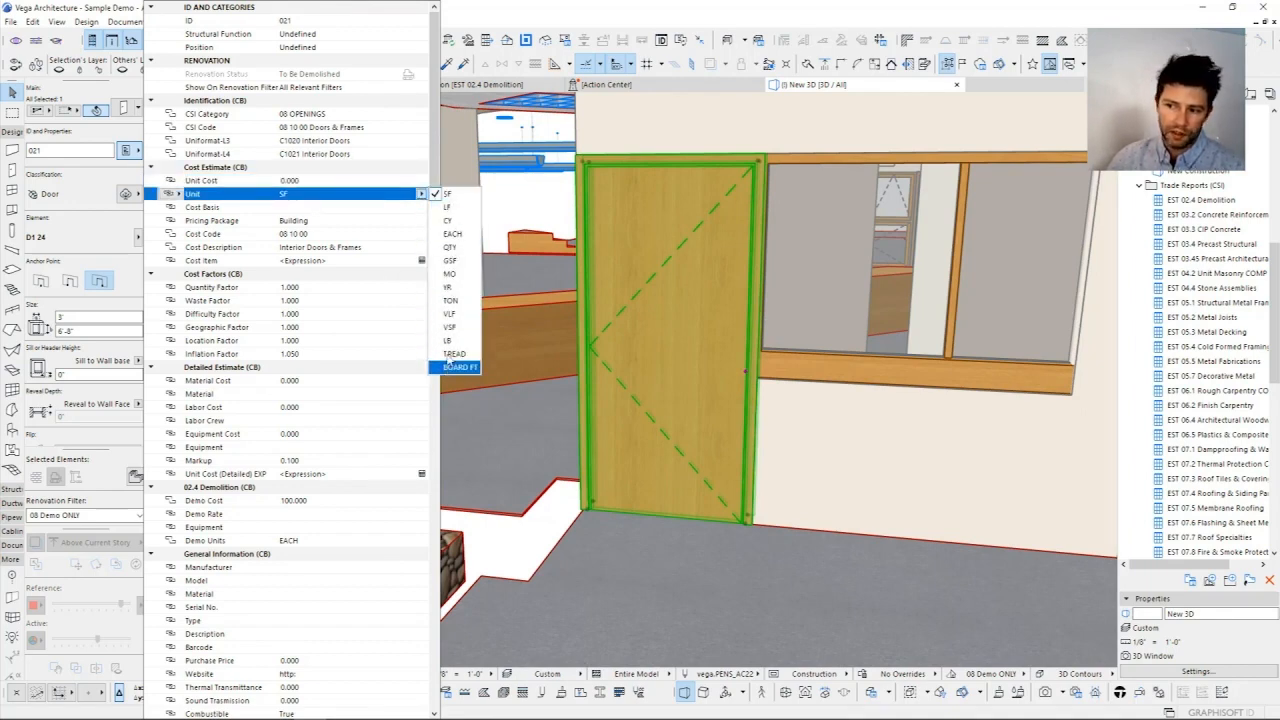
# Step: Inspect the door's Cost Basis and Pricing Package properties
pyautogui.click(347, 210)
pyautogui.click(321, 210)
pyautogui.click(323, 225)
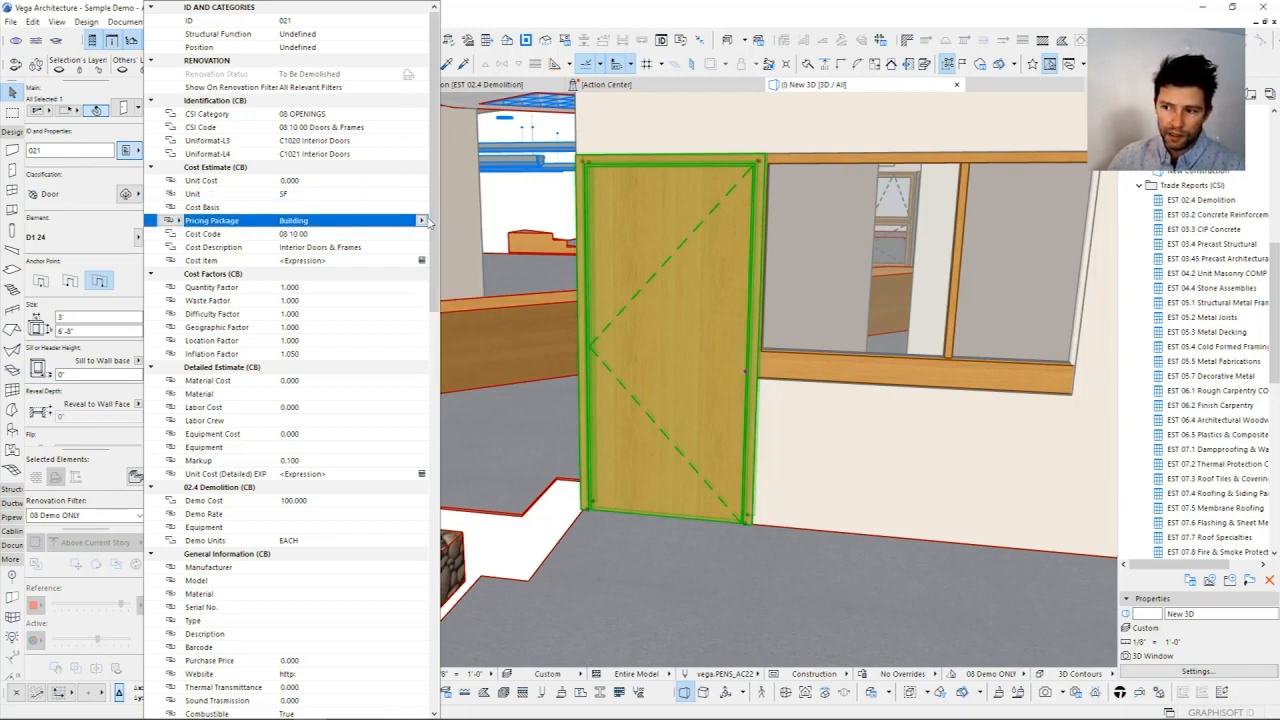
pyautogui.click(421, 220)
# Step: Inspect the text entries of the door's Cost Code and Cost Description properties
pyautogui.click(331, 243)
pyautogui.click(336, 234)
pyautogui.moveTo(336, 234); pyautogui.dragTo(214, 352)
pyautogui.click(345, 250)
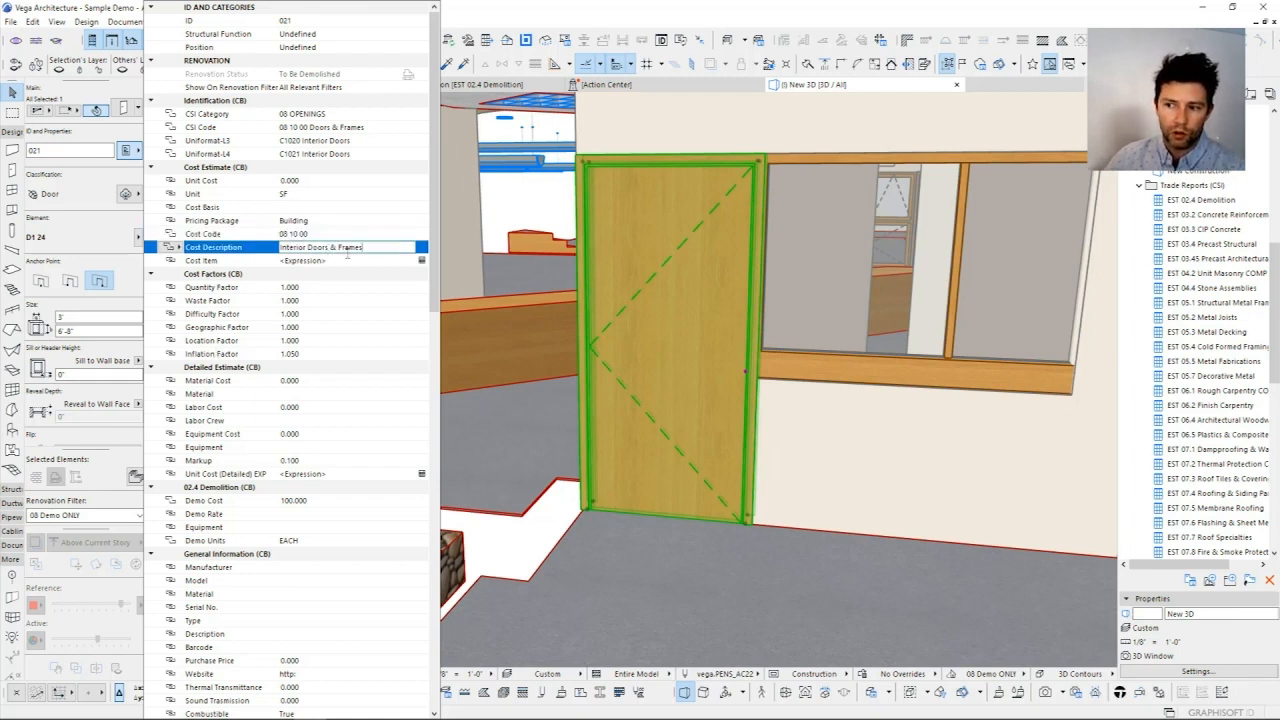
pyautogui.moveTo(390, 247); pyautogui.dragTo(198, 243)
pyautogui.click(314, 238)
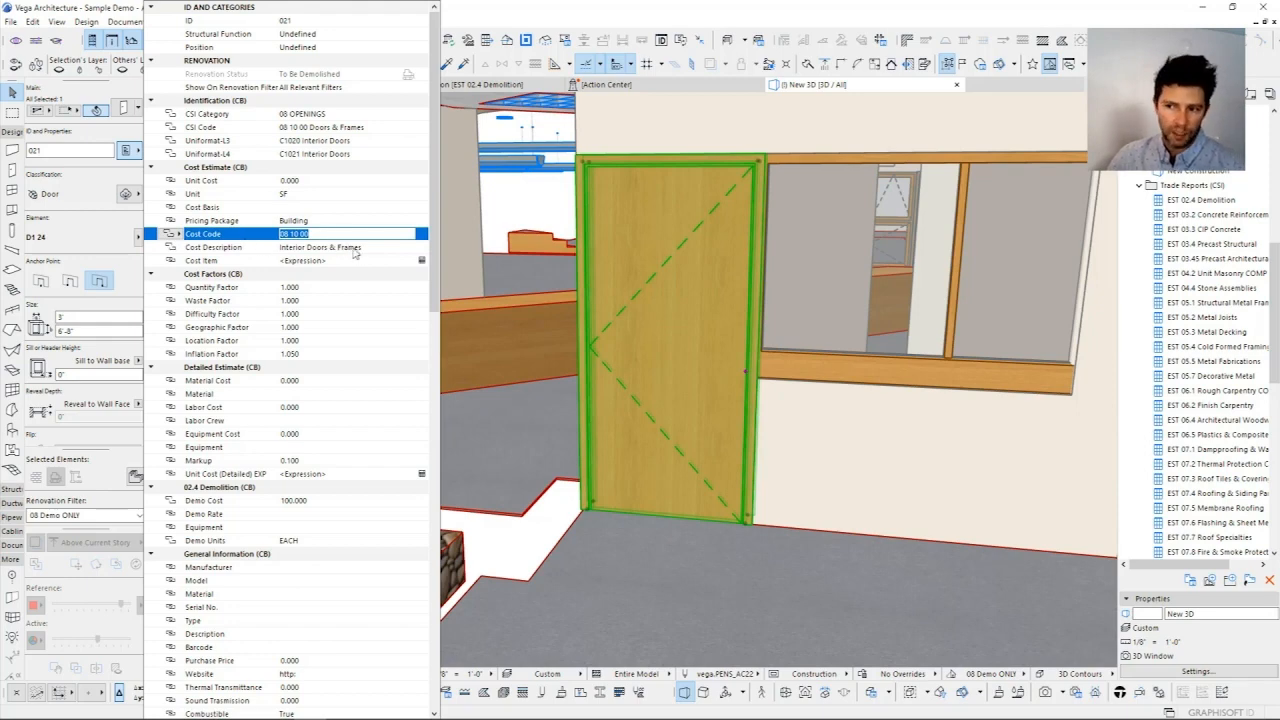
pyautogui.click(368, 248)
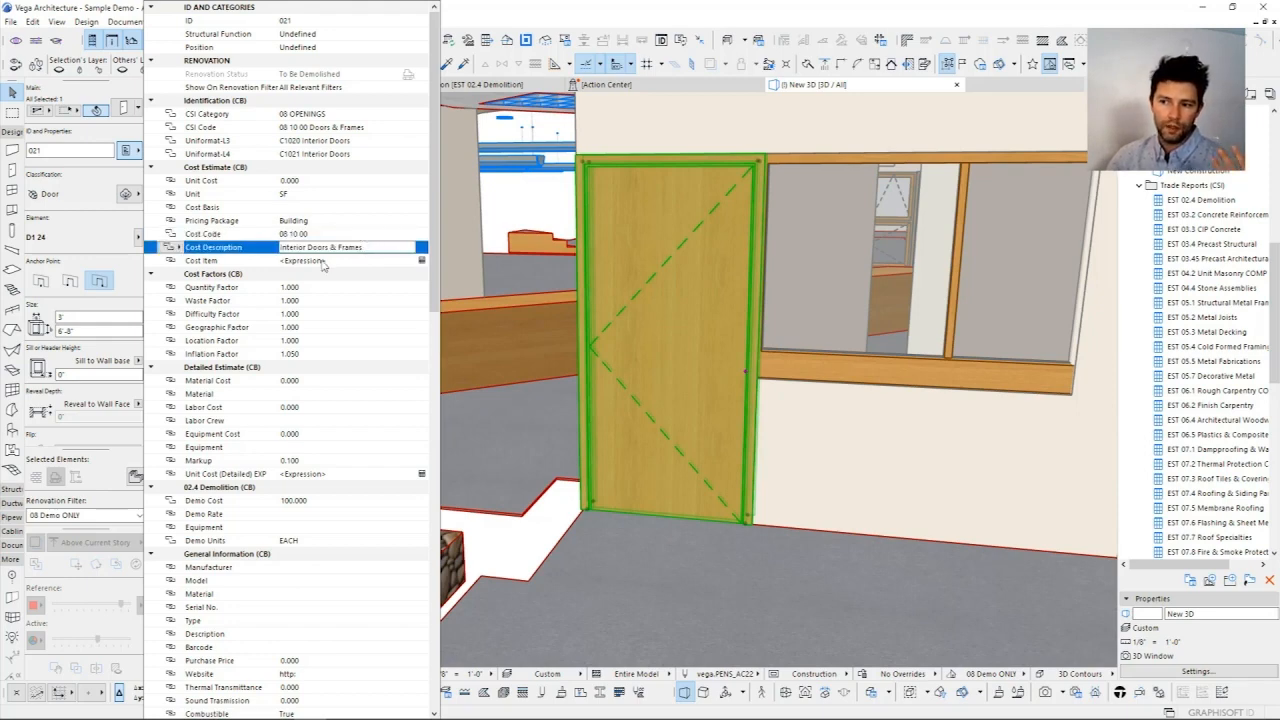
pyautogui.click(371, 246)
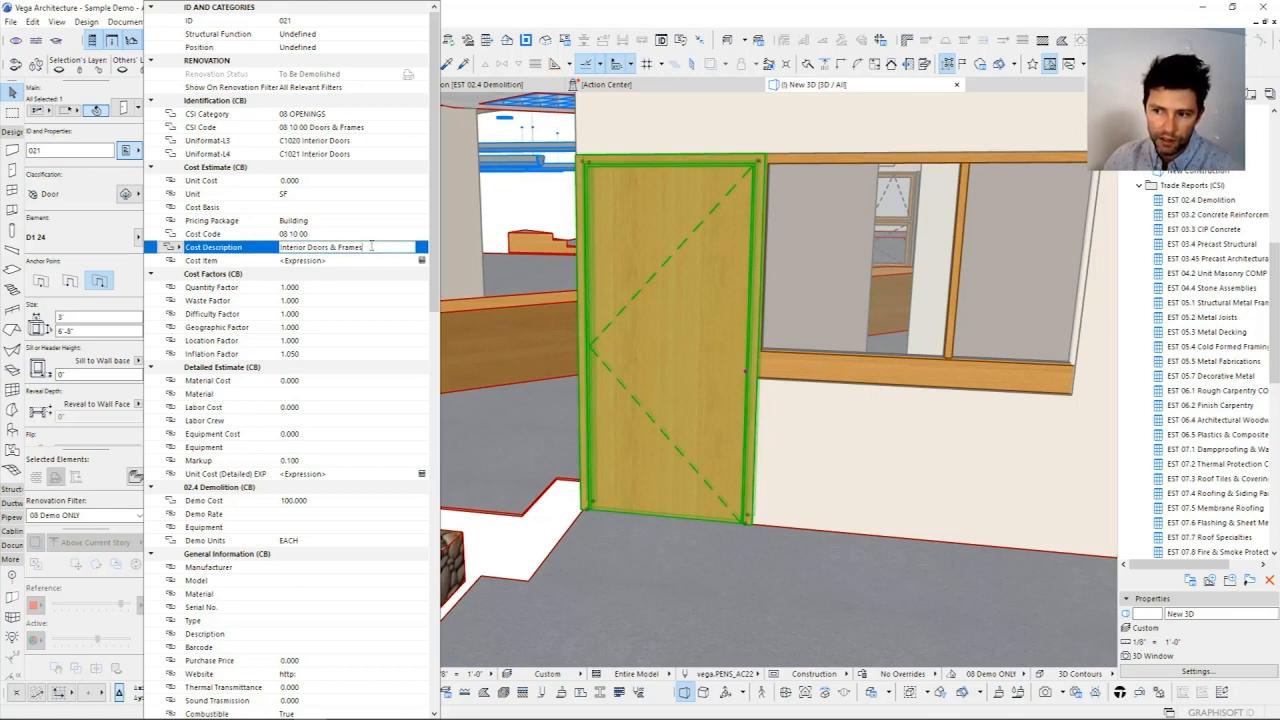
# Step: Override the door's Cost Item expression with the fixed text 08 10 00 | Interior Doors & Frames
pyautogui.click(422, 261)
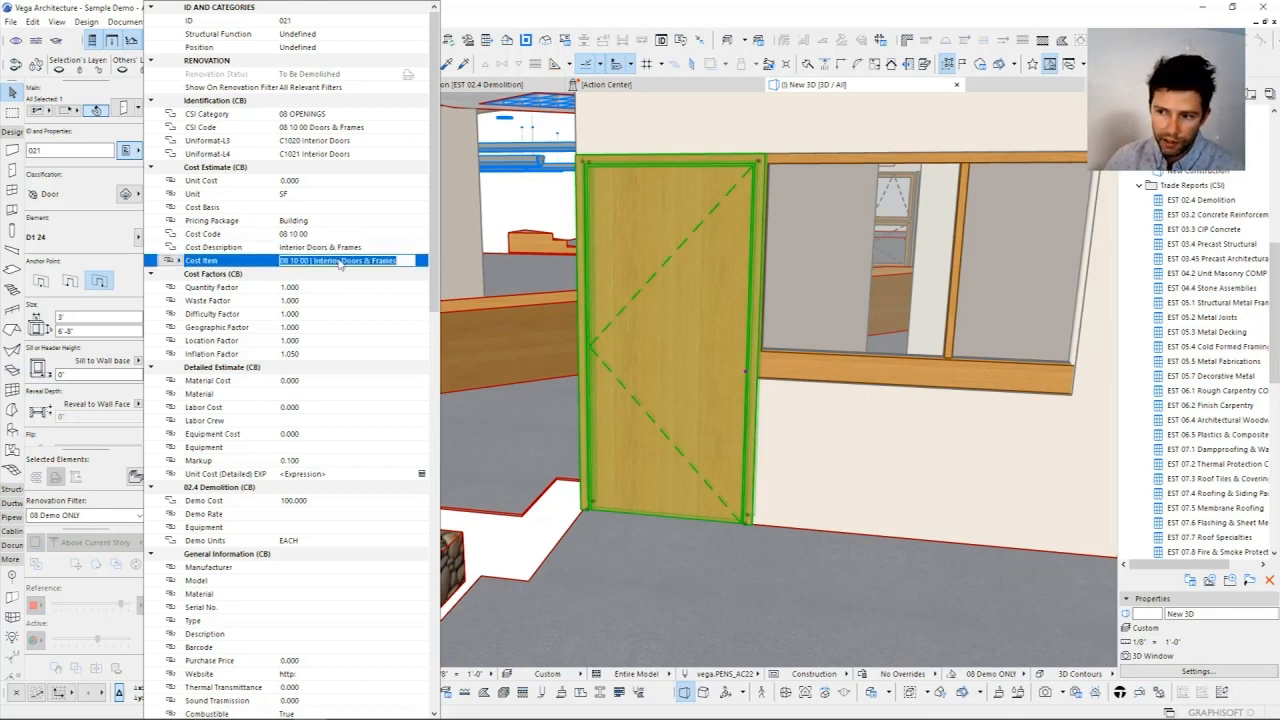
pyautogui.moveTo(397, 261); pyautogui.dragTo(172, 256)
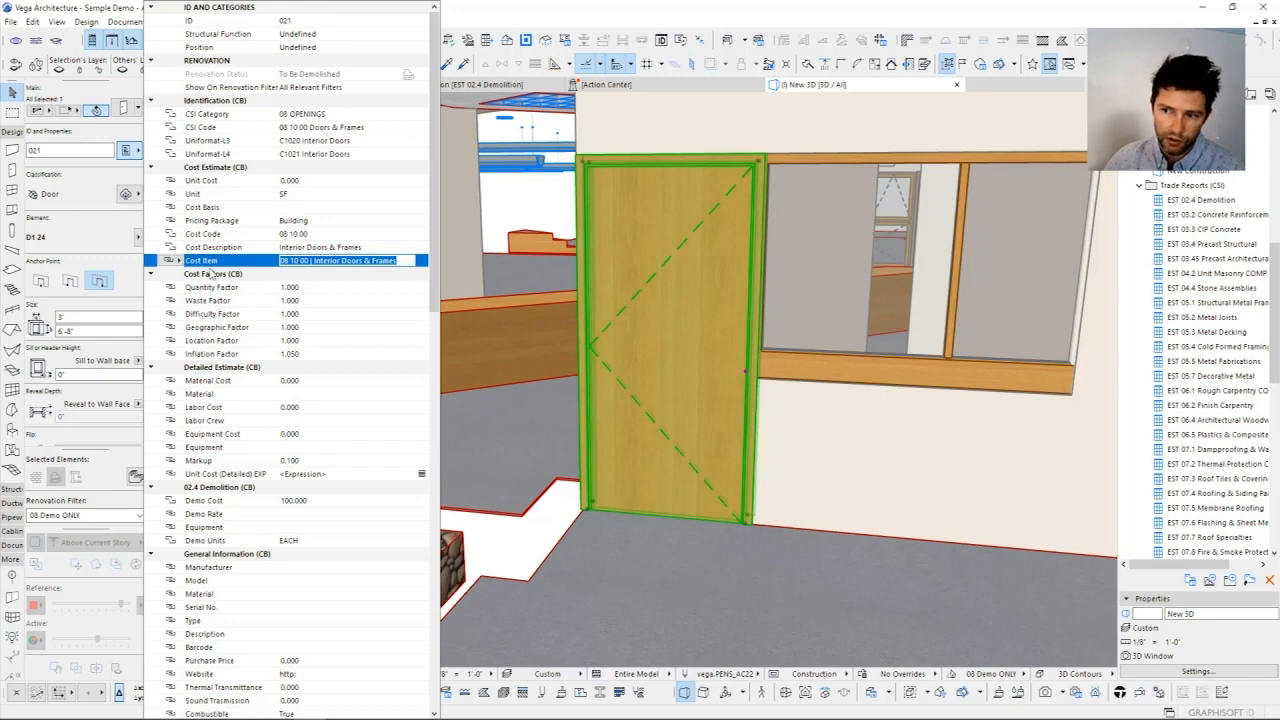
pyautogui.press('Tab')
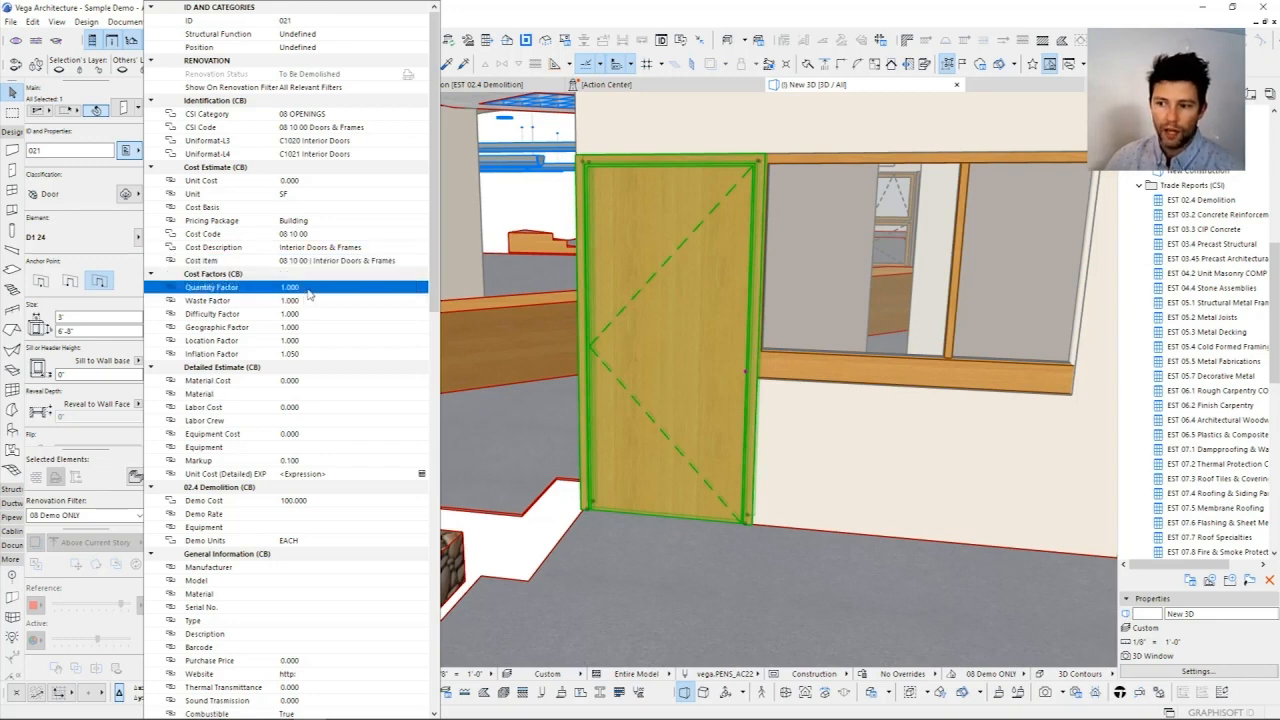
# Step: Collapse the Cost Factors (CB) and Detailed Estimate (CB) groups, and inspect the Demo Units choices under 02.4 Demolition (CB)
pyautogui.click(151, 274)
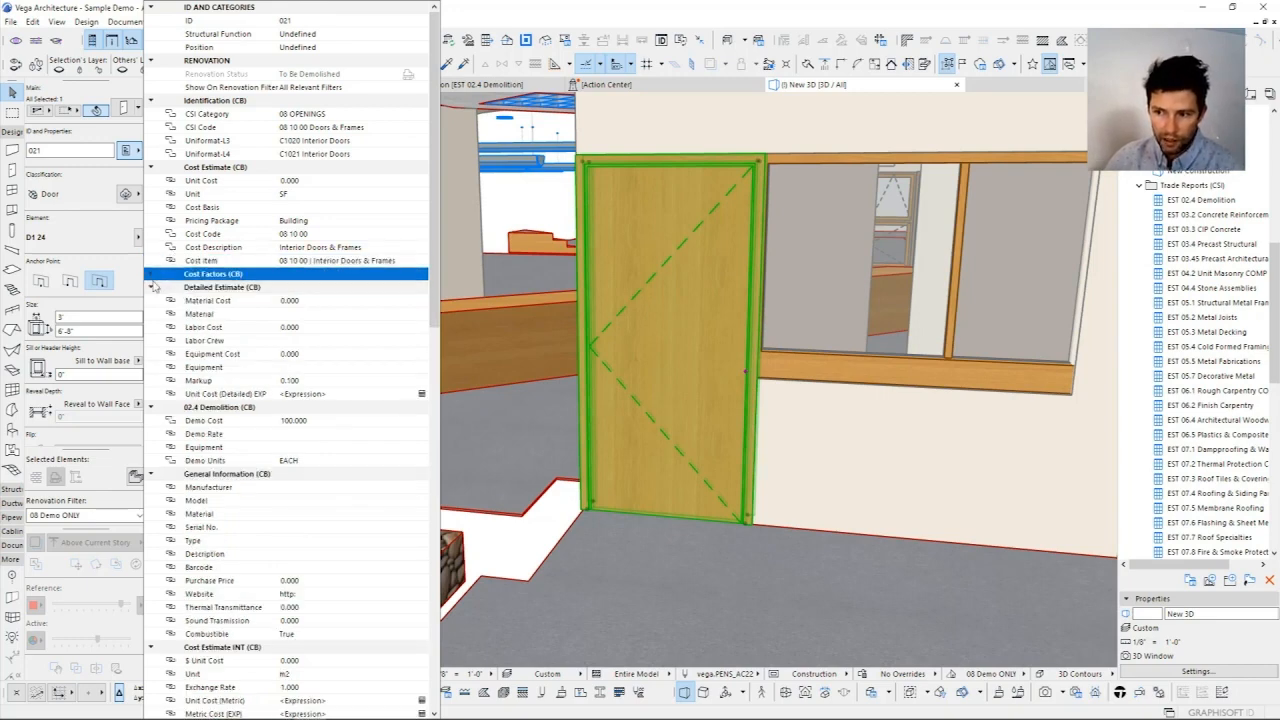
pyautogui.click(153, 288)
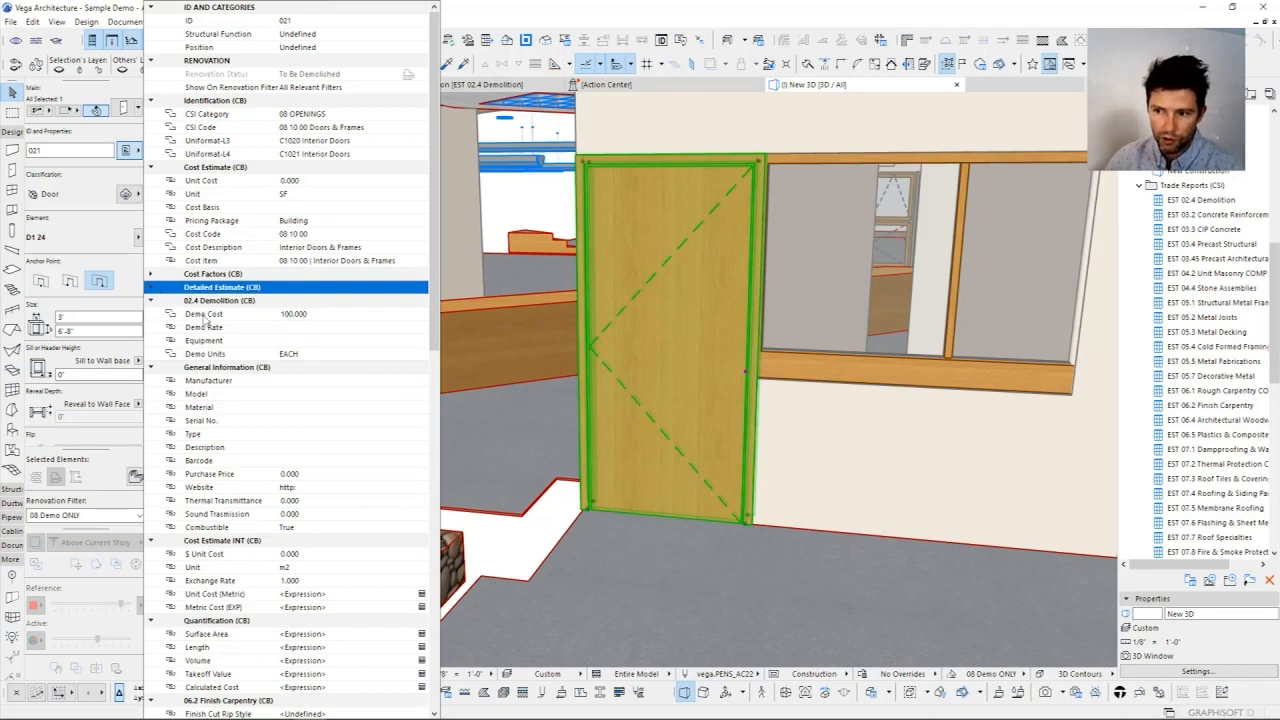
pyautogui.click(214, 312)
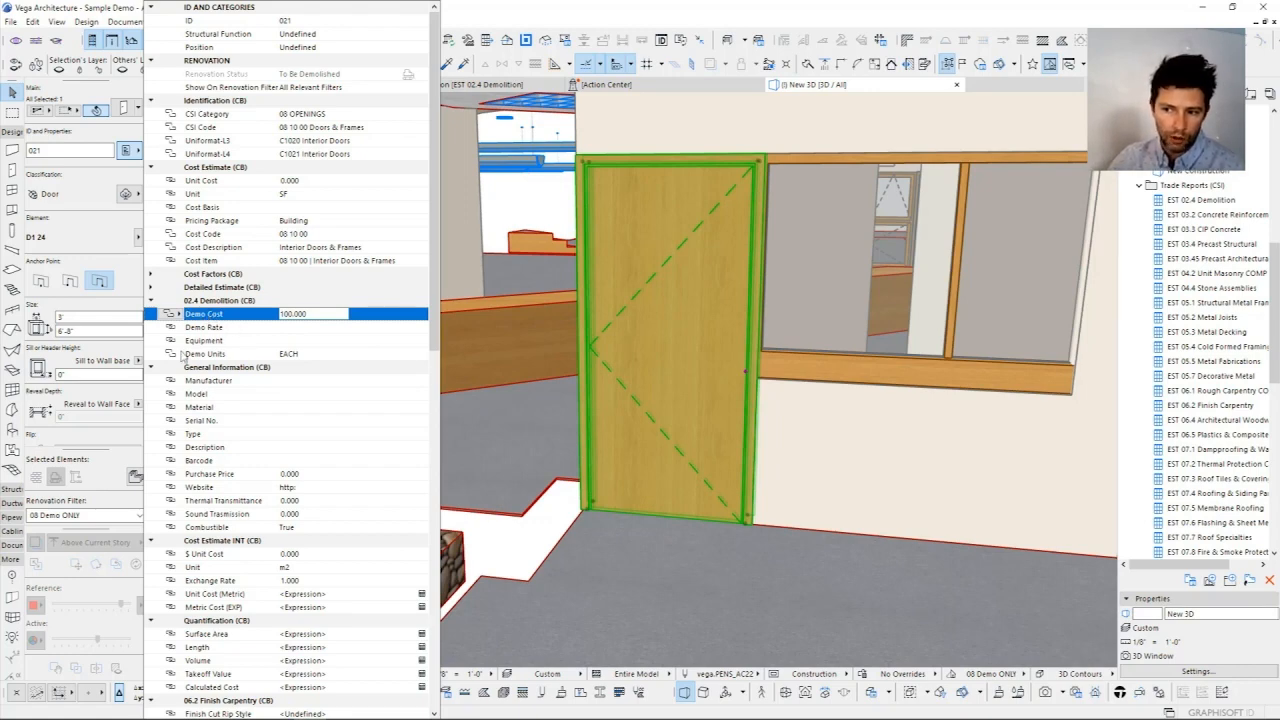
pyautogui.click(319, 356)
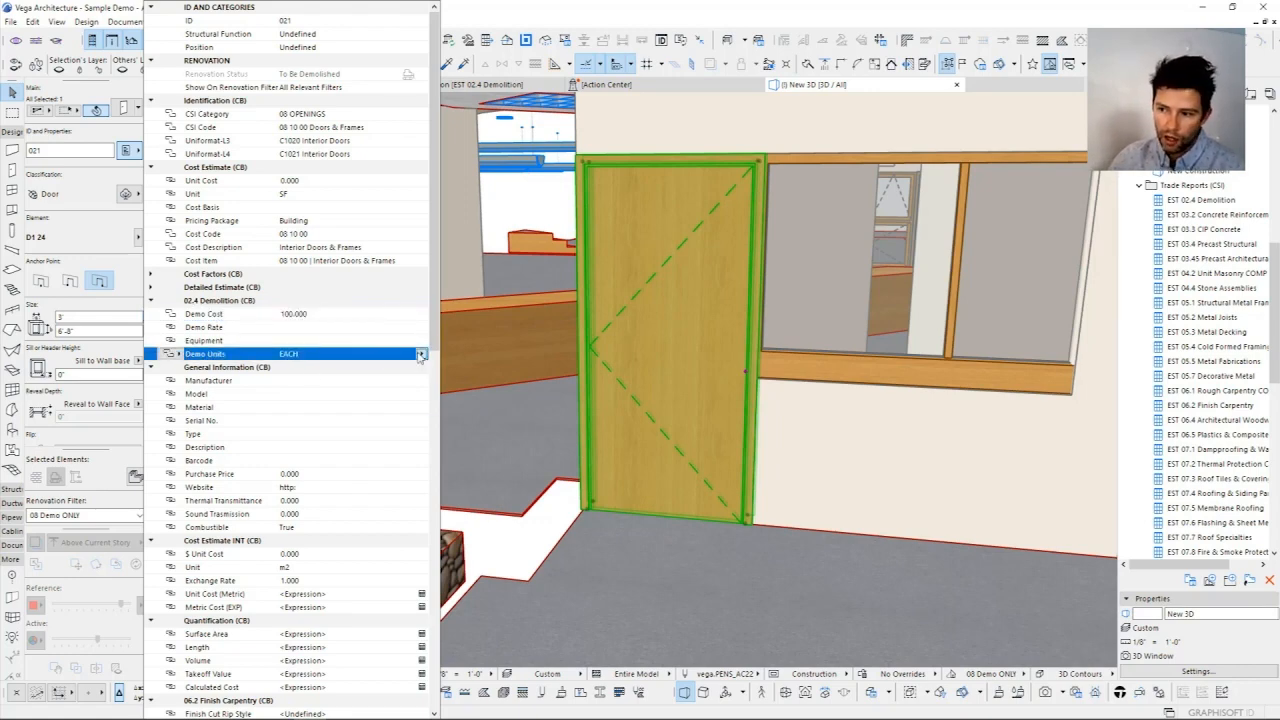
pyautogui.click(421, 354)
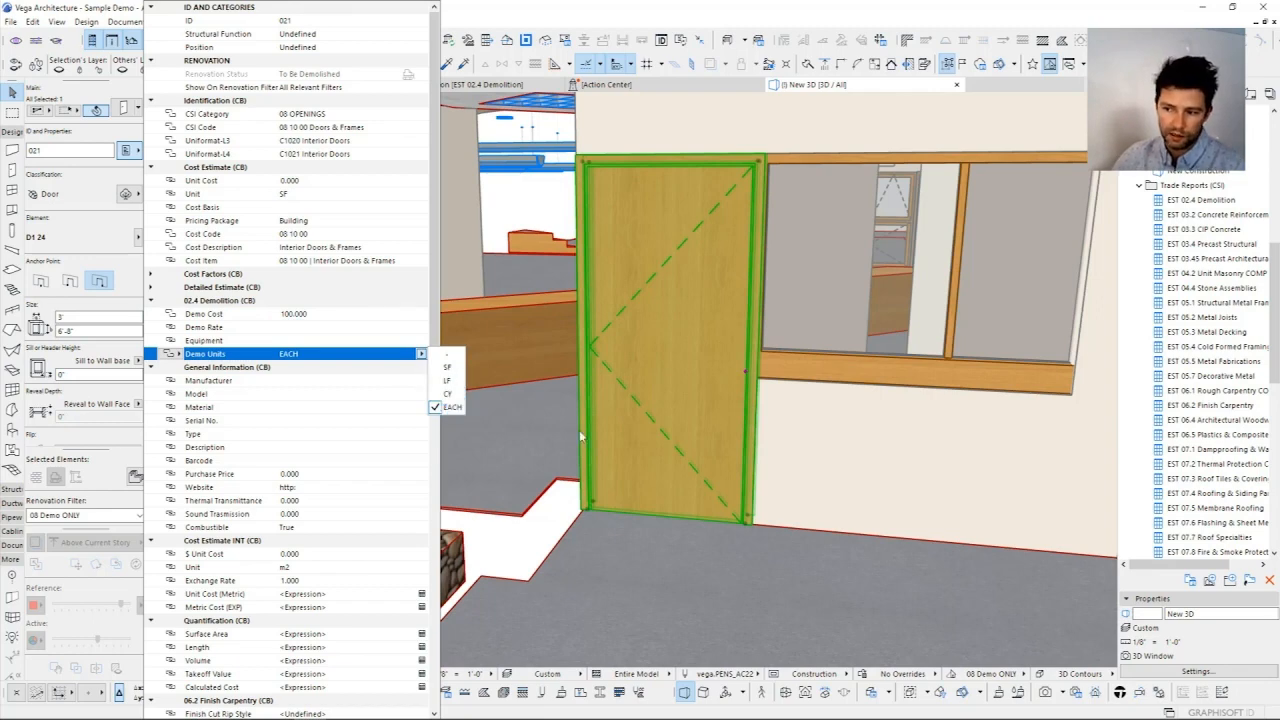
# Step: Review the door's Demo Cost, Demo Units and Demo Rate entries without changing them
pyautogui.click(298, 315)
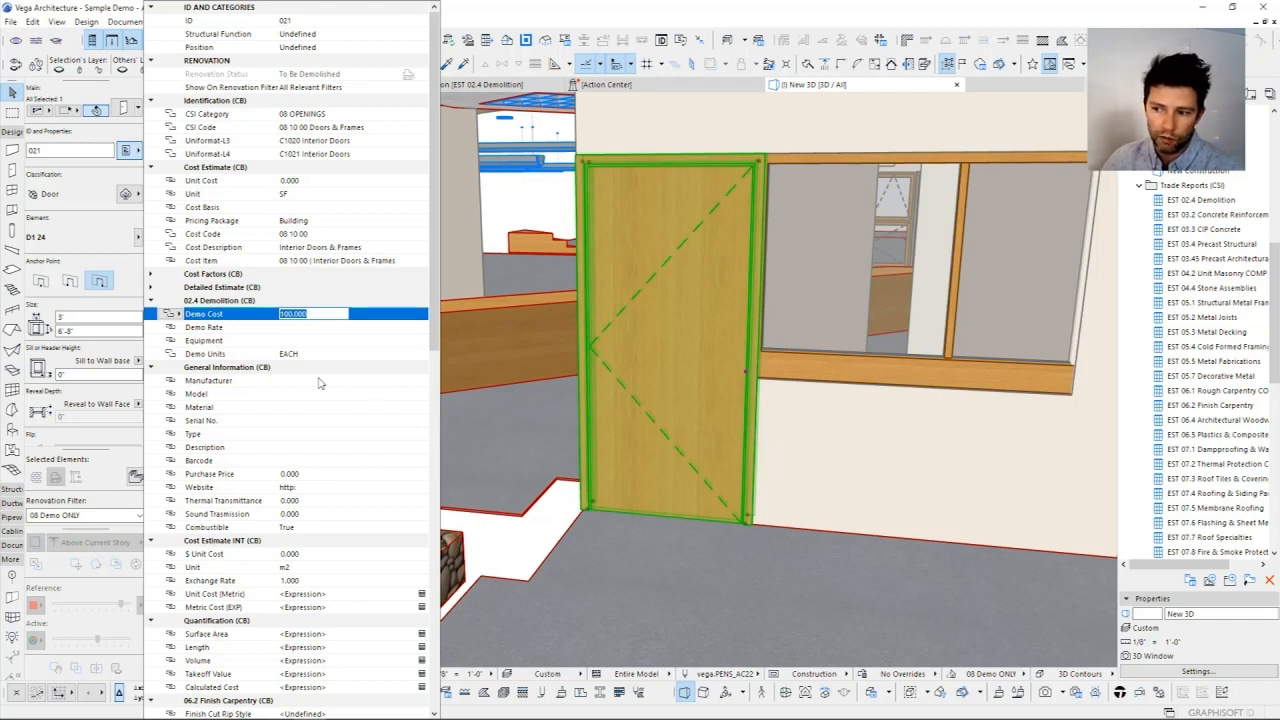
pyautogui.click(297, 352)
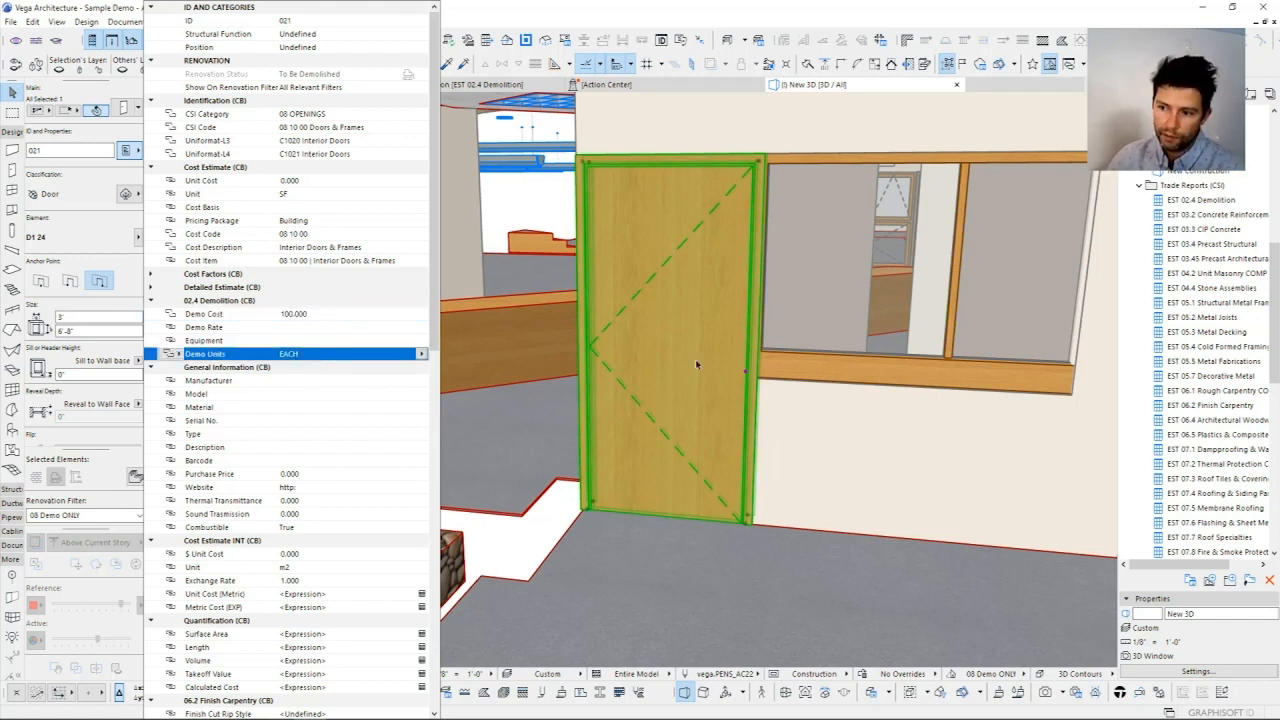
pyautogui.click(294, 314)
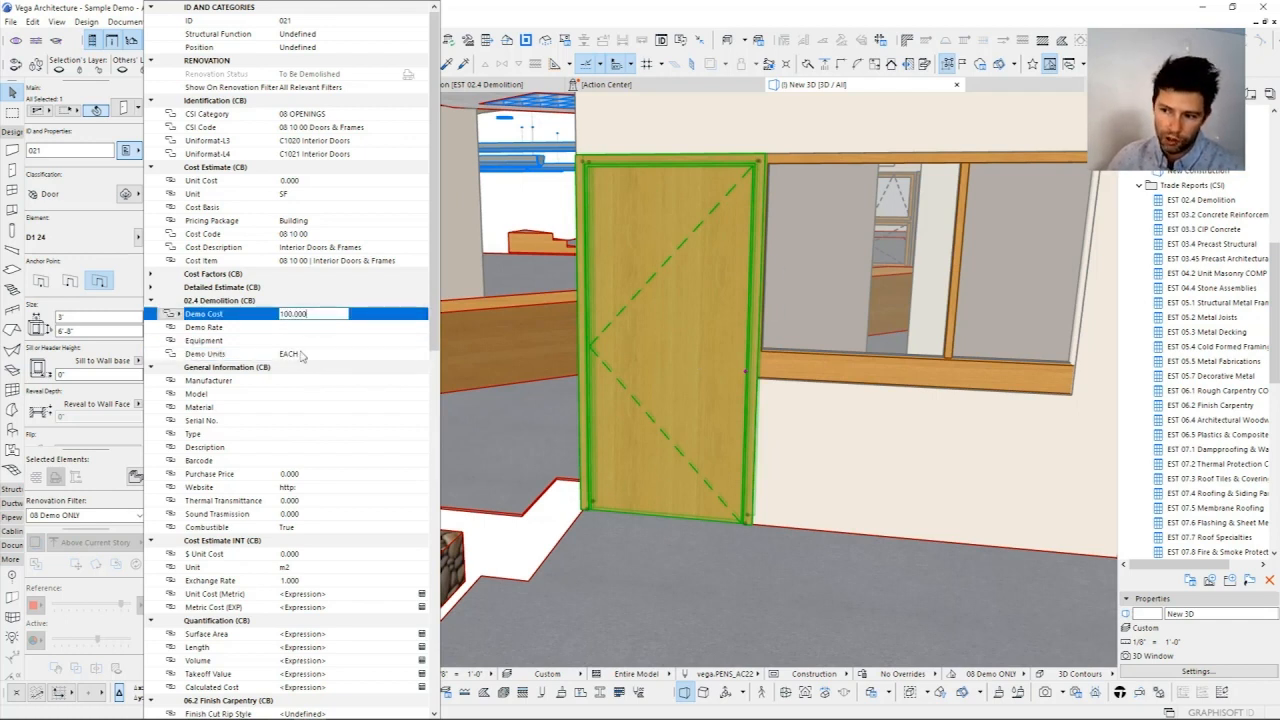
pyautogui.click(284, 353)
pyautogui.click(290, 328)
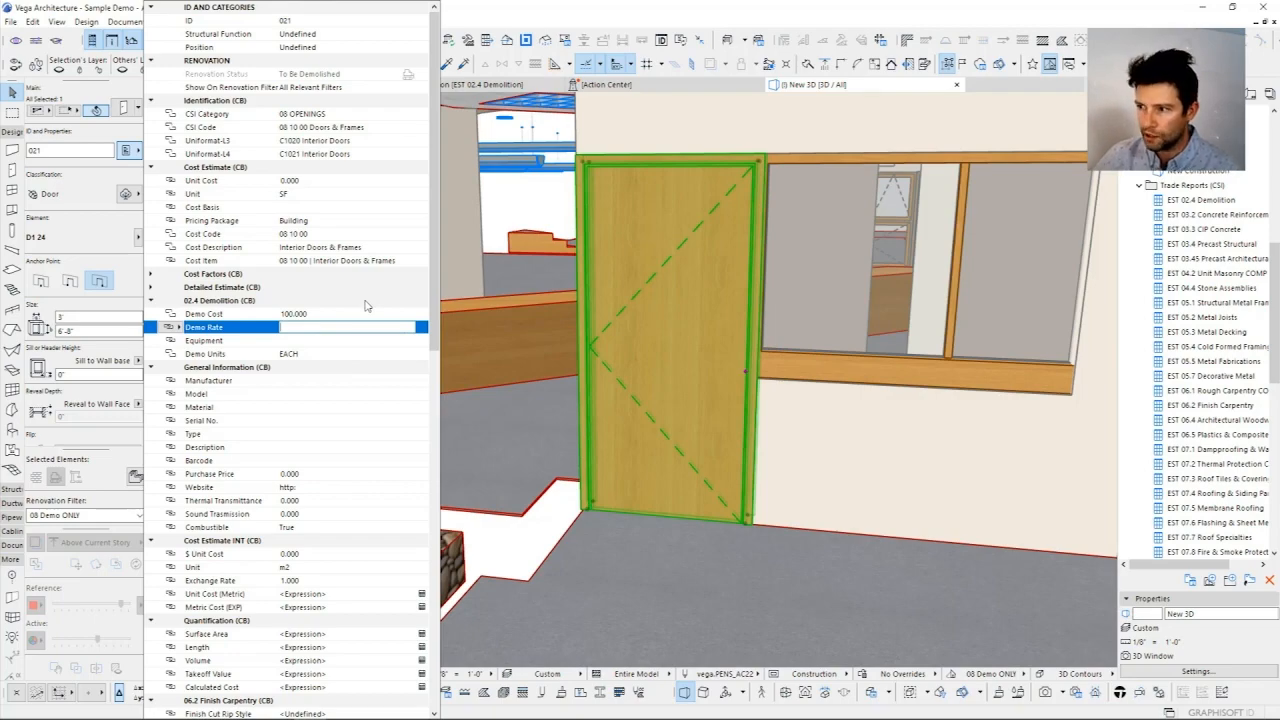
# Step: Close the door's property list and clear the door selection in the 3D model
pyautogui.click(655, 349)
pyautogui.scroll(-3, 548, 371)
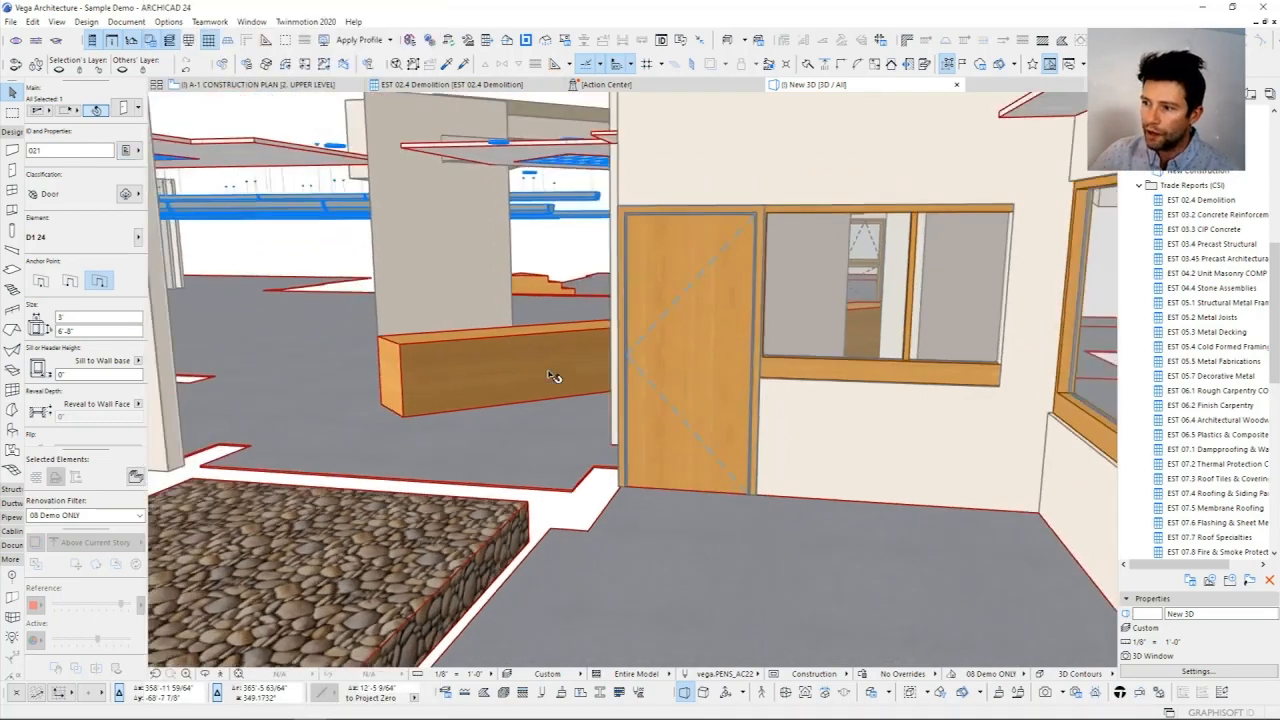
pyautogui.scroll(-5, 553, 376)
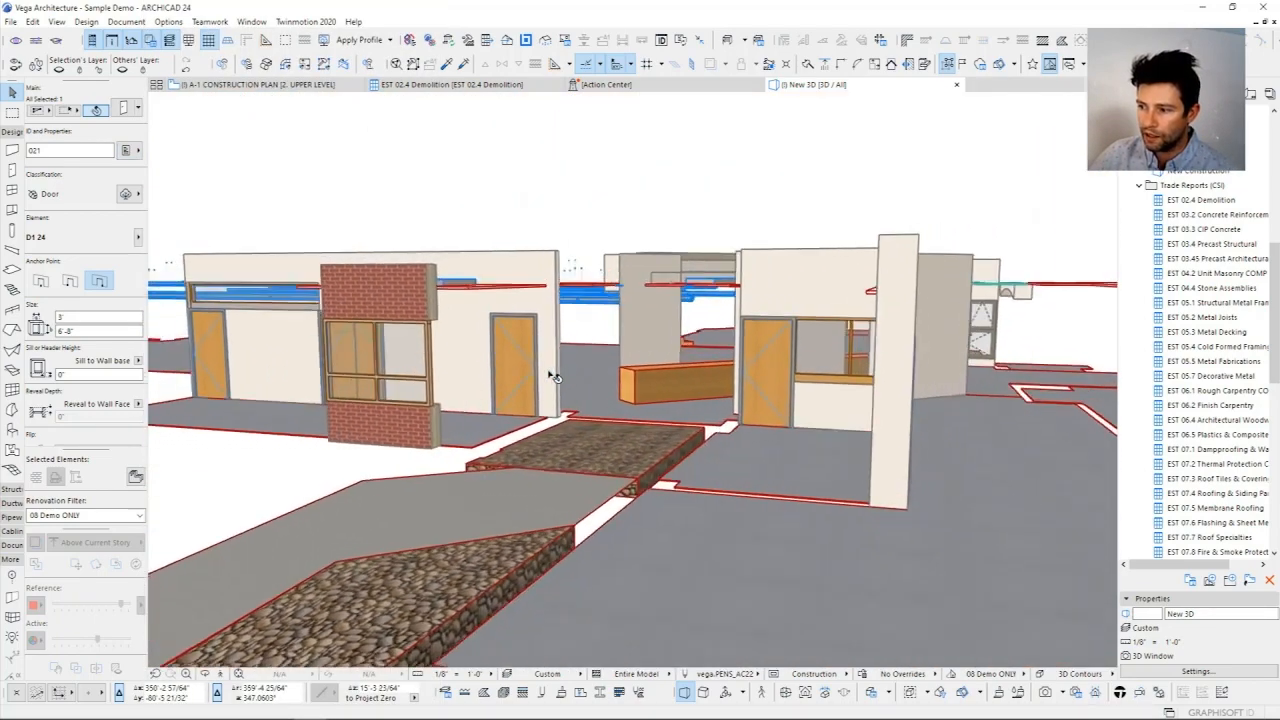
pyautogui.keyDown('shift'); pyautogui.moveTo(548, 374); pyautogui.dragTo(1113, 315, button='middle'); pyautogui.keyUp('shift')
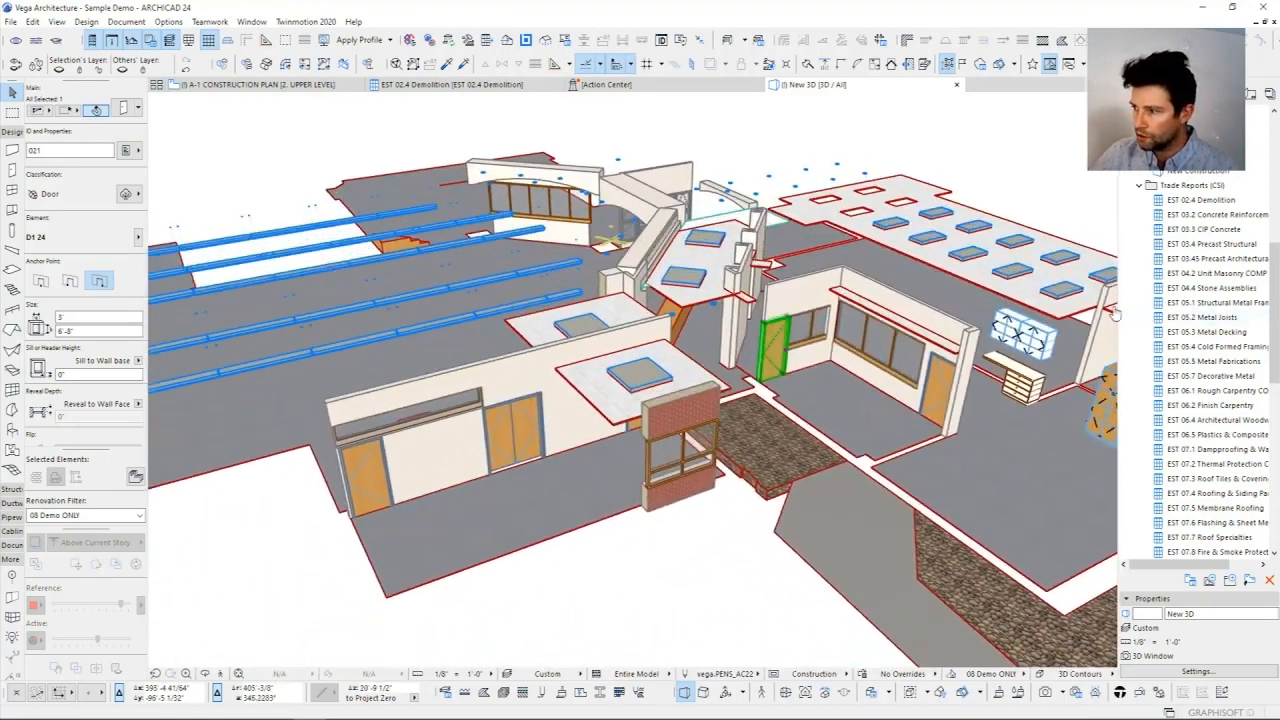
pyautogui.press('Escape')
# Step: Widen the Navigator and collapse the architectural set and 3D Views folders, keeping QUANTITIES & COST expanded
pyautogui.click(1197, 206)
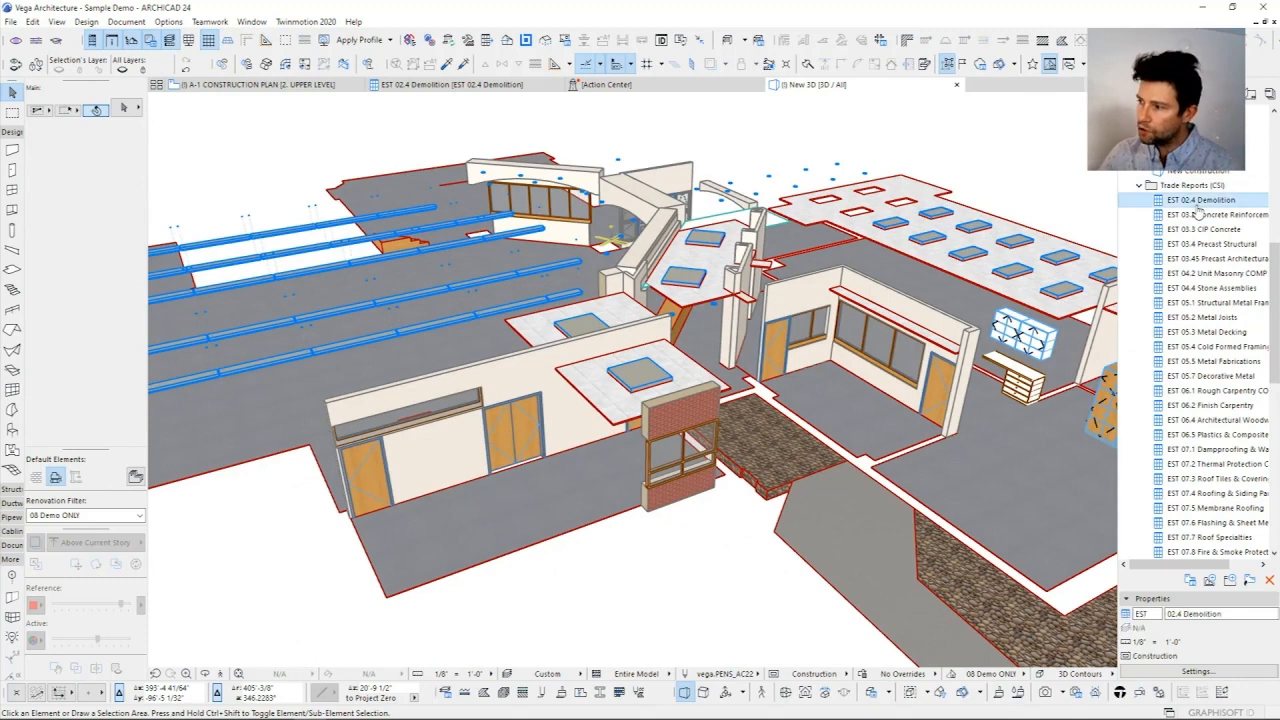
pyautogui.moveTo(1105, 220); pyautogui.dragTo(1063, 222)
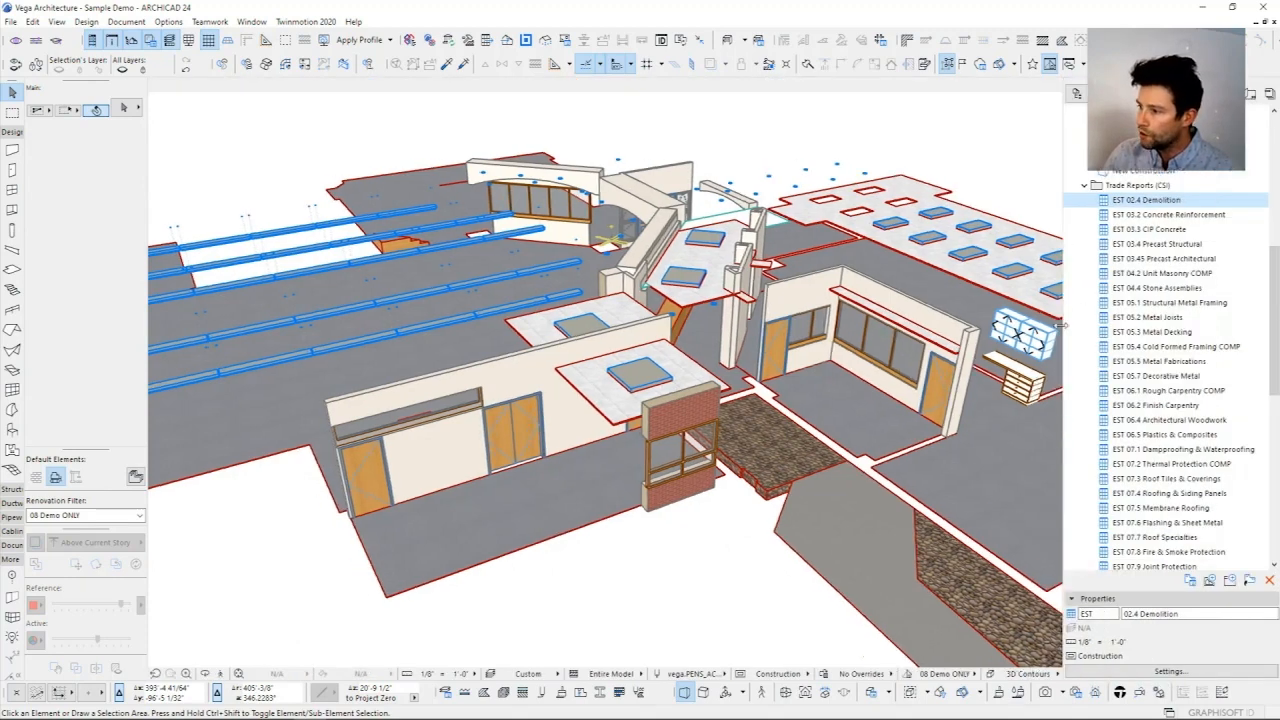
pyautogui.scroll(3, 1150, 237)
pyautogui.scroll(6, 1150, 238)
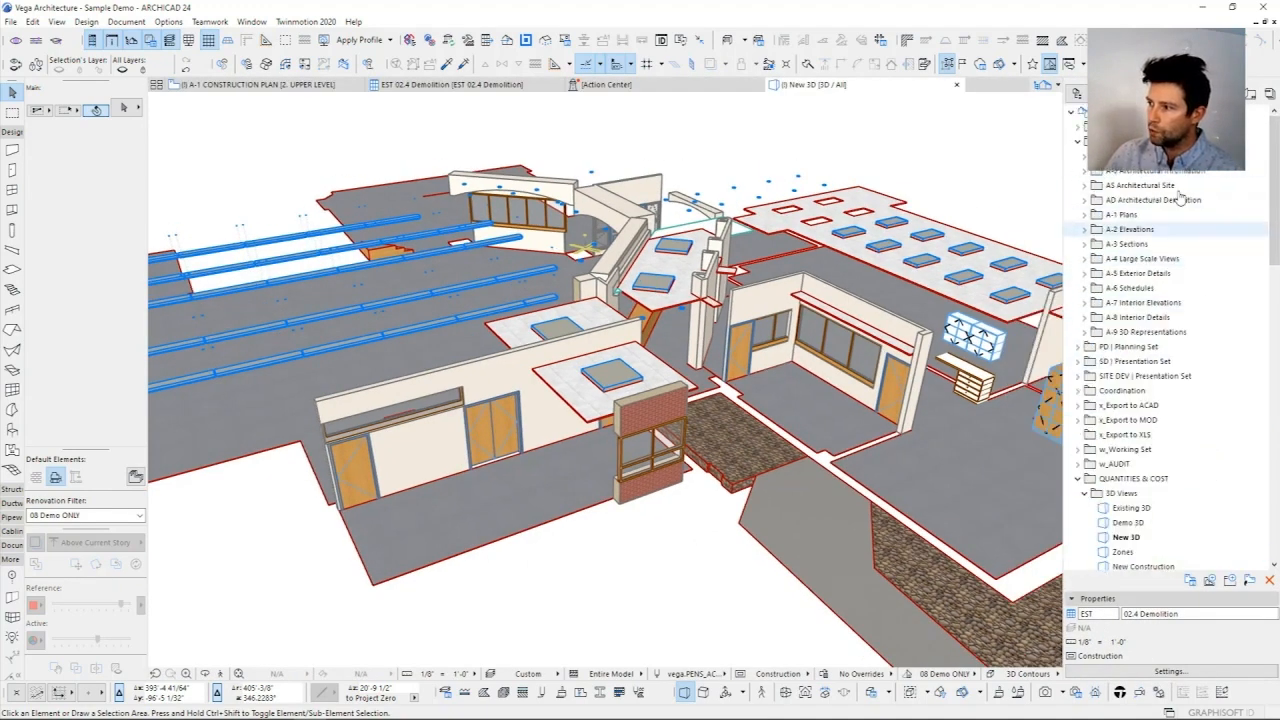
pyautogui.click(1078, 143)
pyautogui.click(1078, 290)
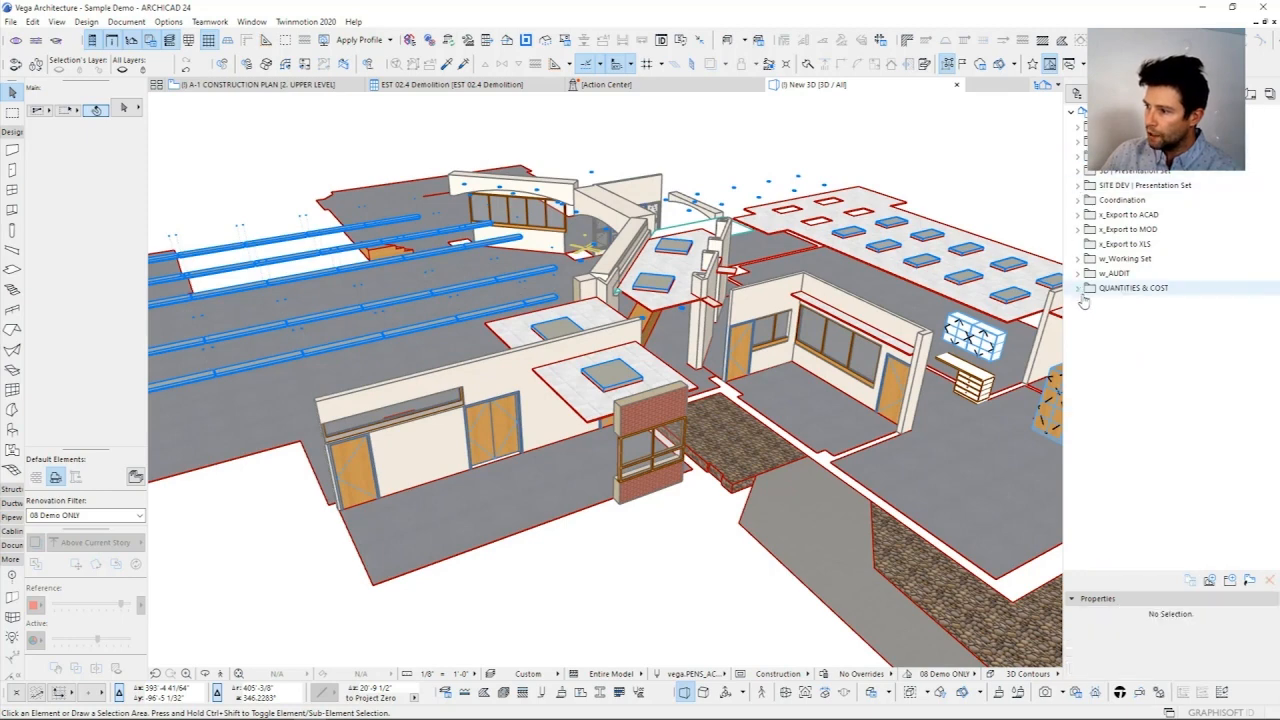
pyautogui.click(1078, 289)
pyautogui.scroll(-6, 1150, 286)
pyautogui.scroll(2, 1124, 233)
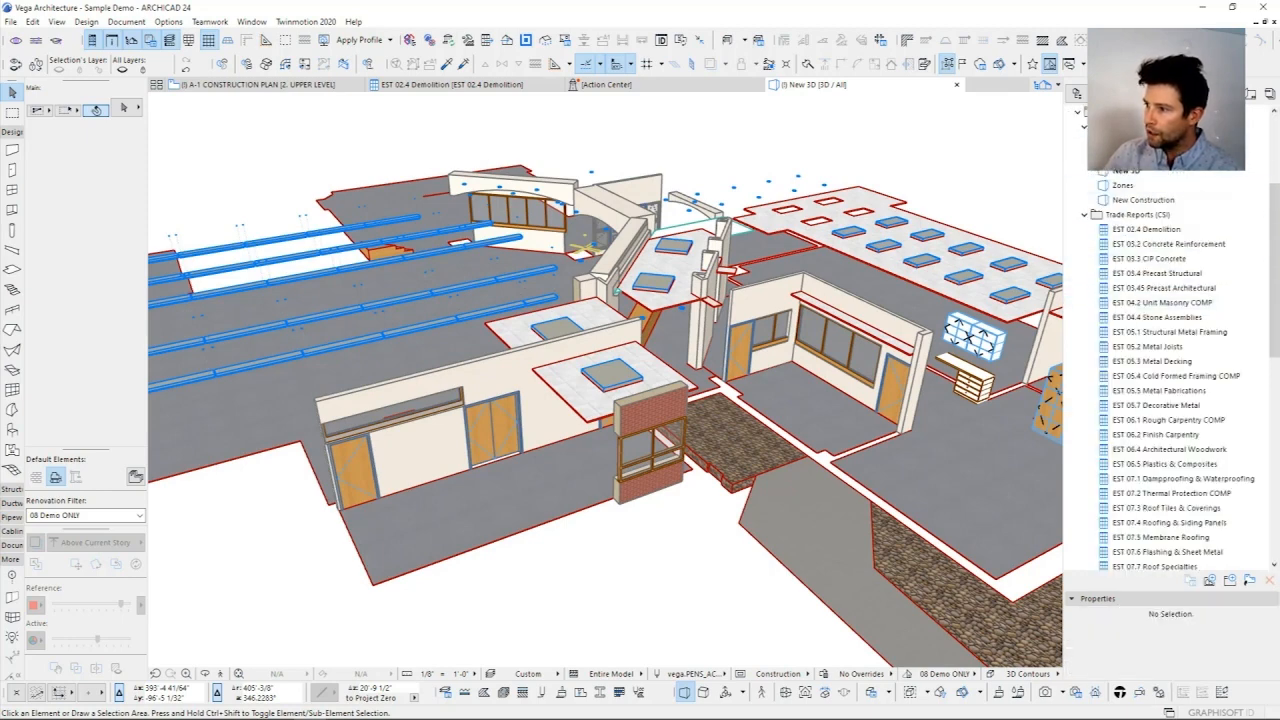
pyautogui.click(1084, 171)
# Step: Look through the Trade Reports (CSI) schedules from EST 02.4 Demolition down to EST 33 Site Utilities
pyautogui.scroll(-1, 1100, 200)
pyautogui.click(1135, 142)
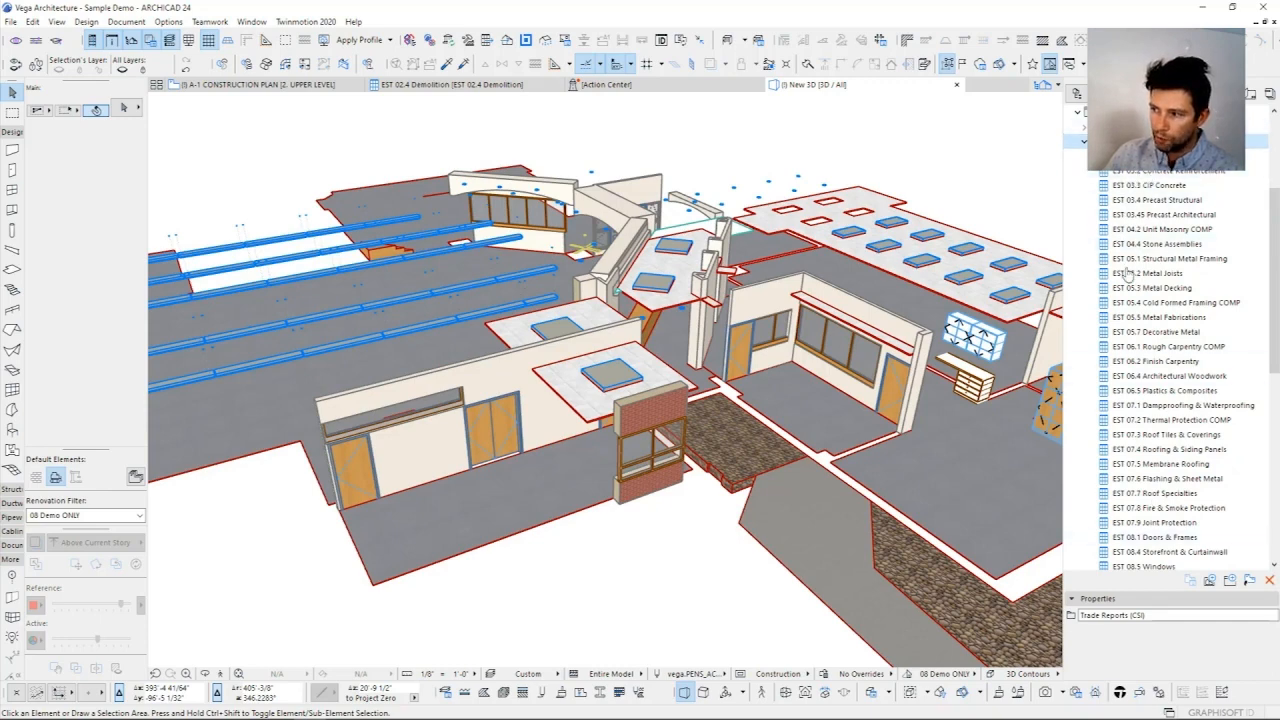
pyautogui.click(1135, 156)
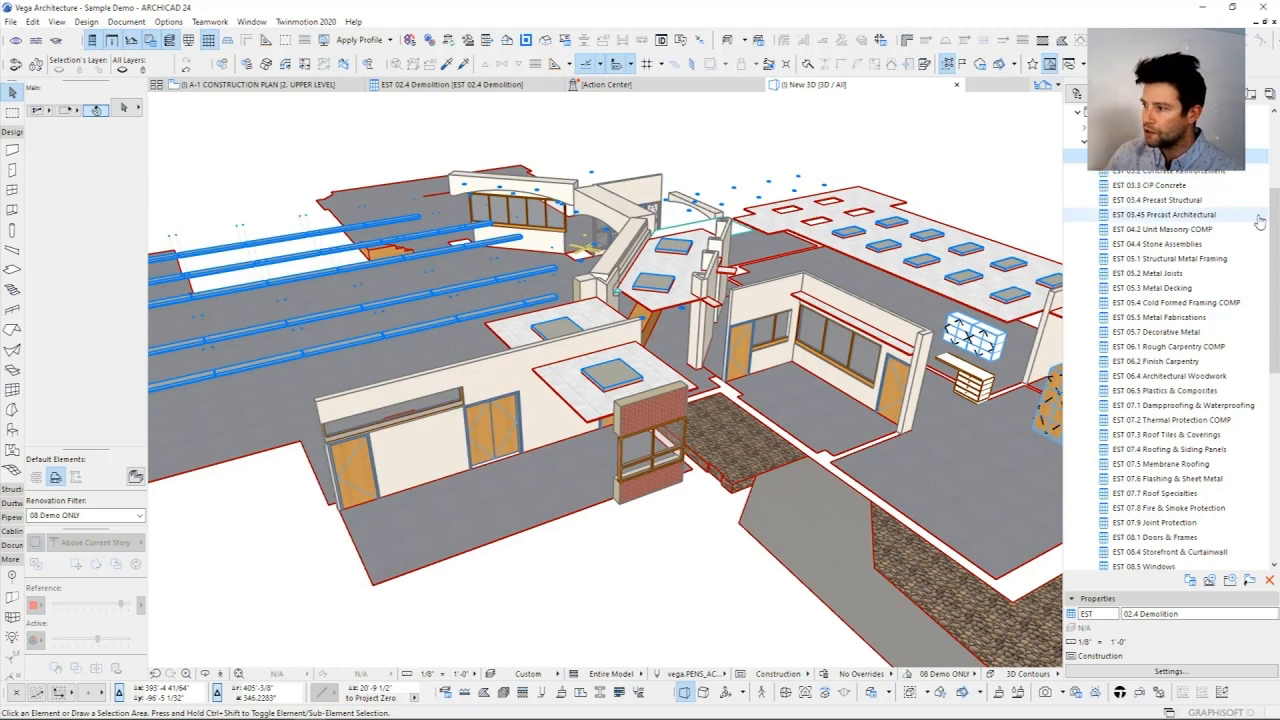
pyautogui.moveTo(1276, 223); pyautogui.dragTo(1277, 360)
pyautogui.scroll(-2, 1154, 549)
pyautogui.click(1152, 526)
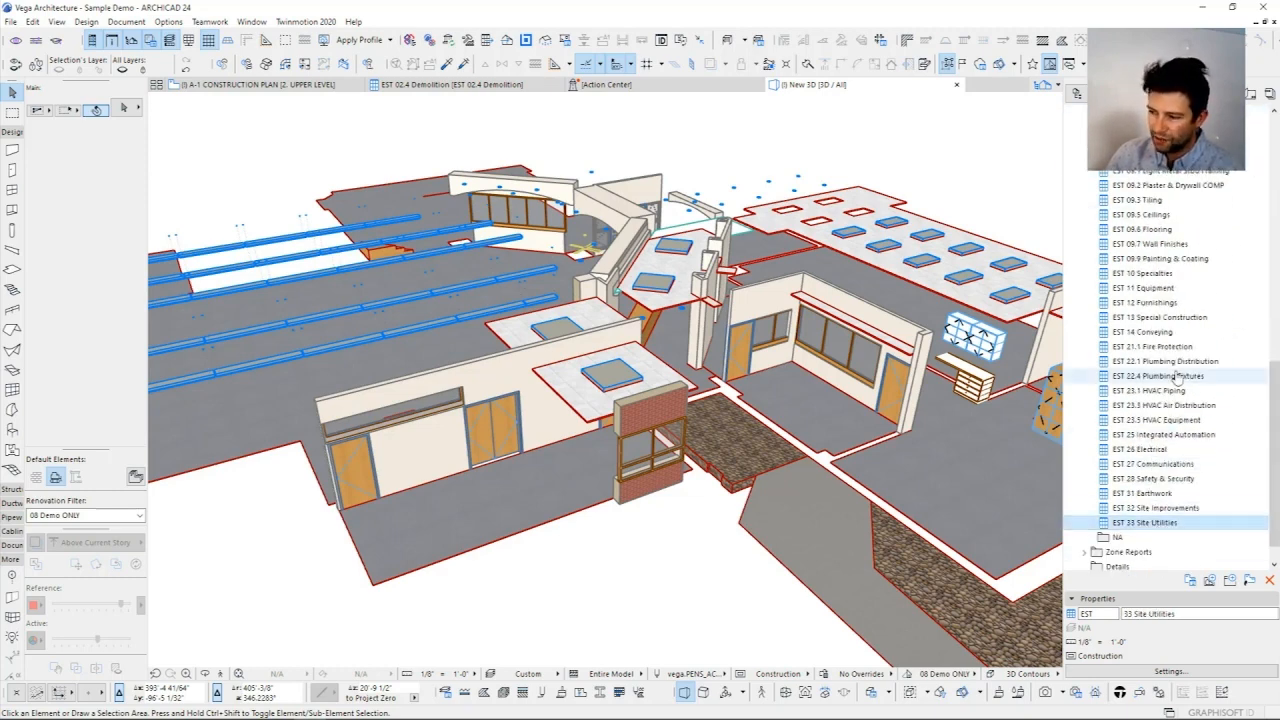
pyautogui.scroll(5, 1176, 378)
pyautogui.scroll(7, 1176, 370)
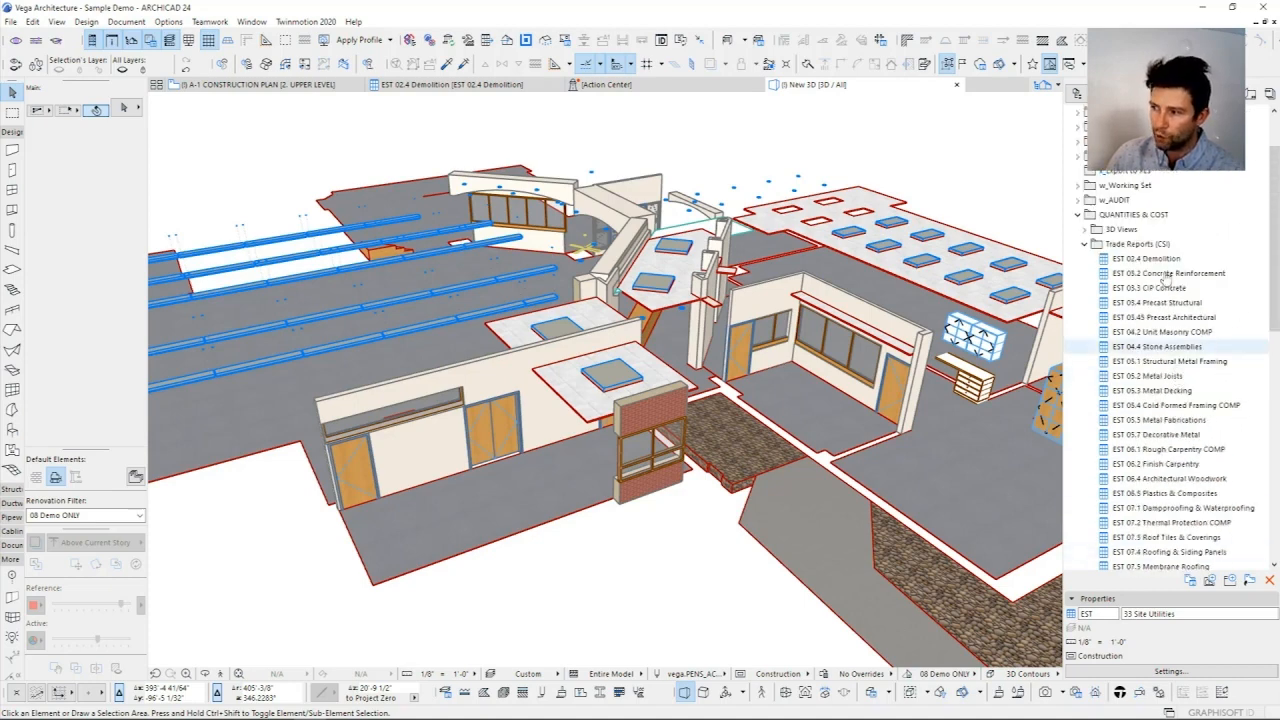
# Step: Open the scheme settings of the EST 02.4 Demolition schedule
pyautogui.click(1150, 258)
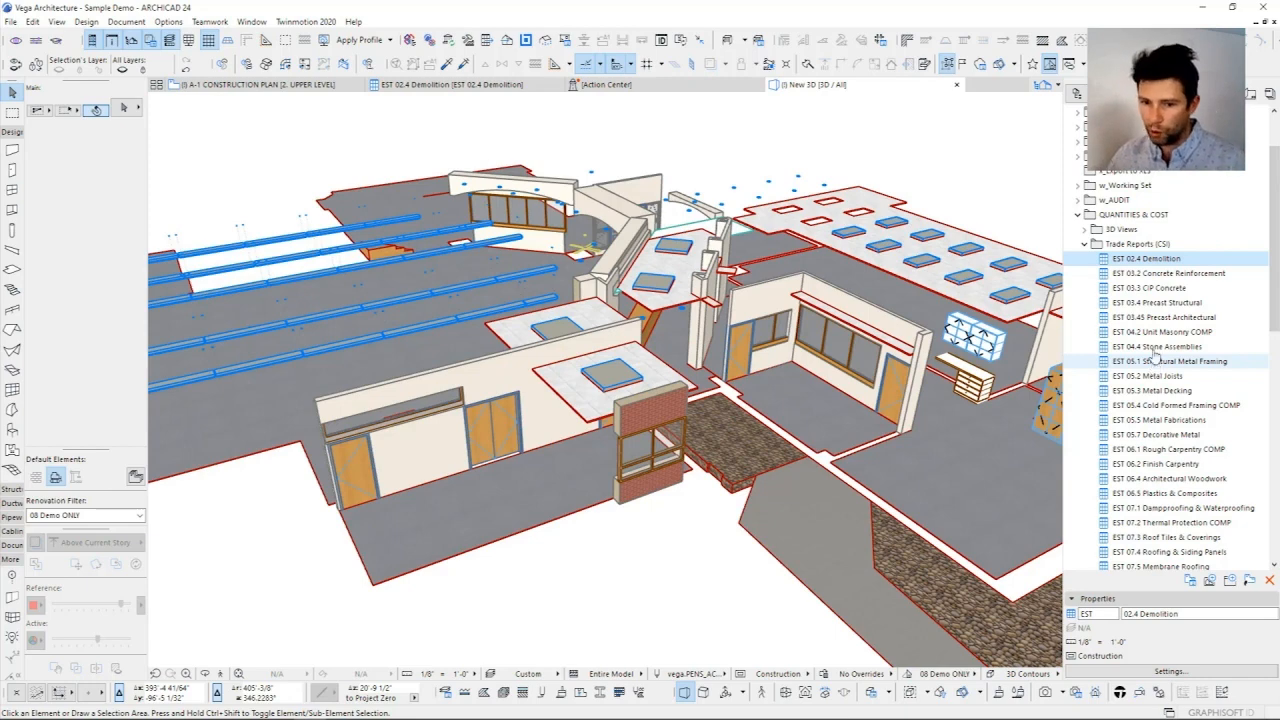
pyautogui.rightClick(1155, 262)
pyautogui.click(1150, 392)
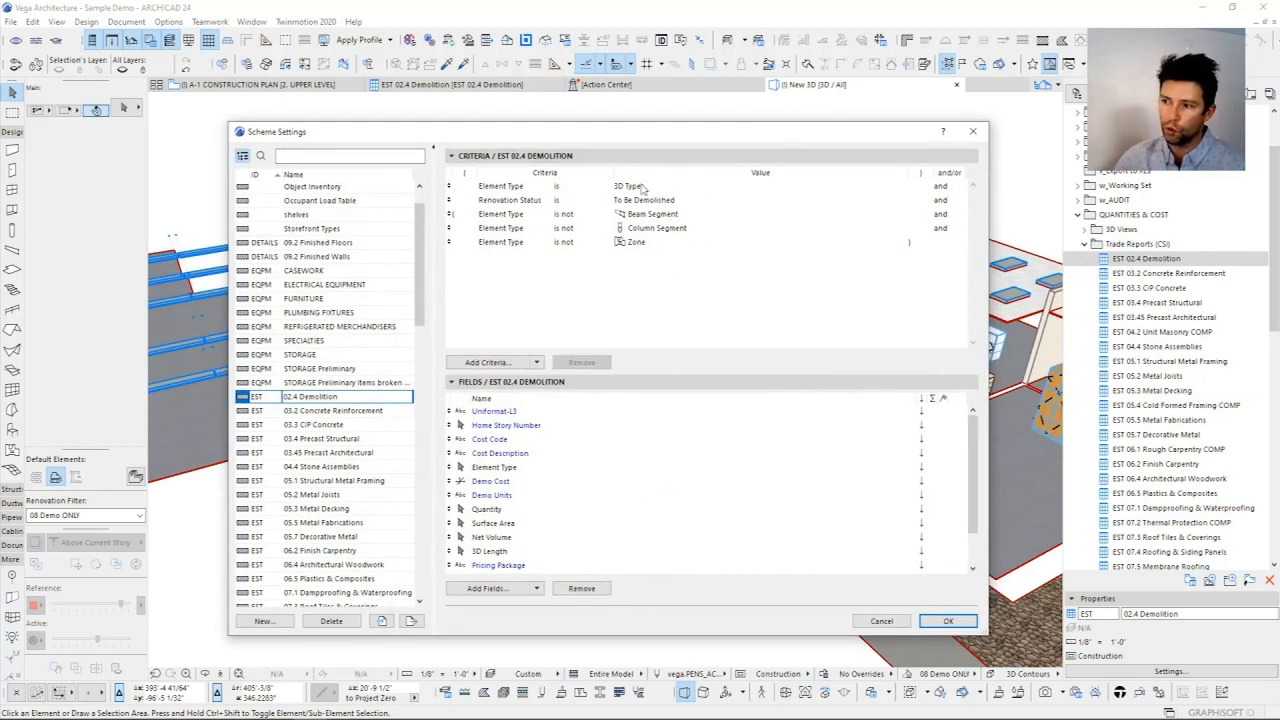
pyautogui.moveTo(710, 139); pyautogui.dragTo(678, 140)
# Step: Inspect the scheme's criteria for Element Type is 3D Types and Renovation Status is To Be Demolished
pyautogui.click(460, 188)
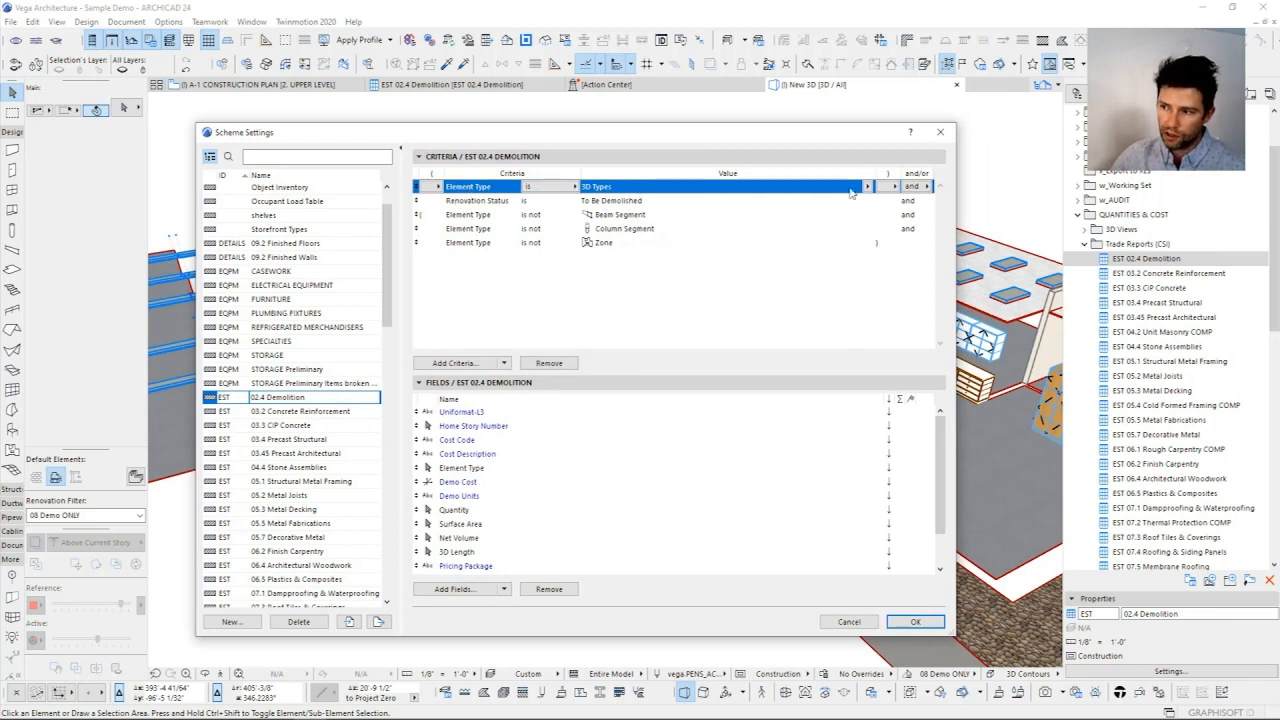
pyautogui.click(462, 203)
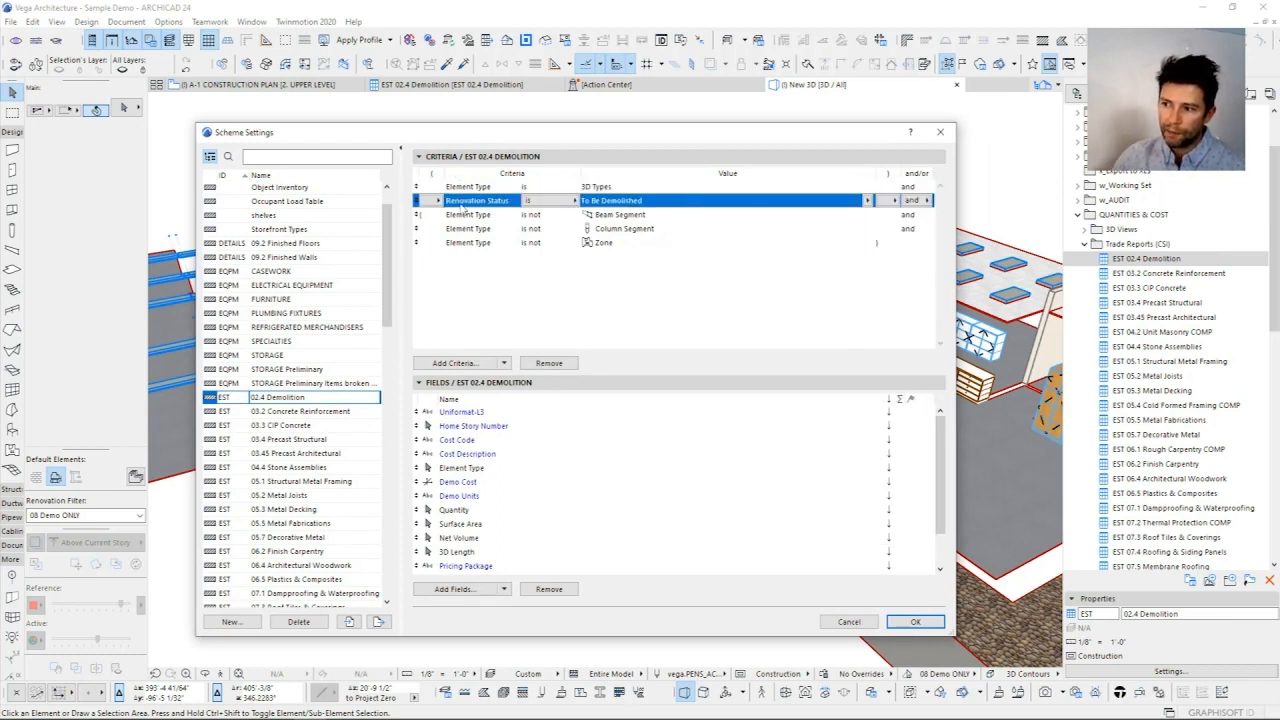
pyautogui.click(869, 201)
pyautogui.click(869, 203)
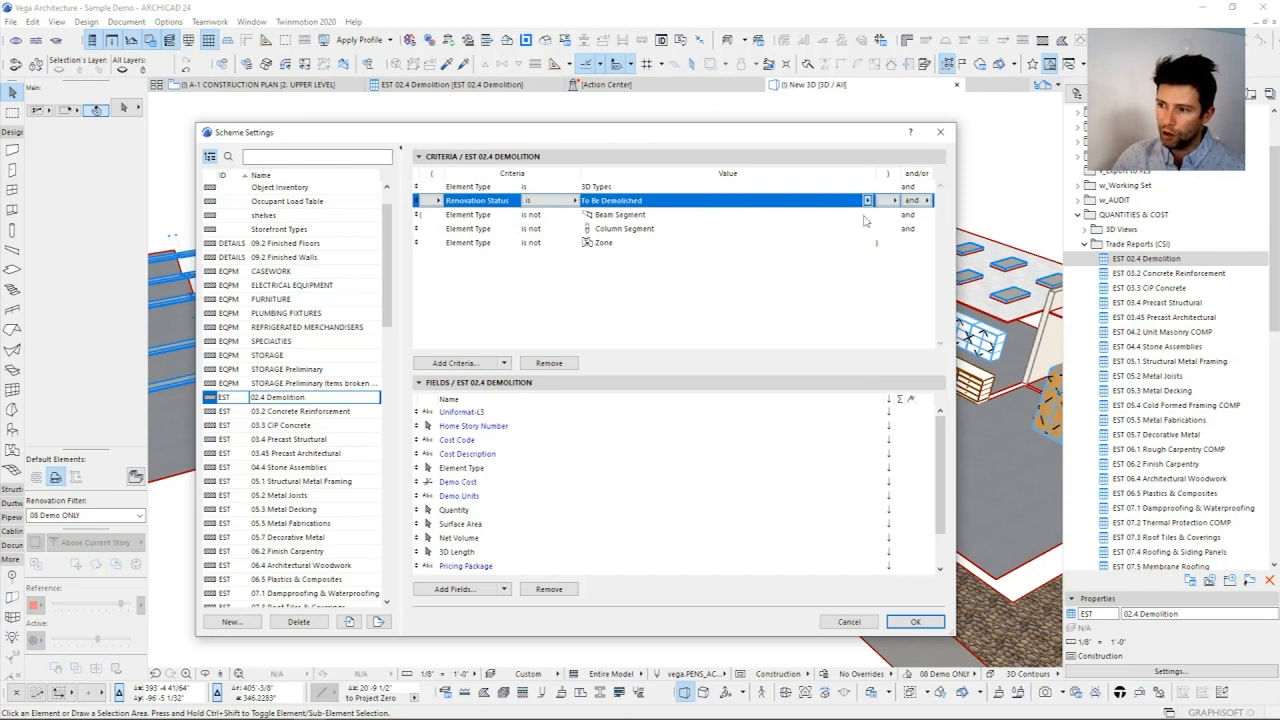
# Step: Inspect the Element Type criteria that exclude Beam Segment, Column Segment and Zone
pyautogui.click(649, 224)
pyautogui.click(645, 215)
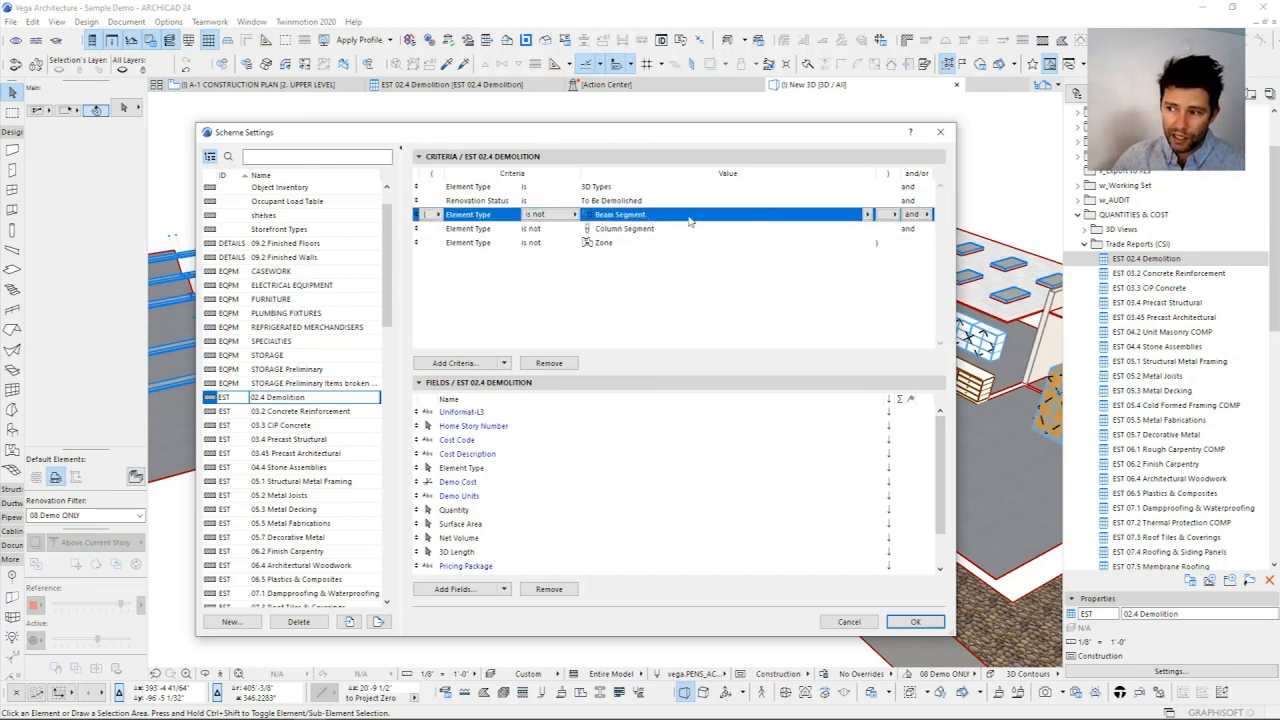
pyautogui.click(632, 229)
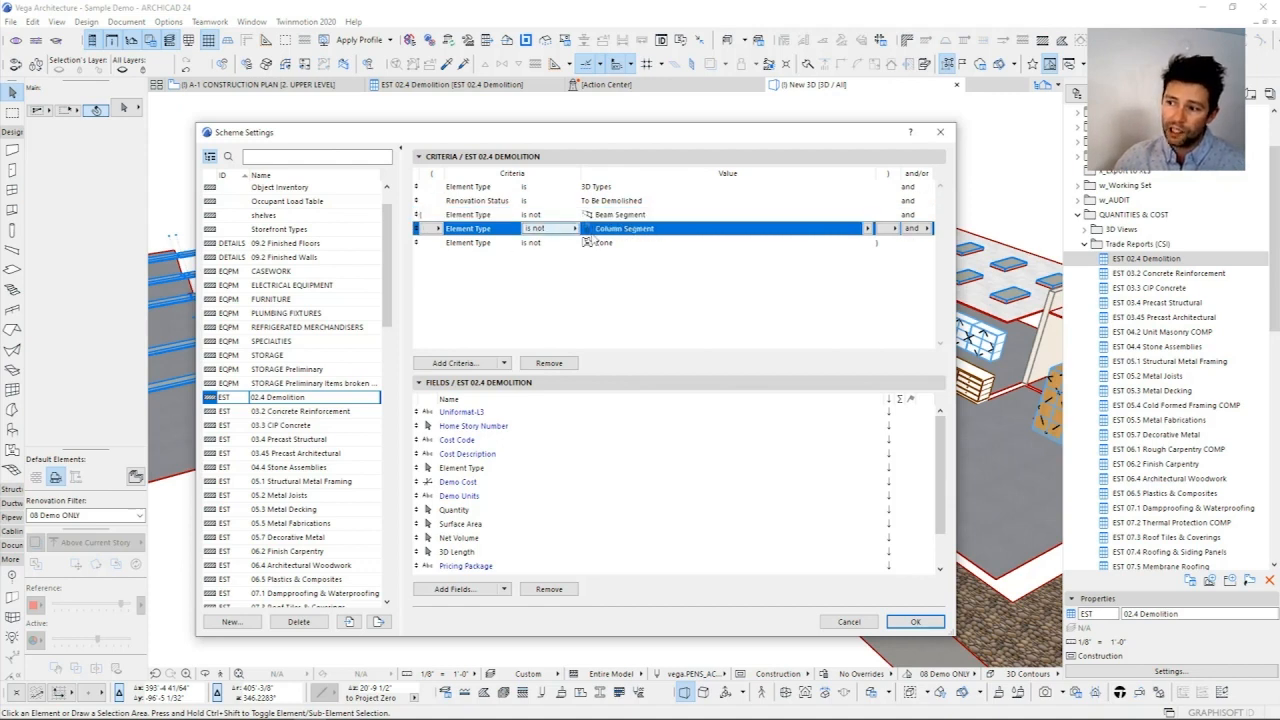
pyautogui.click(614, 245)
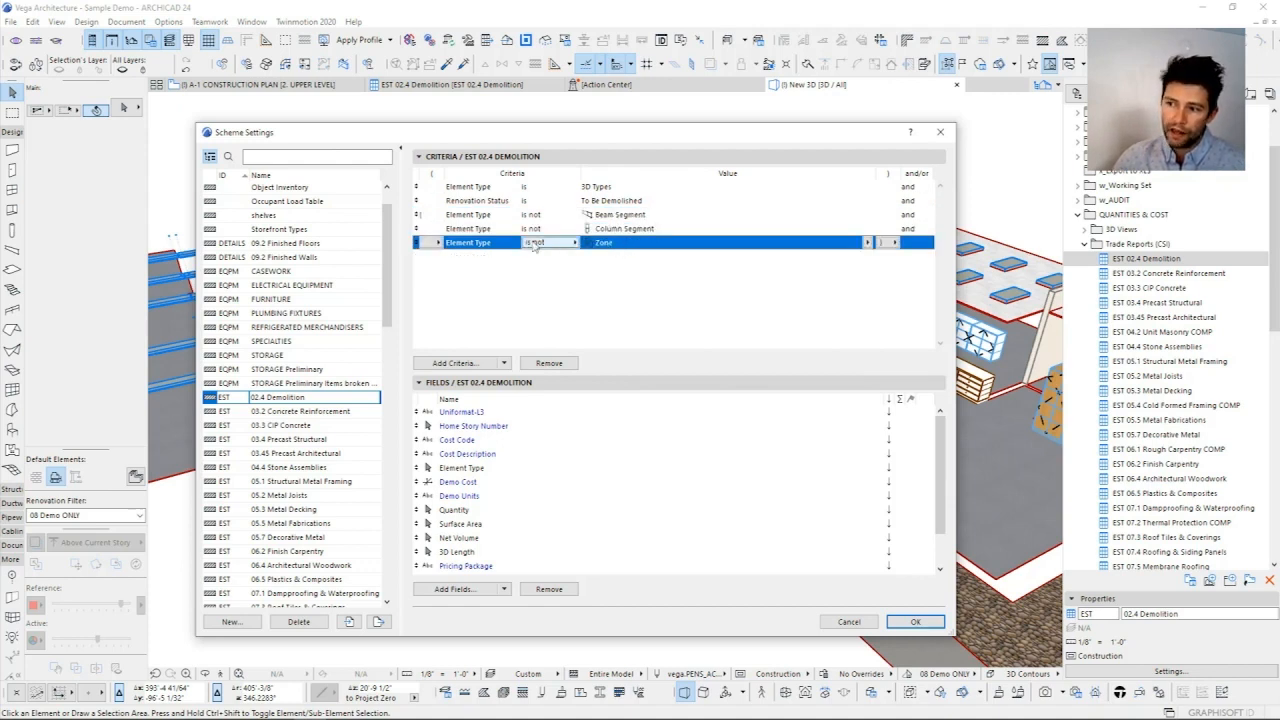
# Step: Go back over the demolition criteria rows, clear the row selection and reposition the Scheme Settings dialog
pyautogui.click(638, 215)
pyautogui.click(624, 200)
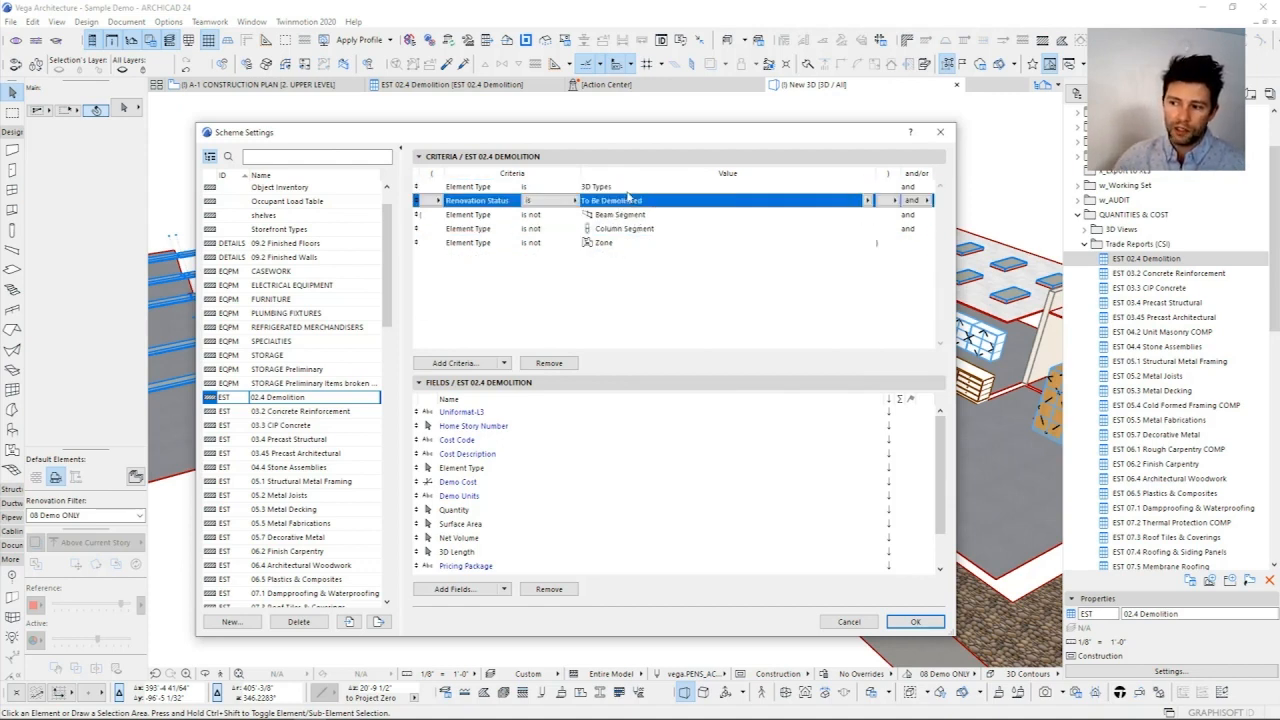
pyautogui.click(626, 188)
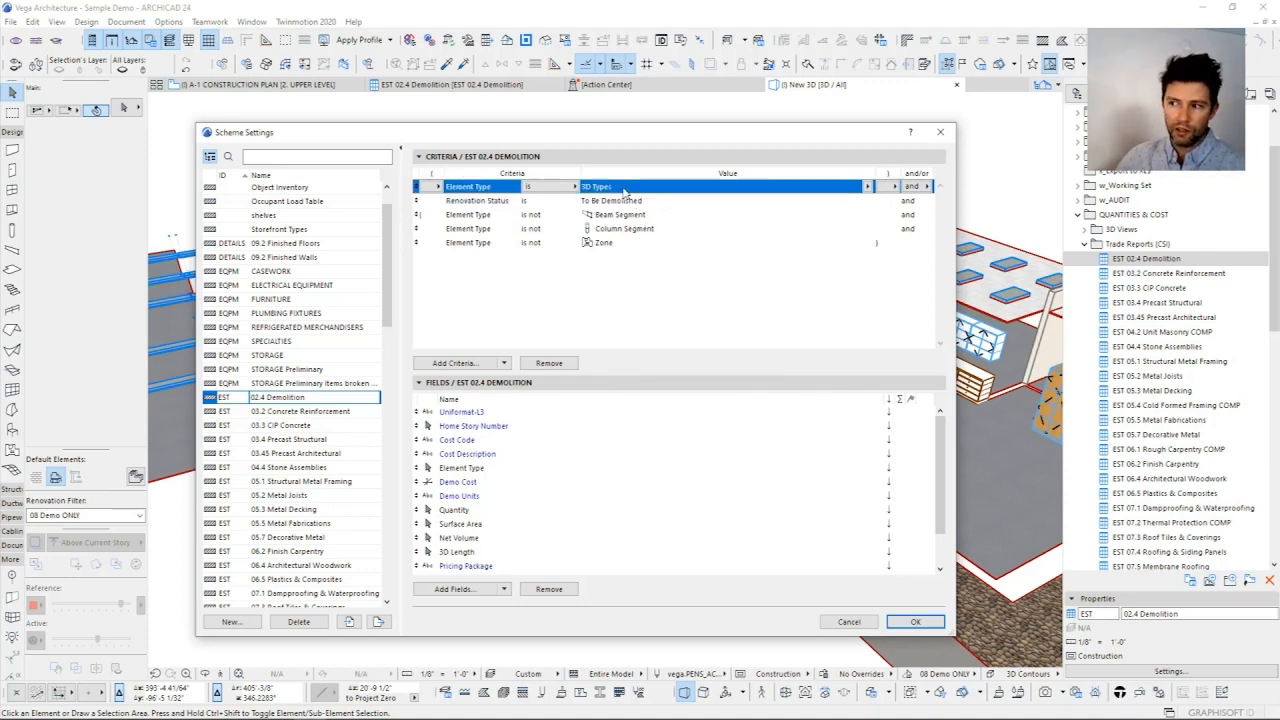
pyautogui.click(619, 202)
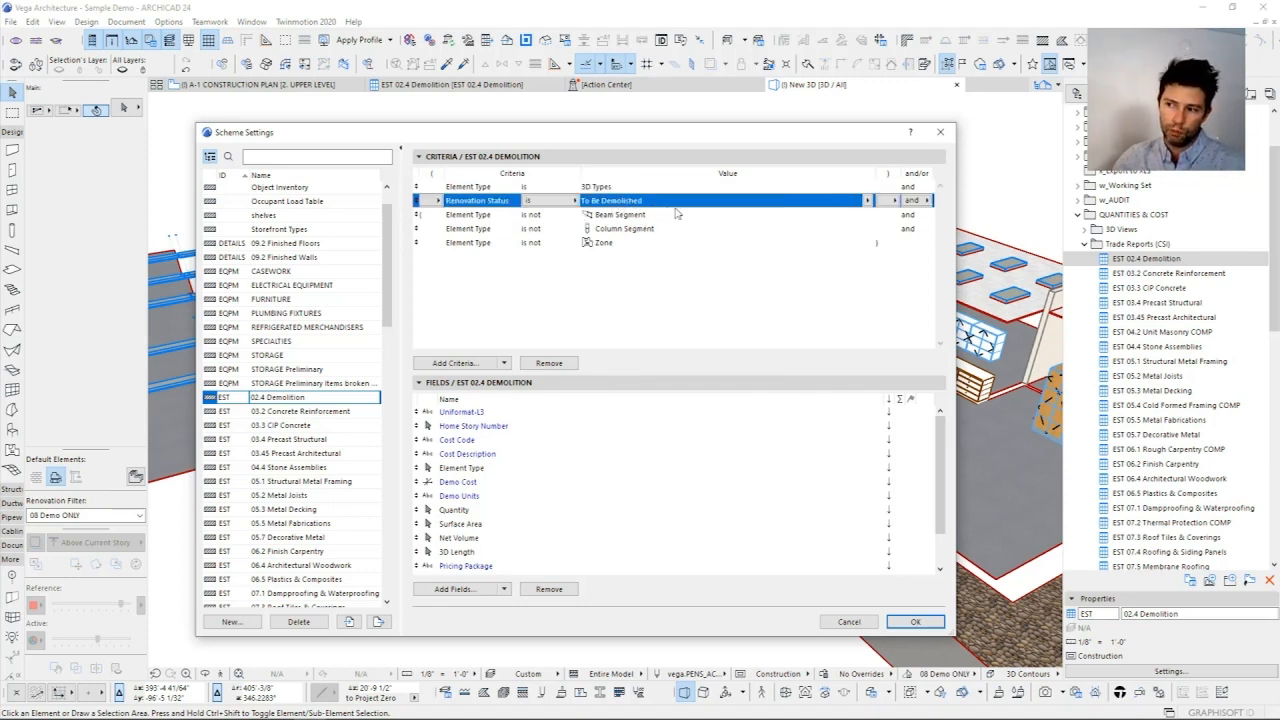
pyautogui.click(628, 215)
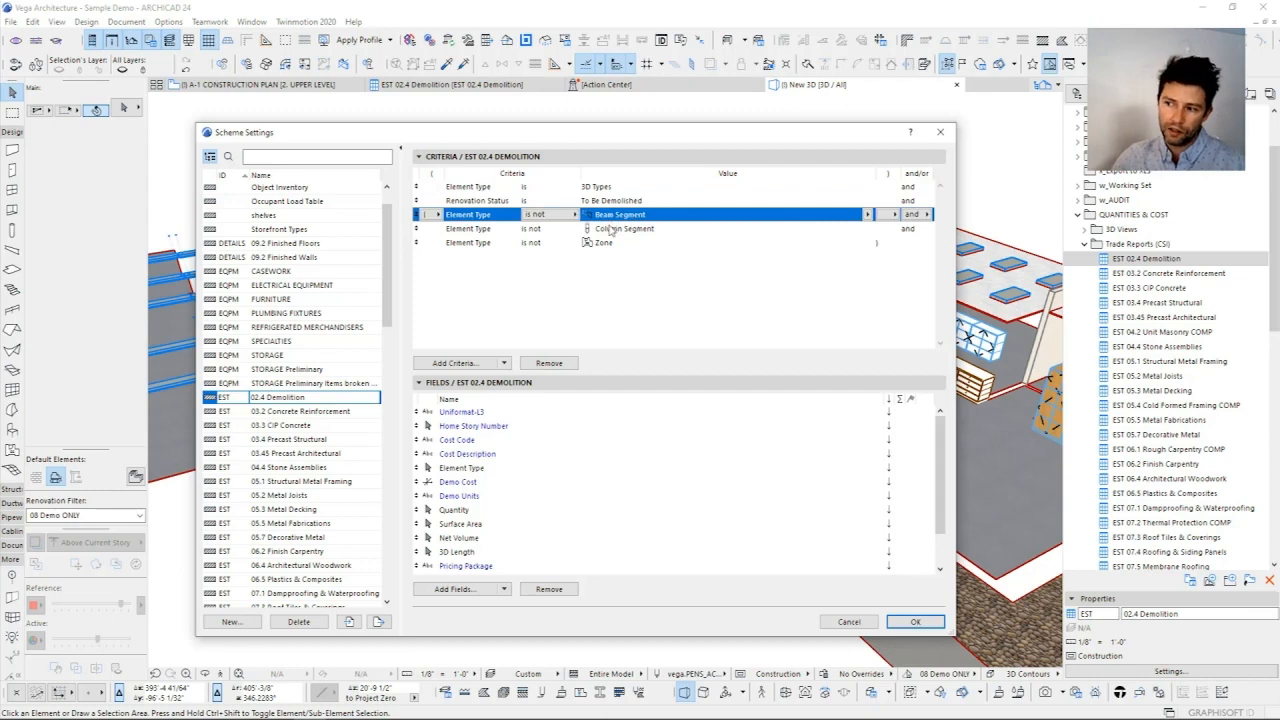
pyautogui.click(611, 231)
pyautogui.click(642, 293)
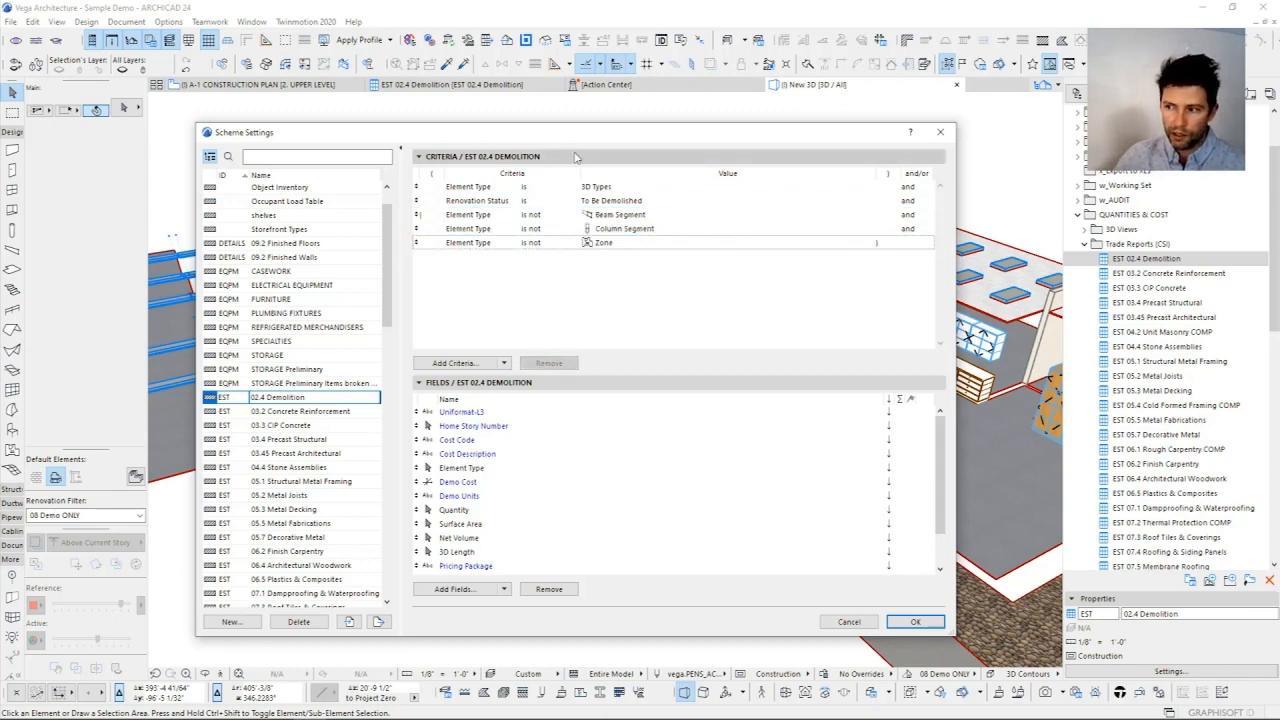
pyautogui.moveTo(575, 132); pyautogui.dragTo(591, 83)
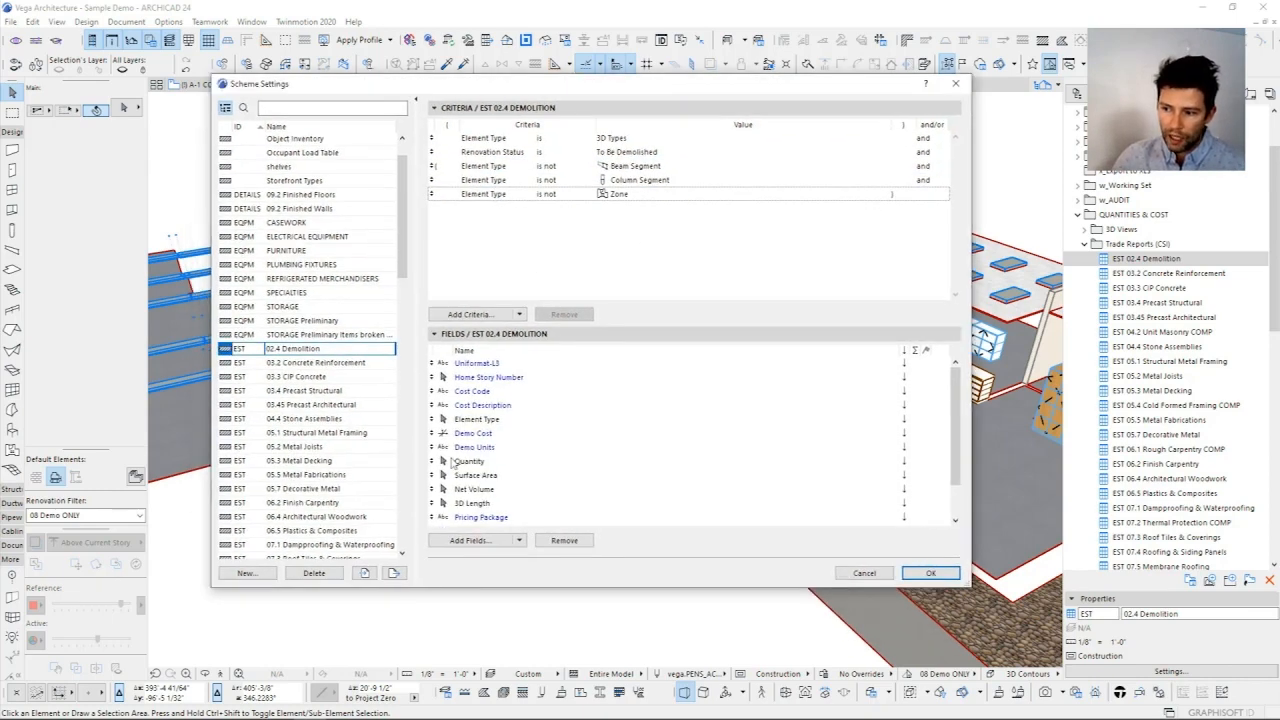
# Step: Inspect the scheme's fields from Uniformat-L3 and Home Story Number through Demo Cost, Demo Units and Layer, and close the settings
pyautogui.click(481, 366)
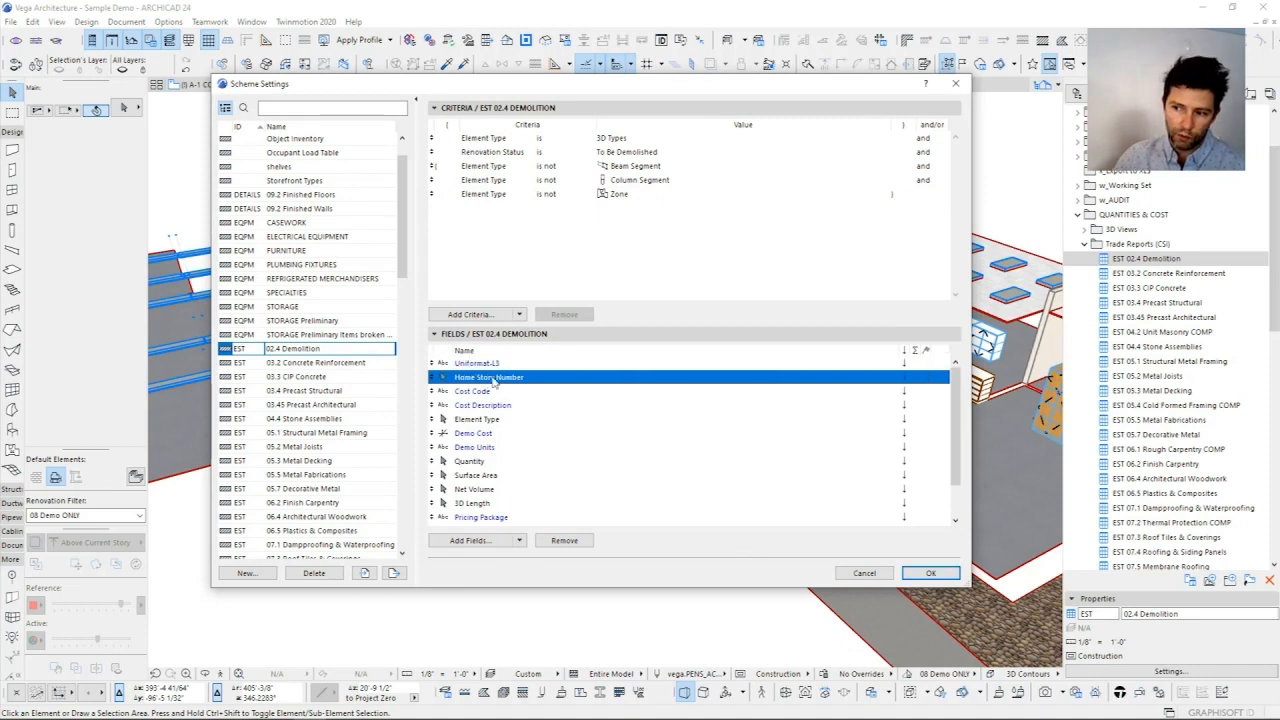
pyautogui.click(487, 380)
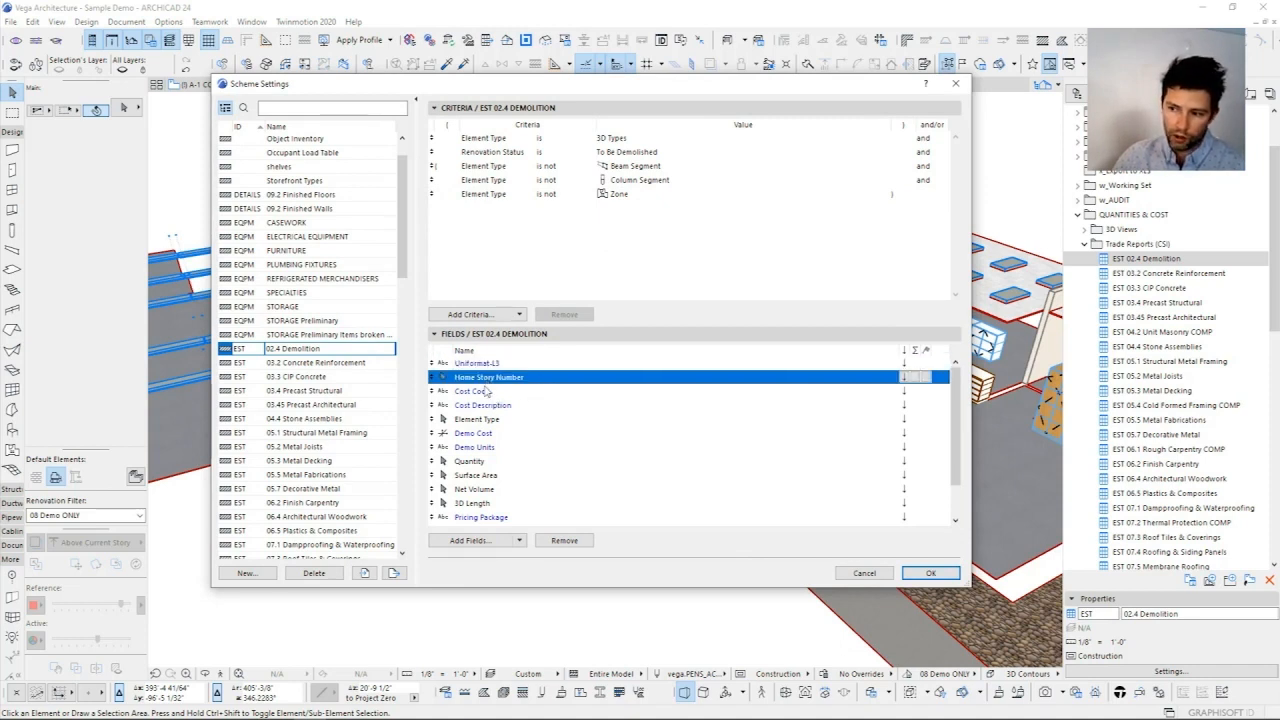
pyautogui.click(468, 366)
pyautogui.click(467, 394)
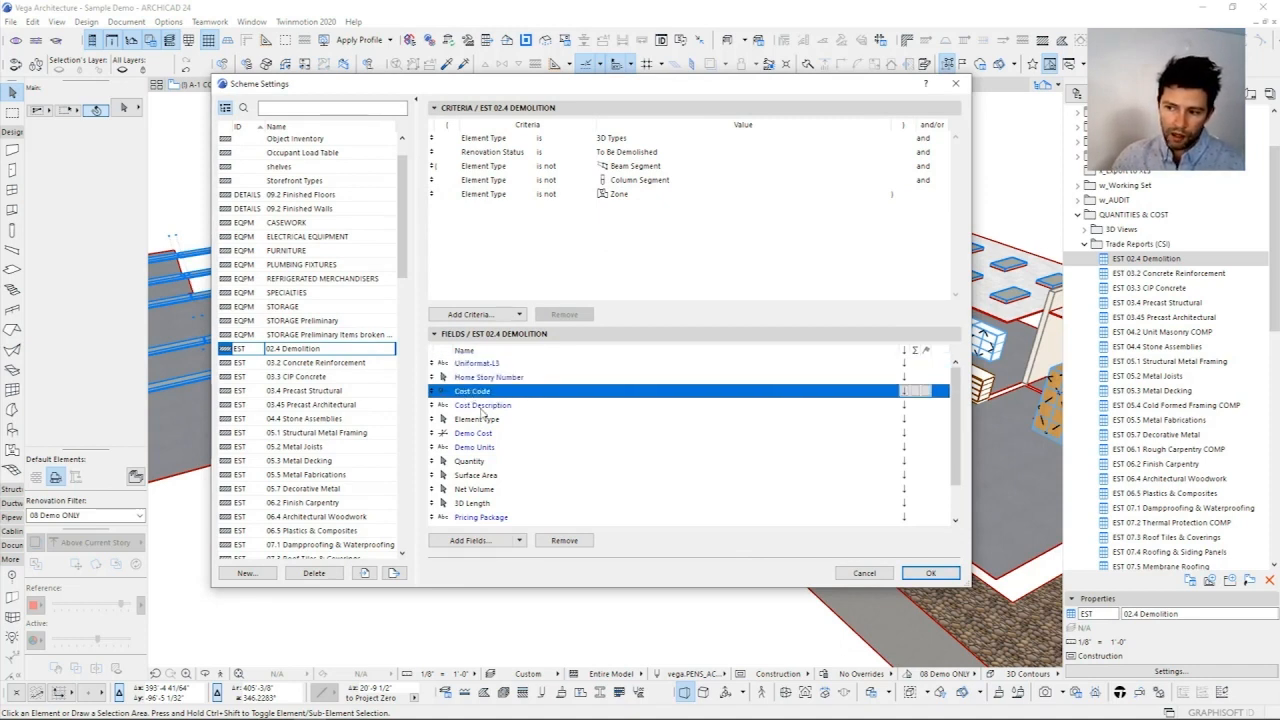
pyautogui.click(489, 407)
pyautogui.click(477, 422)
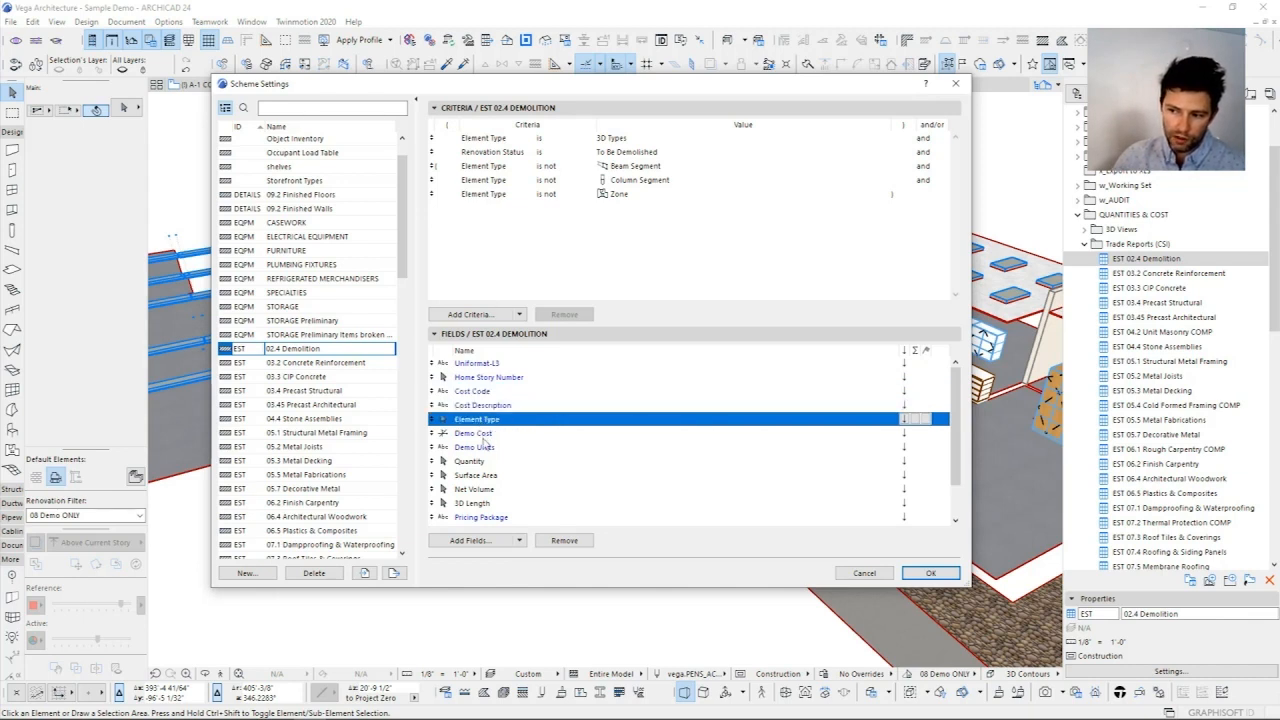
pyautogui.click(480, 434)
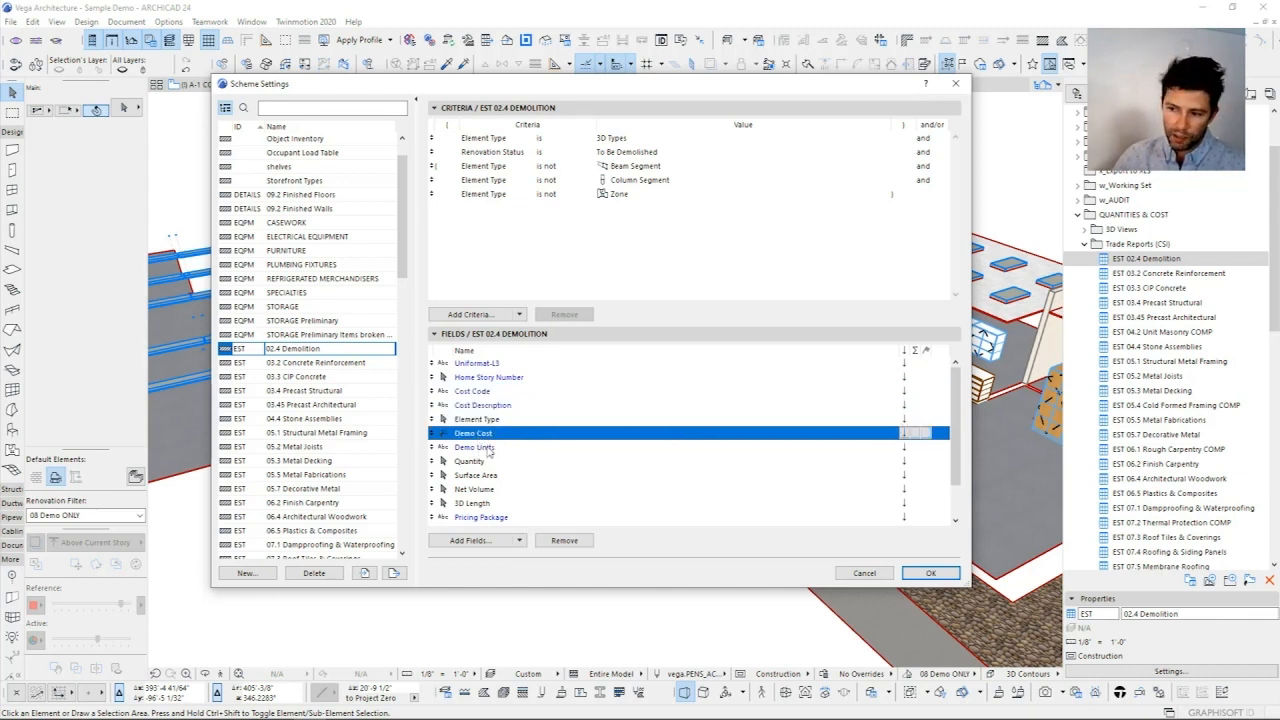
pyautogui.click(486, 450)
pyautogui.scroll(-1, 531, 466)
pyautogui.scroll(-2, 520, 455)
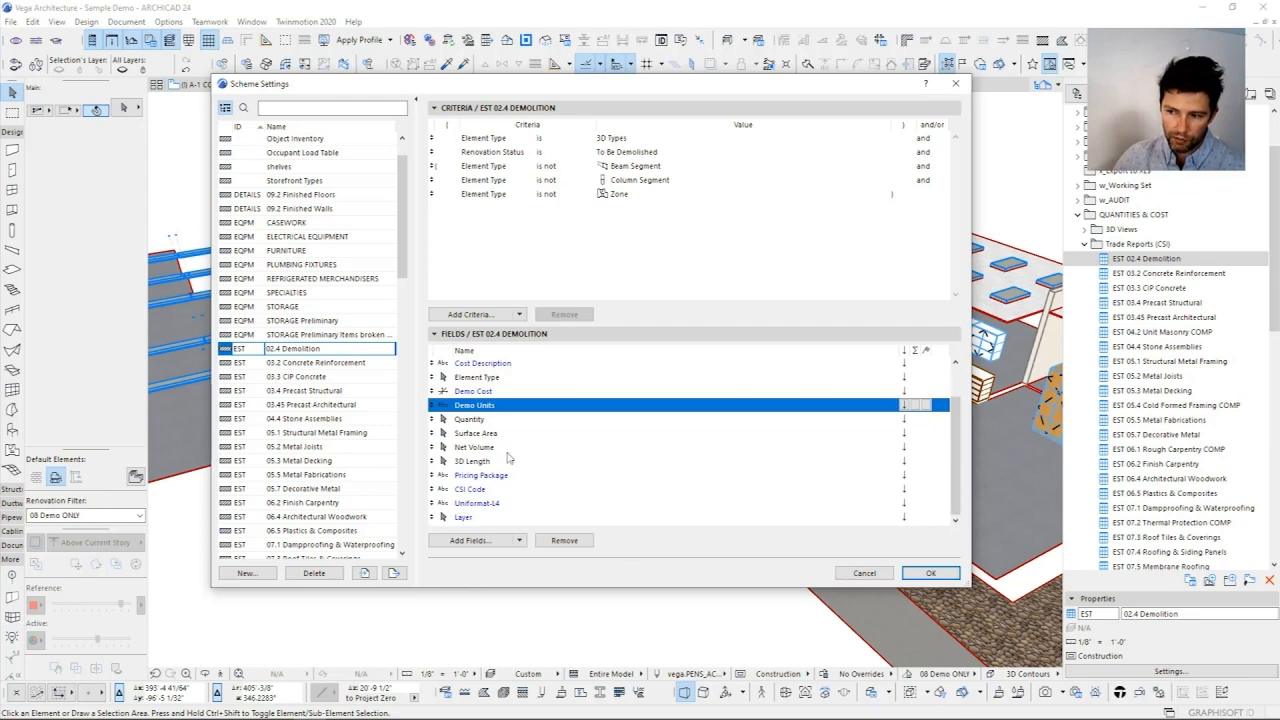
pyautogui.click(930, 574)
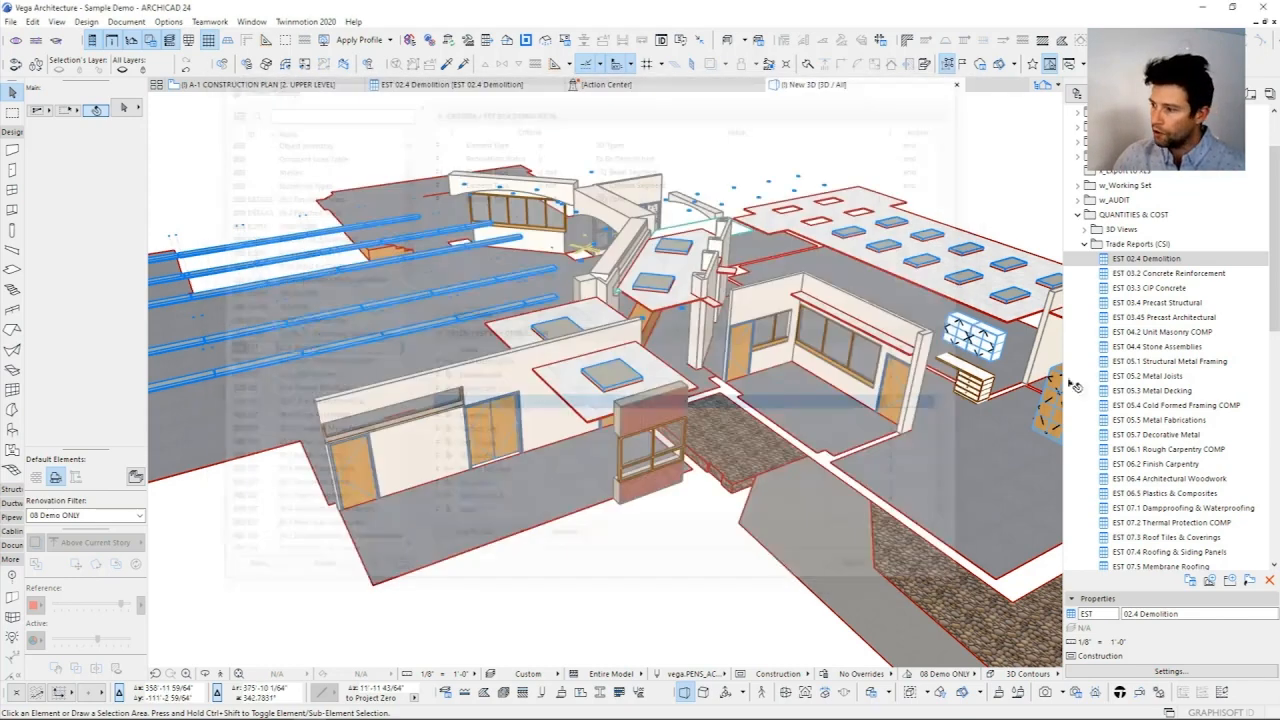
# Step: Open the EST 02.4 Demolition schedule and examine its B2010 Exterior Walls and B2020 Exterior Windows headline rows
pyautogui.doubleClick(1143, 260)
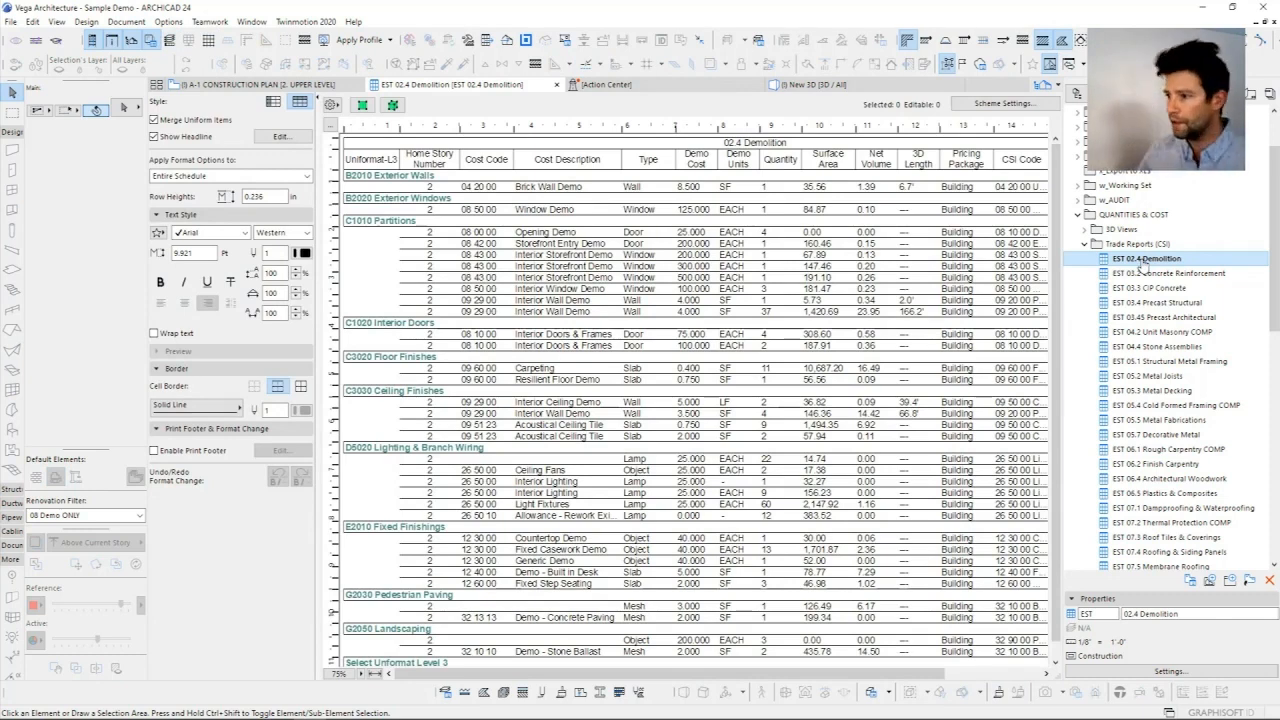
pyautogui.click(385, 177)
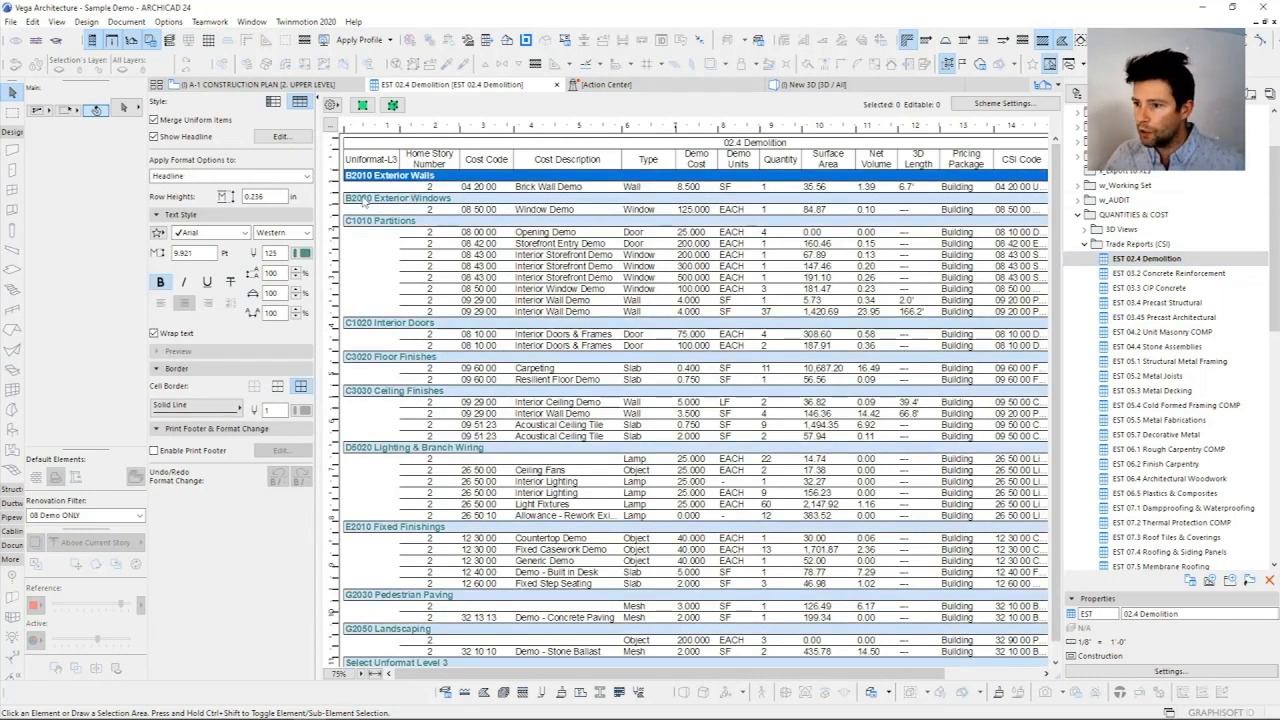
pyautogui.click(367, 203)
pyautogui.click(372, 178)
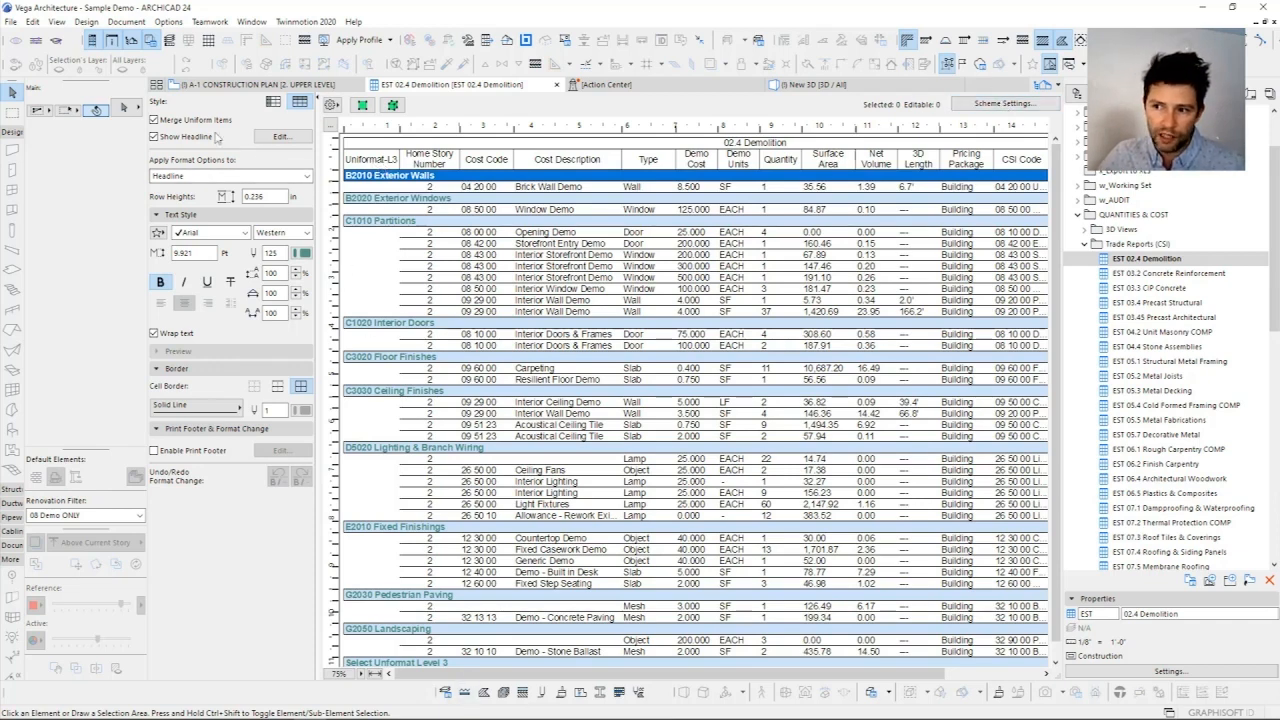
# Step: Compare the schedule with its headlines hidden and shown, and check the Uniformat-L3 field in the scheme settings
pyautogui.click(155, 139)
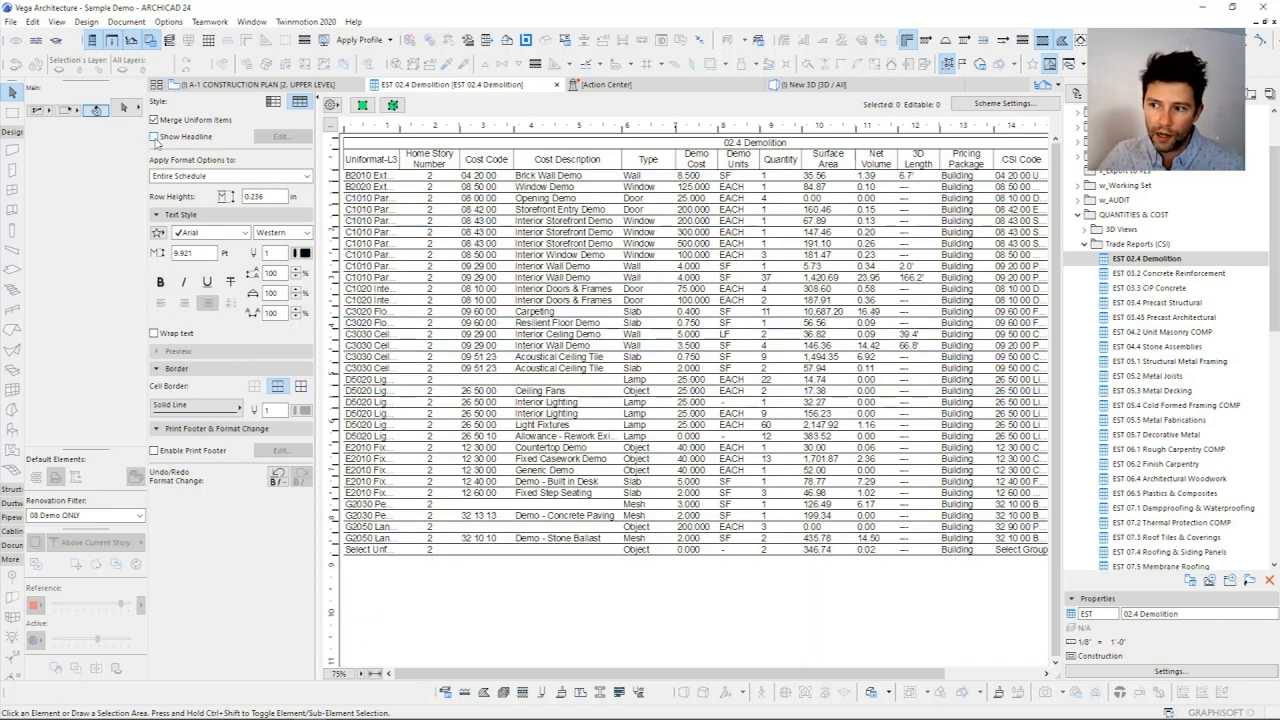
pyautogui.click(155, 138)
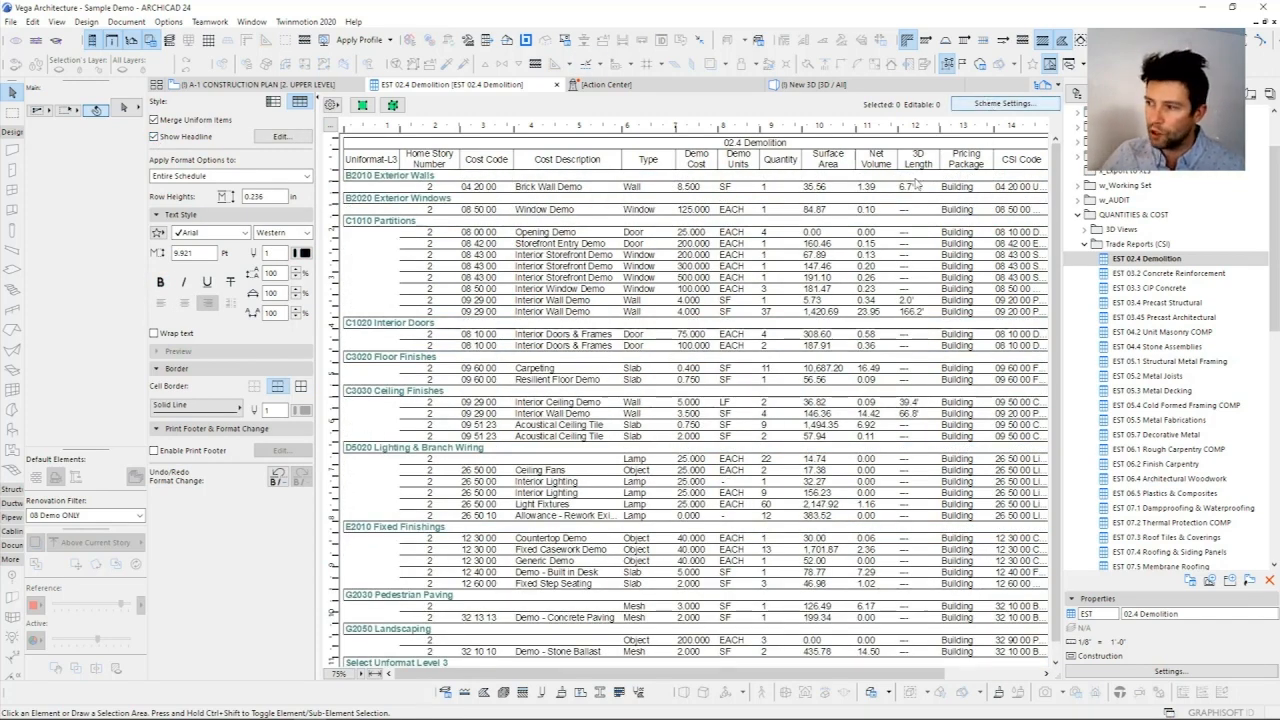
pyautogui.click(994, 104)
pyautogui.click(484, 364)
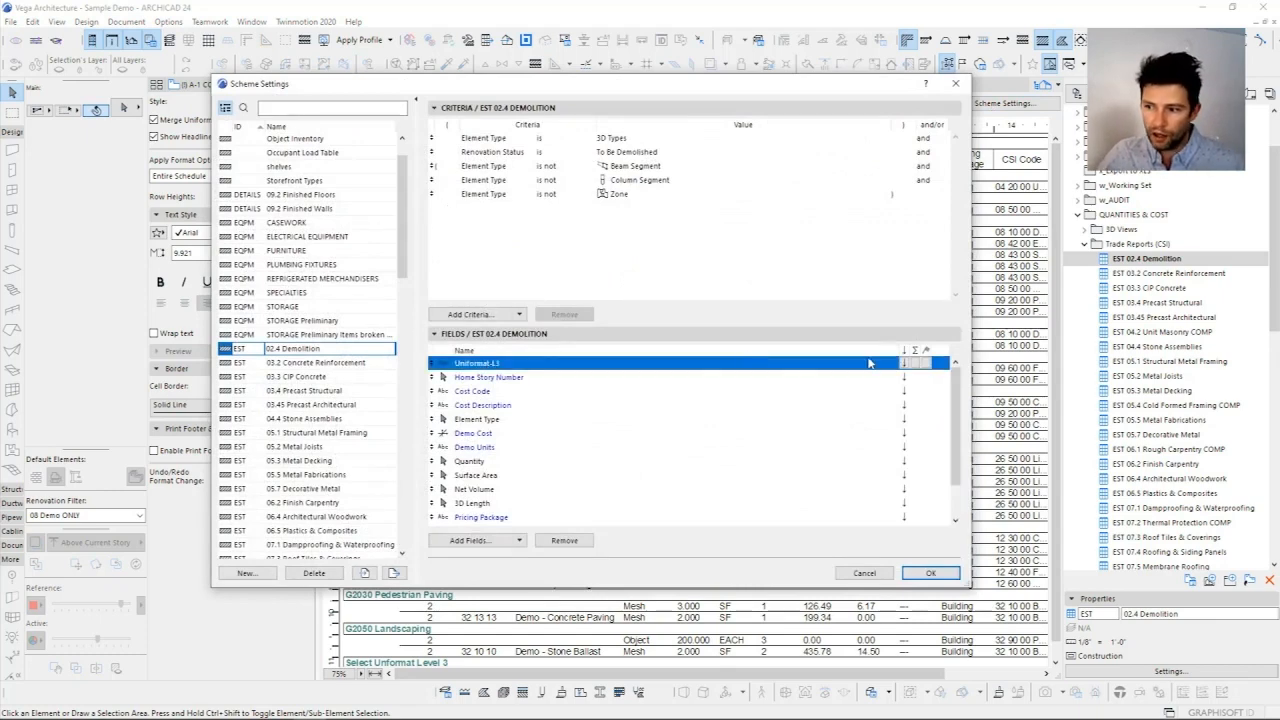
pyautogui.click(956, 84)
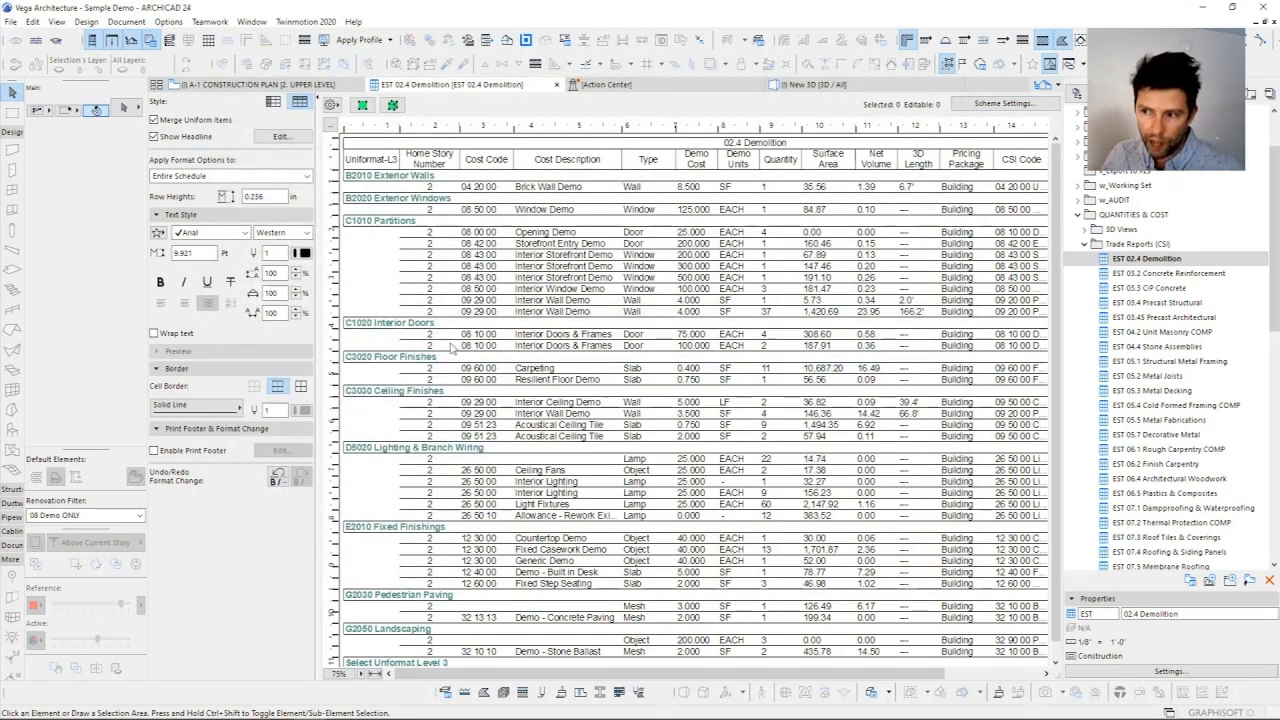
# Step: Examine the Uniformat headline groups from B2010 Exterior Walls, B2020 Exterior Windows and C1010 Partitions down to G2050 Landscaping
pyautogui.click(366, 180)
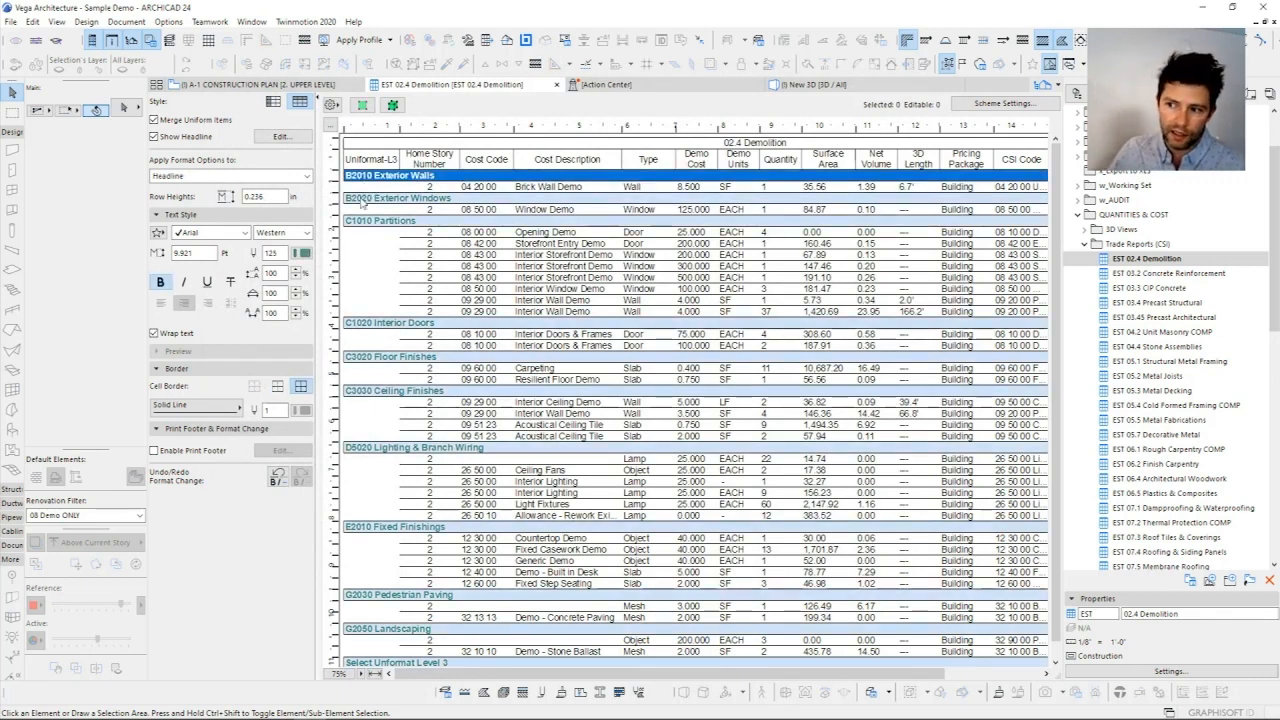
pyautogui.click(365, 199)
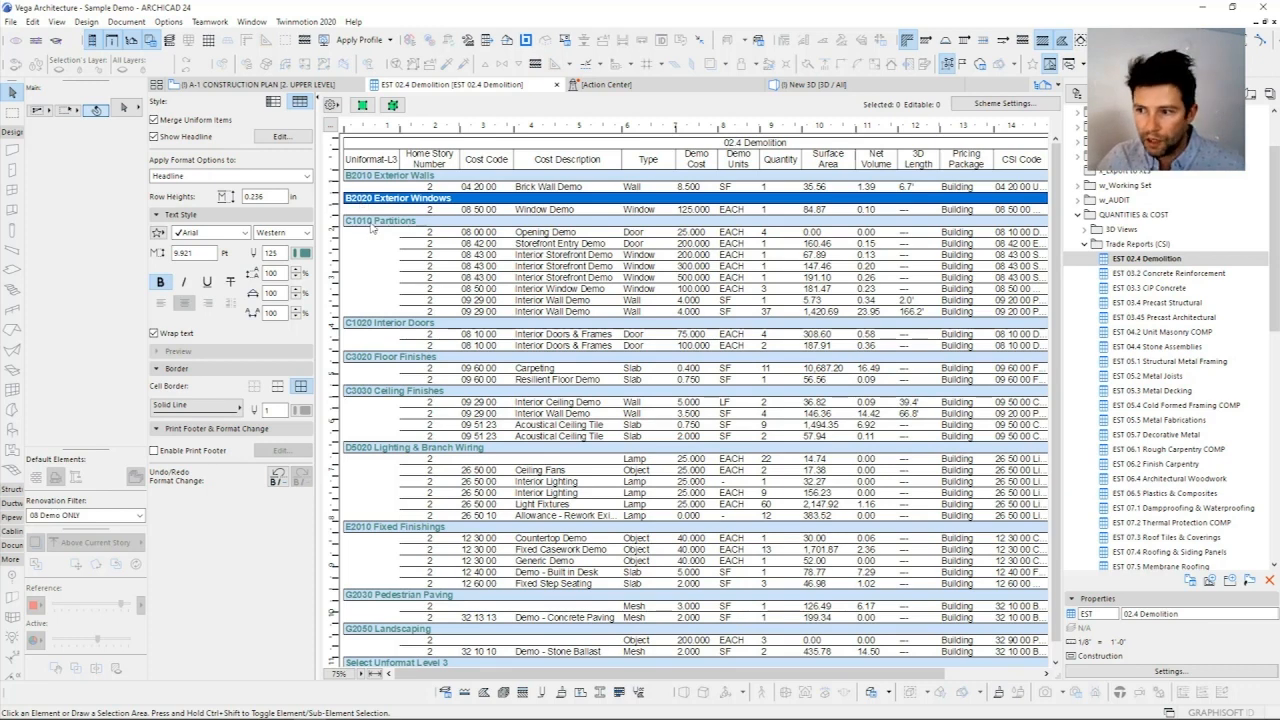
pyautogui.click(360, 222)
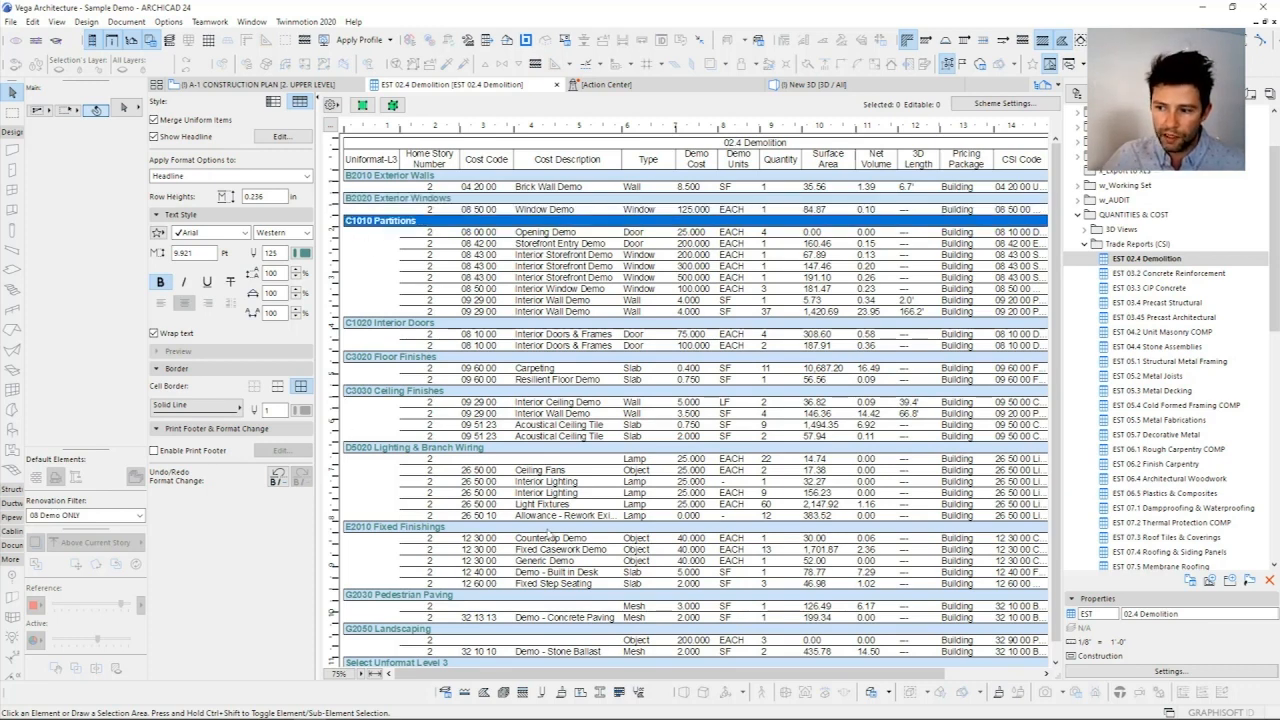
pyautogui.click(381, 449)
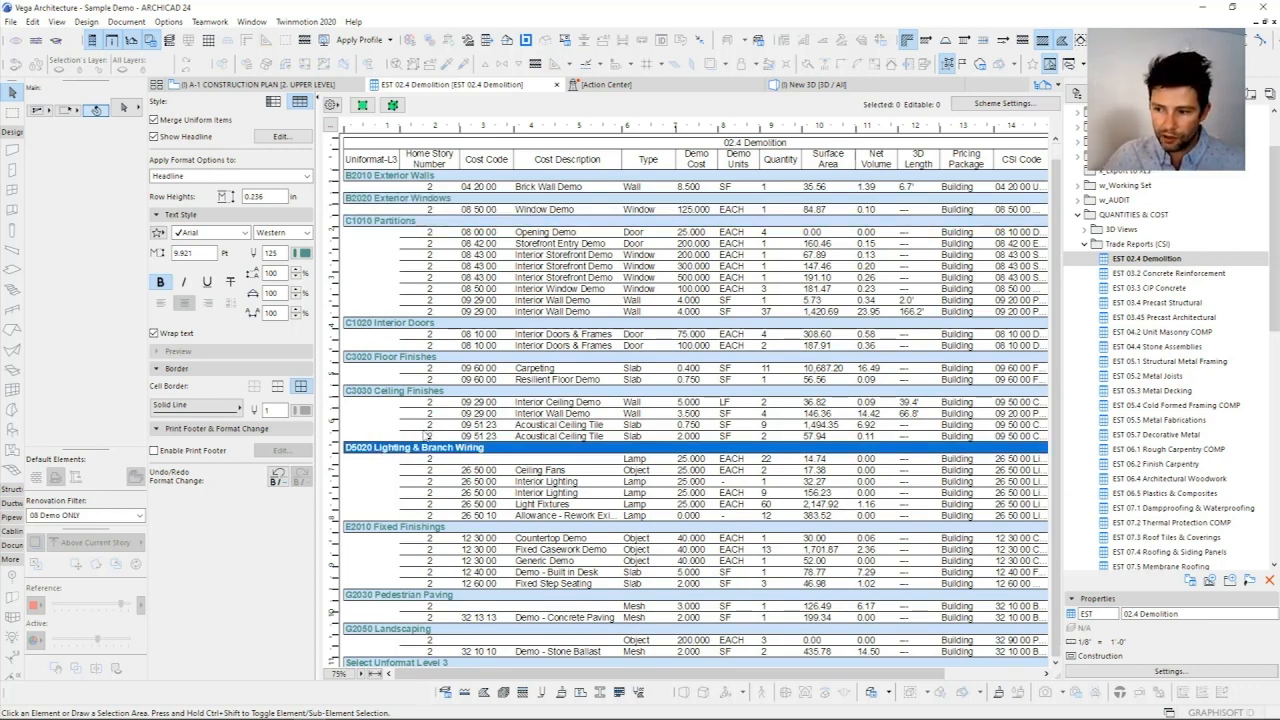
pyautogui.scroll(-1, 385, 450)
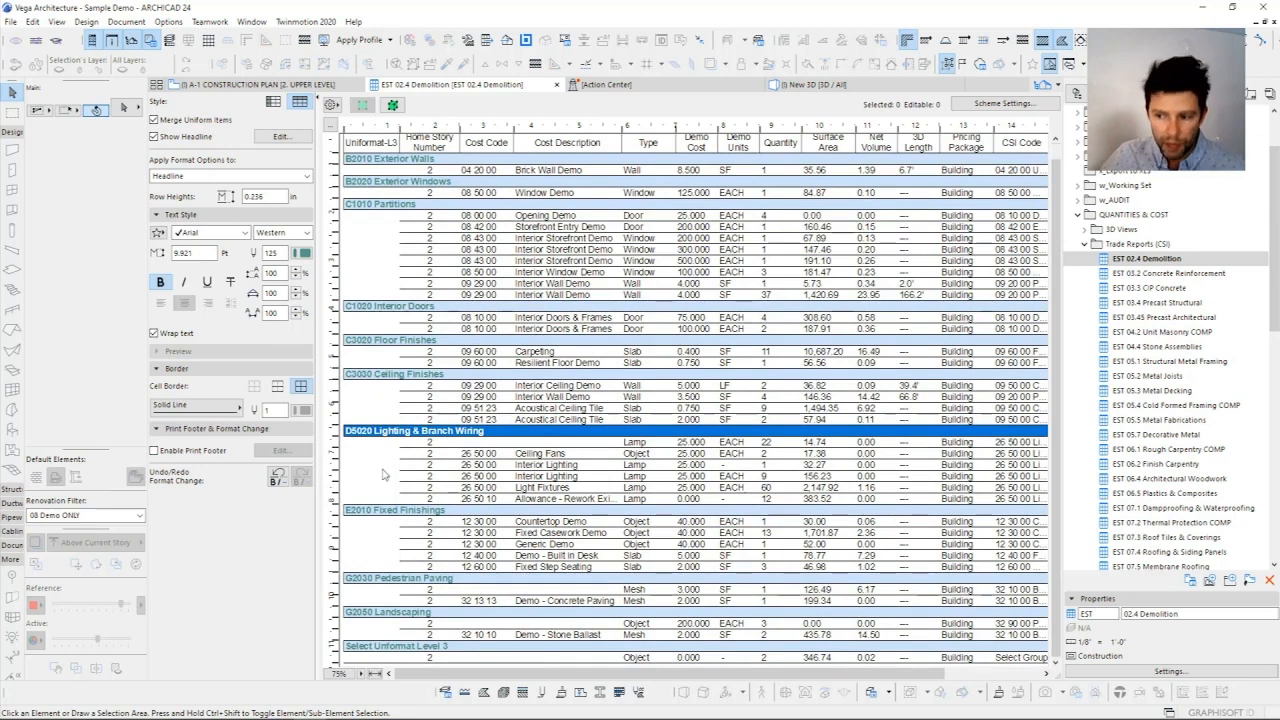
pyautogui.click(378, 510)
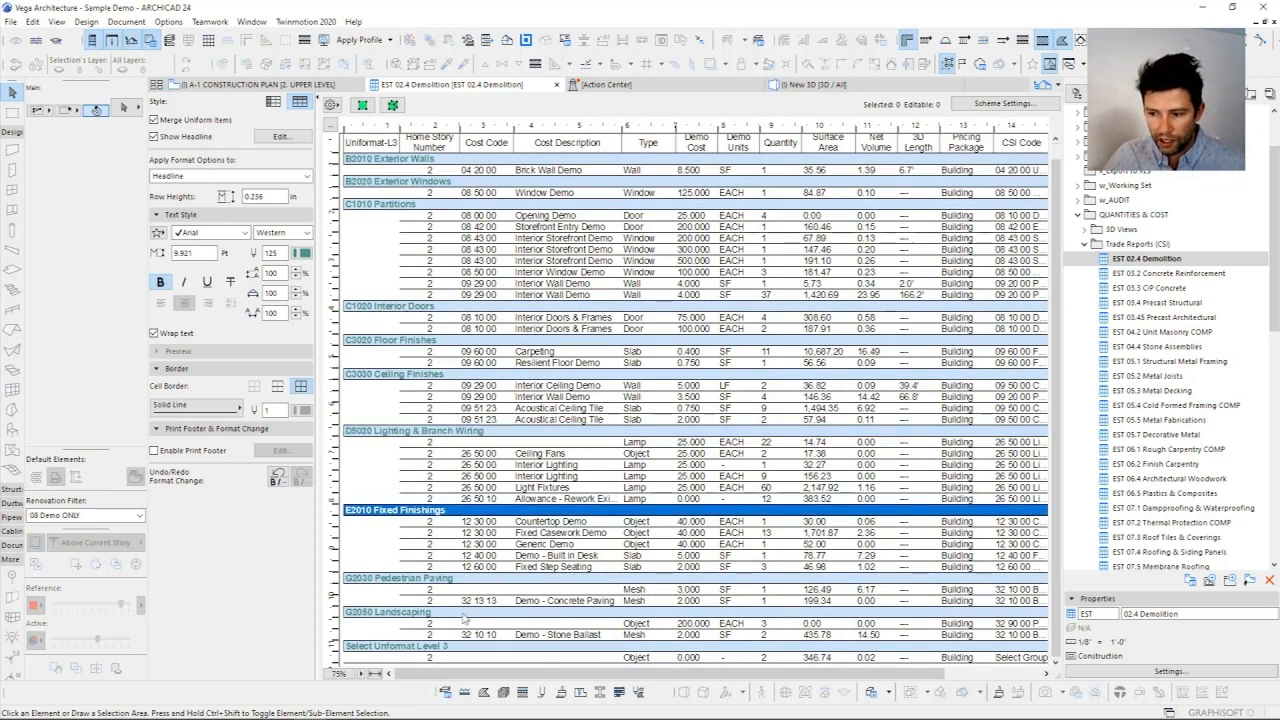
pyautogui.click(399, 580)
pyautogui.click(398, 612)
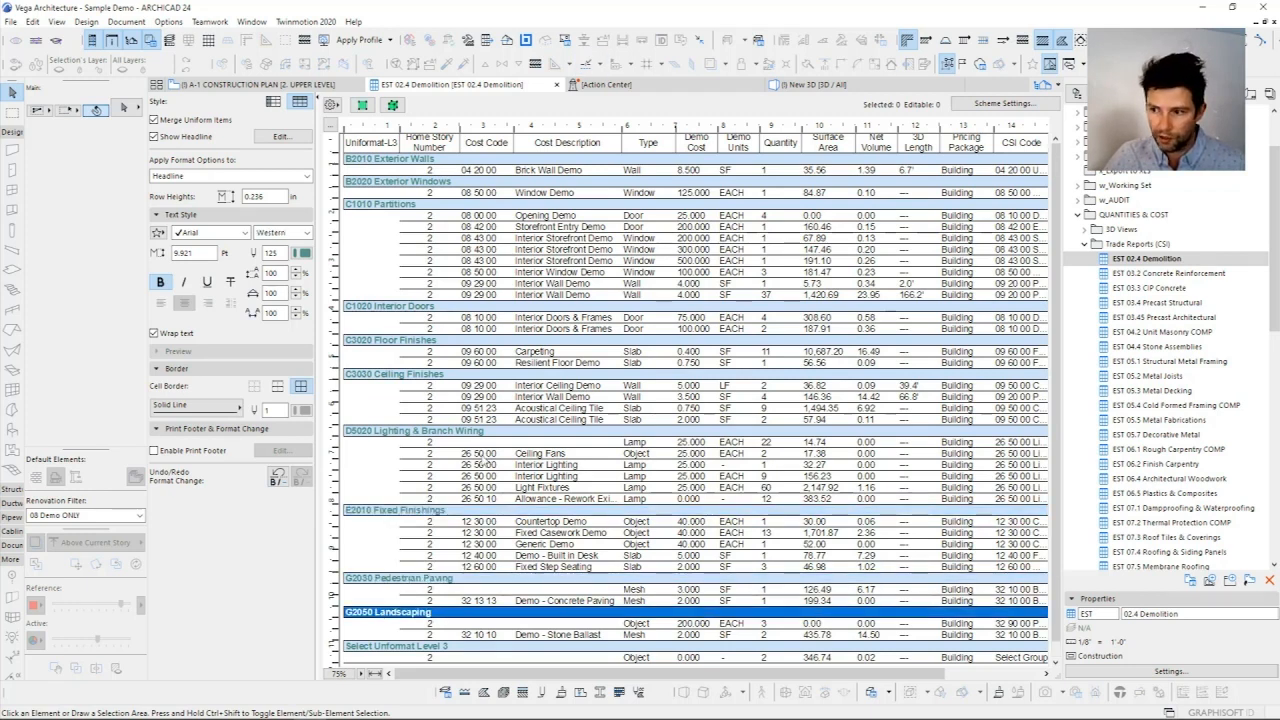
pyautogui.scroll(1, 487, 464)
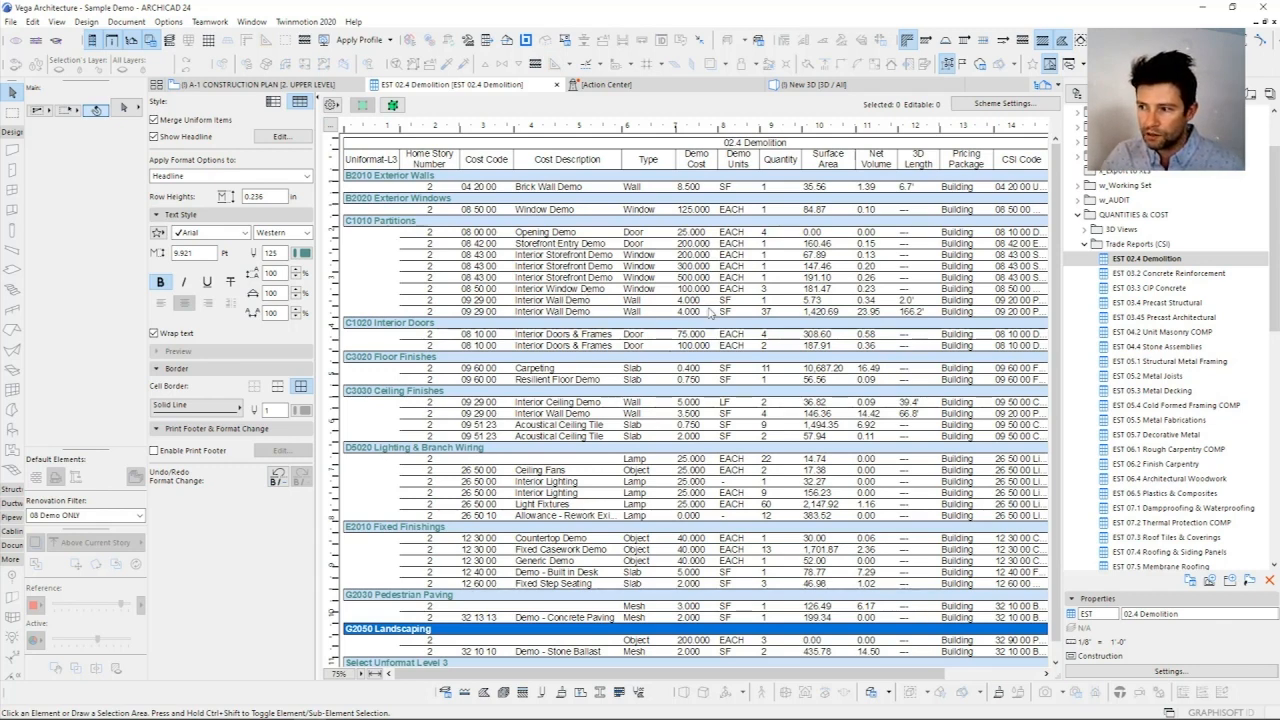
# Step: Show the element of the Interior Storefront Demo row with the 500.000 demo cost in 3D, in close-up
pyautogui.click(514, 279)
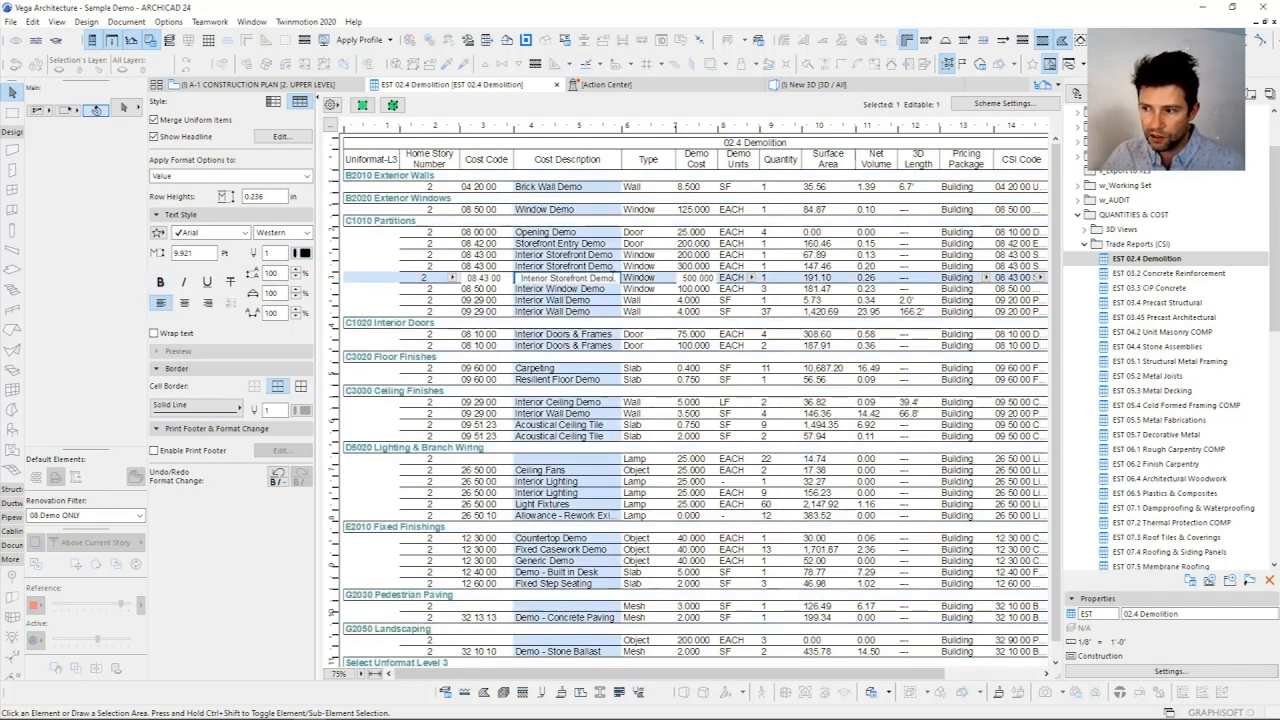
pyautogui.click(394, 106)
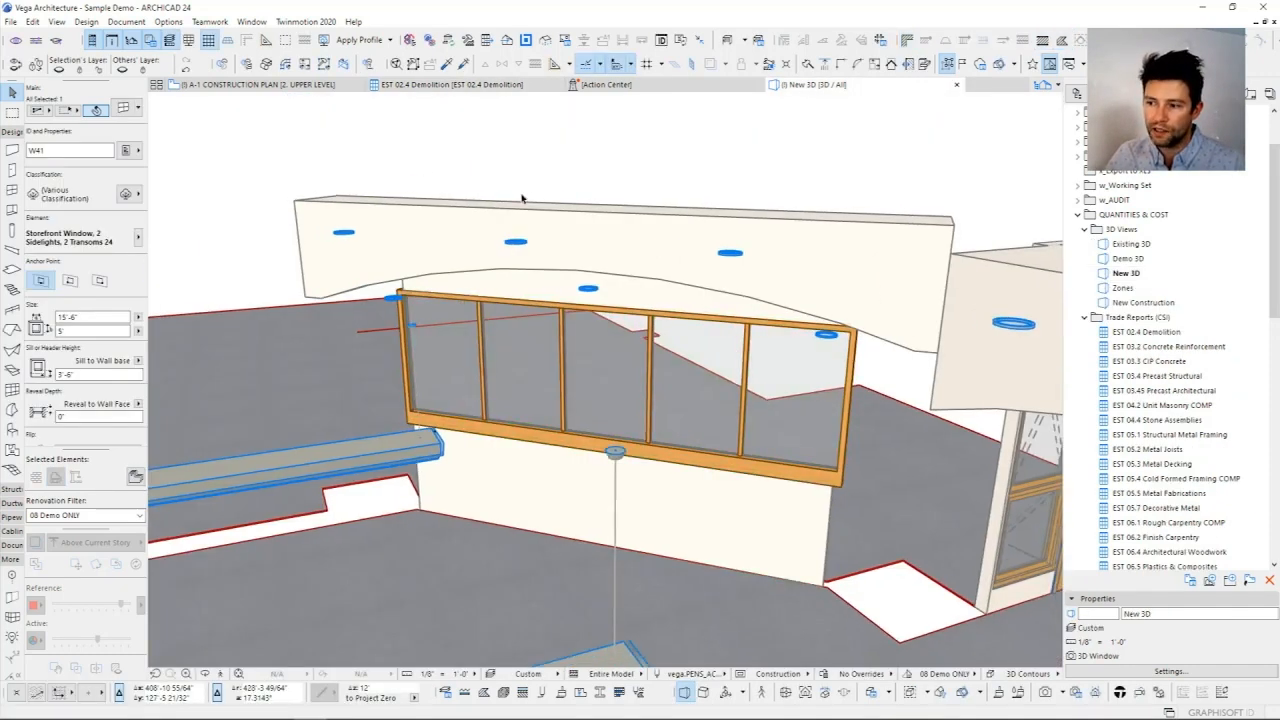
pyautogui.keyDown('shift'); pyautogui.moveTo(522, 198); pyautogui.dragTo(557, 294, button='middle'); pyautogui.keyUp('shift')
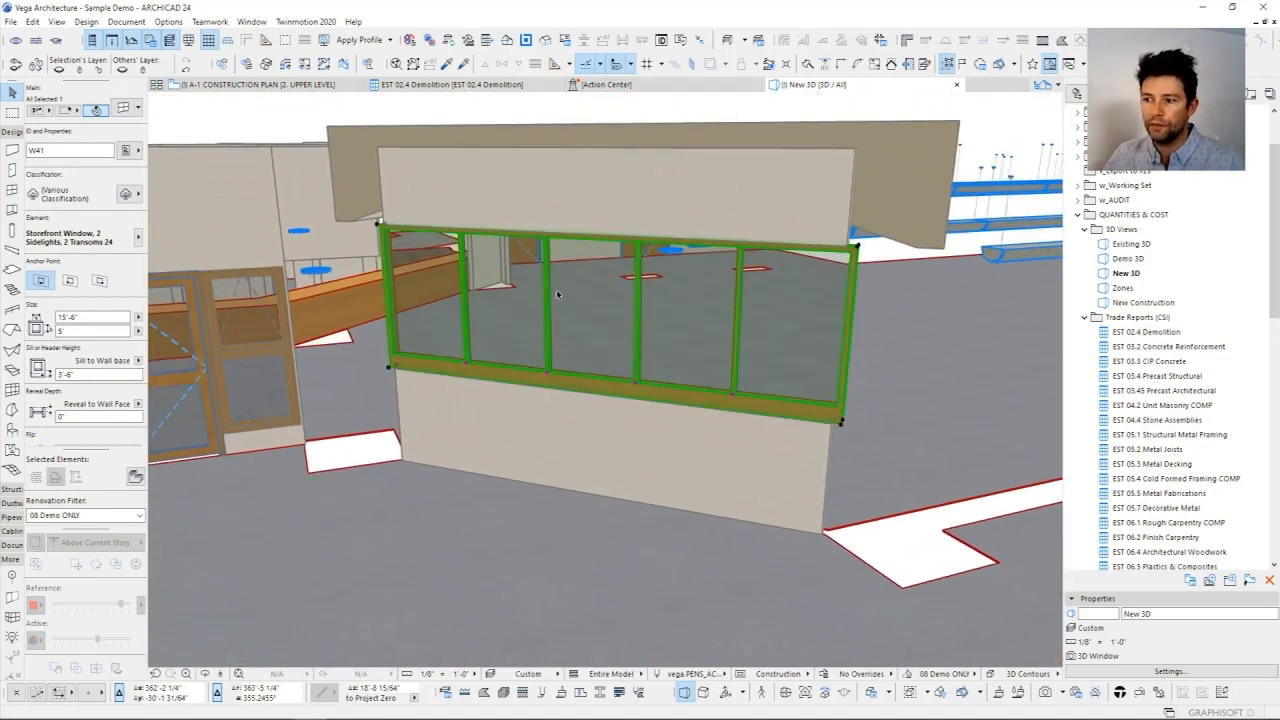
pyautogui.moveTo(557, 294)
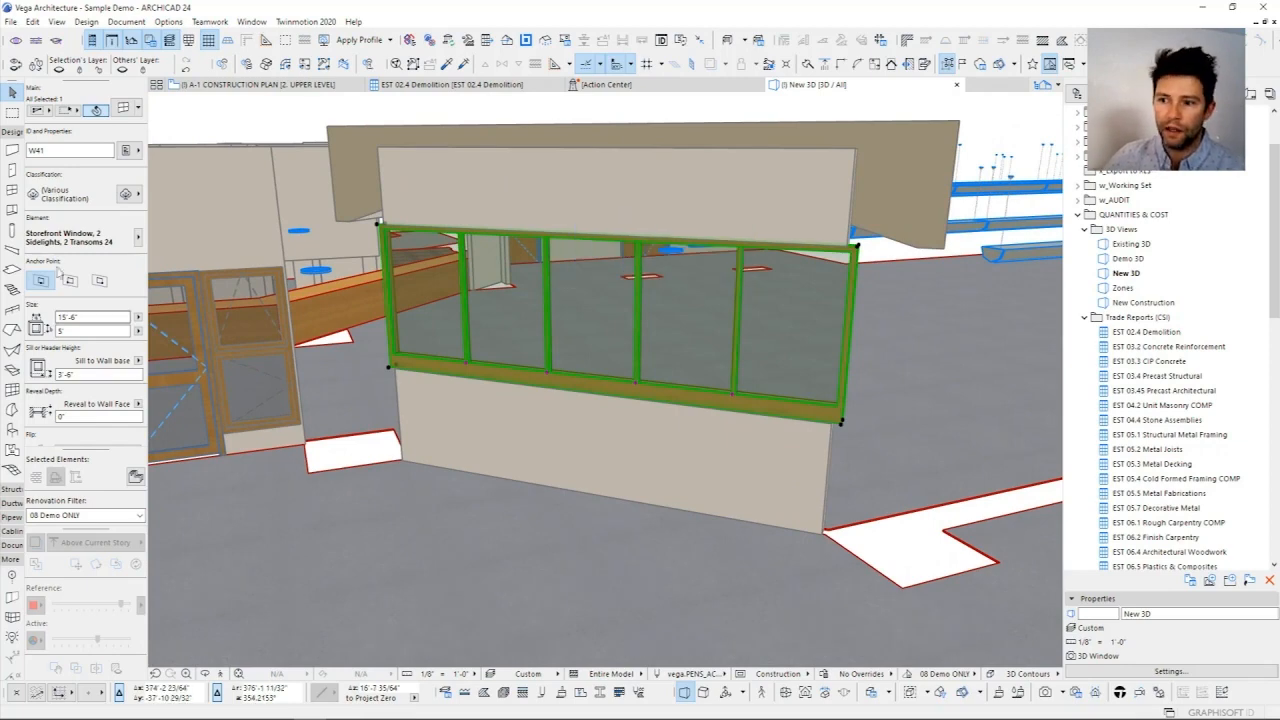
# Step: Review the selected storefront window's cost and 02.4 Demolition properties, and clear the selection
pyautogui.click(129, 151)
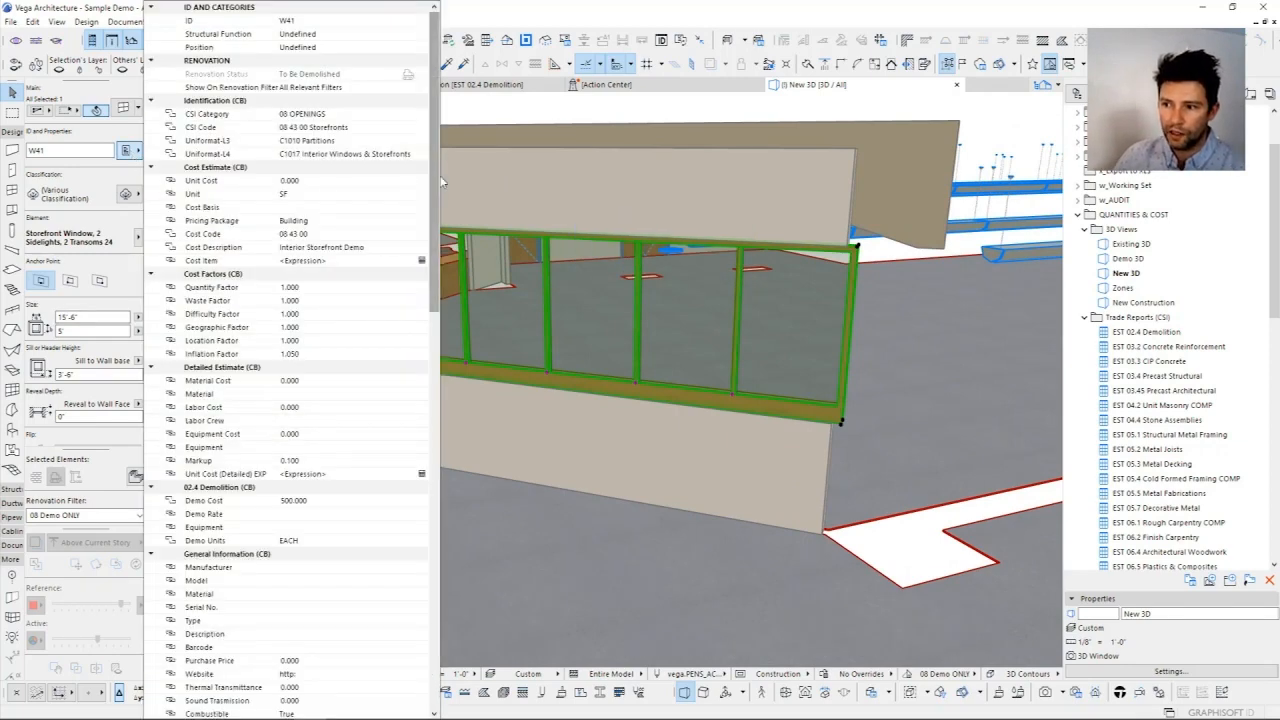
pyautogui.scroll(-3, 430, 206)
pyautogui.click(323, 381)
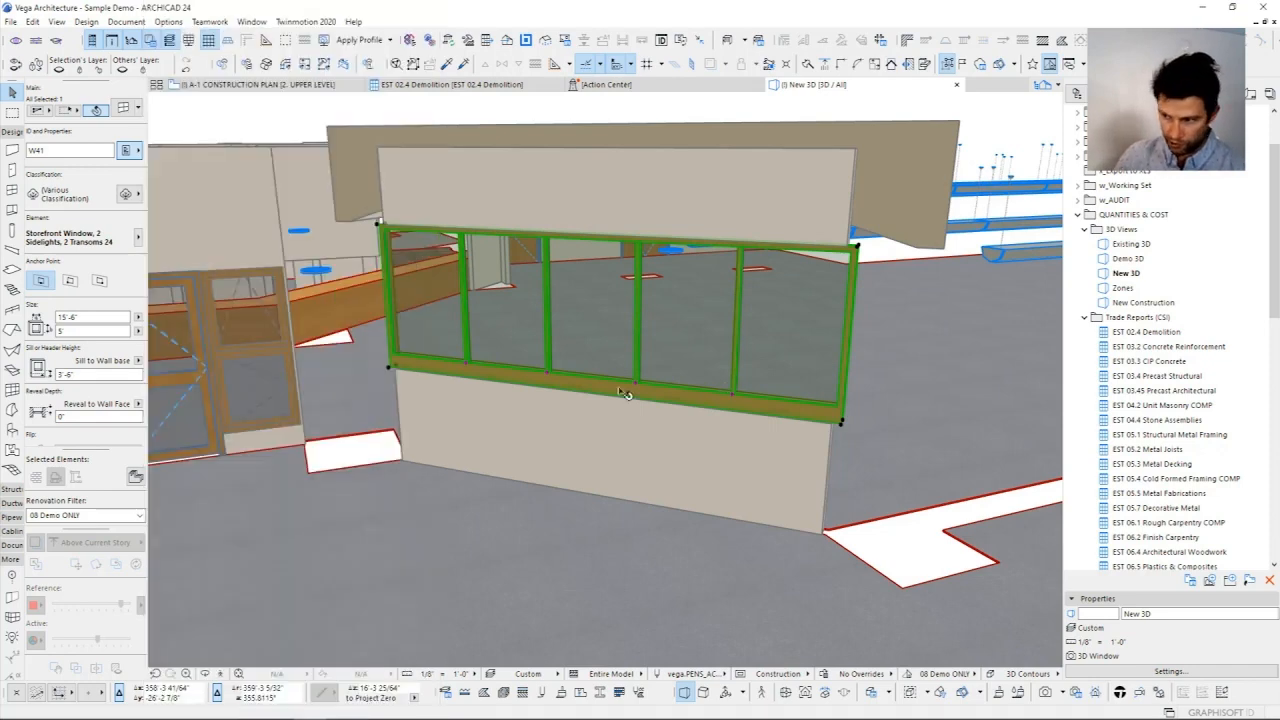
pyautogui.press('Escape')
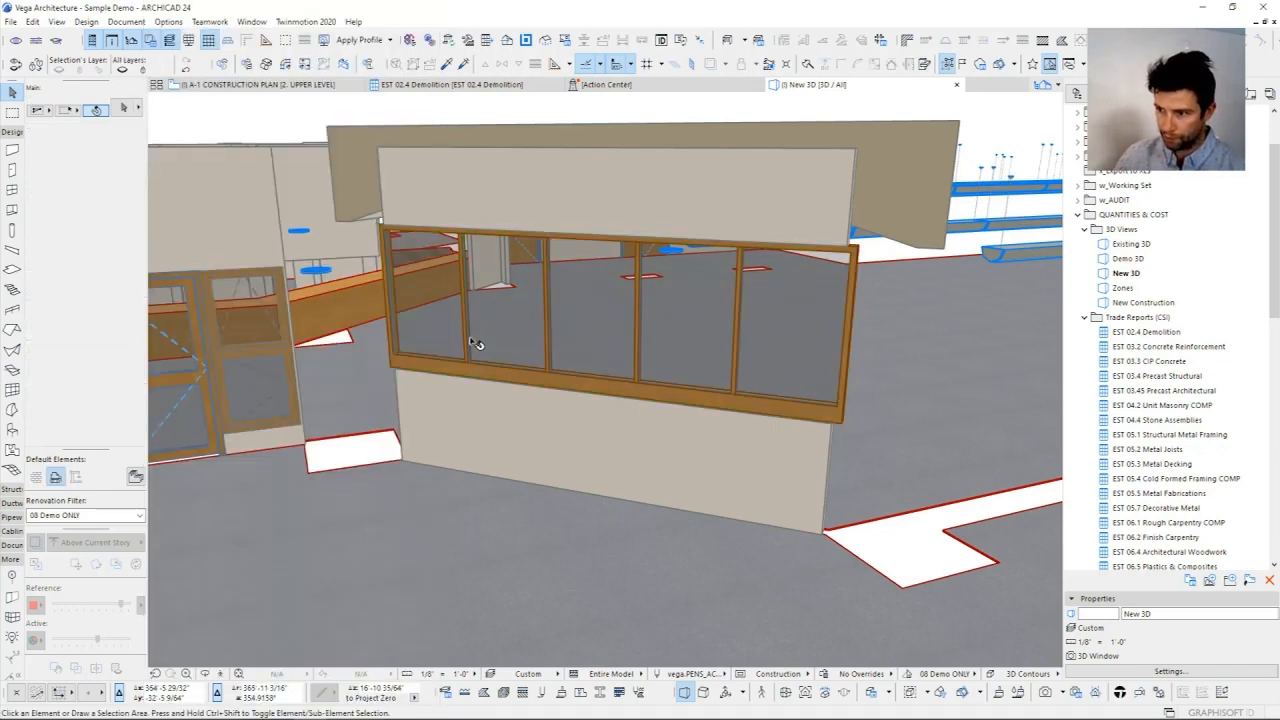
# Step: Select all elements of the schedule's C1010 Partitions group in 3D and isolate them in the 3D view
pyautogui.click(450, 84)
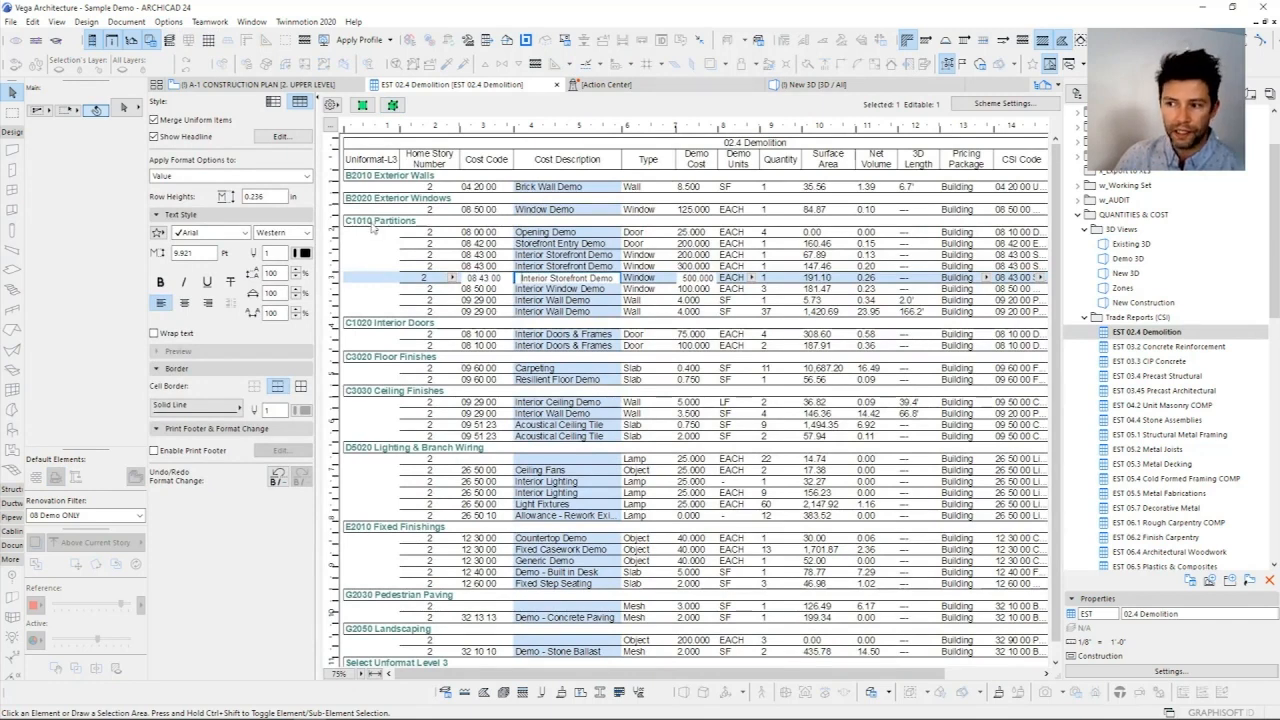
pyautogui.click(372, 224)
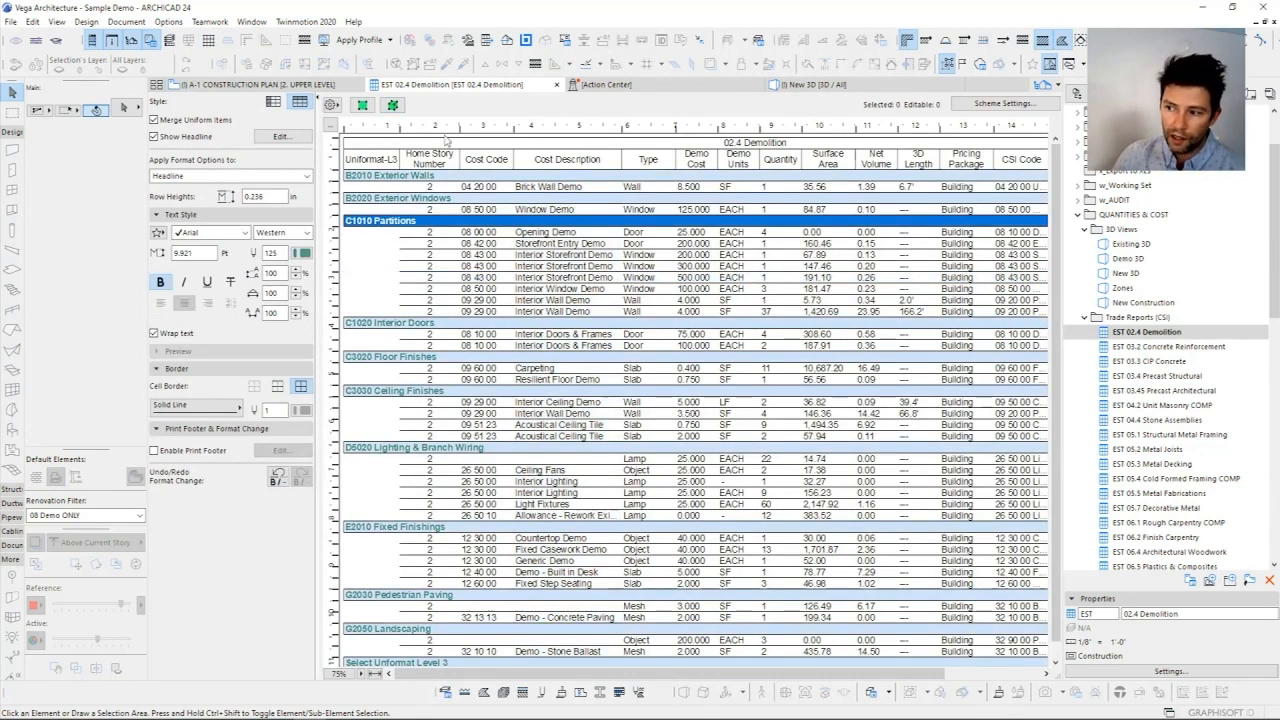
pyautogui.click(393, 105)
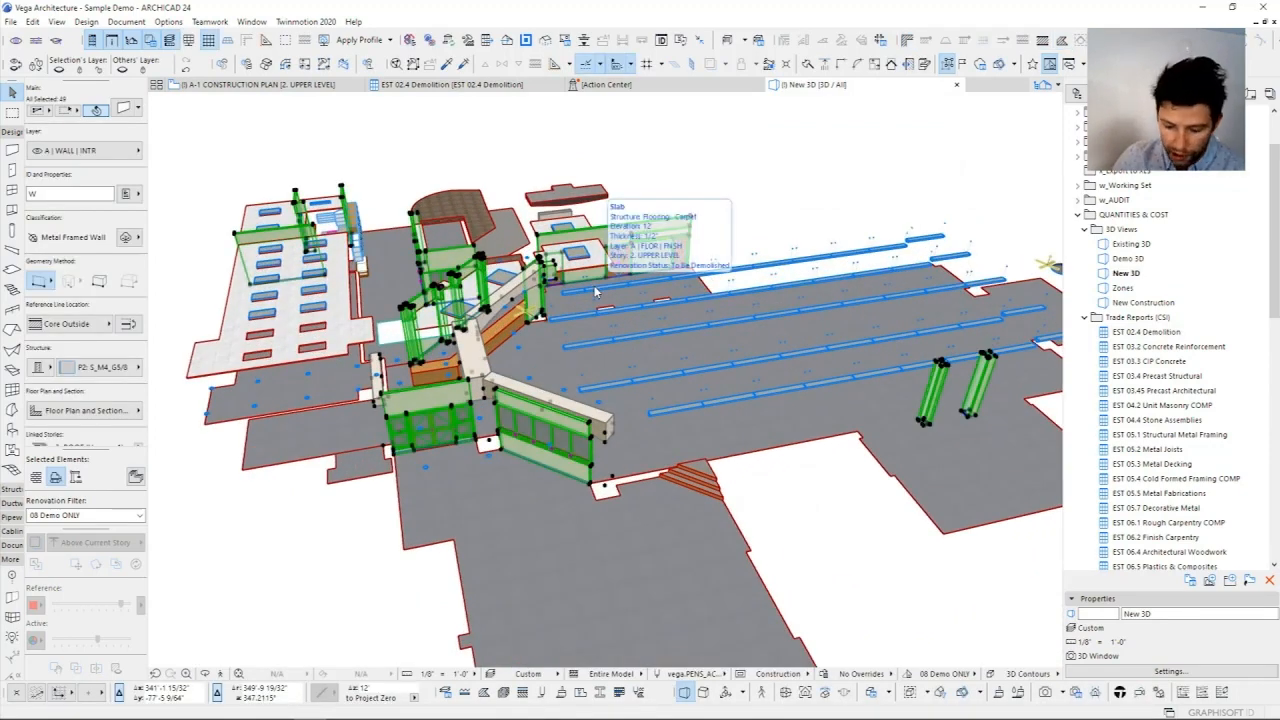
pyautogui.press('F5')
pyautogui.keyDown('shift'); pyautogui.moveTo(572, 362); pyautogui.dragTo(566, 361, button='middle'); pyautogui.keyUp('shift')
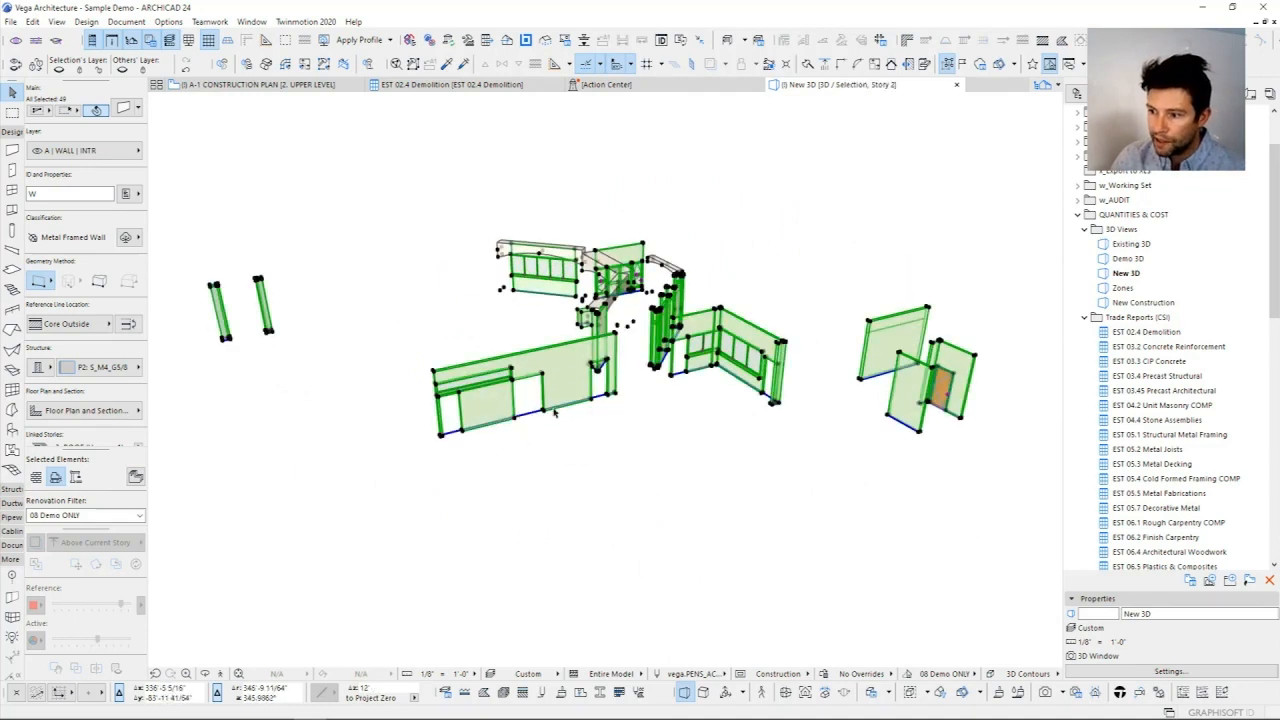
# Step: Clear the selection, view the isolated partitions from another angle and select the long wall with several openings
pyautogui.click(686, 400)
pyautogui.keyDown('shift'); pyautogui.moveTo(649, 386); pyautogui.dragTo(549, 287, button='middle'); pyautogui.keyUp('shift')
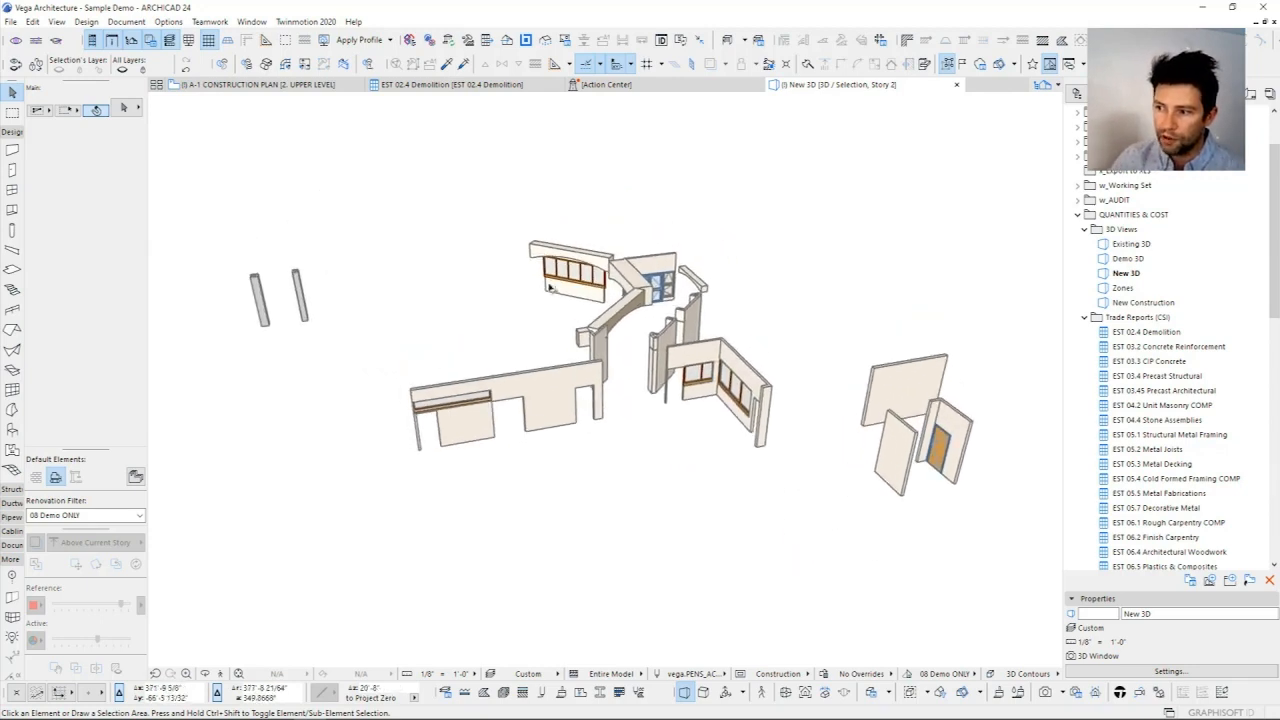
pyautogui.click(532, 406)
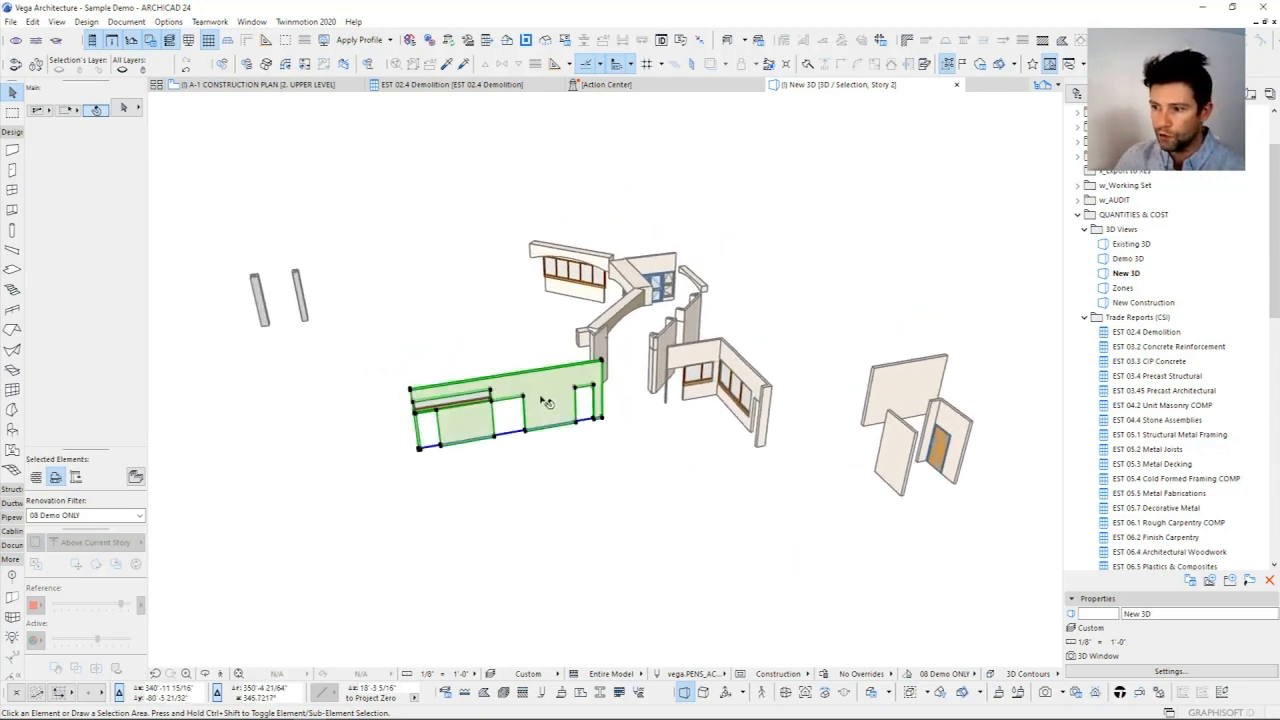
# Step: Clear the wall selection, restore all elements in the 3D view and return to the EST 02.4 Demolition schedule
pyautogui.click(455, 295)
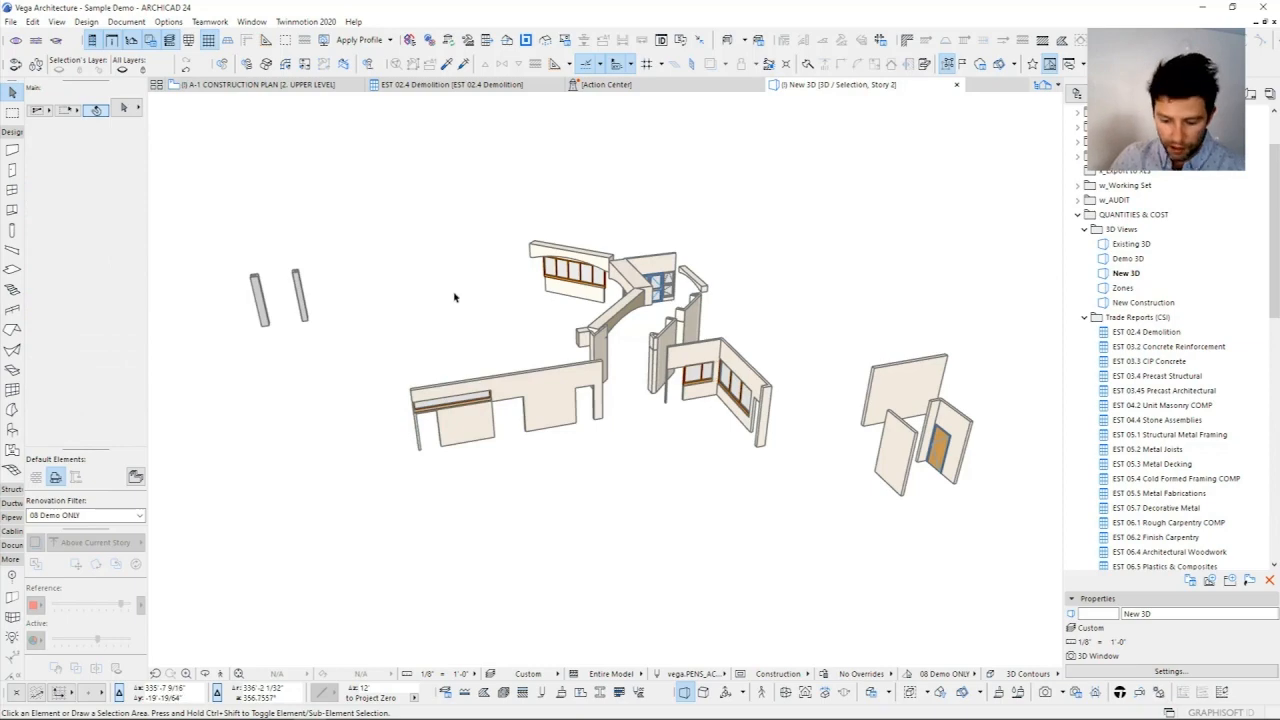
pyautogui.press('F5')
pyautogui.click(450, 84)
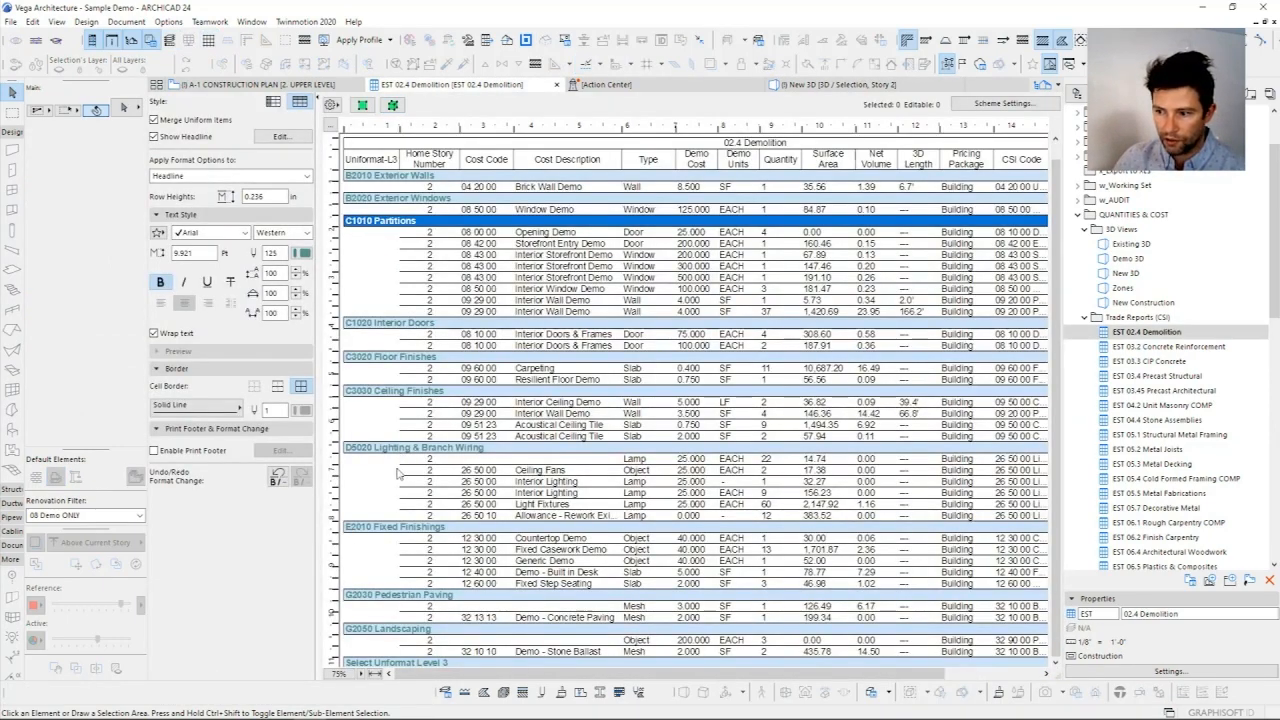
# Step: Examine the schedule's D5020 Lighting & Branch Wiring group, including the Ceiling Fans row and the quantity of the undescribed lamp row
pyautogui.scroll(-1, 400, 450)
pyautogui.click(380, 432)
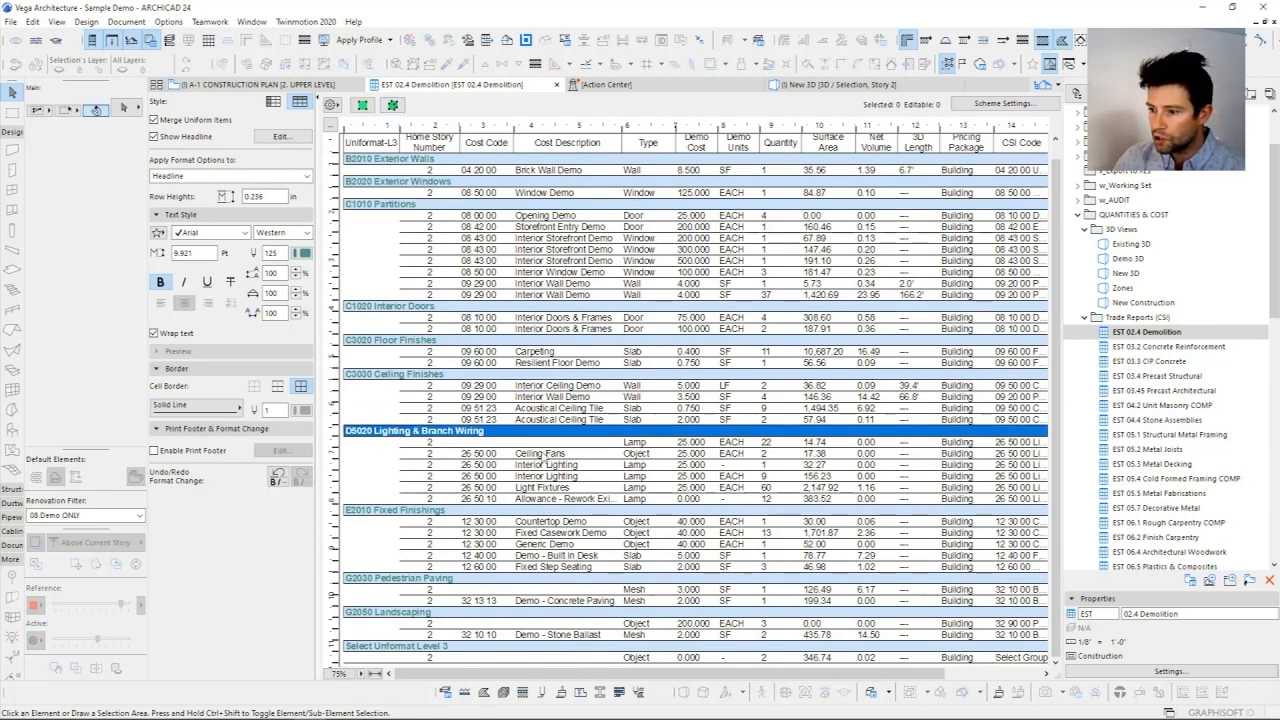
pyautogui.click(545, 455)
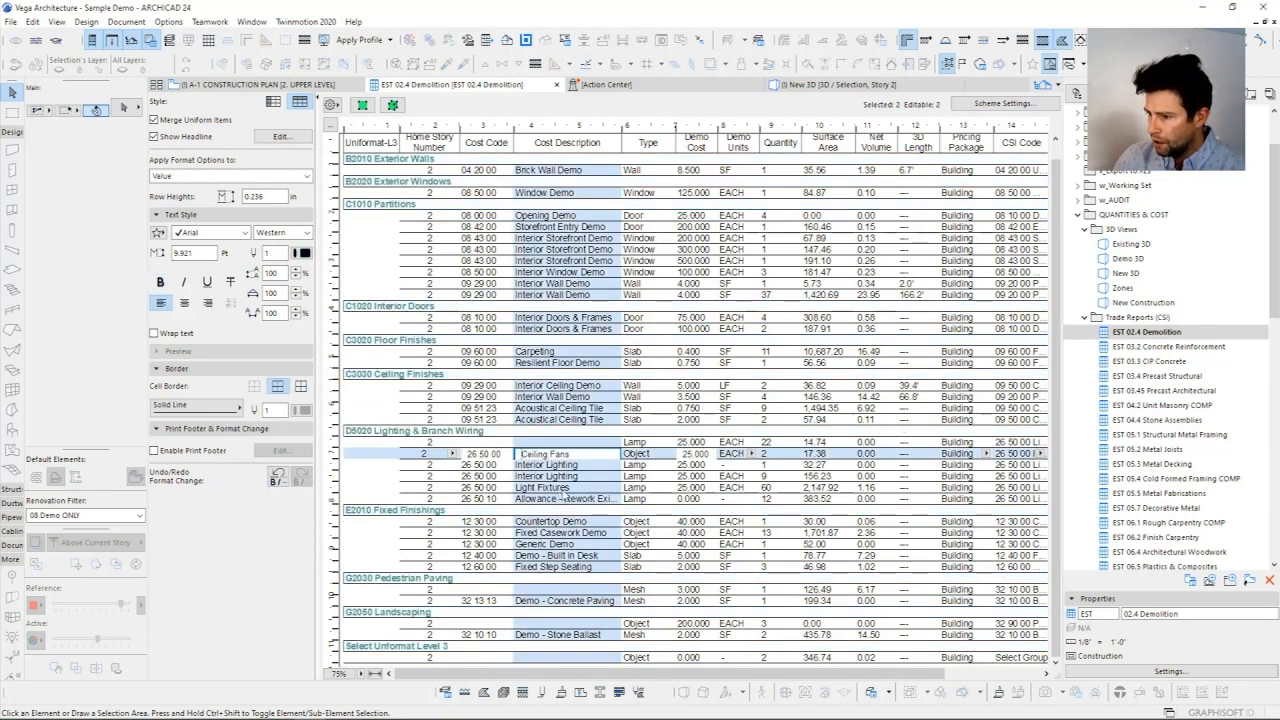
pyautogui.click(766, 442)
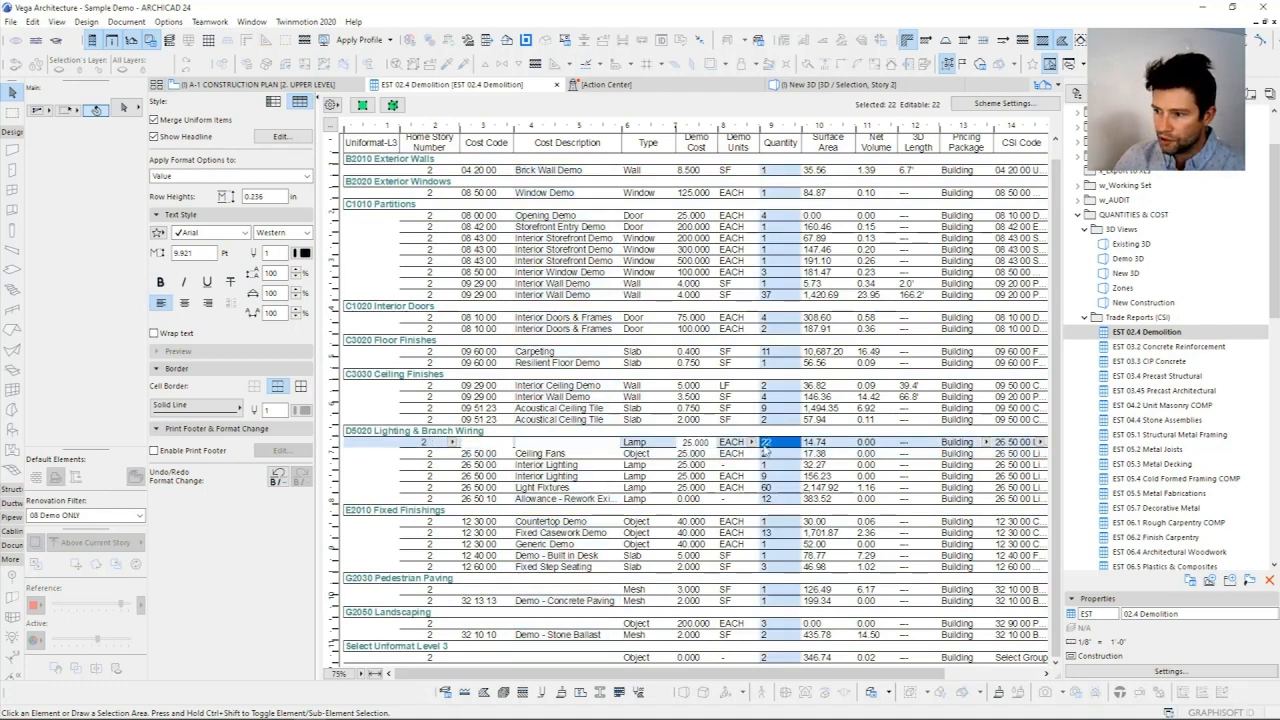
# Step: Show all elements of the Light Fixtures row in 3D and inspect the highlighted lamps from several angles
pyautogui.click(785, 488)
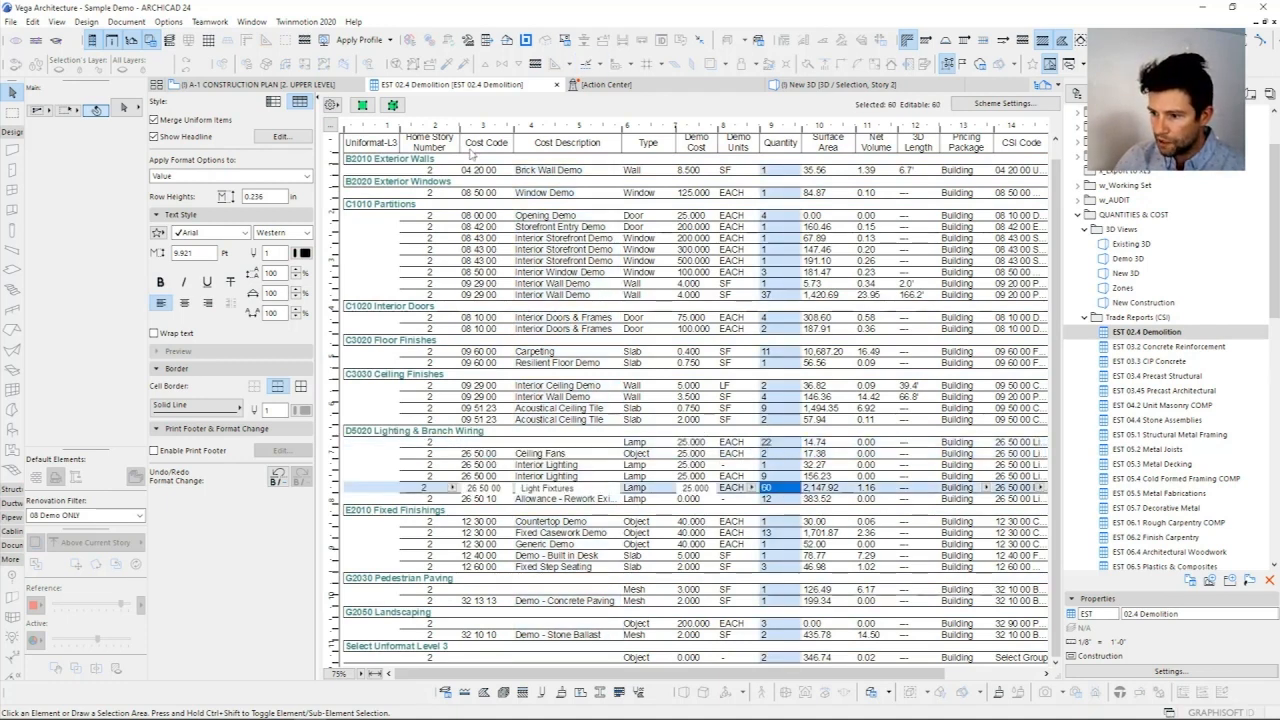
pyautogui.click(395, 106)
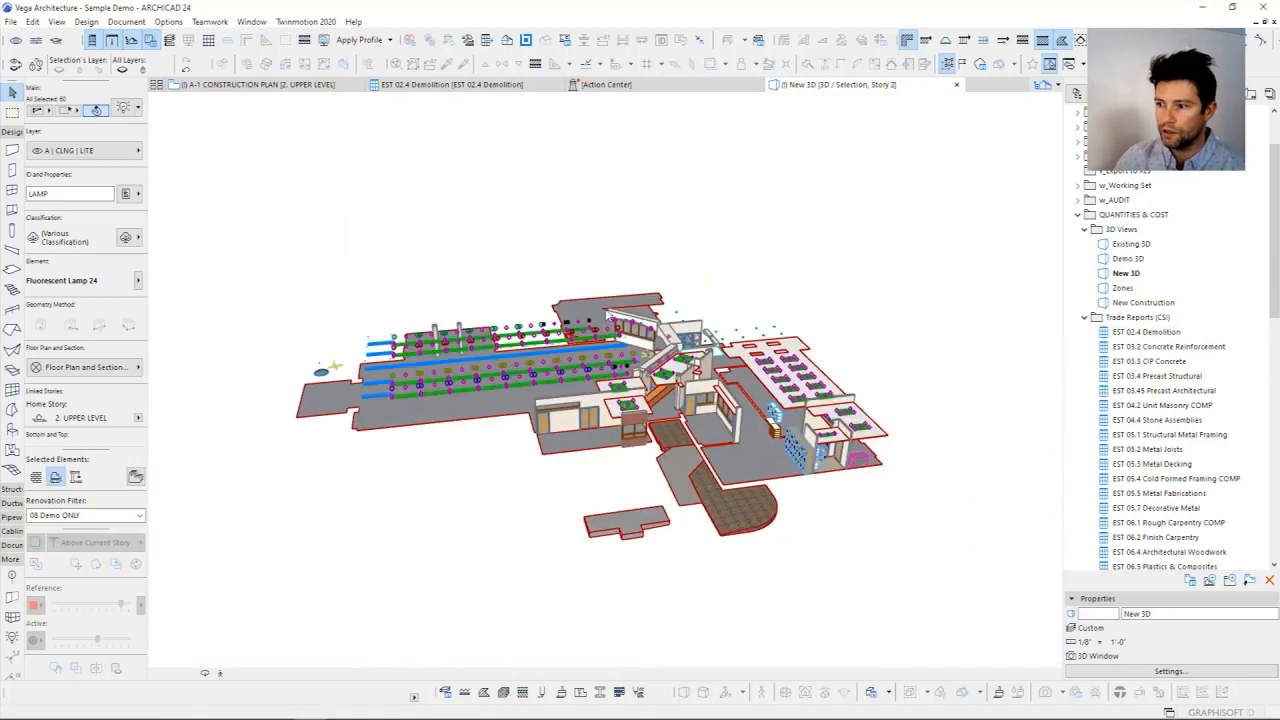
pyautogui.scroll(5, 607, 313)
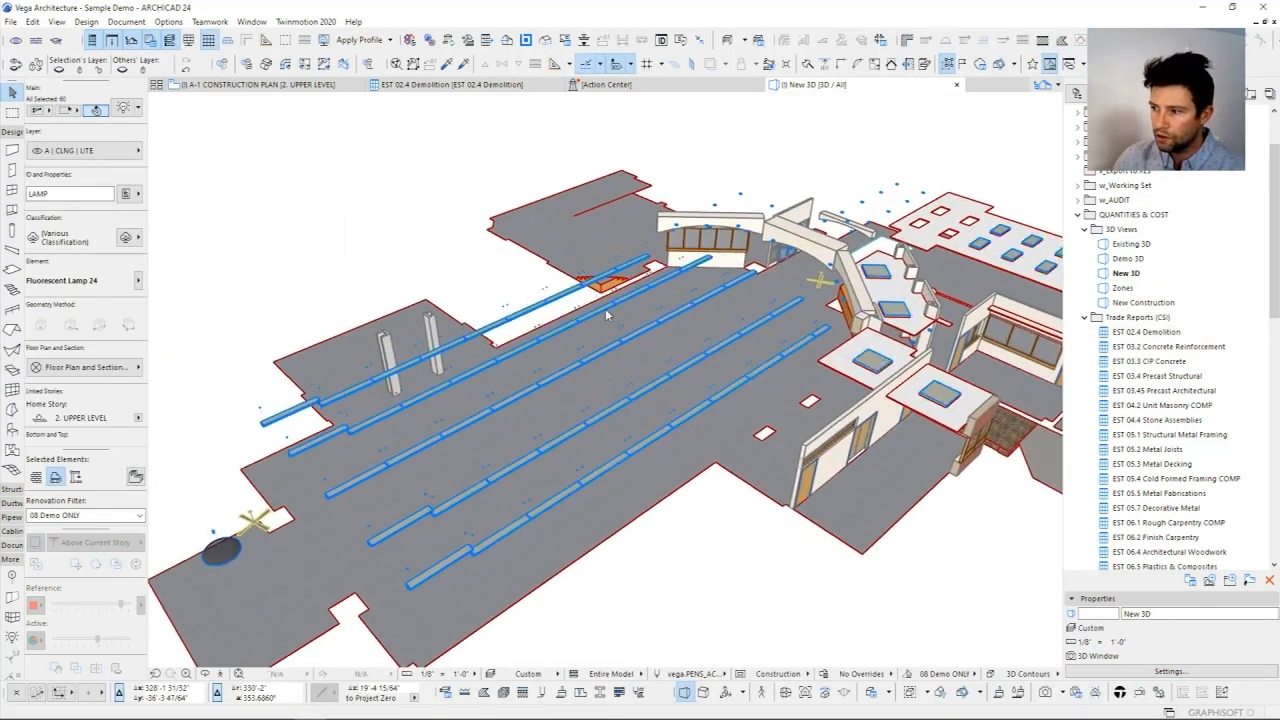
pyautogui.scroll(-5, 605, 308)
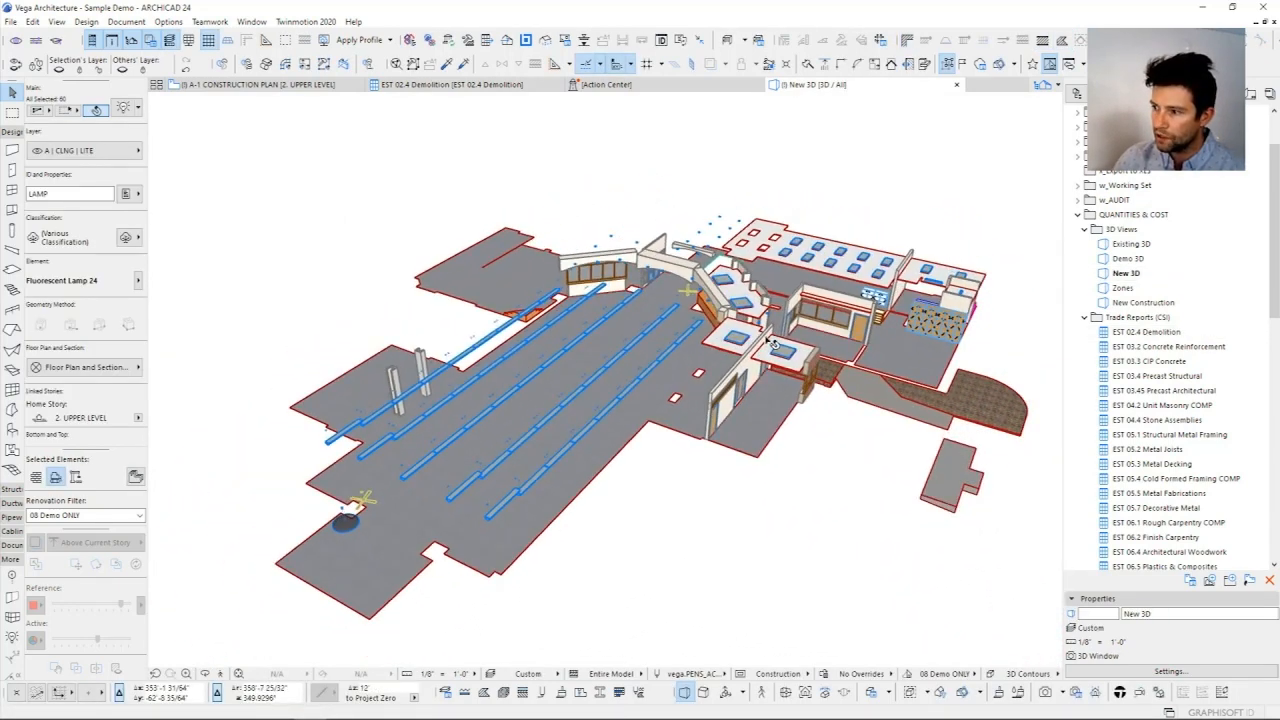
pyautogui.keyDown('shift'); pyautogui.moveTo(767, 341); pyautogui.dragTo(767, 341, button='middle'); pyautogui.keyUp('shift')
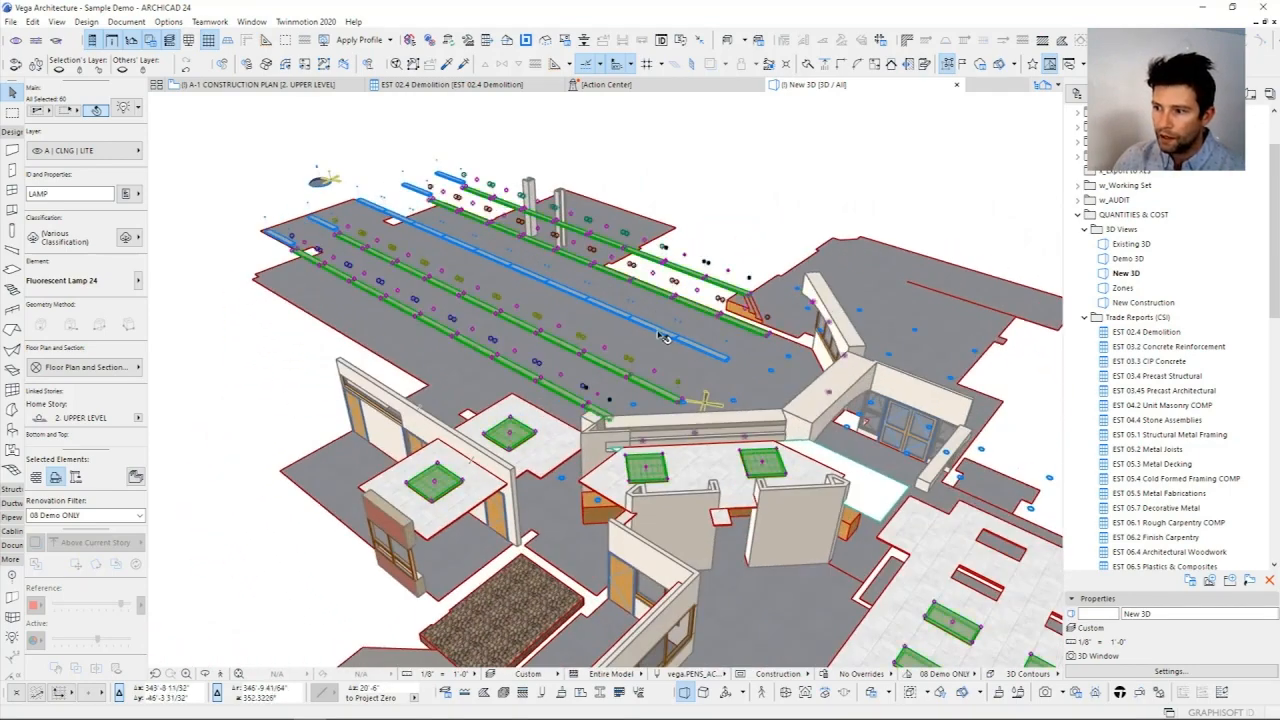
pyautogui.scroll(3, 655, 335)
pyautogui.scroll(-3, 652, 332)
# Step: Clear the lamp selection and switch the 3D view's renovation filter to 07 New ONLY
pyautogui.click(1000, 577)
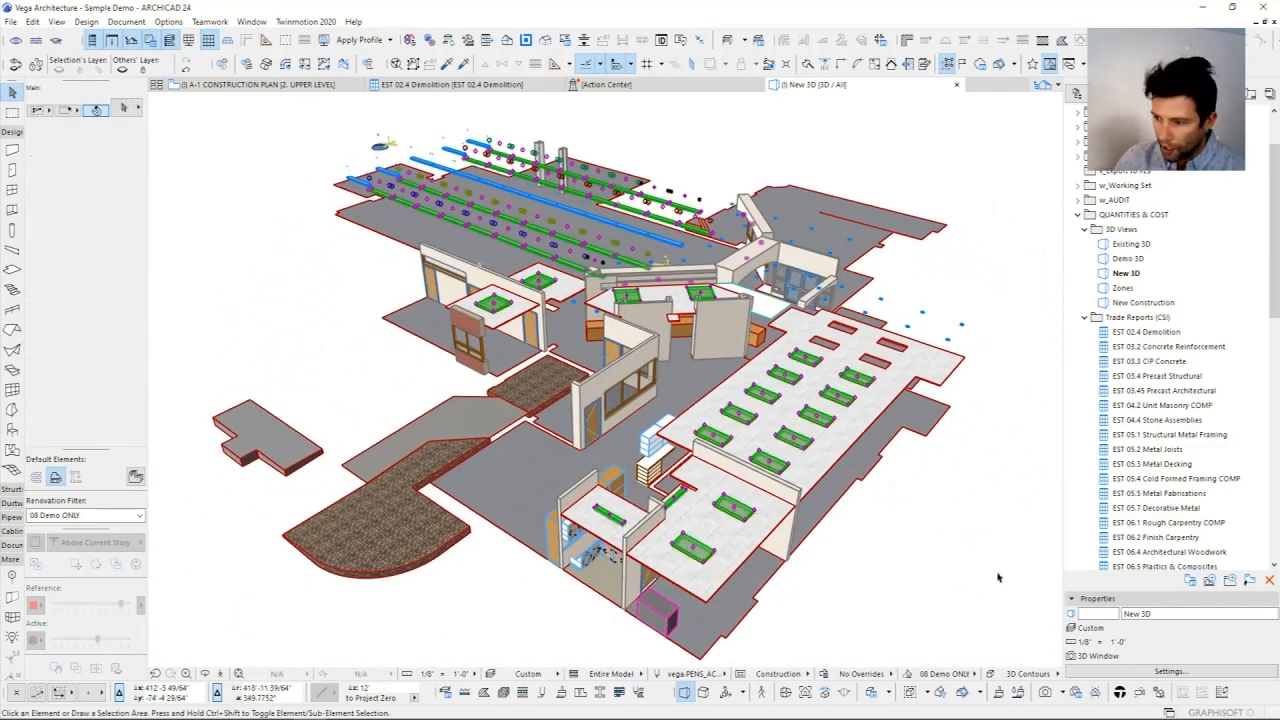
pyautogui.keyDown('shift'); pyautogui.moveTo(897, 503); pyautogui.dragTo(898, 503, button='middle'); pyautogui.keyUp('shift')
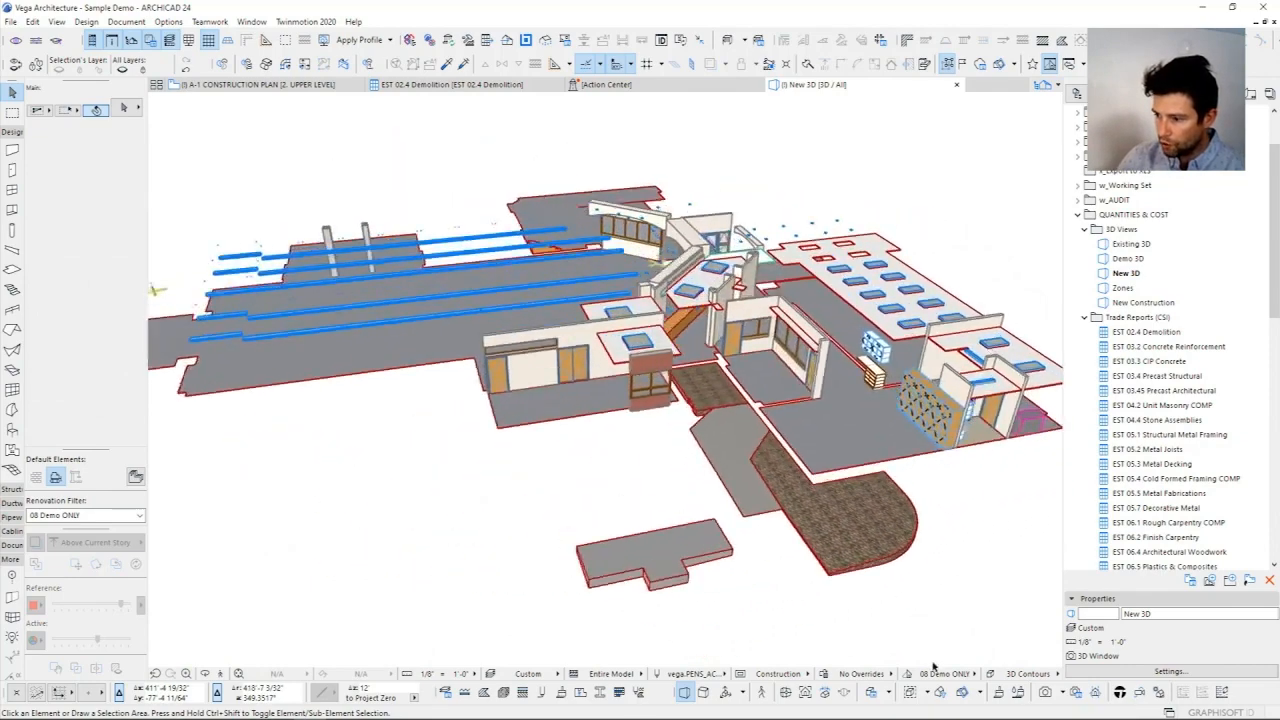
pyautogui.click(957, 679)
pyautogui.click(1018, 640)
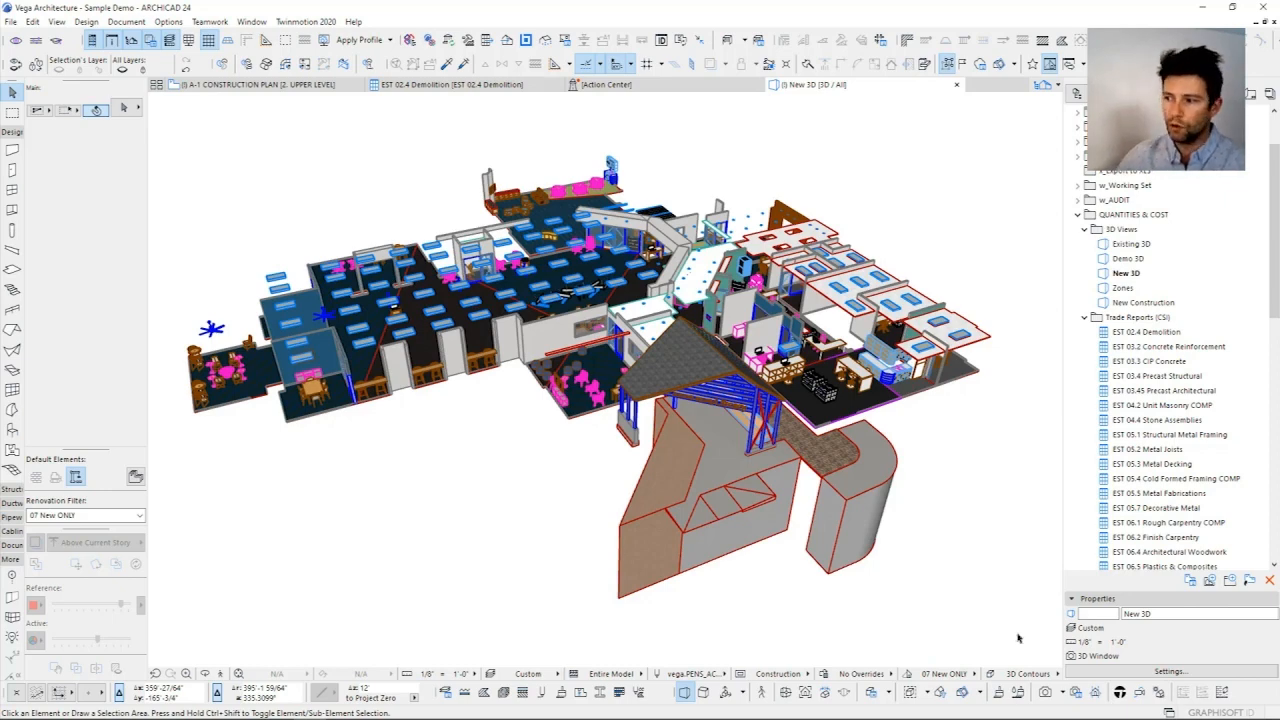
# Step: Select a steel column of the front entry canopy in a close-up 3D view beneath the library sign
pyautogui.scroll(3, 735, 407)
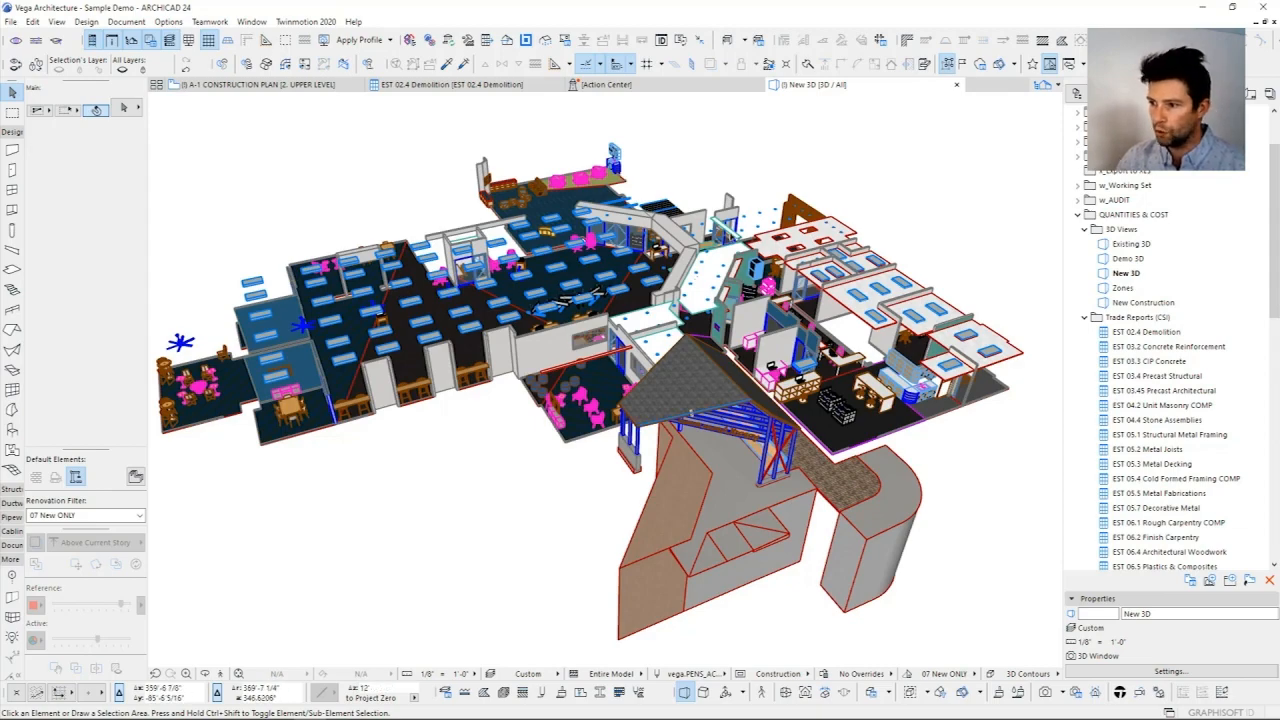
pyautogui.keyDown('shift'); pyautogui.moveTo(519, 423); pyautogui.dragTo(584, 384, button='middle'); pyautogui.keyUp('shift')
pyautogui.scroll(5, 628, 396)
pyautogui.scroll(3, 628, 396)
pyautogui.scroll(-6, 628, 396)
pyautogui.scroll(5, 556, 398)
pyautogui.click(591, 391)
pyautogui.scroll(-4, 591, 391)
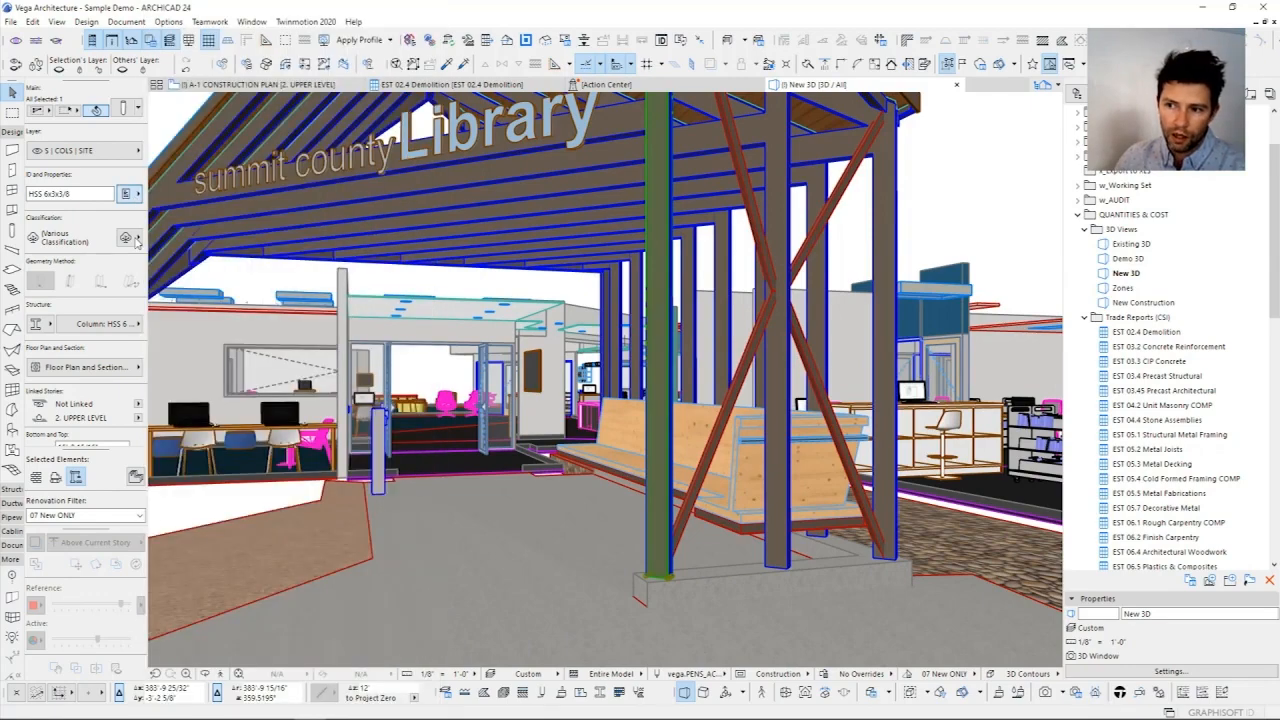
# Step: Review the selected column's MasterFormat and UniFormat classifications, browsing the UniFormat tree around B1020 Roof Construction
pyautogui.click(136, 239)
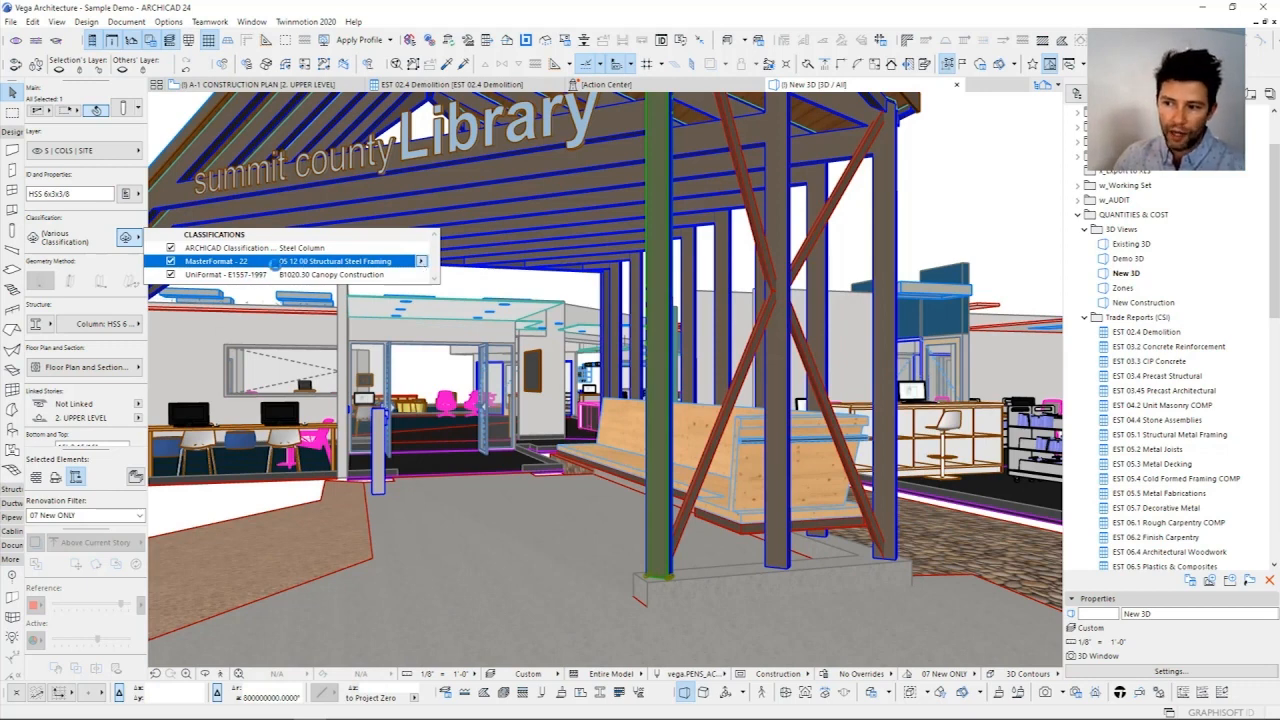
pyautogui.click(377, 275)
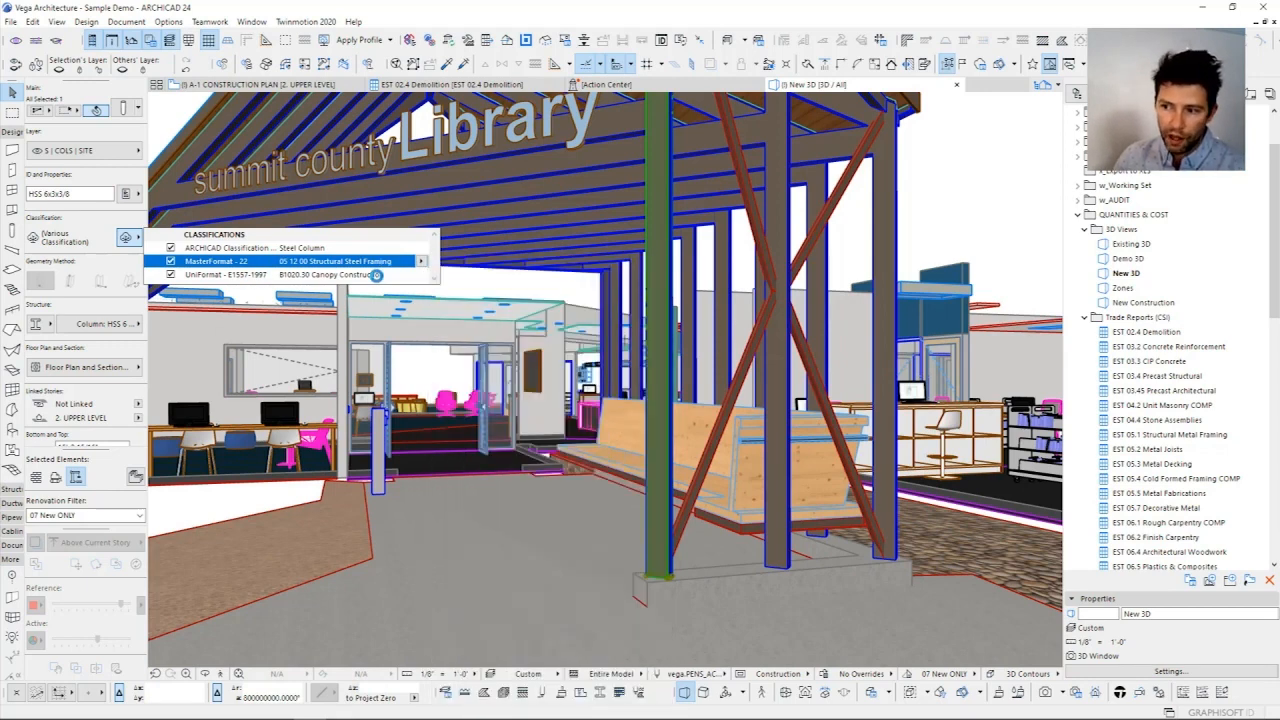
pyautogui.click(421, 275)
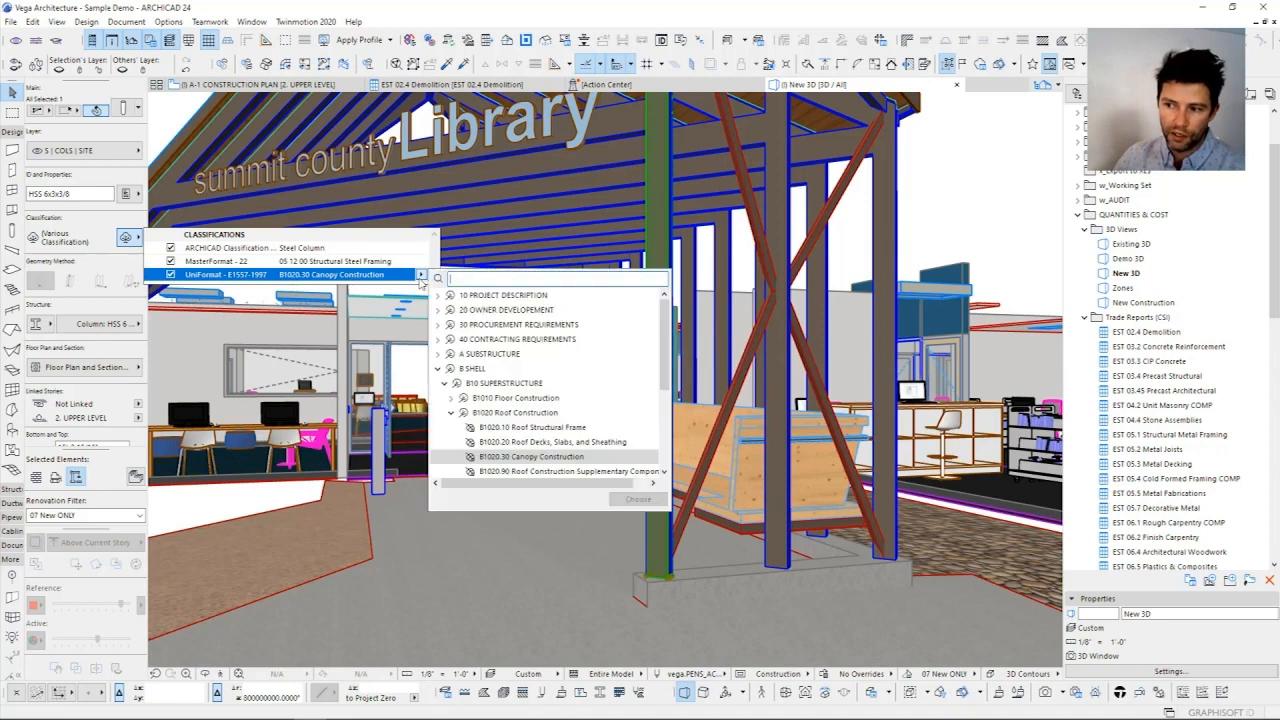
pyautogui.scroll(-1, 495, 403)
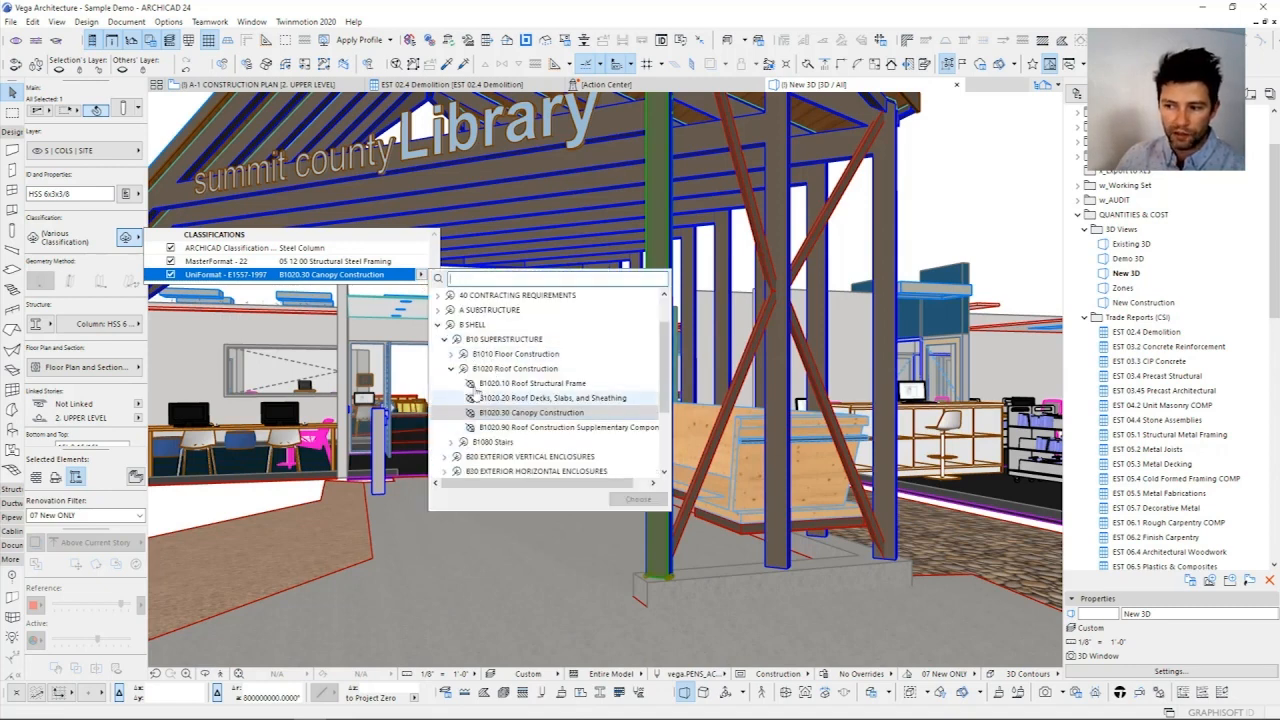
pyautogui.click(333, 242)
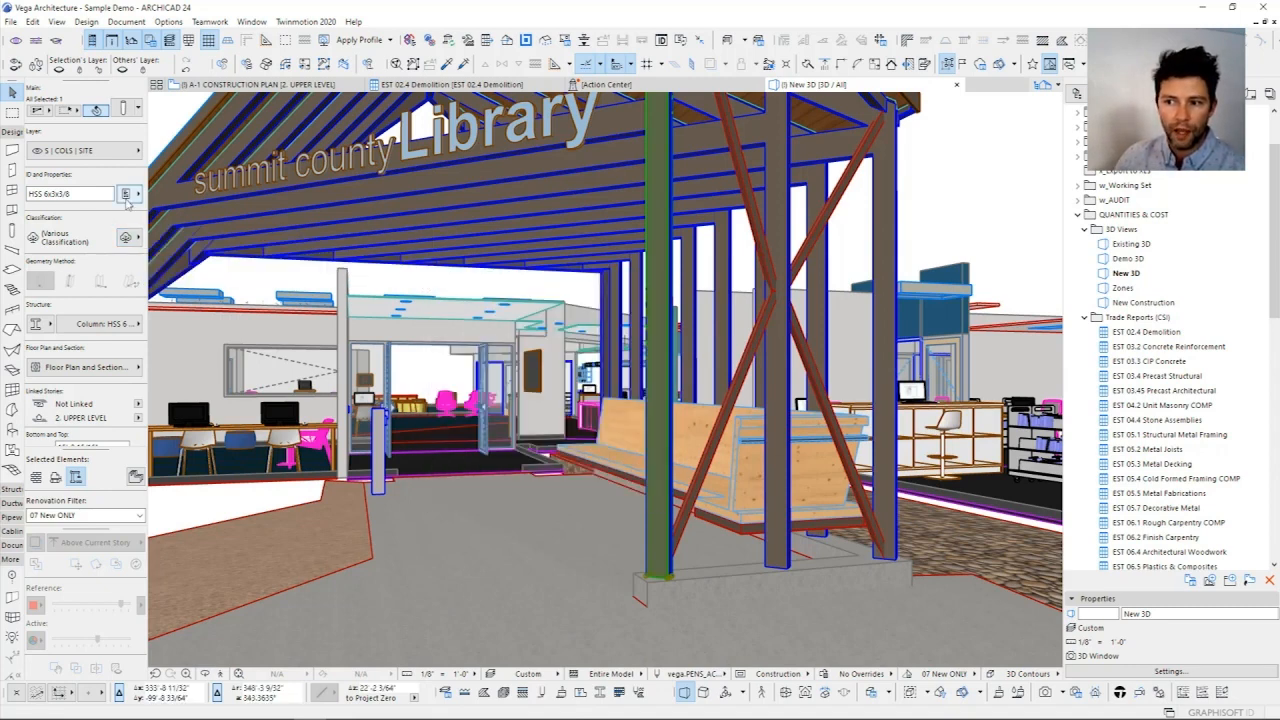
# Step: Review the column's Identification properties: CSI Category, CSI Code, Uniformat-L3 and Uniformat-L4
pyautogui.click(125, 193)
pyautogui.click(355, 114)
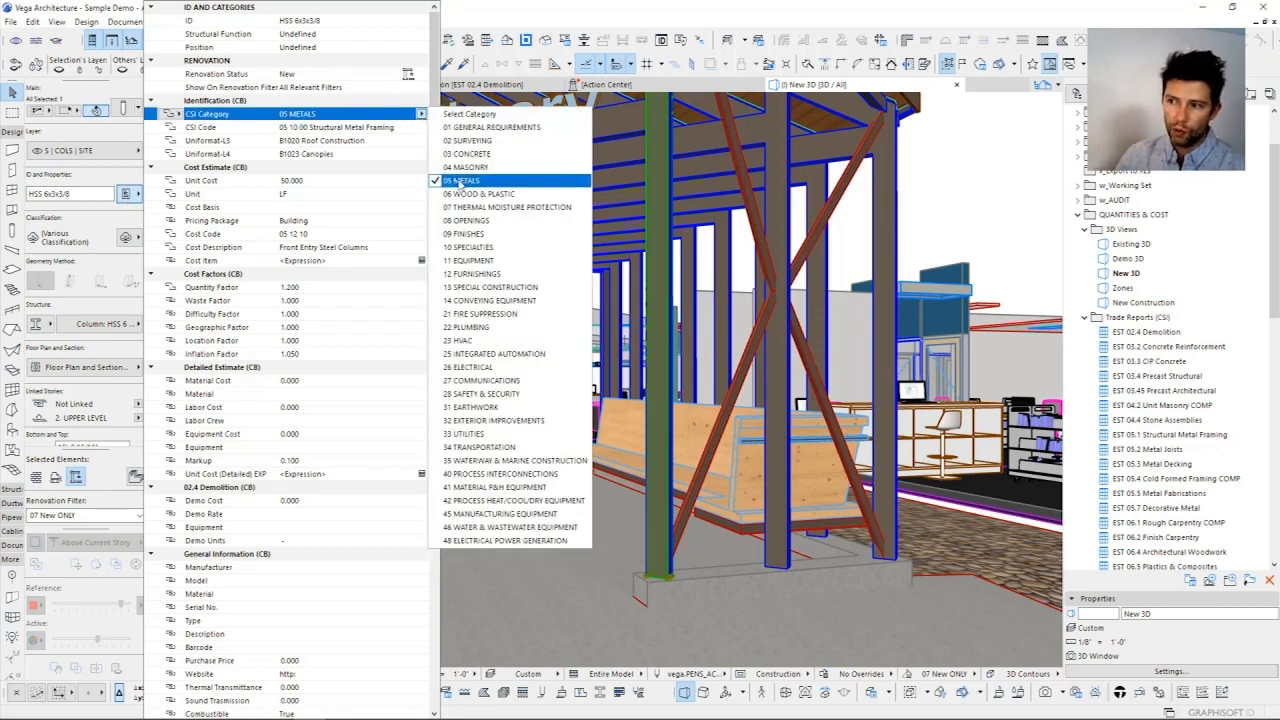
pyautogui.click(462, 181)
pyautogui.click(370, 130)
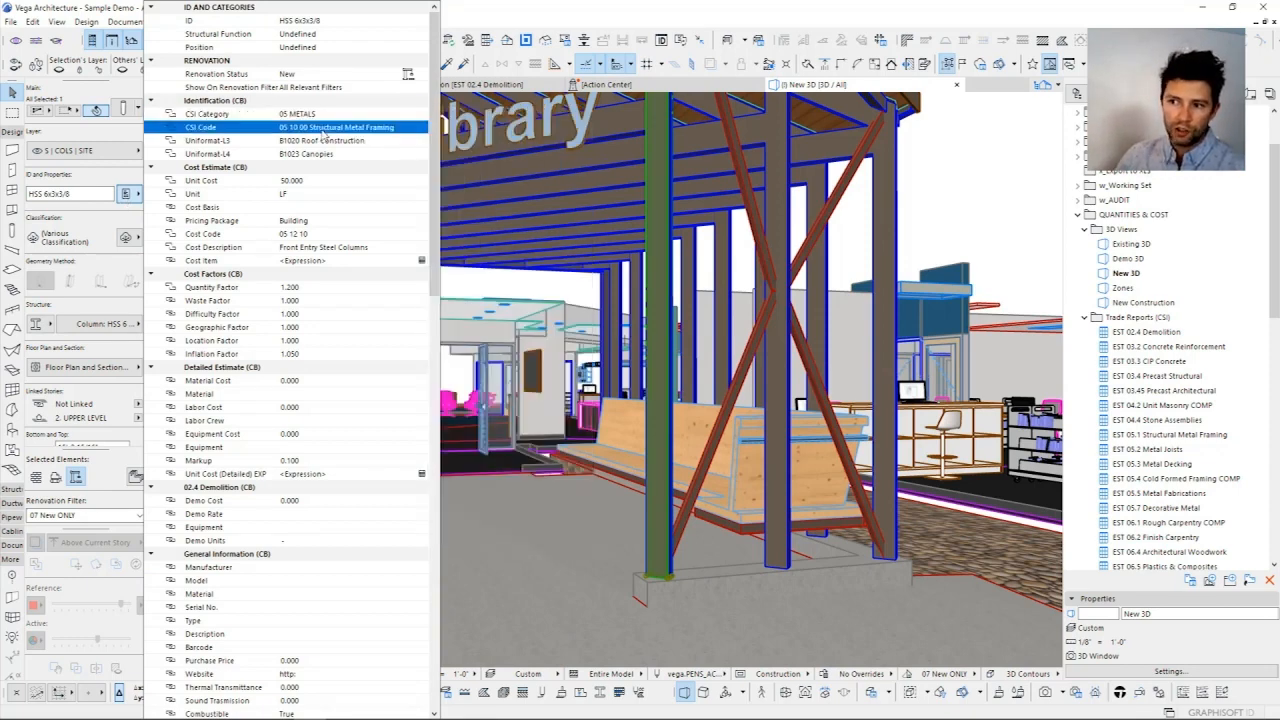
pyautogui.click(369, 142)
pyautogui.click(359, 154)
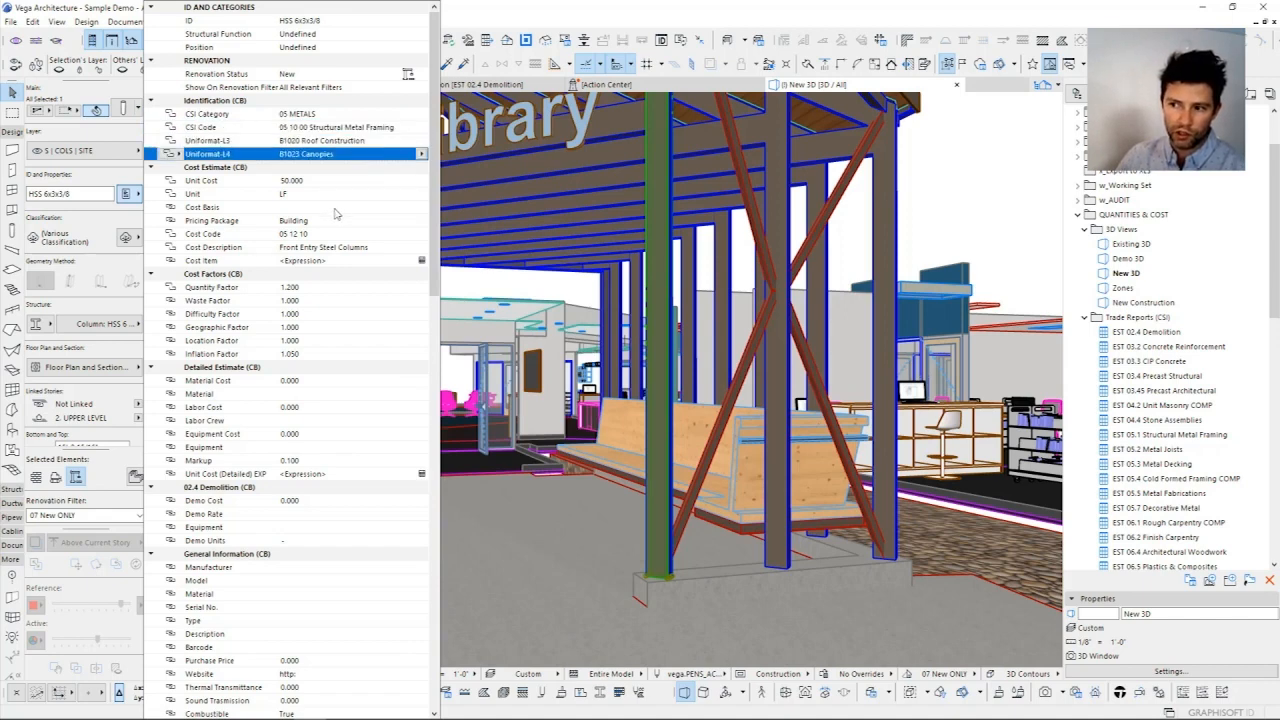
# Step: Review the column's Unit Cost, Unit options, Quantity Factor and Waste Factor, and close its properties
pyautogui.click(303, 181)
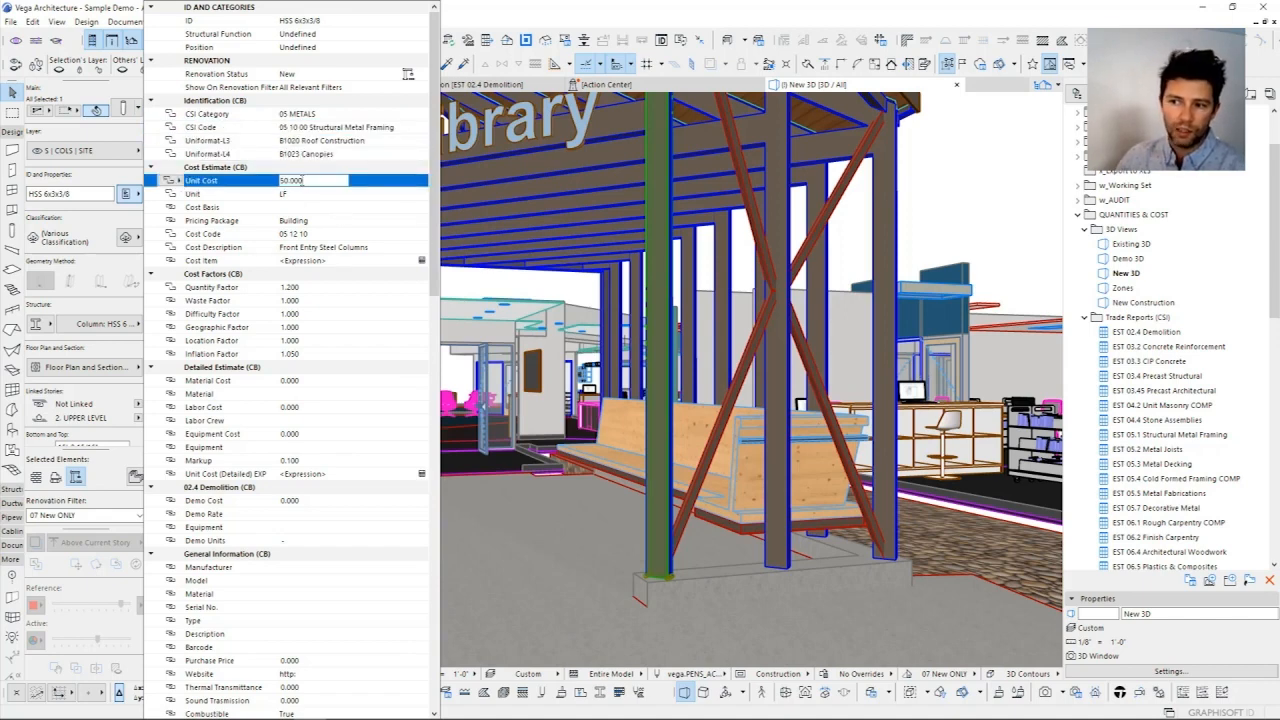
pyautogui.click(318, 196)
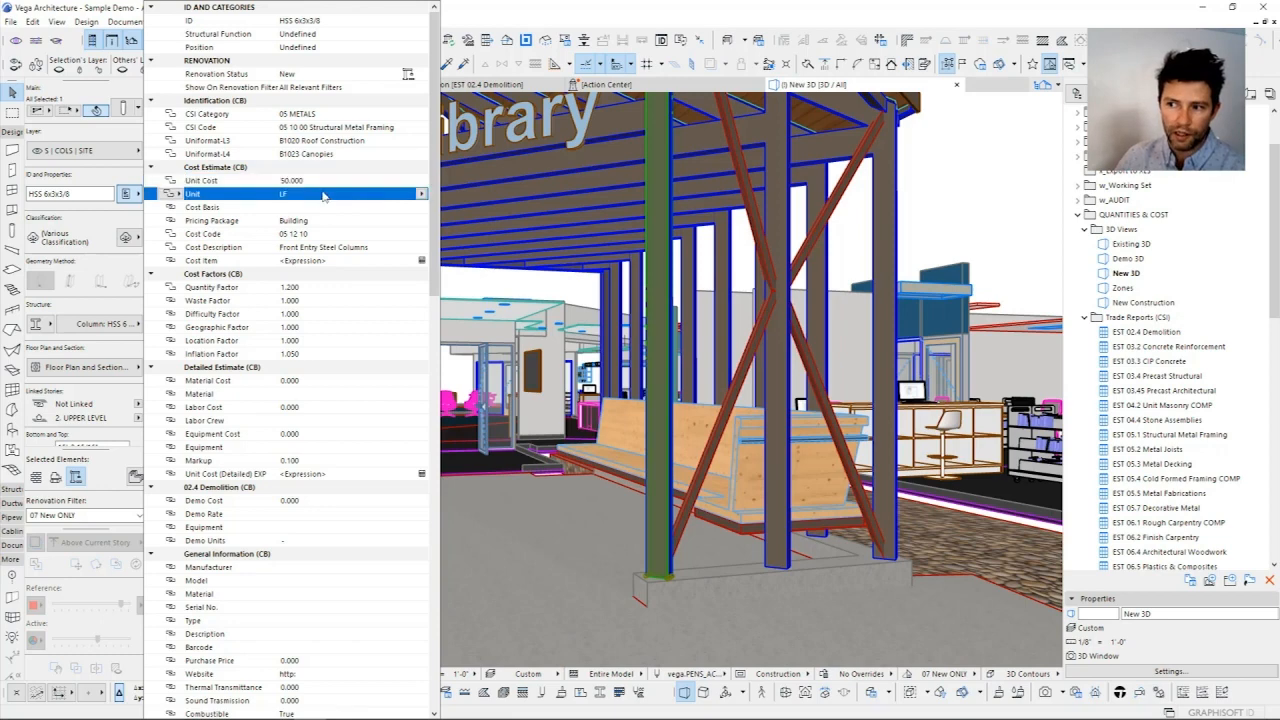
pyautogui.click(421, 196)
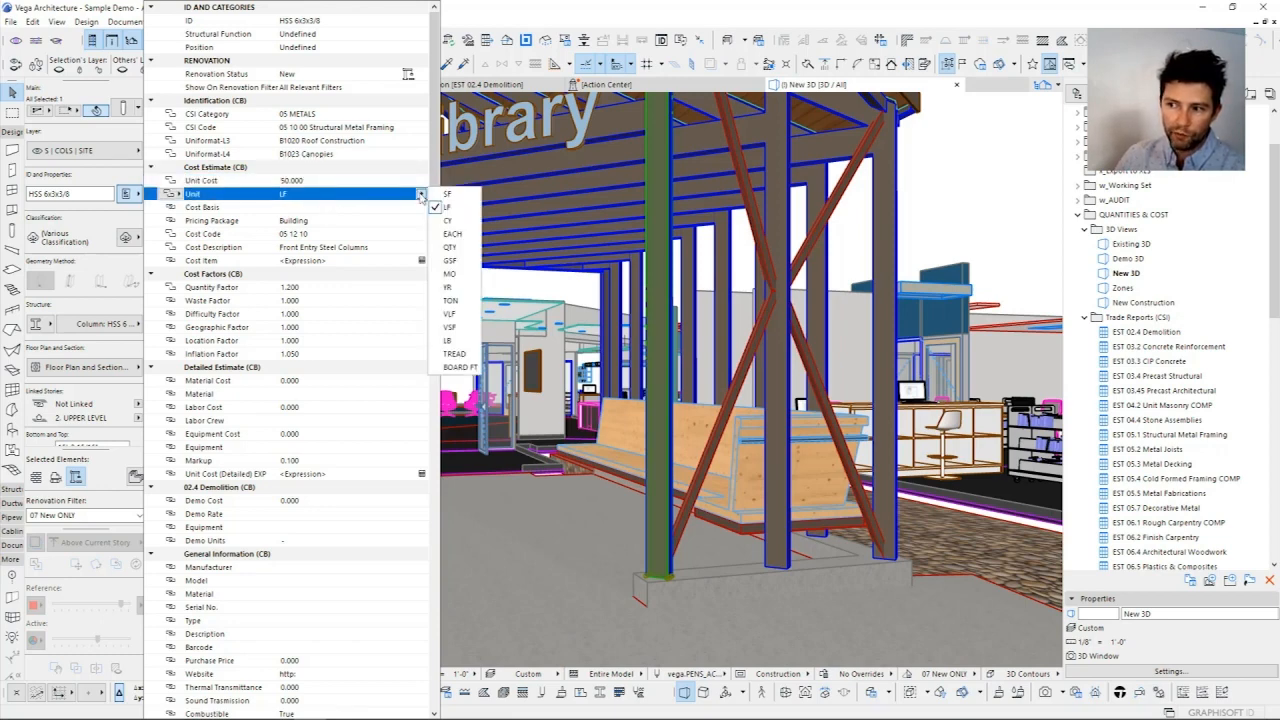
pyautogui.click(418, 196)
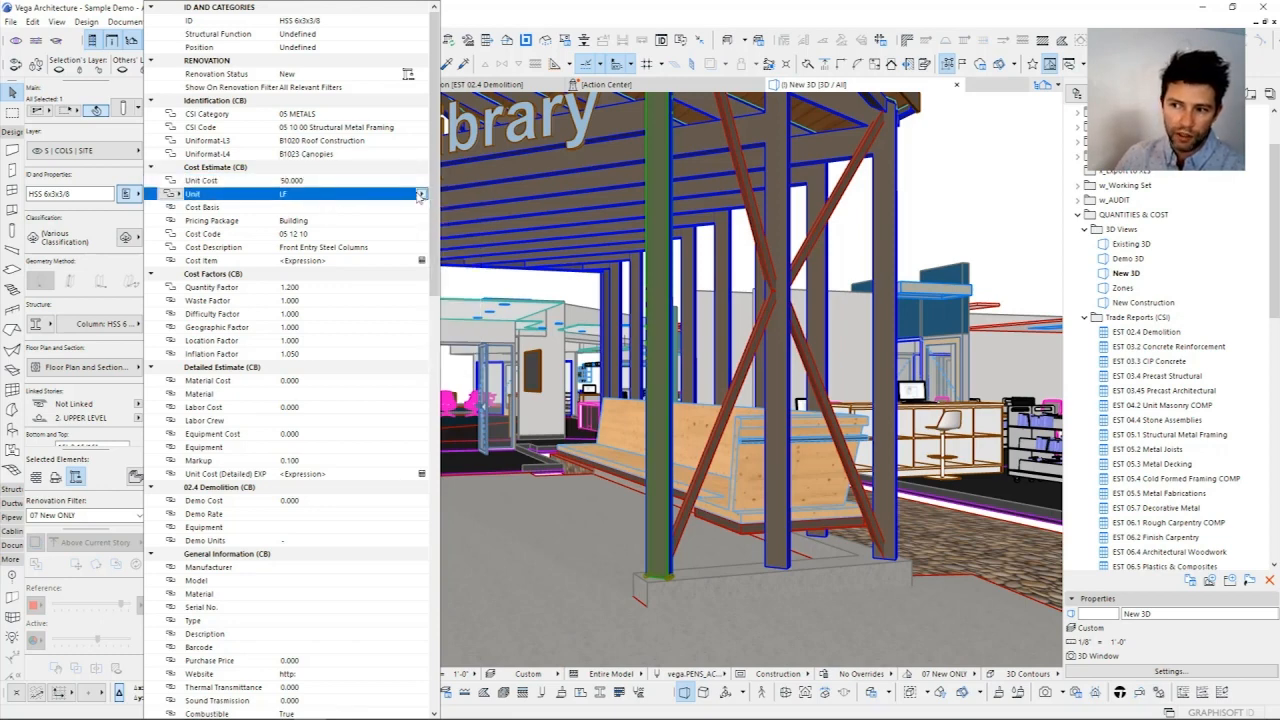
pyautogui.click(297, 288)
pyautogui.click(299, 302)
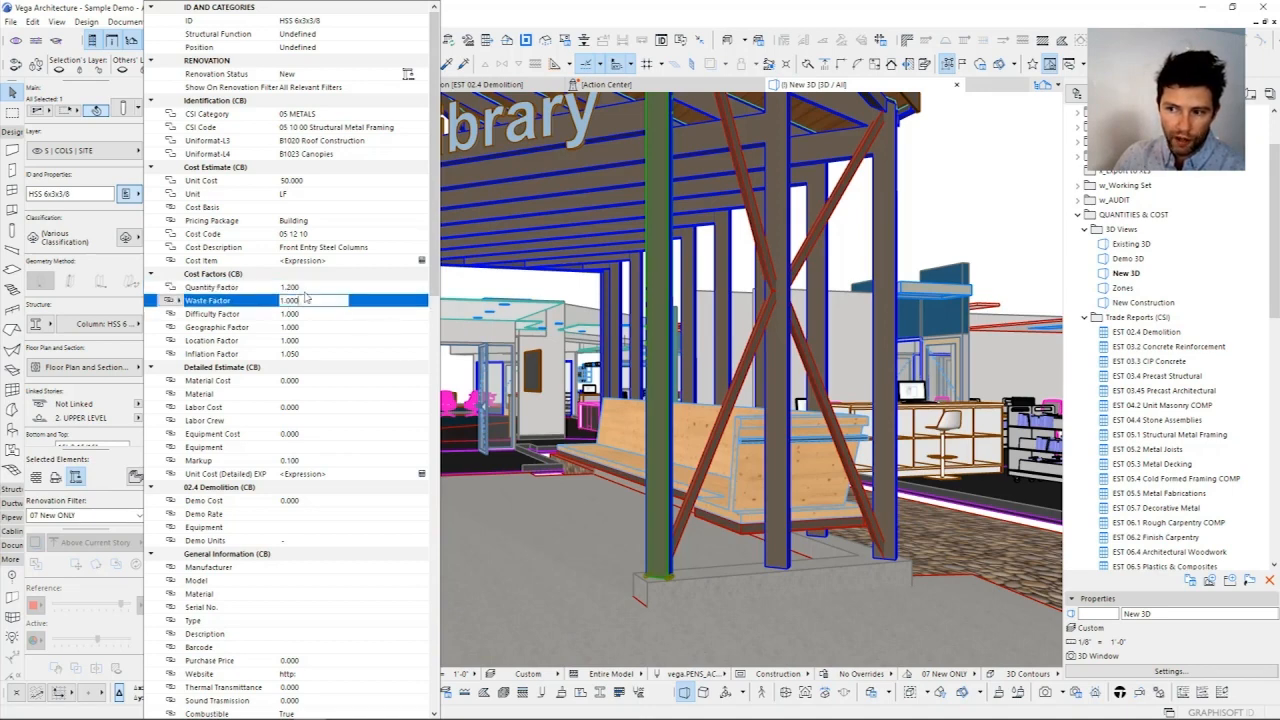
pyautogui.click(297, 288)
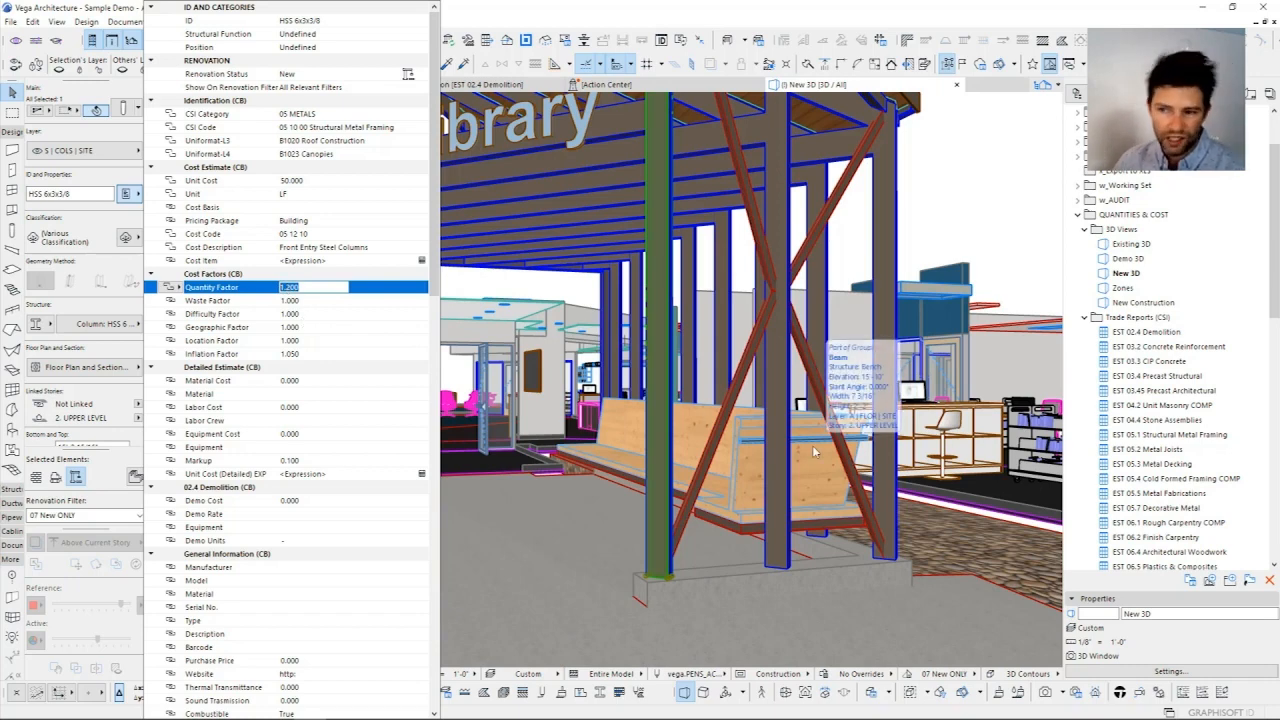
pyautogui.click(780, 383)
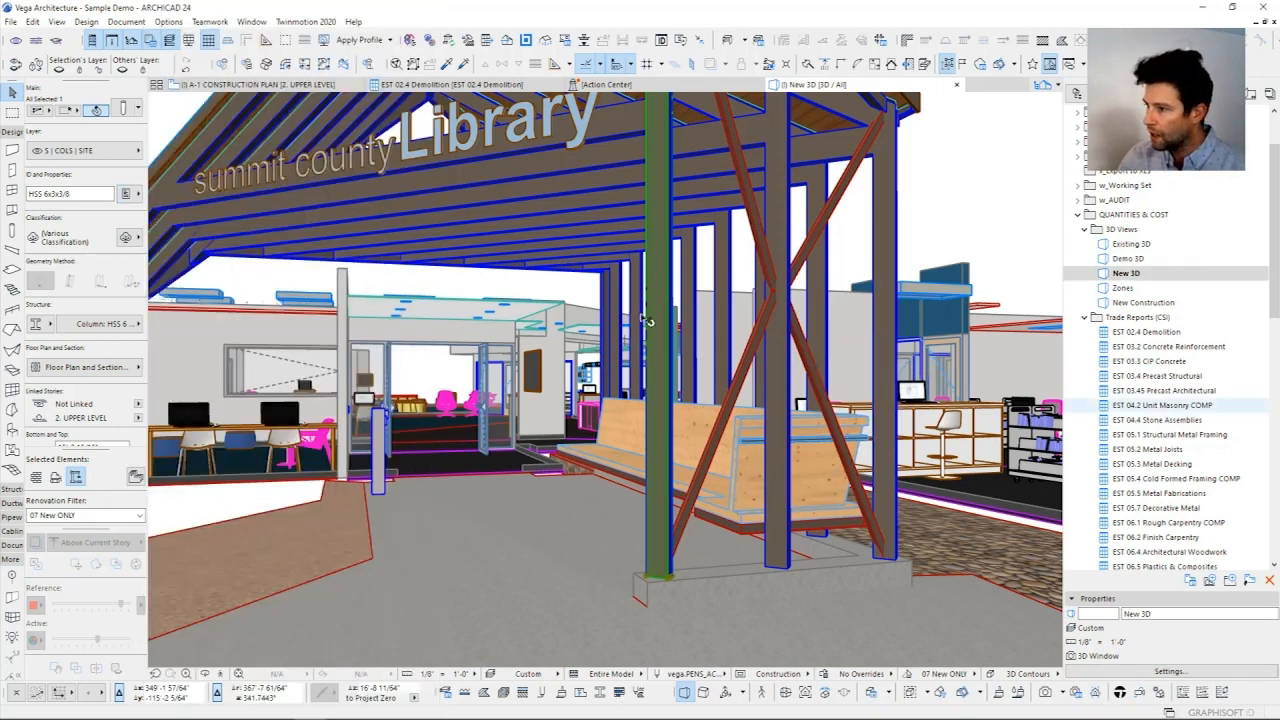
# Step: Open the EST 05.1 Structural Metal Framing schedule, review its cost item headlines and select the Front Entry Steel Beams headline
pyautogui.doubleClick(1160, 436)
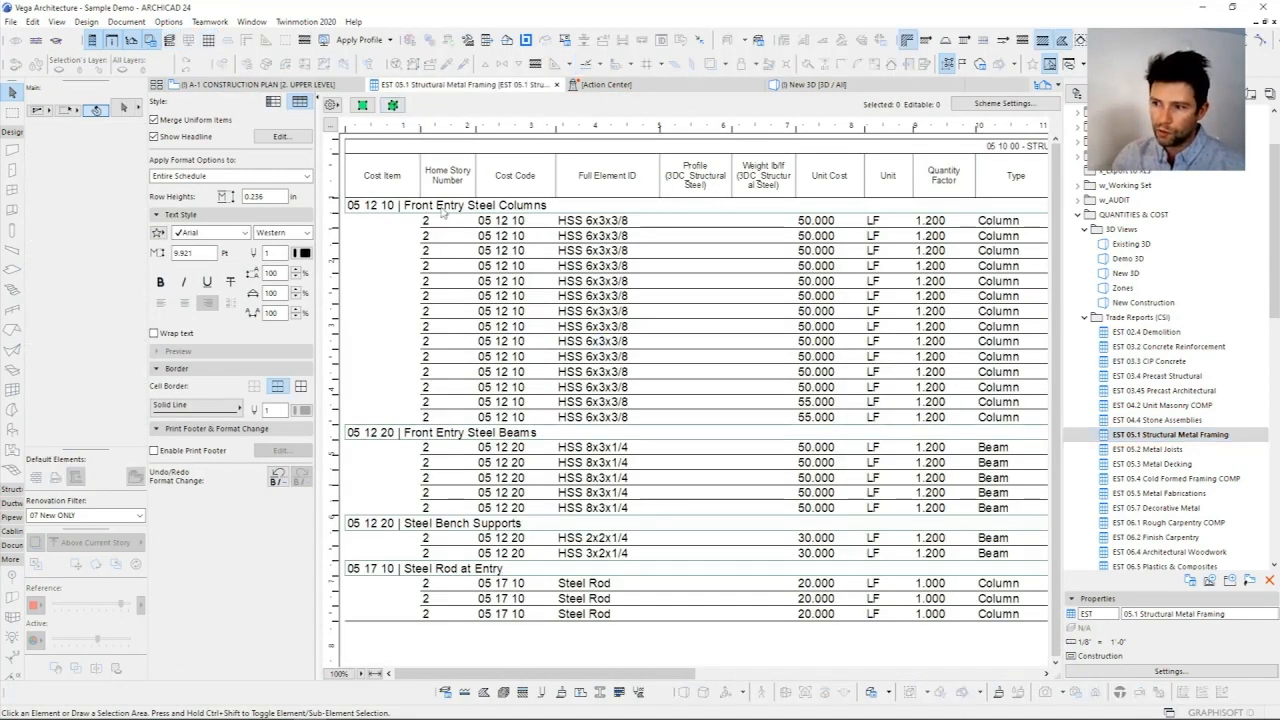
pyautogui.click(352, 210)
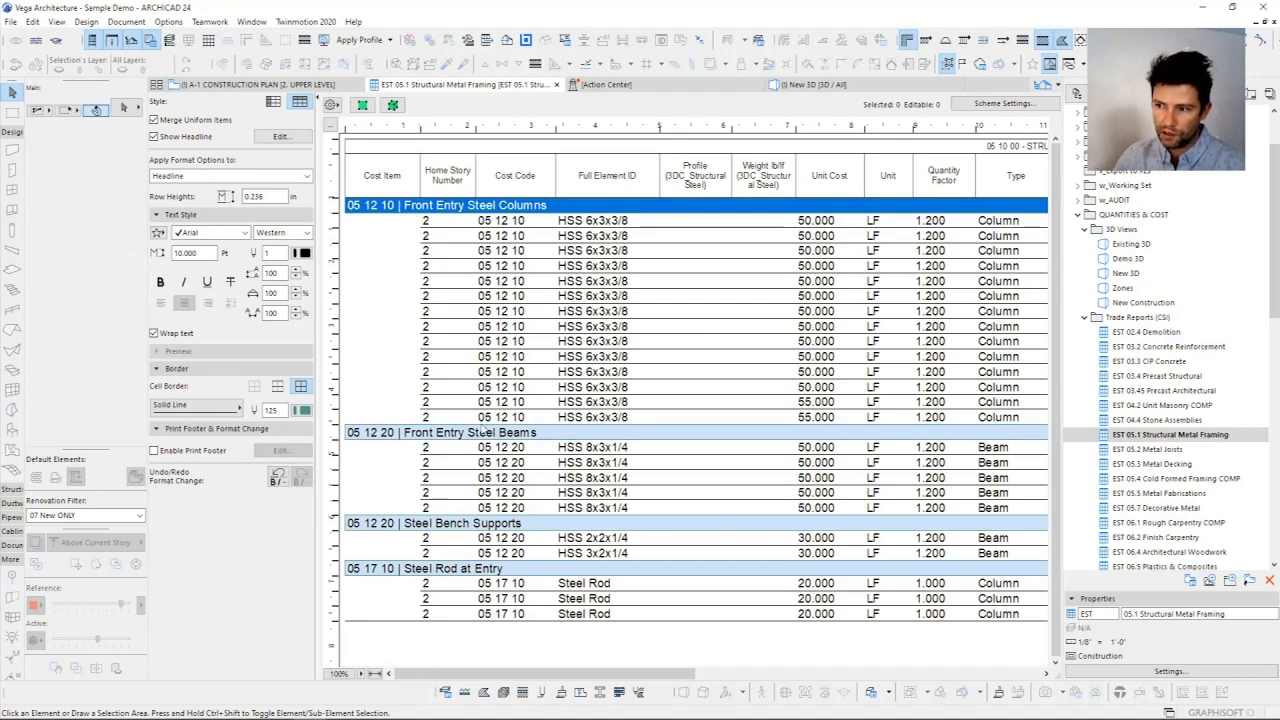
pyautogui.click(437, 433)
pyautogui.click(413, 526)
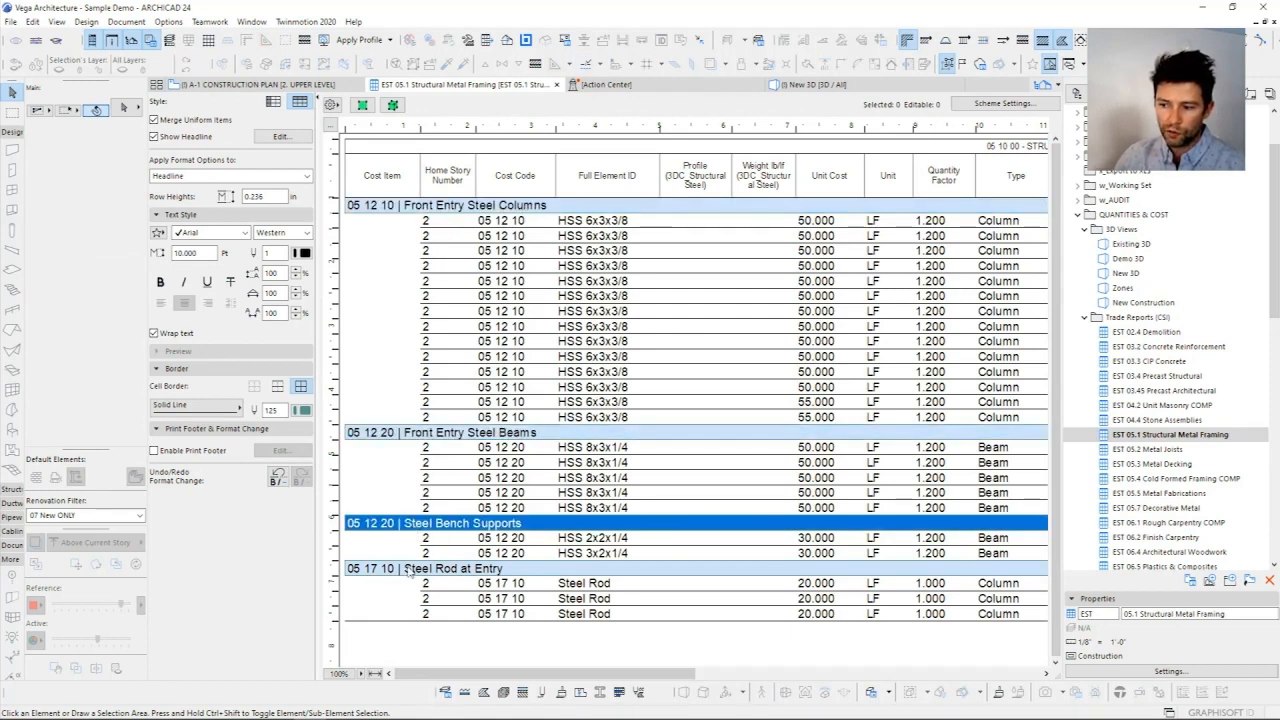
pyautogui.click(389, 558)
pyautogui.click(434, 567)
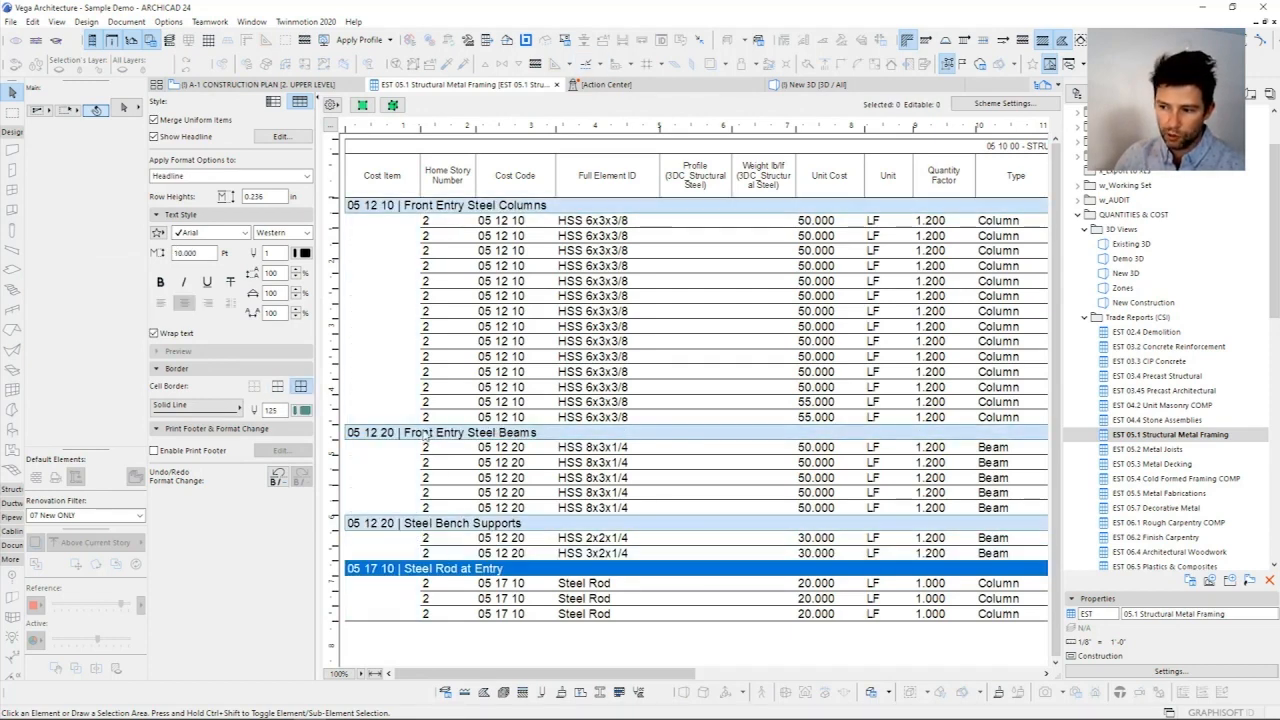
pyautogui.click(425, 436)
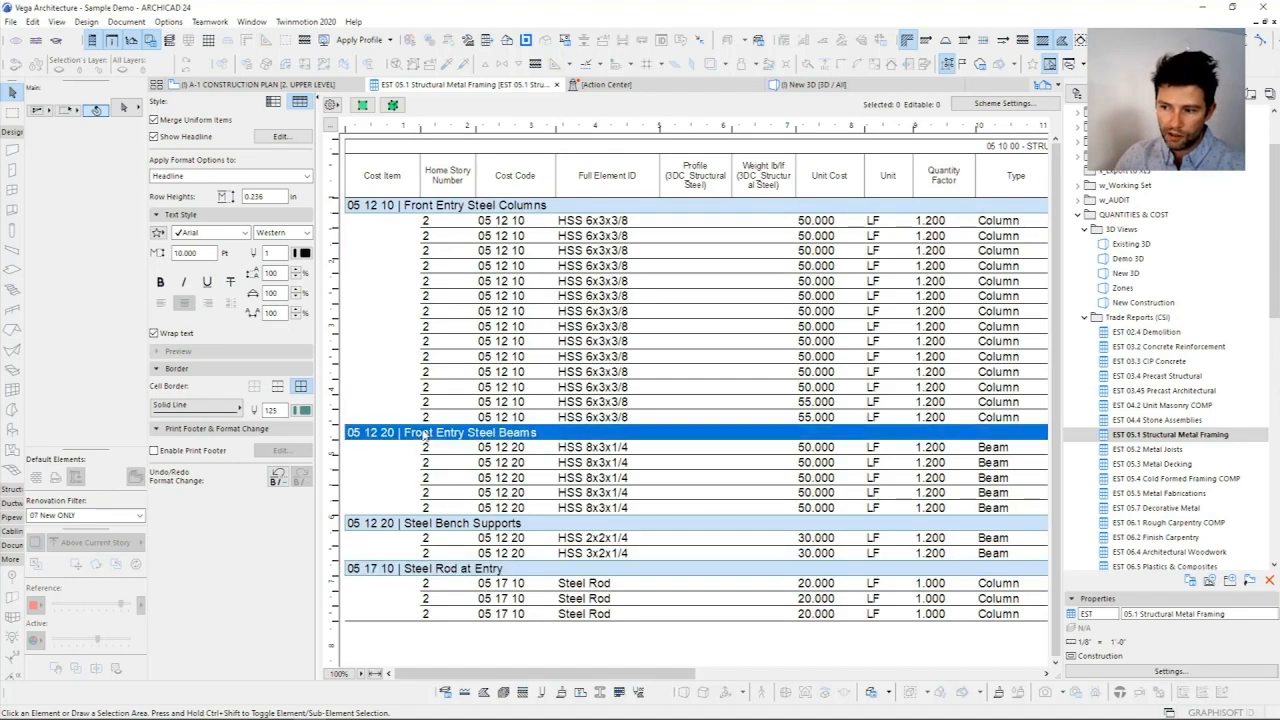
# Step: Show the Front Entry Steel Beams elements in the 3D view, inspect them around the entry canopy and clear the selection
pyautogui.click(393, 106)
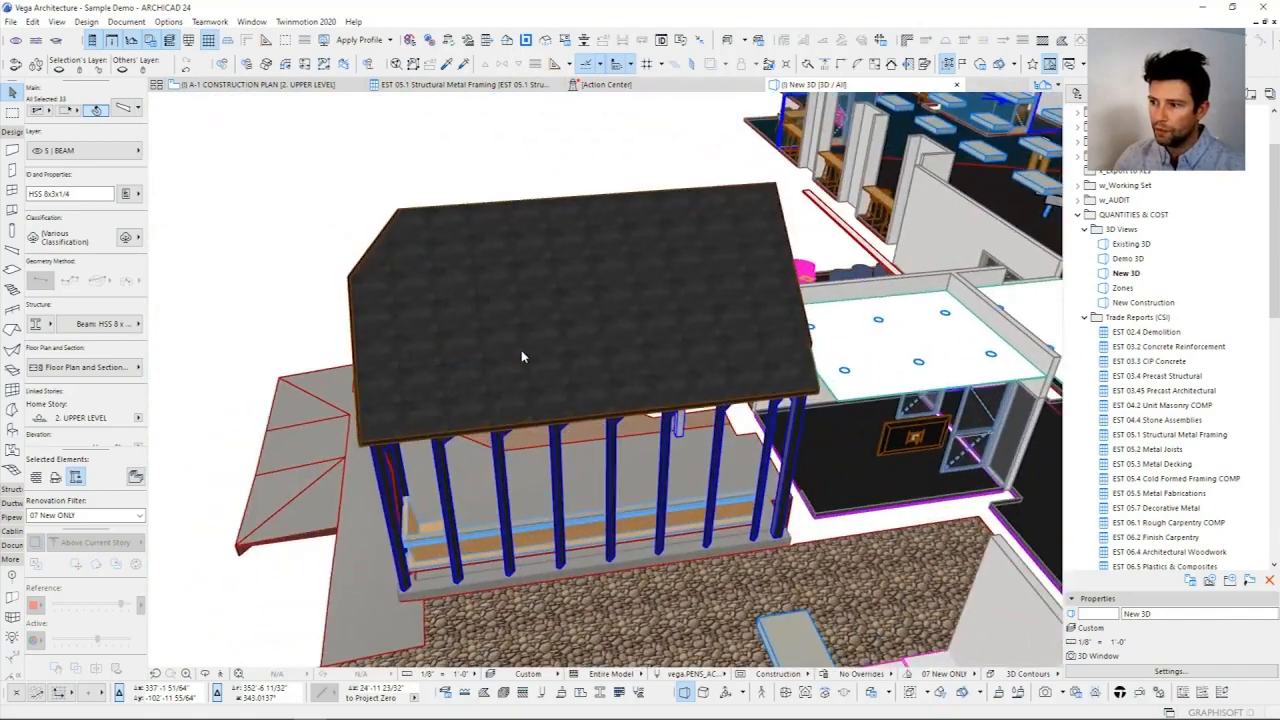
pyautogui.keyDown('shift'); pyautogui.moveTo(521, 350); pyautogui.dragTo(521, 356, button='middle'); pyautogui.keyUp('shift')
pyautogui.press('Escape')
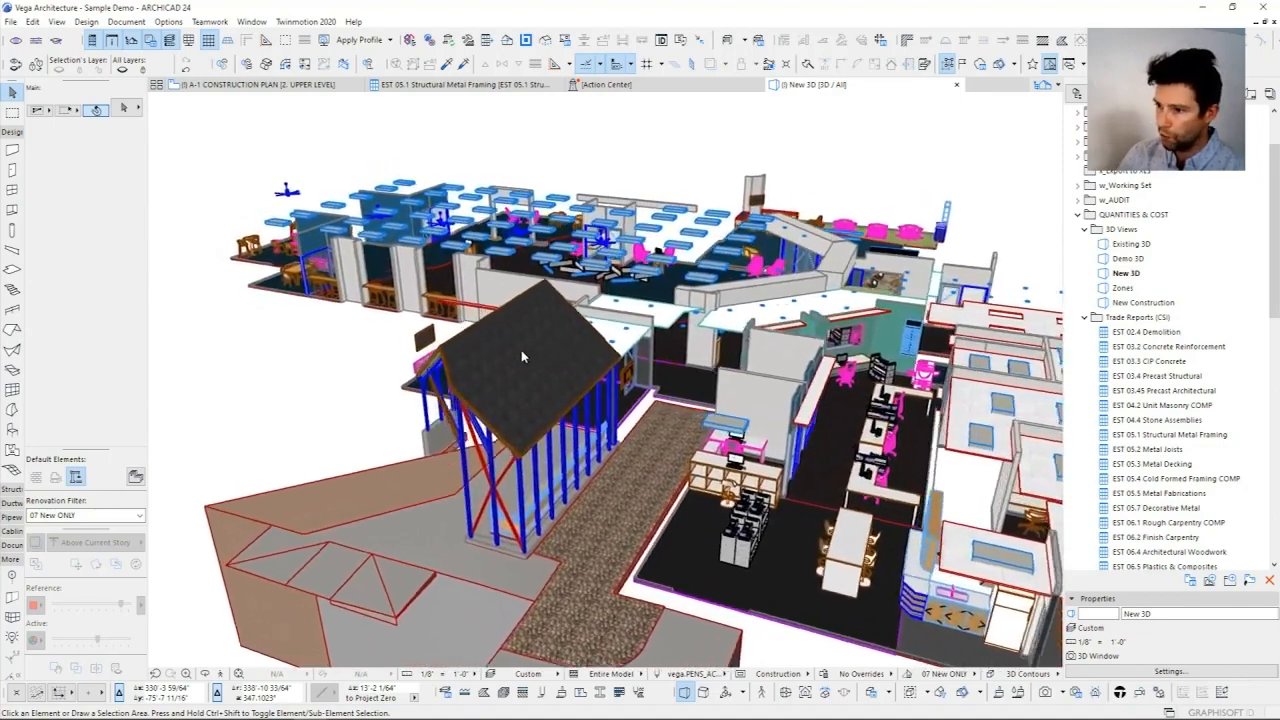
# Step: Inspect the upper level interior in 3D and select the carpet floor finish slab beneath the ceiling lamps
pyautogui.scroll(8, 522, 355)
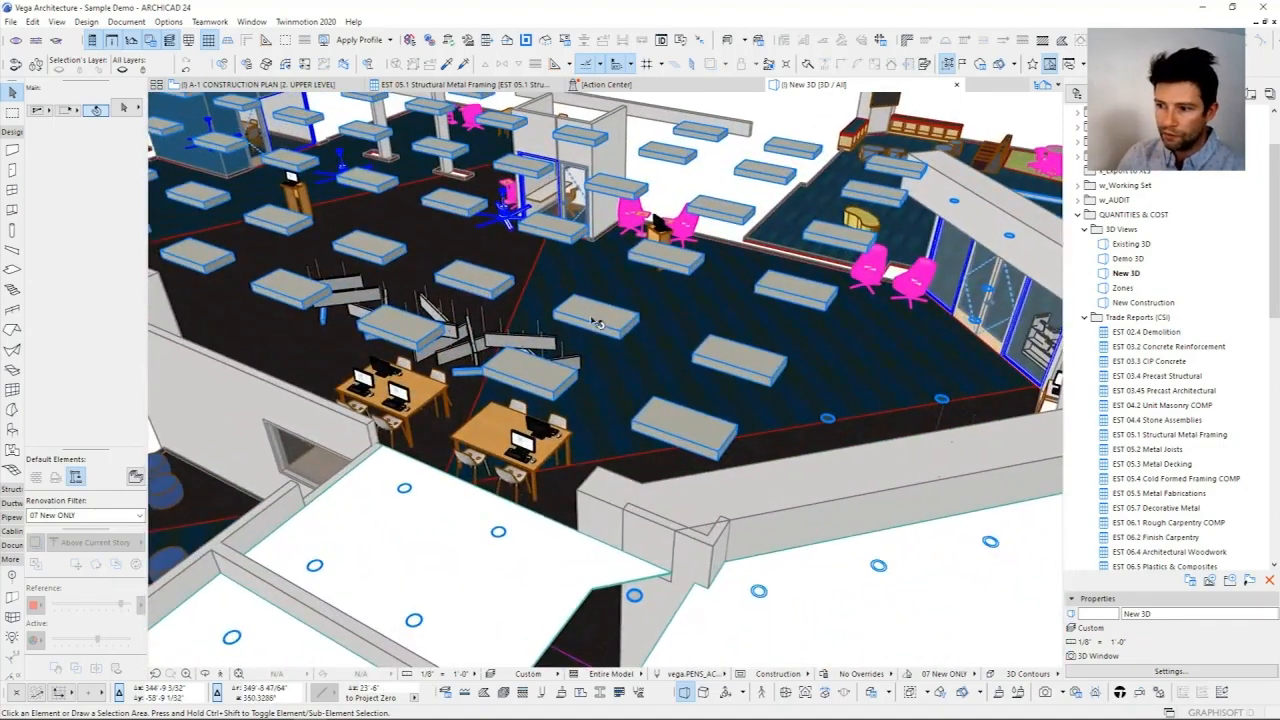
pyautogui.click(595, 323)
pyautogui.keyDown('shift'); pyautogui.moveTo(595, 323); pyautogui.dragTo(645, 387, button='middle'); pyautogui.keyUp('shift')
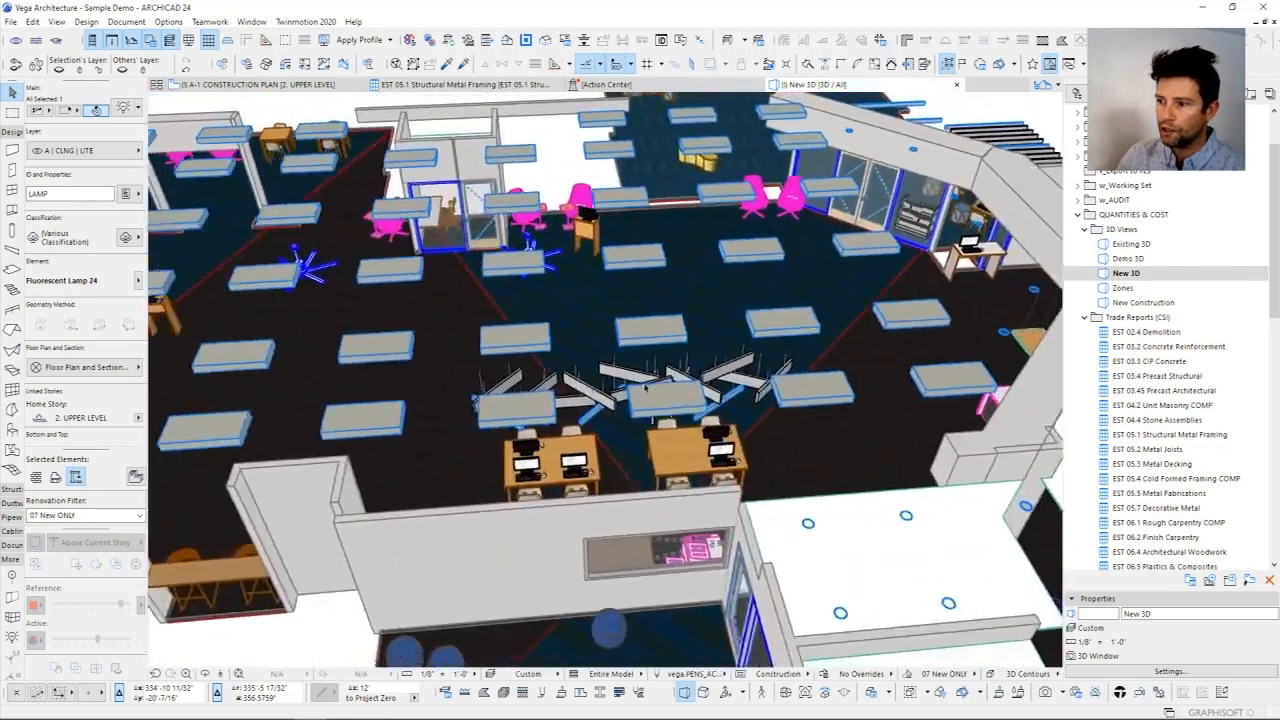
pyautogui.scroll(-10, 645, 387)
pyautogui.click(588, 358)
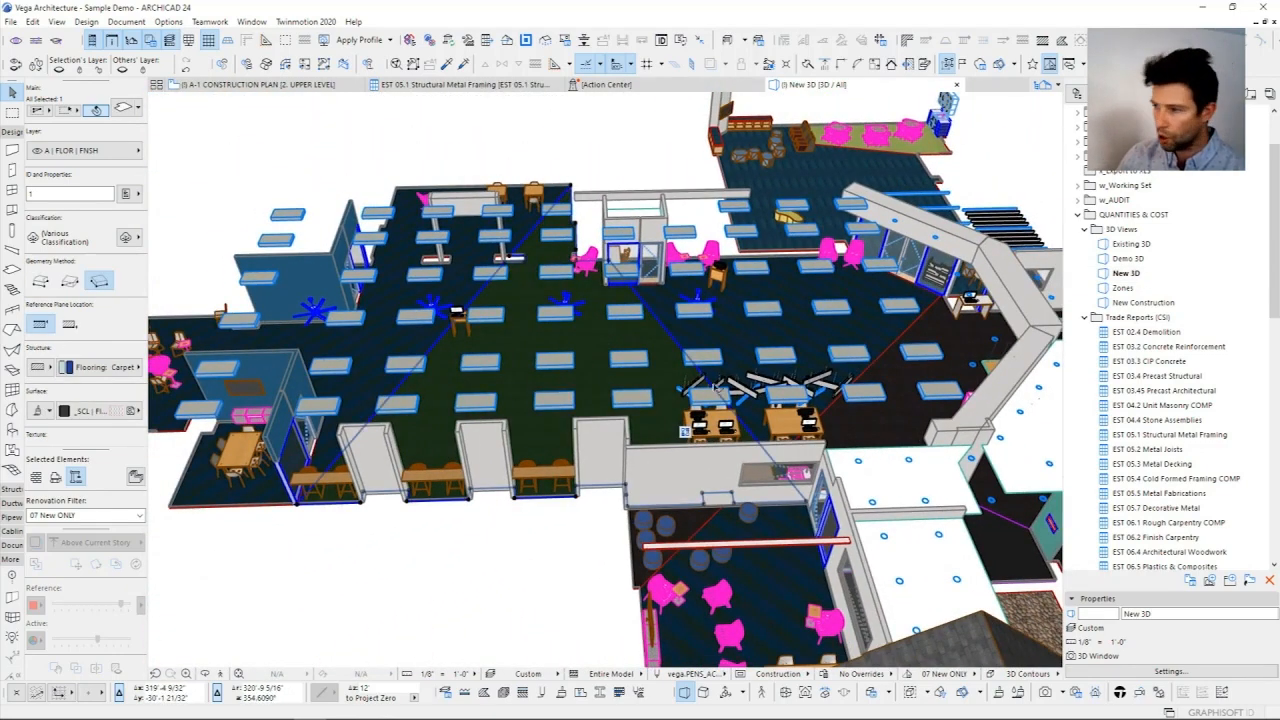
# Step: Open the EST 09.6 Flooring schedule's scheme settings and review the options for its CSI Code criterion, 09 60 00 Flooring
pyautogui.scroll(-10, 1160, 430)
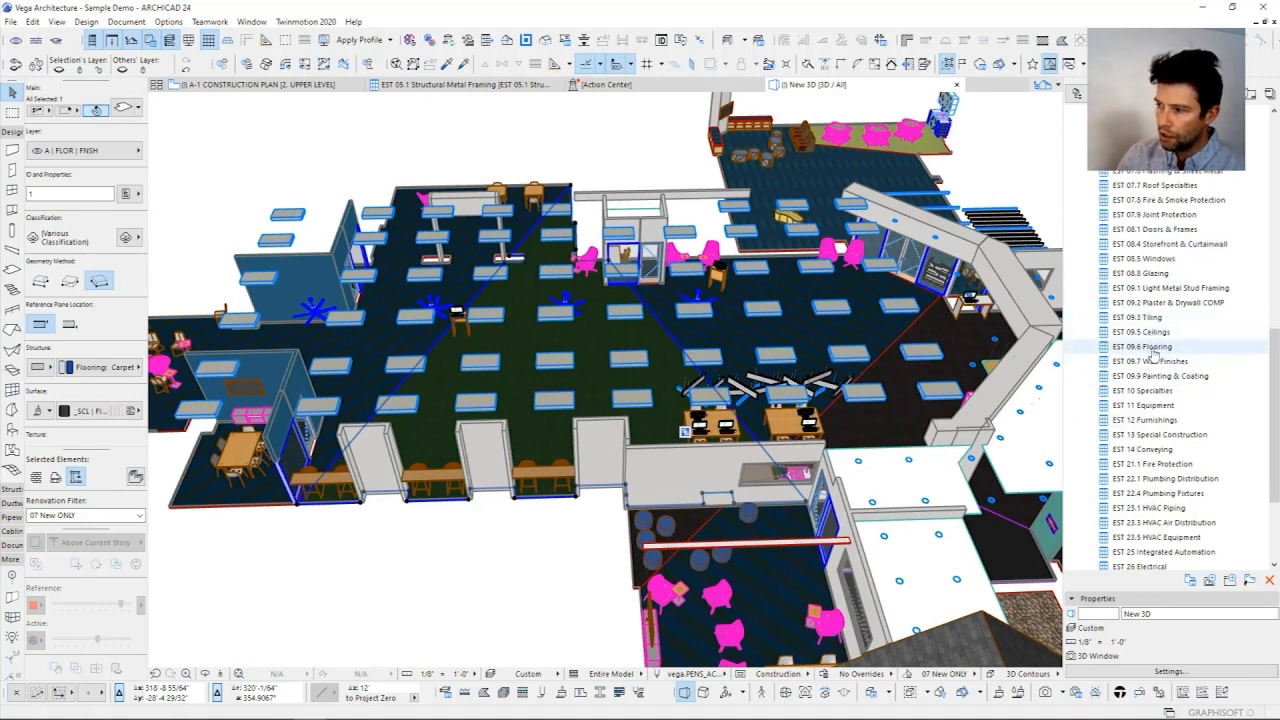
pyautogui.doubleClick(1150, 347)
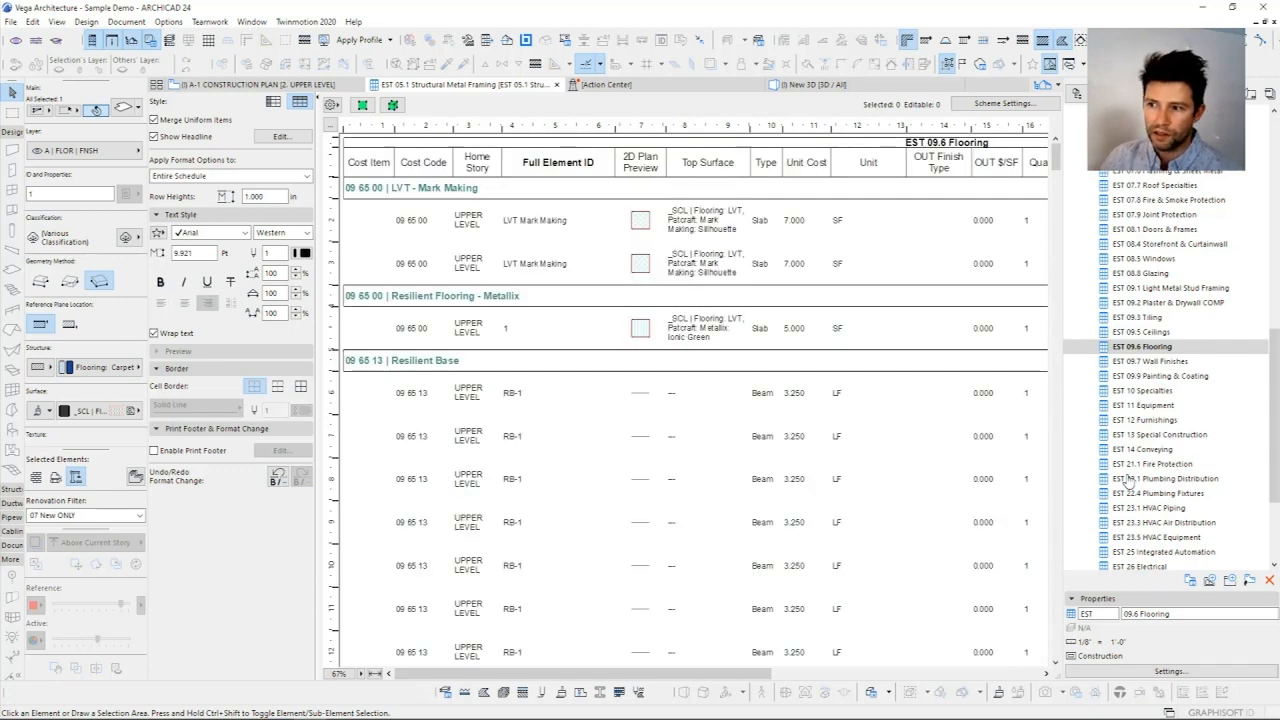
pyautogui.click(1003, 103)
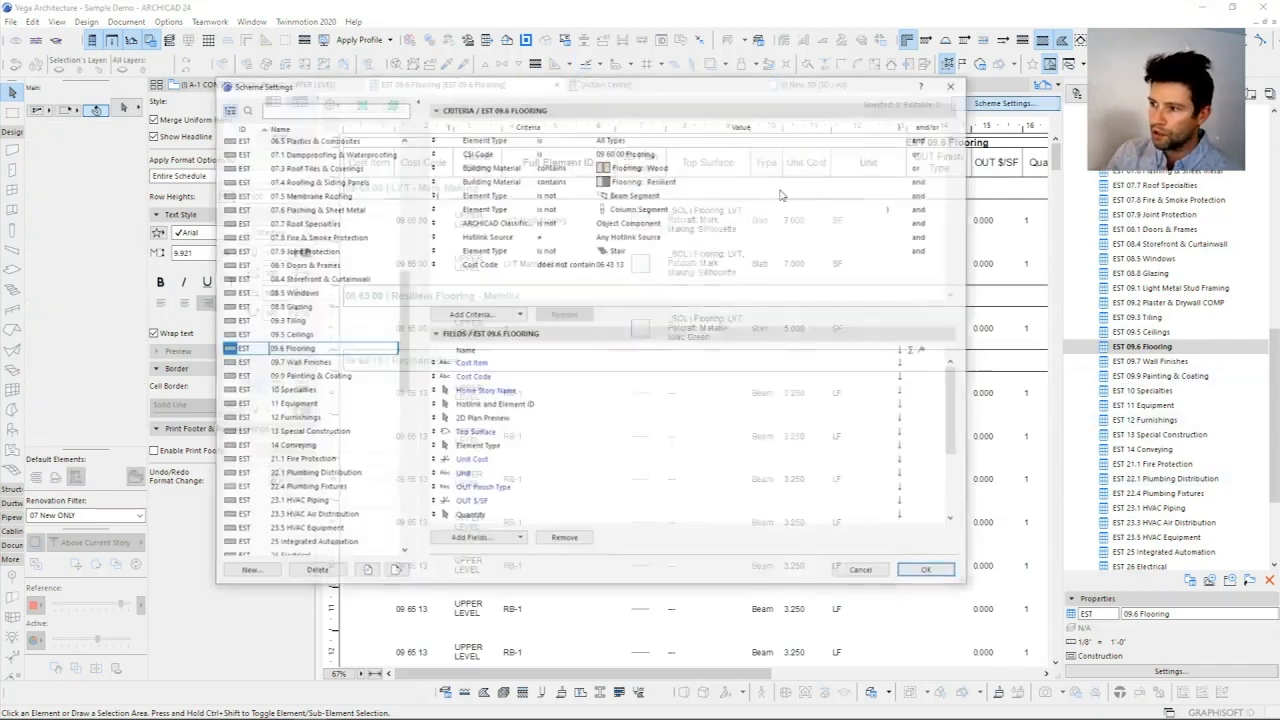
pyautogui.click(618, 155)
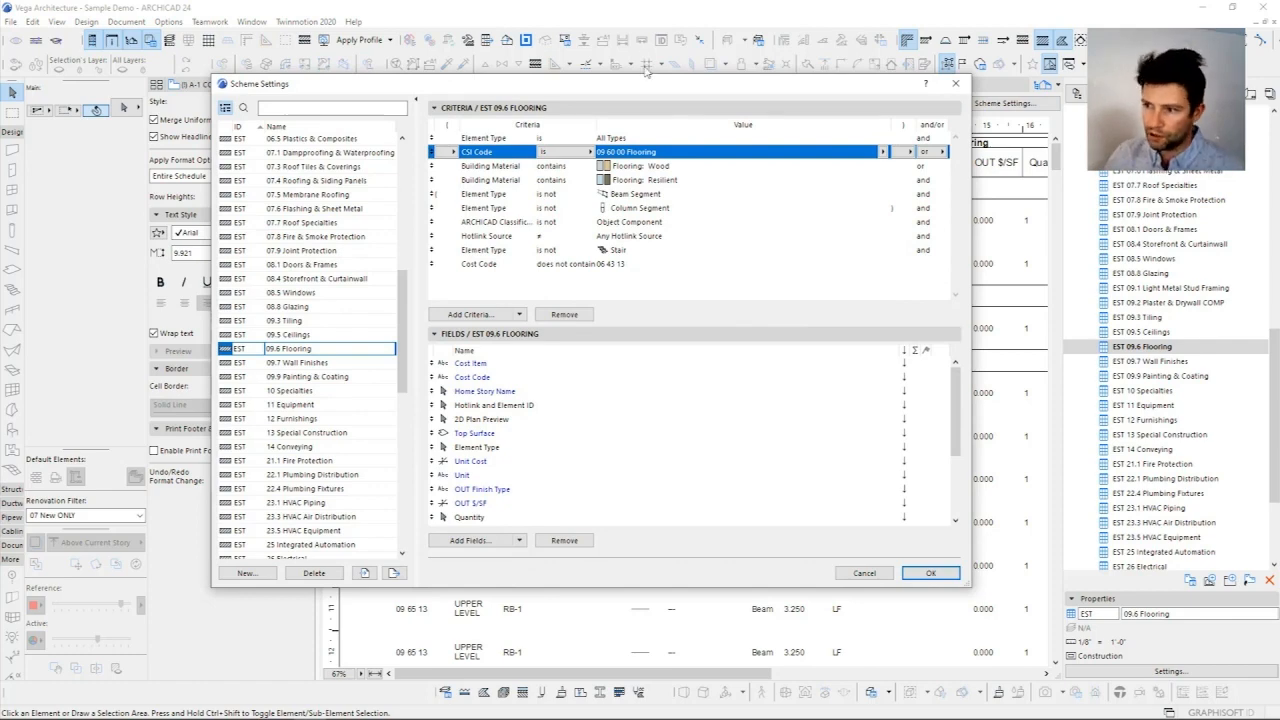
pyautogui.moveTo(647, 85); pyautogui.dragTo(652, 103)
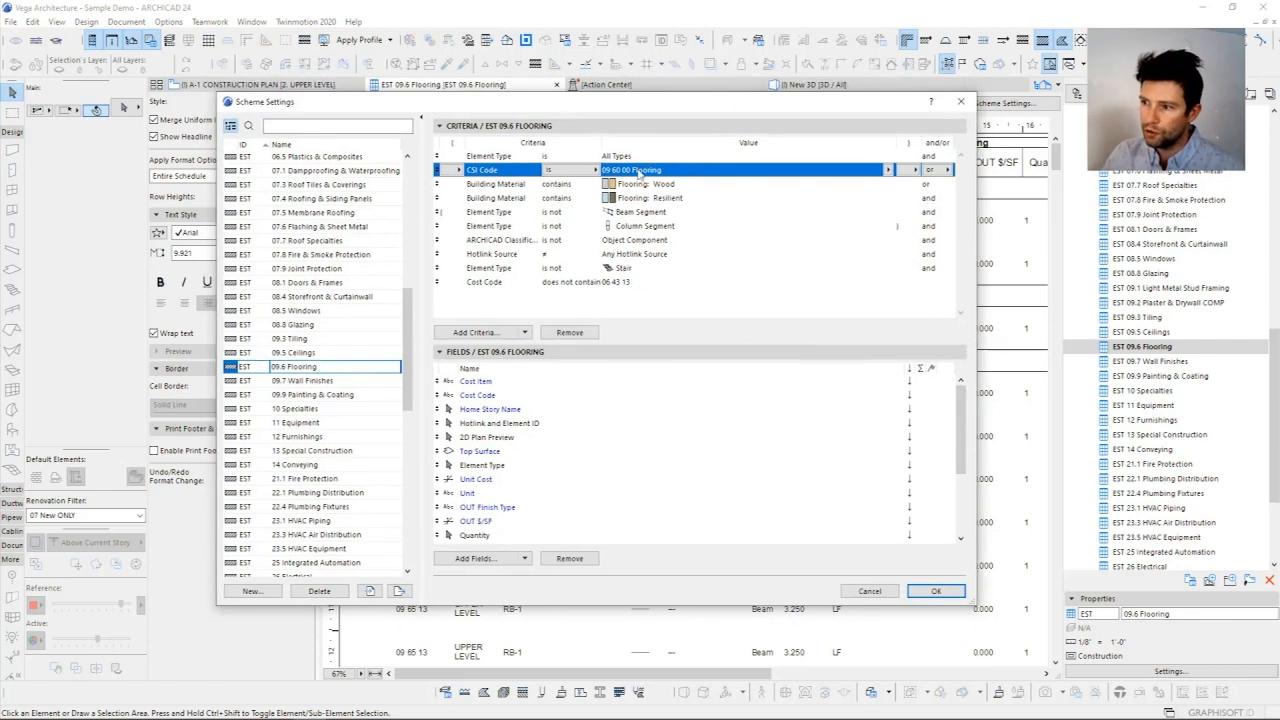
pyautogui.click(888, 170)
pyautogui.scroll(-3, 982, 621)
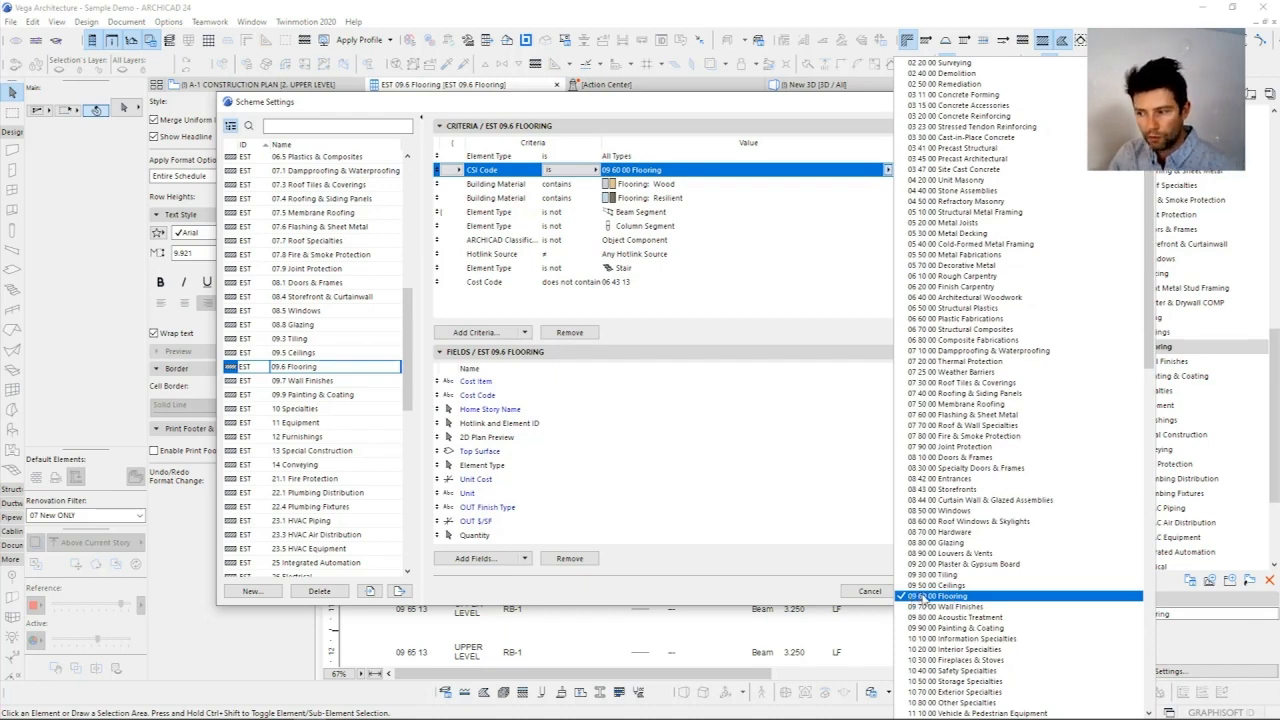
# Step: Review the Building Material criteria for Flooring: Wood and Flooring: Resilient, browsing the available building materials
pyautogui.click(700, 185)
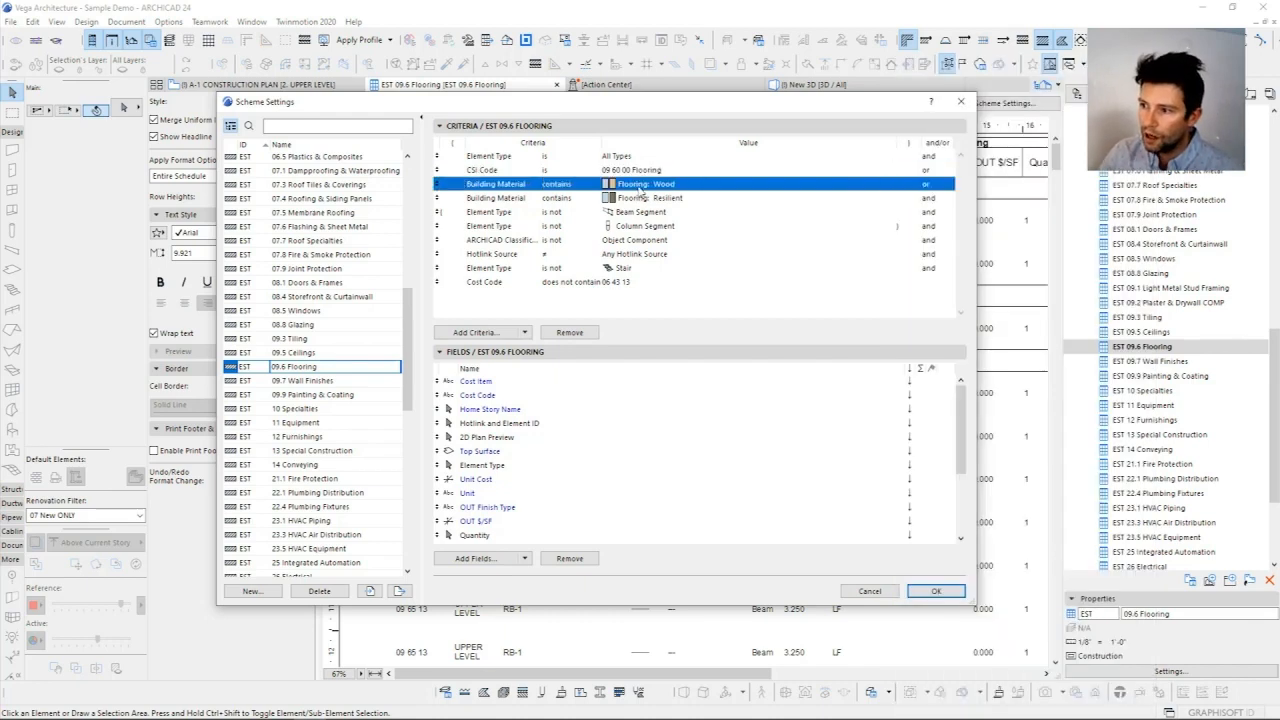
pyautogui.click(889, 185)
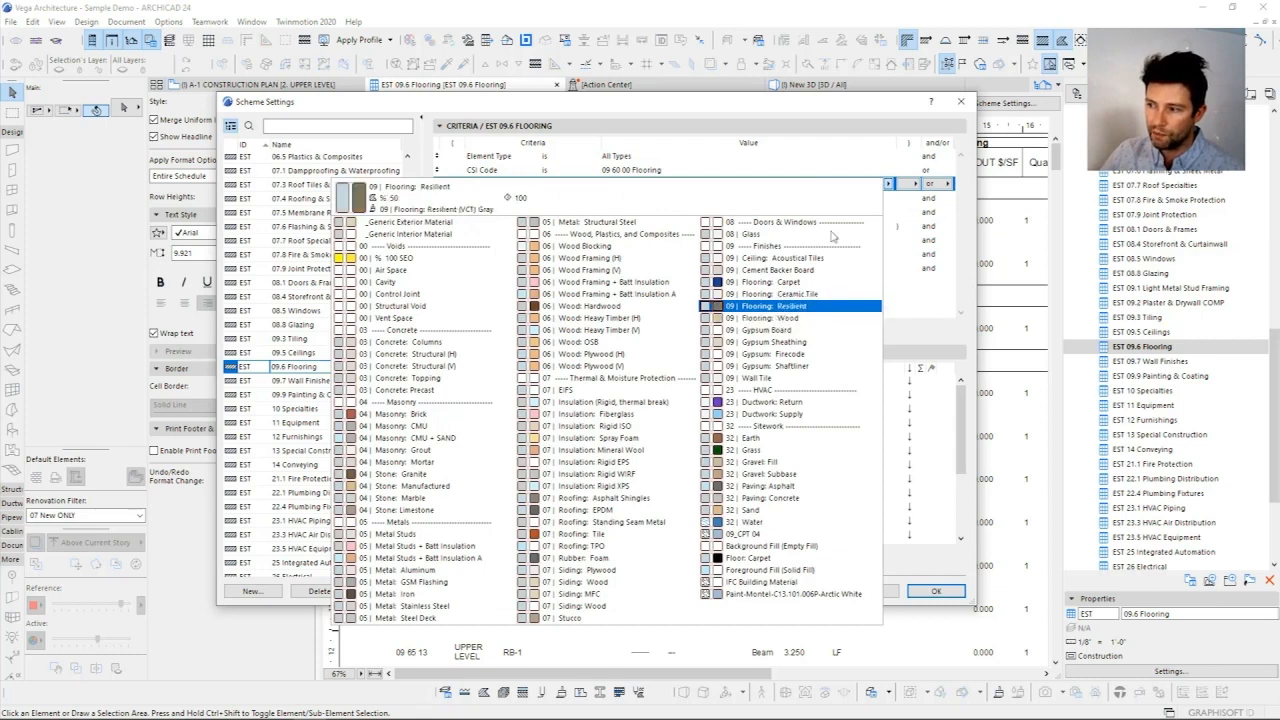
pyautogui.click(767, 305)
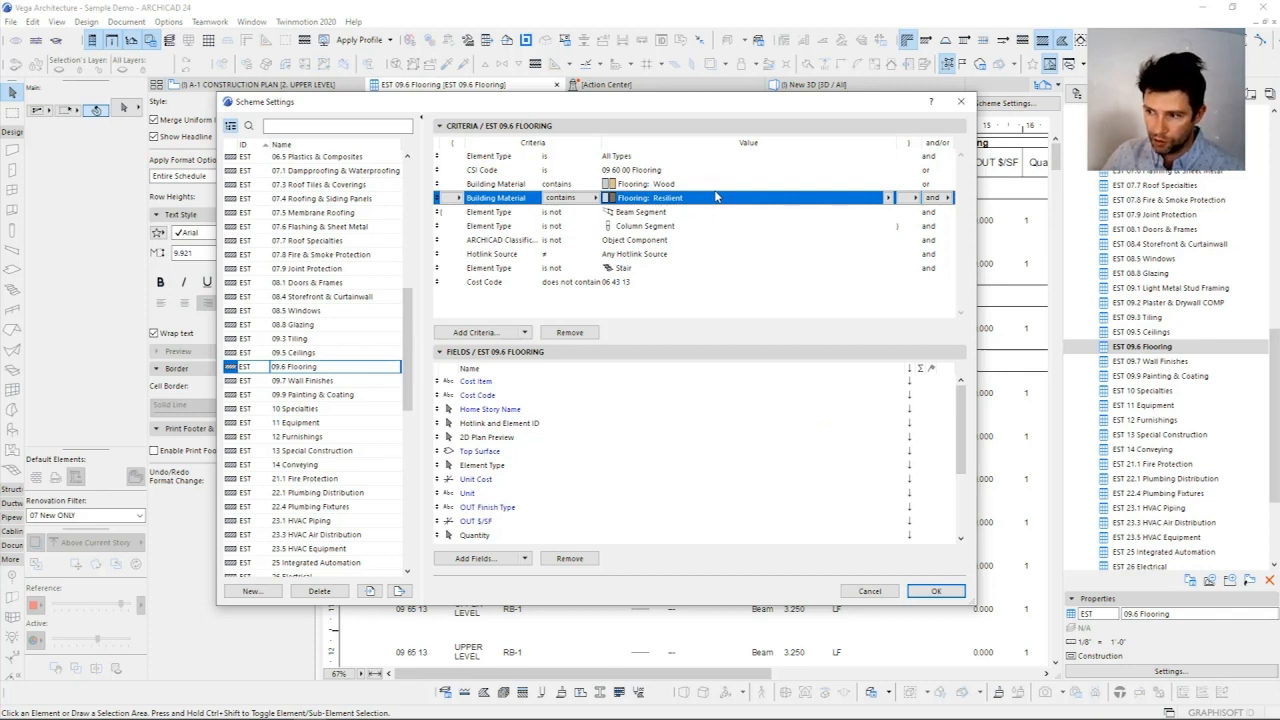
# Step: Review the remaining flooring criteria for element type, ARCHICAD classification, hotlink source and cost code, and close the scheme settings
pyautogui.press('Down')
pyautogui.press('Down')
pyautogui.press('Down')
pyautogui.press('Down')
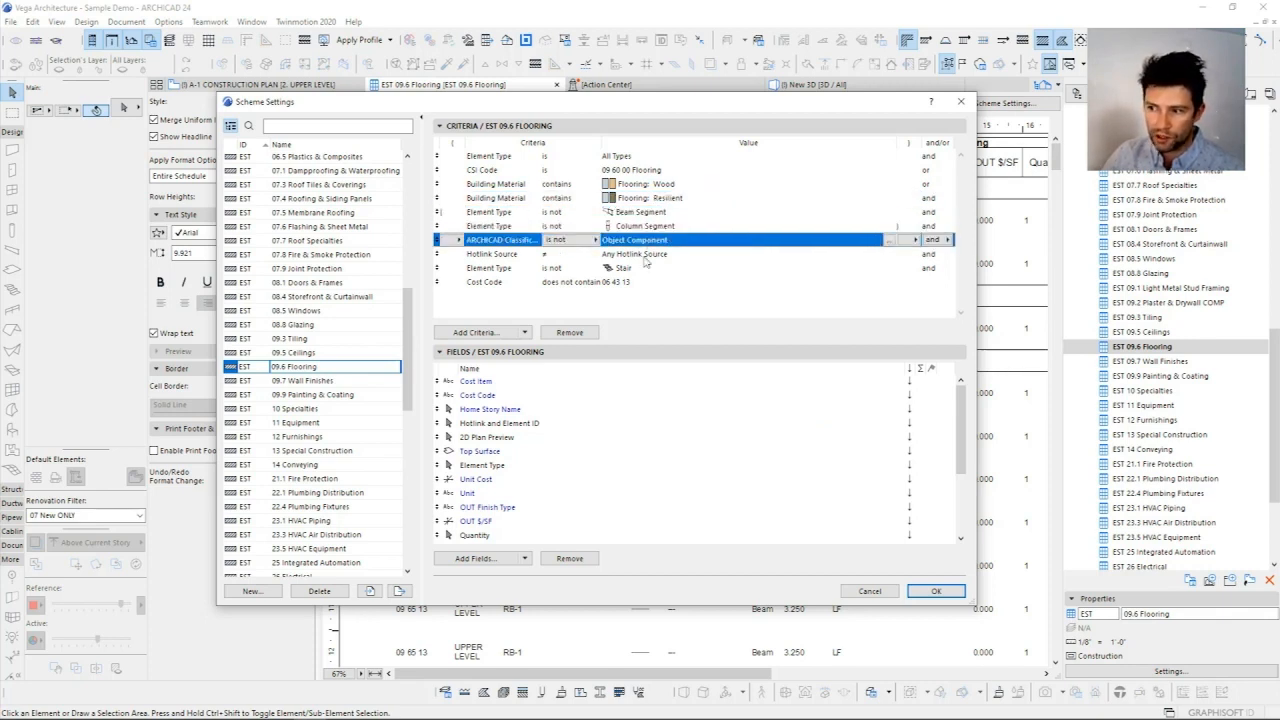
pyautogui.press('Down')
pyautogui.press('Down')
pyautogui.click(633, 306)
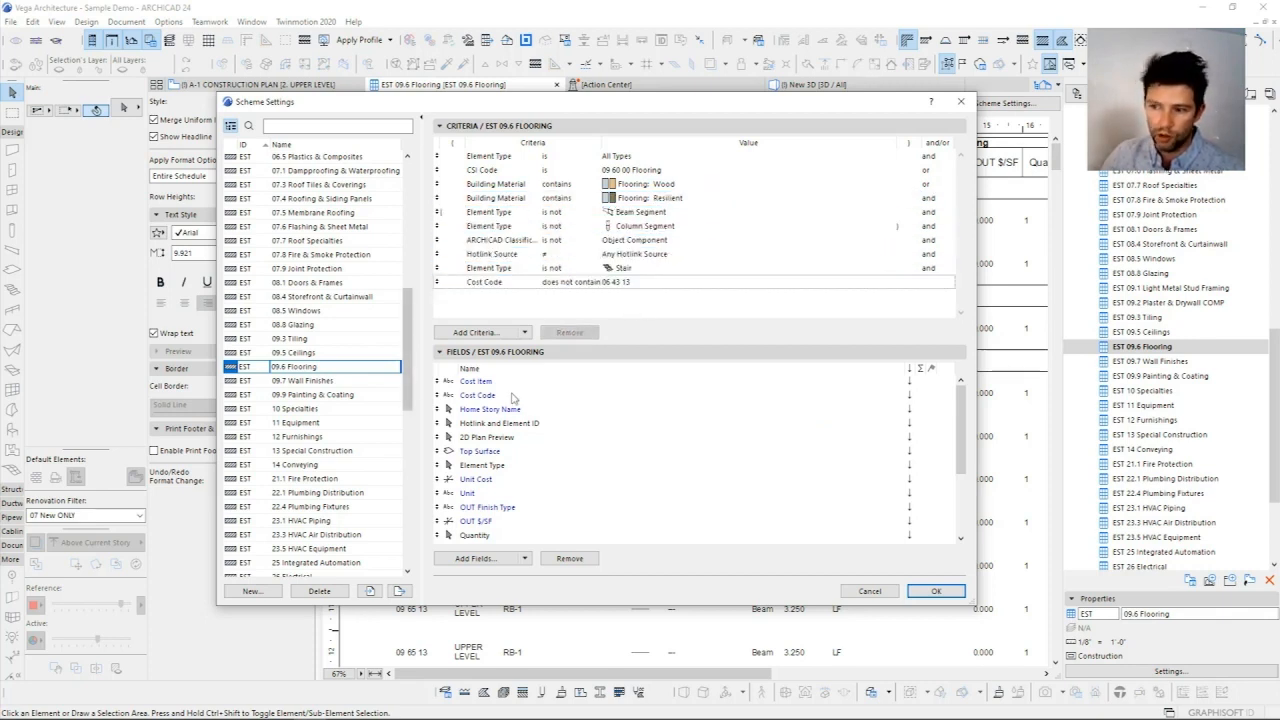
pyautogui.click(936, 591)
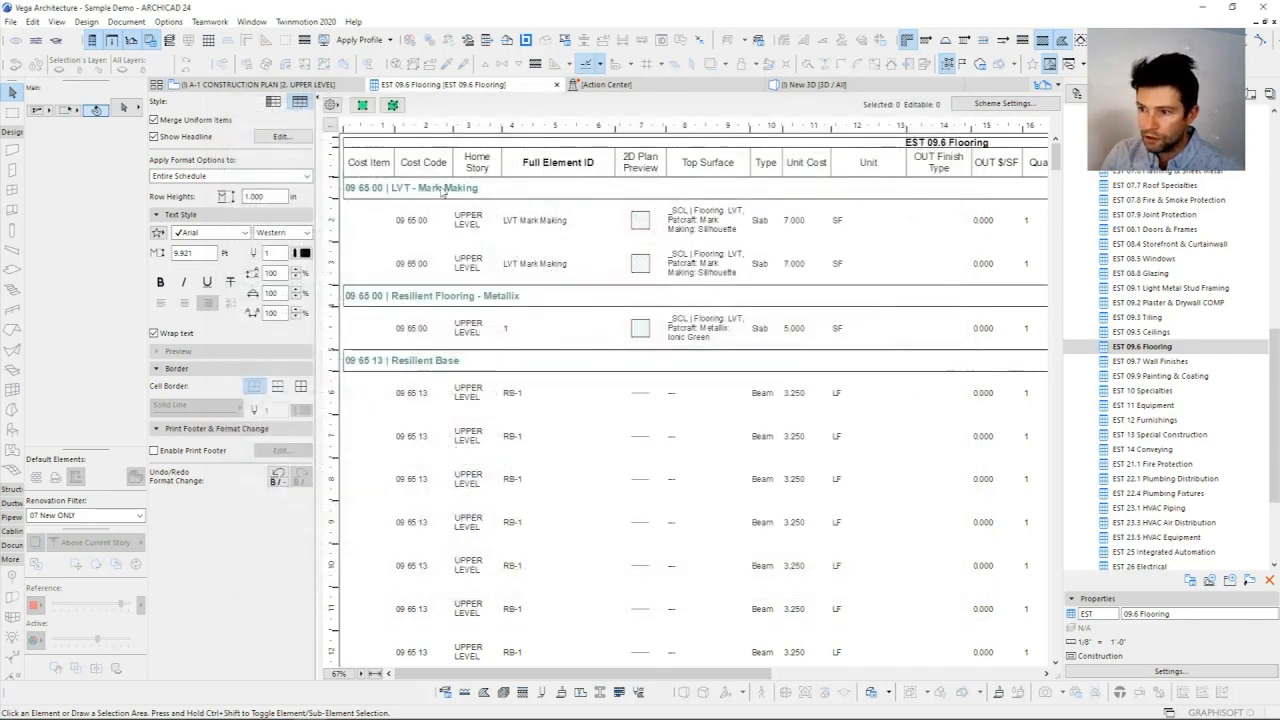
# Step: Select the 09 65 13 Resilient Base headline, review its entries and show its elements in the 3D view
pyautogui.click(412, 366)
pyautogui.scroll(-5, 734, 271)
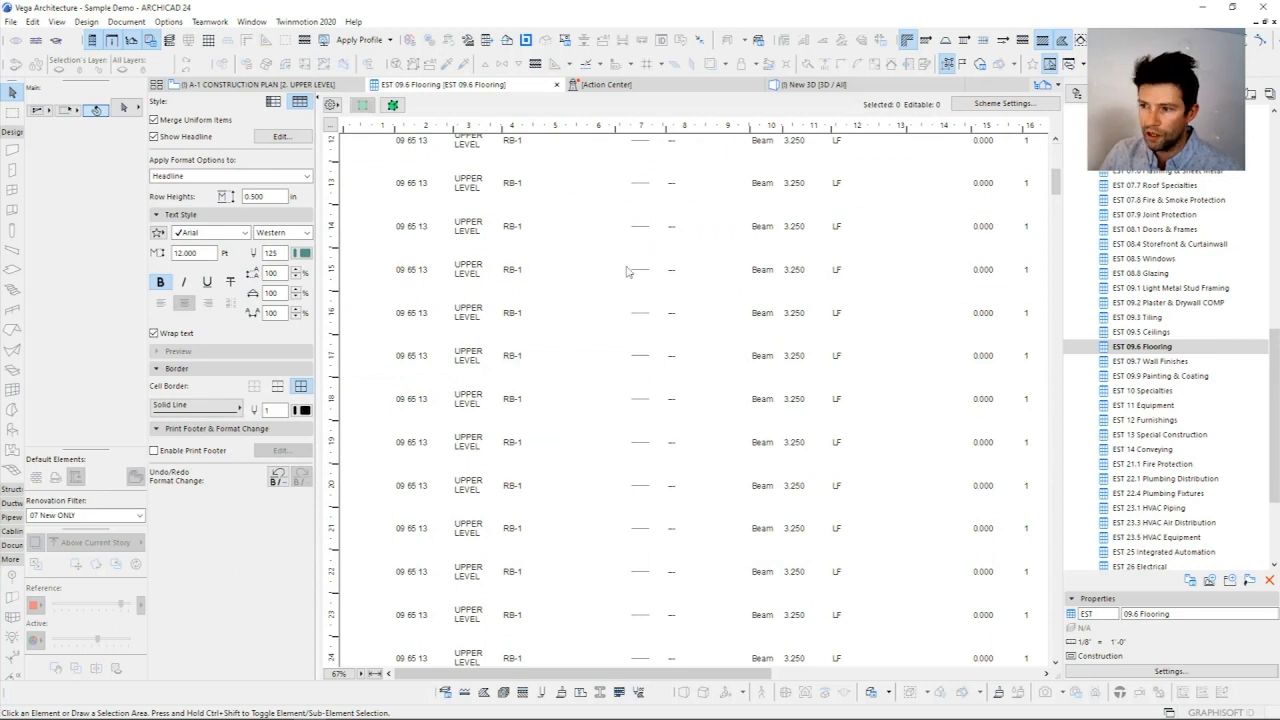
pyautogui.scroll(5, 629, 271)
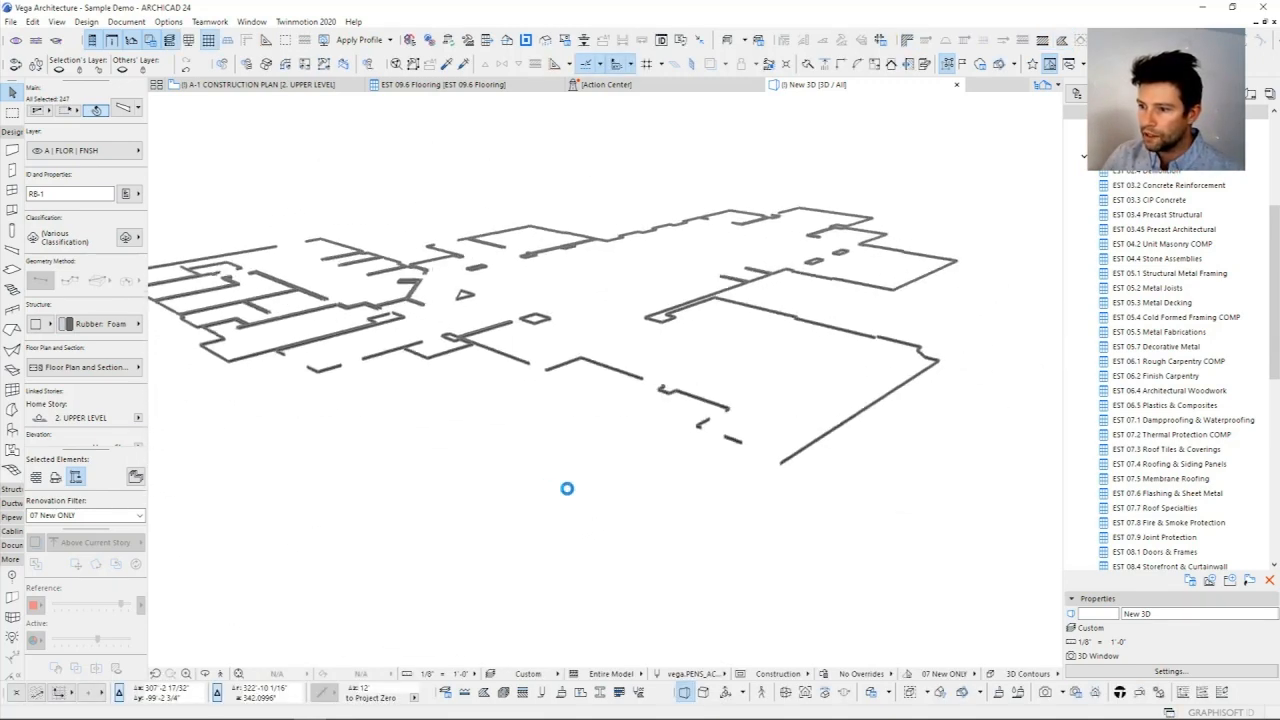
# Step: Review the resilient base's CSI Category, CSI Code, Uniformat-L3 and Uniformat-L4 properties with their options, and close the properties
pyautogui.click(128, 196)
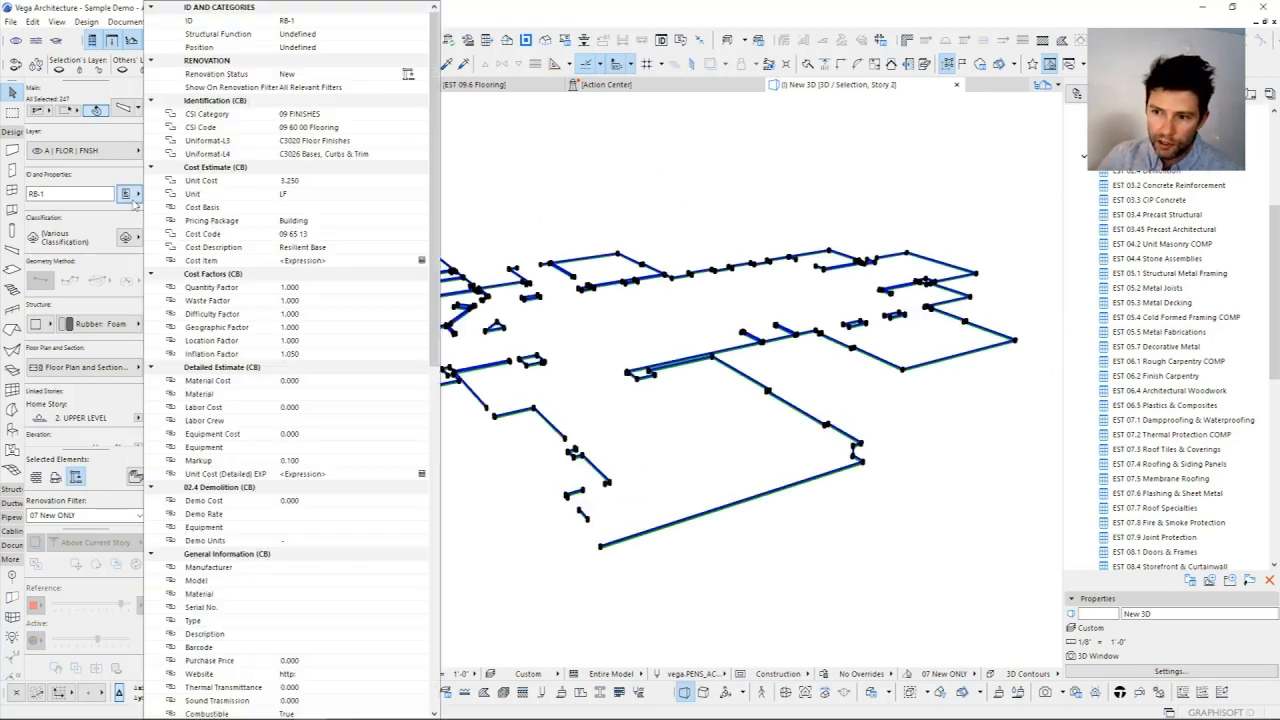
pyautogui.click(384, 118)
pyautogui.click(387, 127)
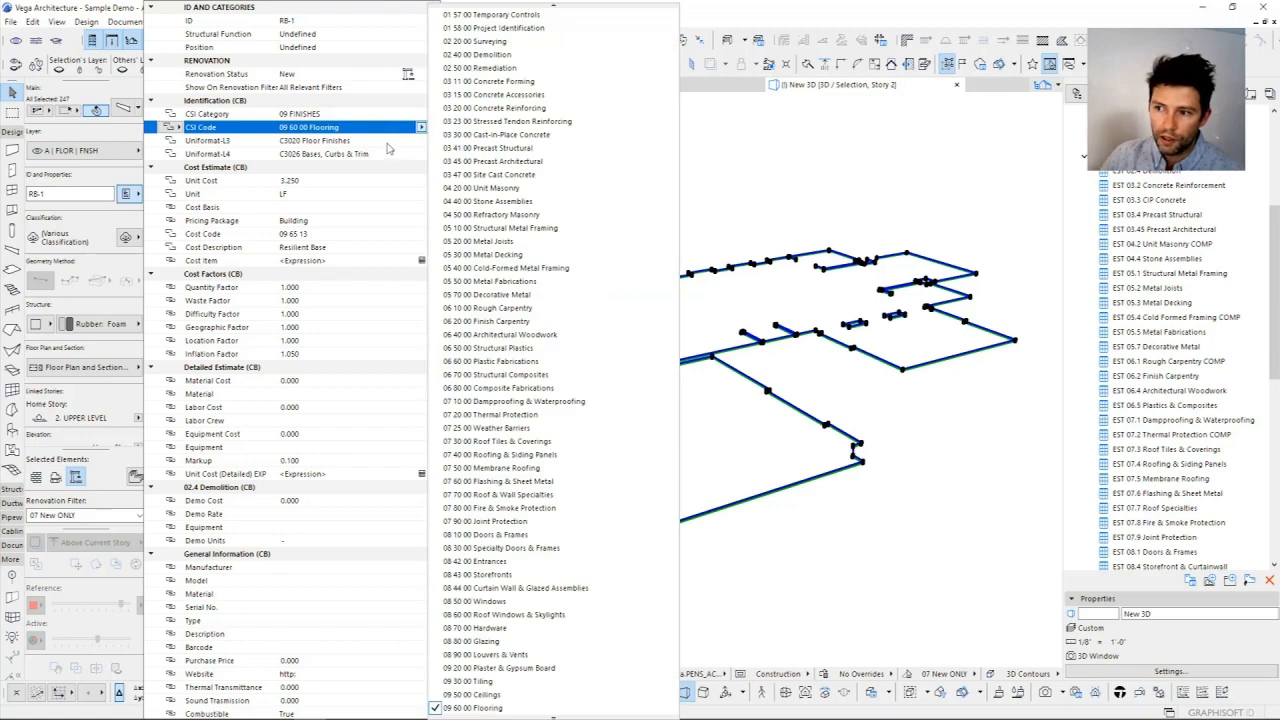
pyautogui.click(388, 143)
pyautogui.click(388, 154)
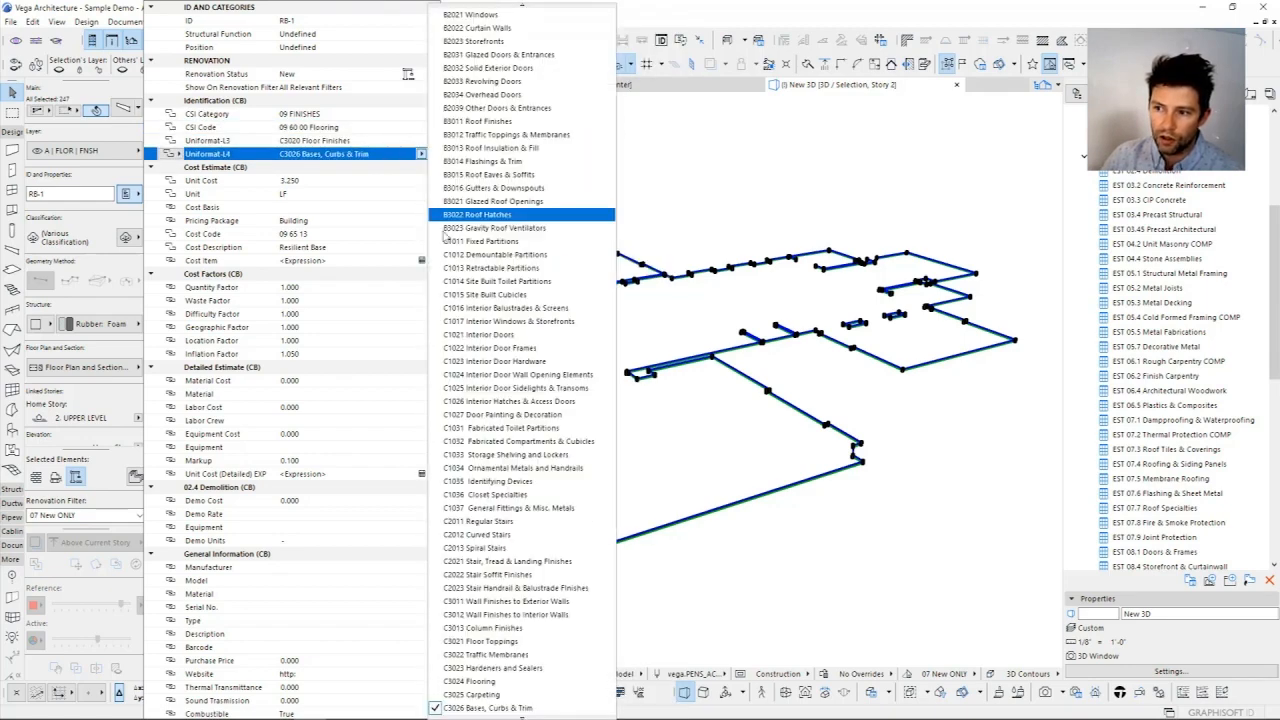
pyautogui.click(748, 202)
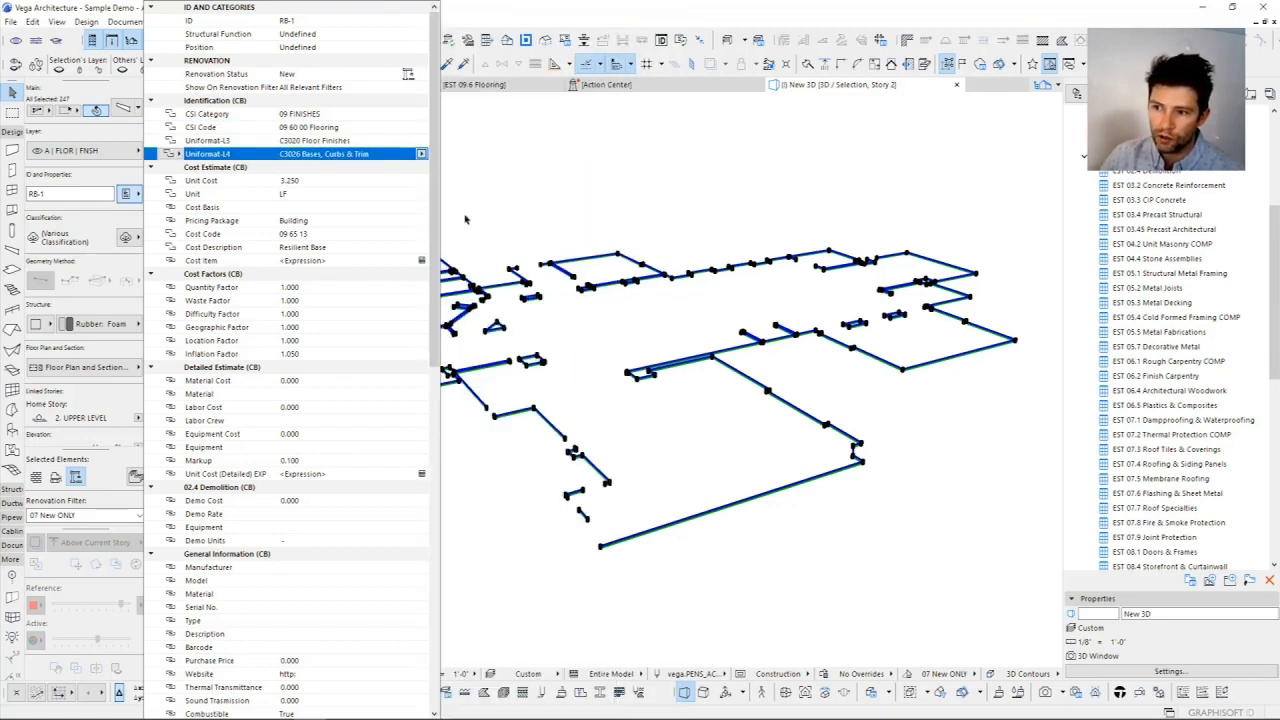
pyautogui.click(738, 280)
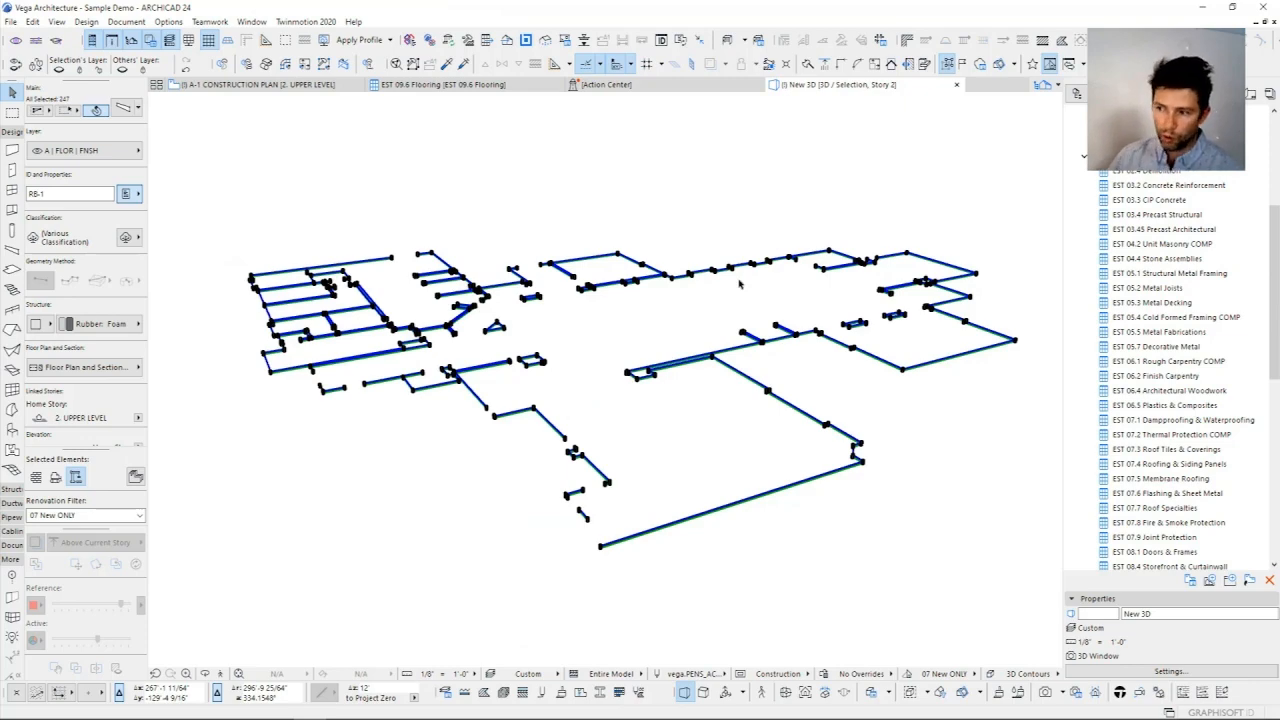
pyautogui.click(739, 285)
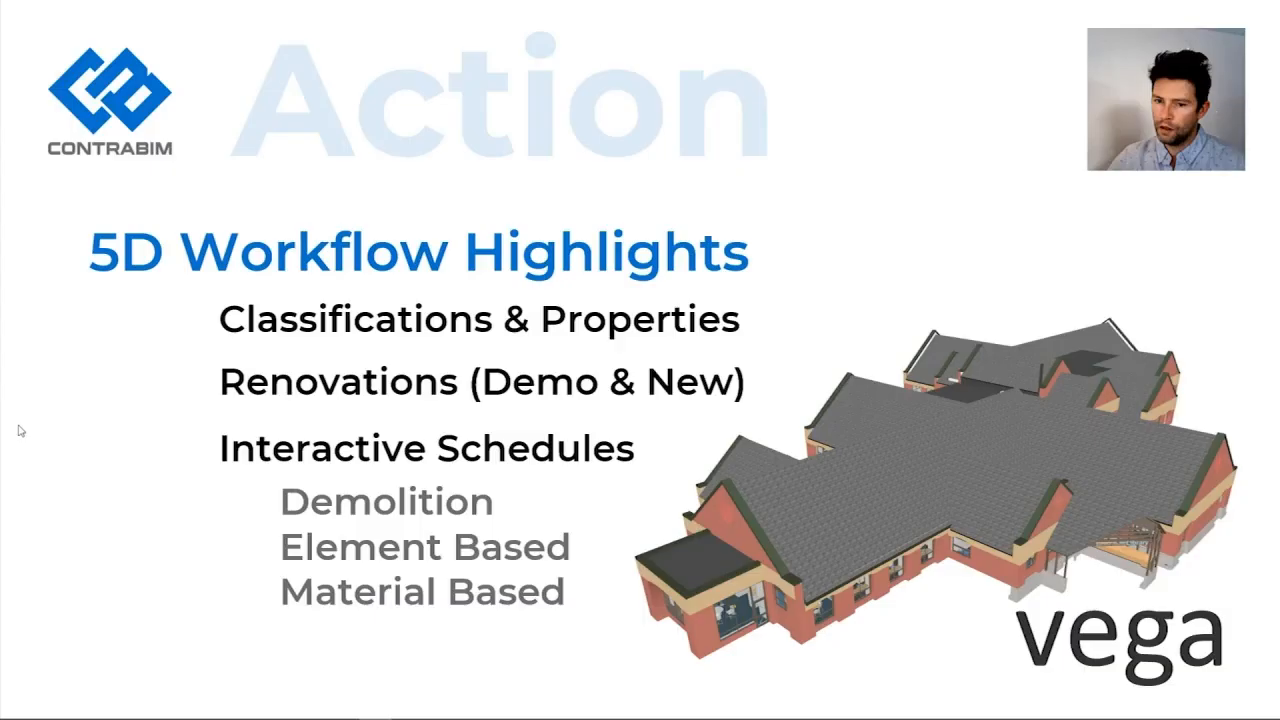
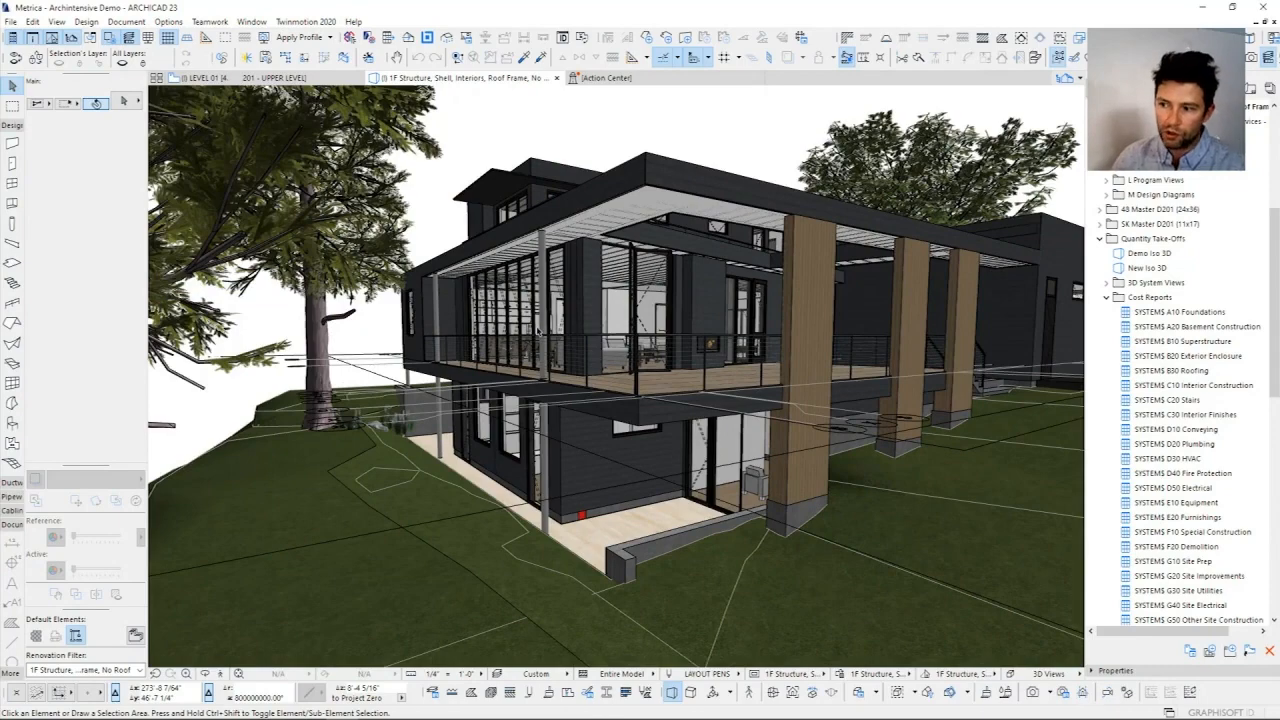
# Step: Open the Classification Manager and review the ARCHICAD Classification and MasterFormat - 2018 systems with their top-level categories
pyautogui.hotkey('ctrl', 'alt', 'c')
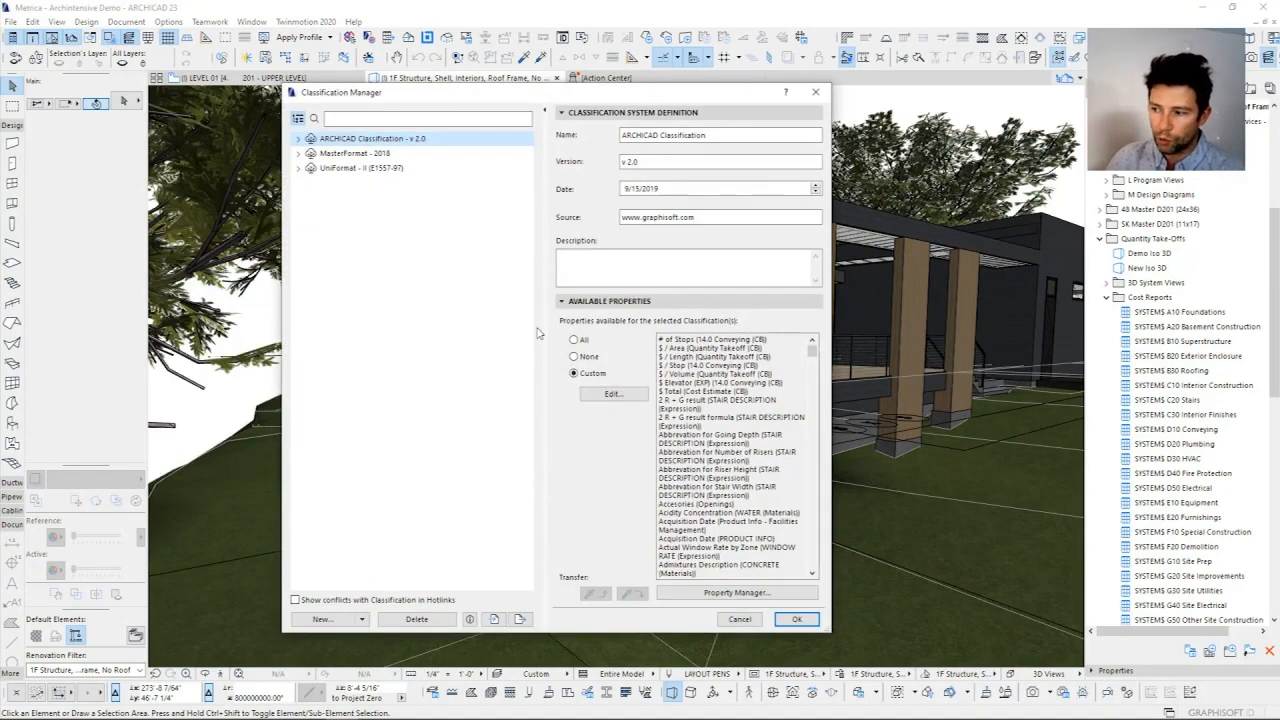
pyautogui.click(297, 139)
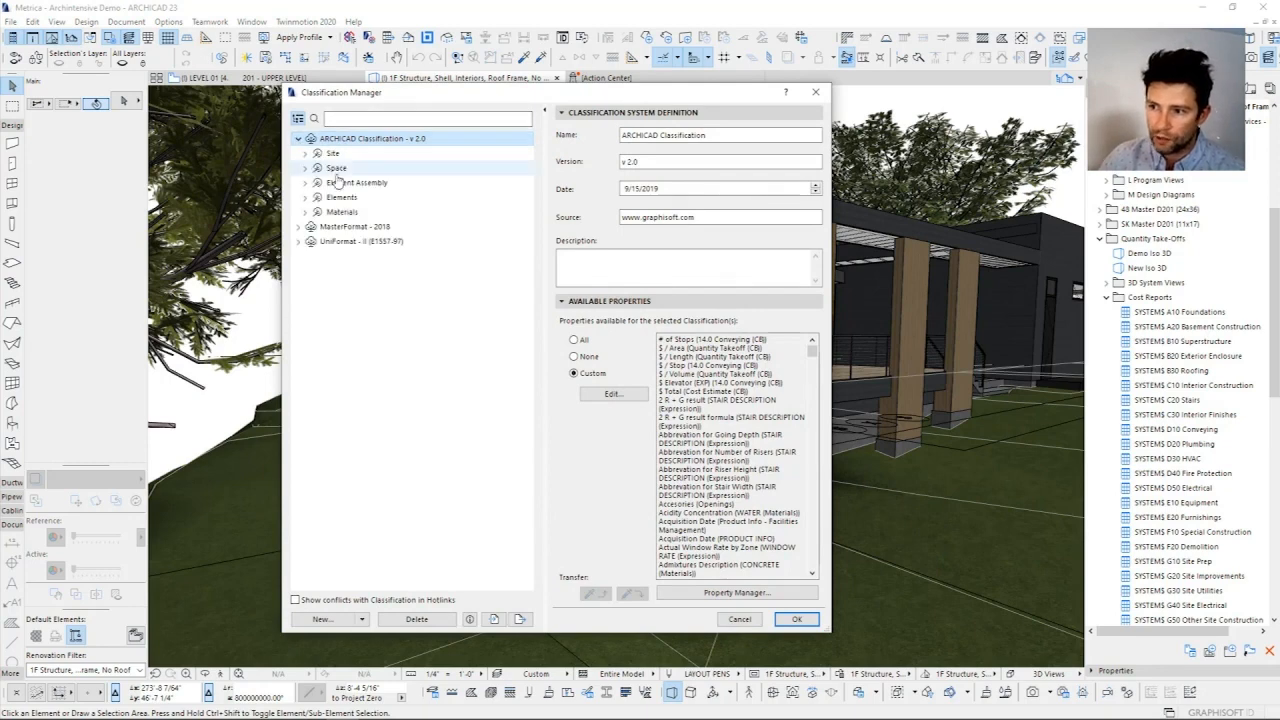
pyautogui.click(347, 227)
pyautogui.click(297, 139)
pyautogui.click(298, 153)
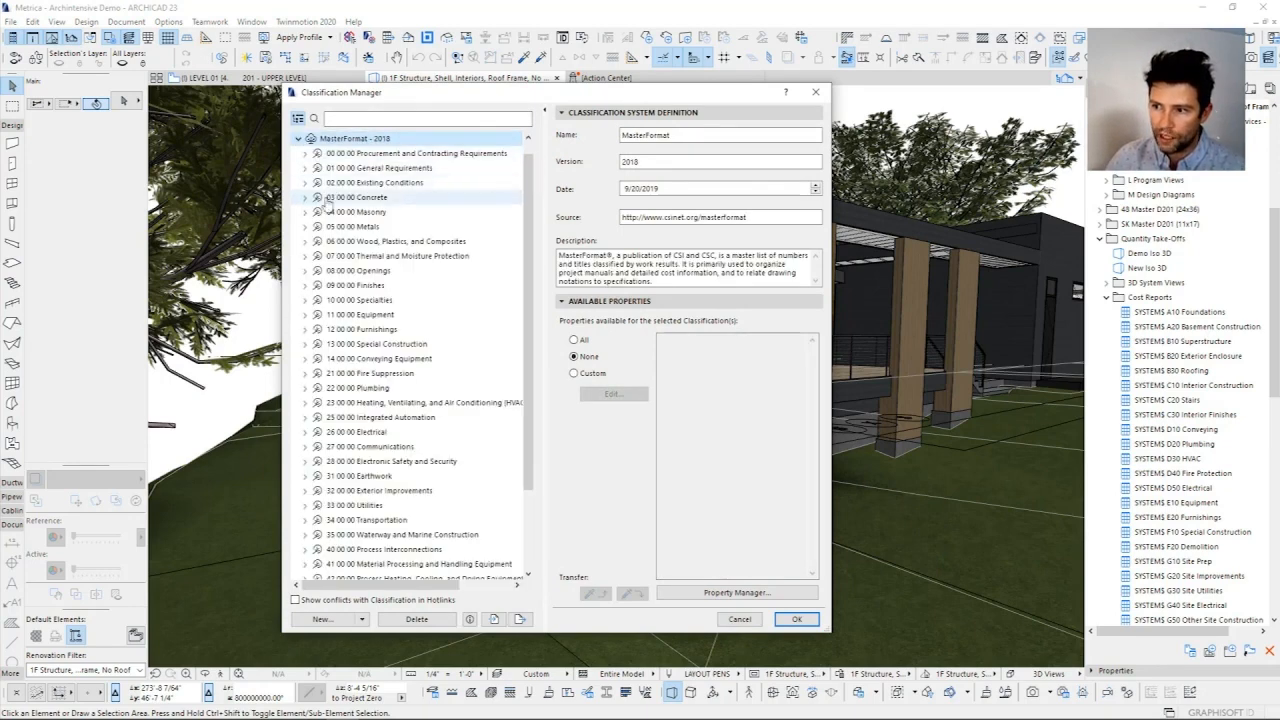
pyautogui.scroll(-3, 387, 390)
pyautogui.scroll(2, 387, 390)
pyautogui.scroll(1, 387, 390)
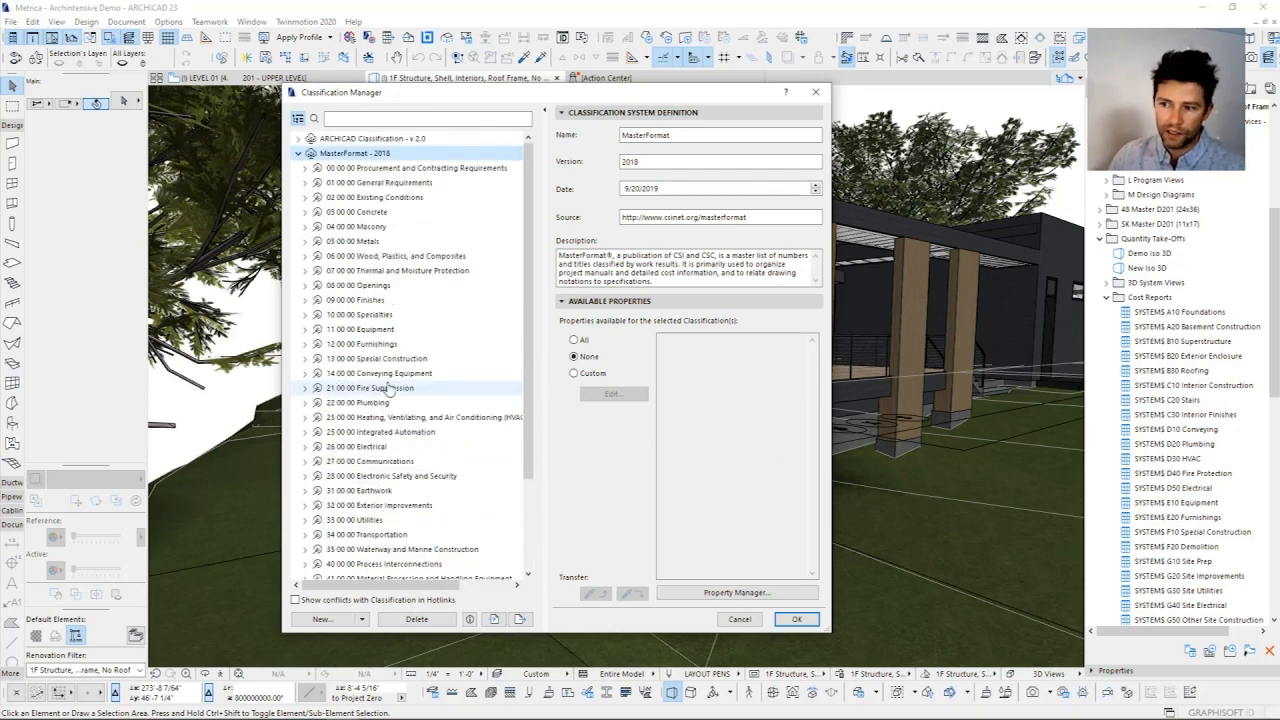
# Step: Review the UniFormat - II system, expanding Substructure, Shell and Interiors to show their second-level groups
pyautogui.click(298, 153)
pyautogui.click(330, 168)
pyautogui.click(298, 168)
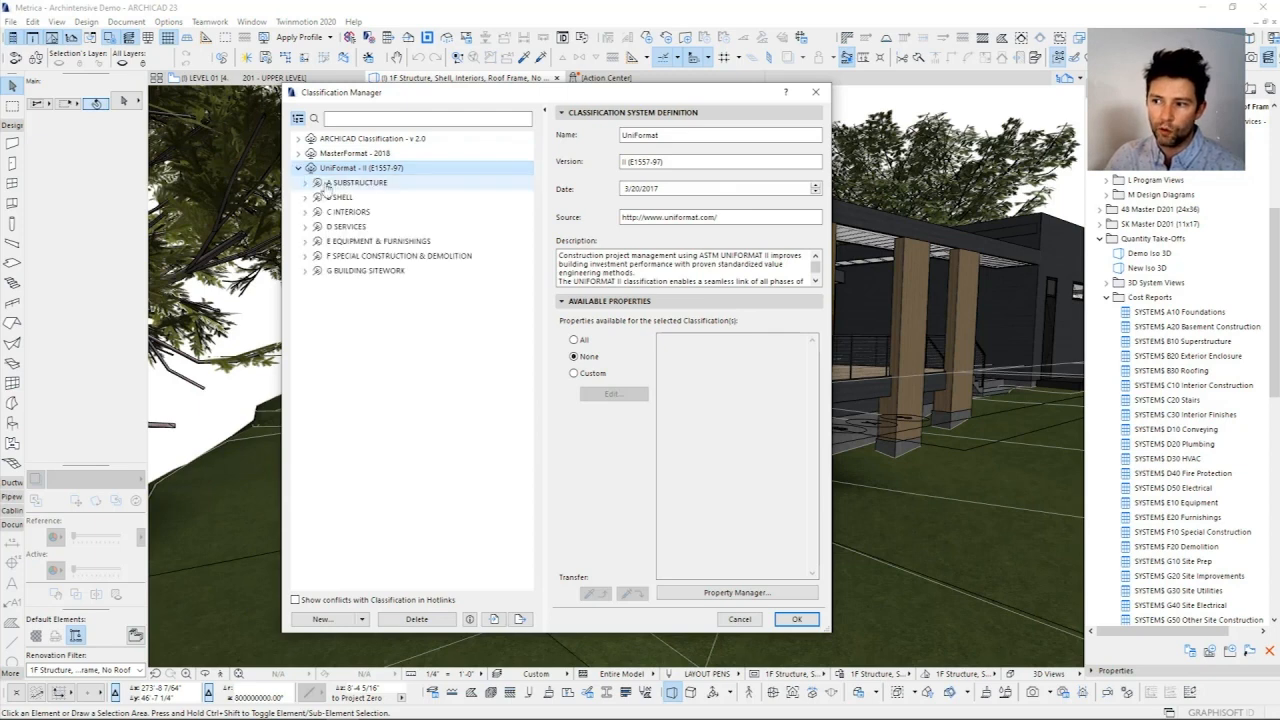
pyautogui.click(305, 183)
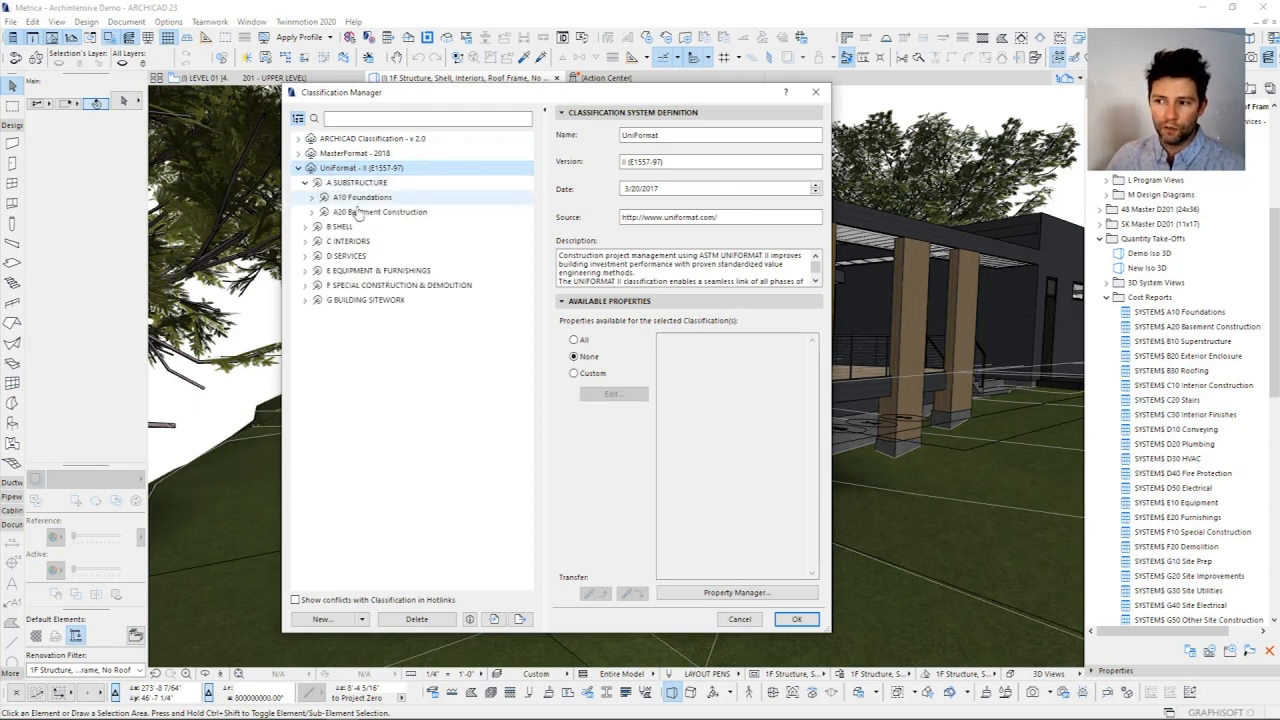
pyautogui.click(305, 226)
pyautogui.click(305, 285)
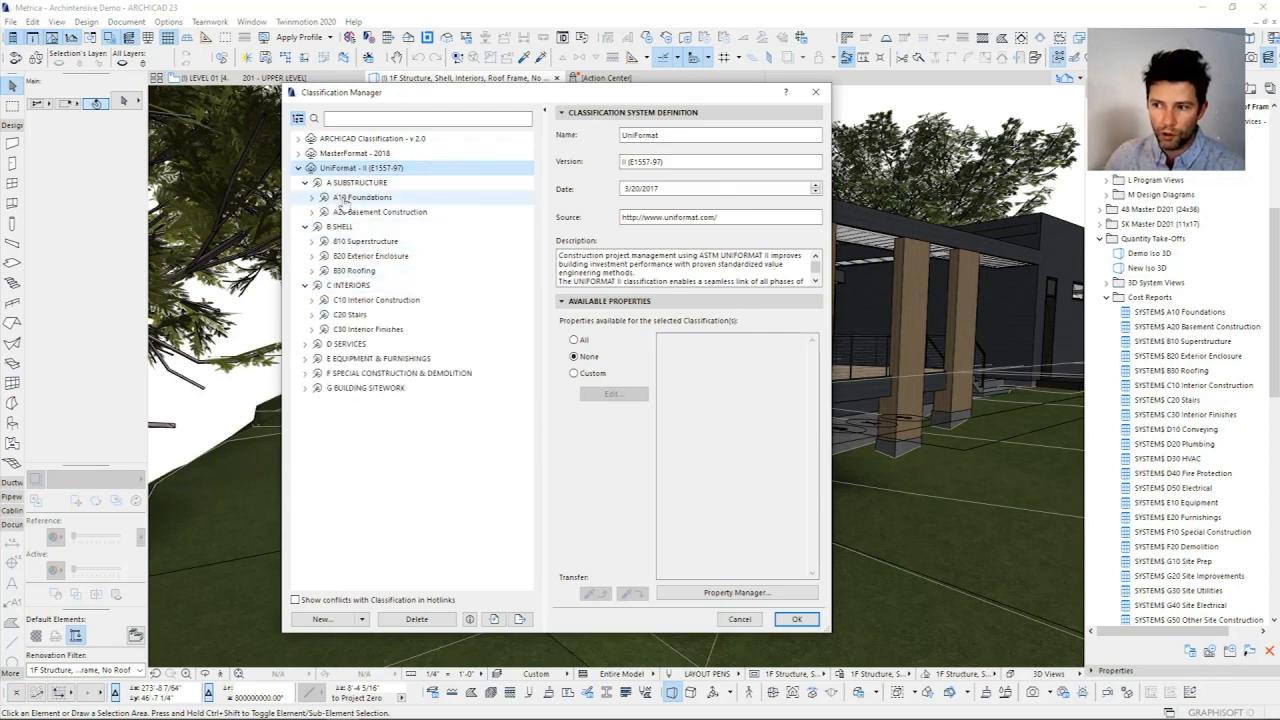
pyautogui.click(345, 198)
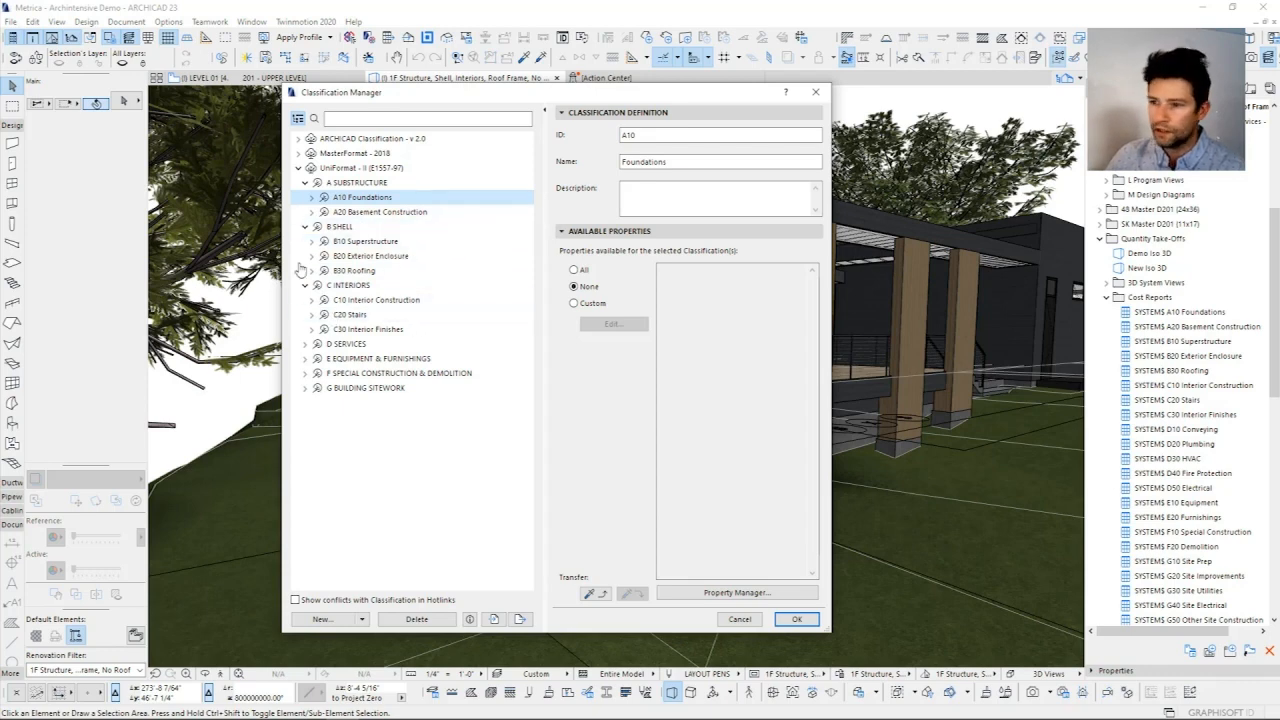
# Step: Compare the UniFormat groups from A10 Foundations through C30 Interior Finishes with the matching SYSTEMS cost reports
pyautogui.moveTo(450, 92); pyautogui.dragTo(676, 117)
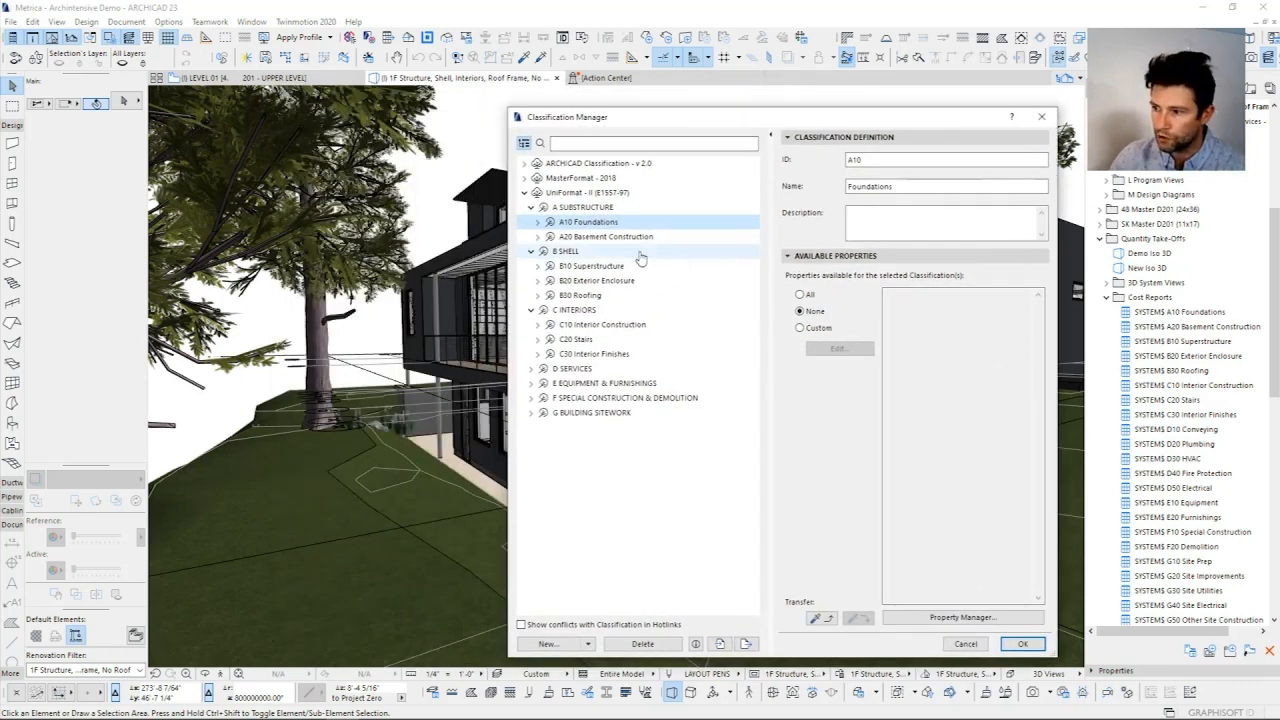
pyautogui.click(585, 236)
pyautogui.click(584, 223)
pyautogui.click(584, 238)
pyautogui.click(580, 267)
pyautogui.click(580, 282)
pyautogui.click(580, 295)
pyautogui.click(582, 324)
pyautogui.click(577, 339)
pyautogui.click(579, 355)
# Step: Expand the D Services category, compare D10 Conveying and D20 Plumbing with the cost reports, and close the Classification Manager
pyautogui.click(572, 368)
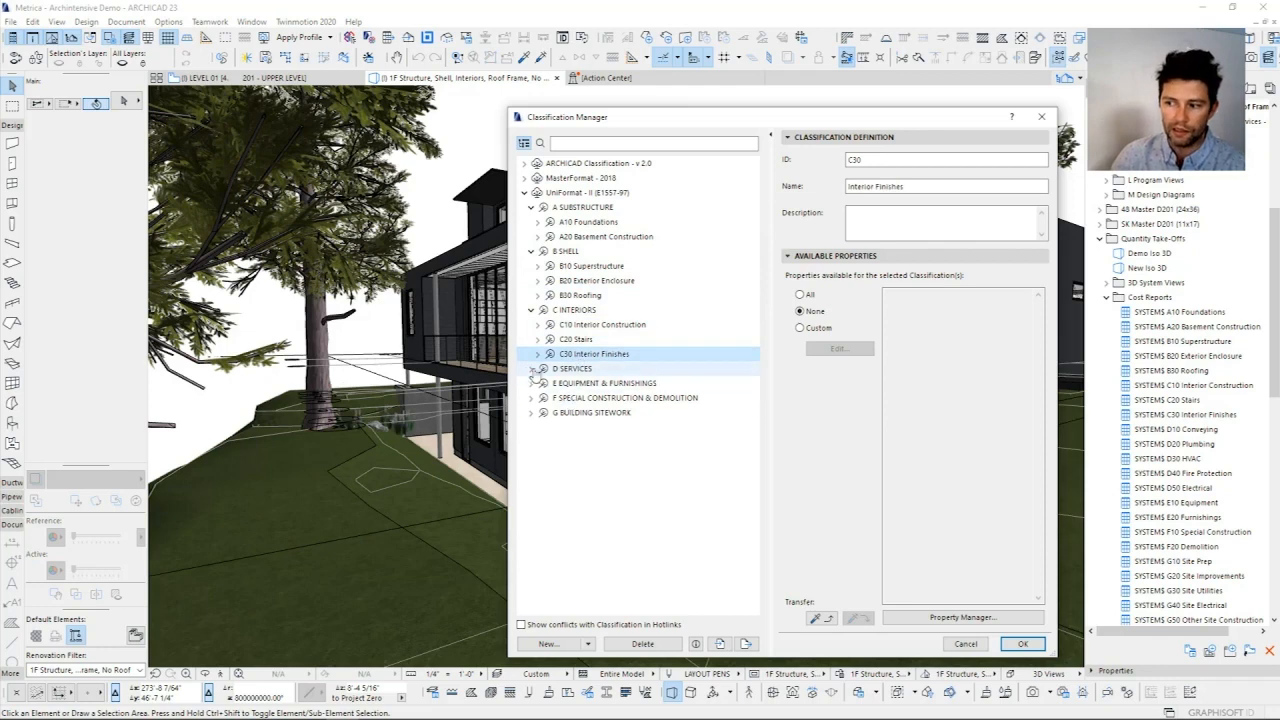
pyautogui.click(531, 368)
pyautogui.click(584, 383)
pyautogui.click(583, 398)
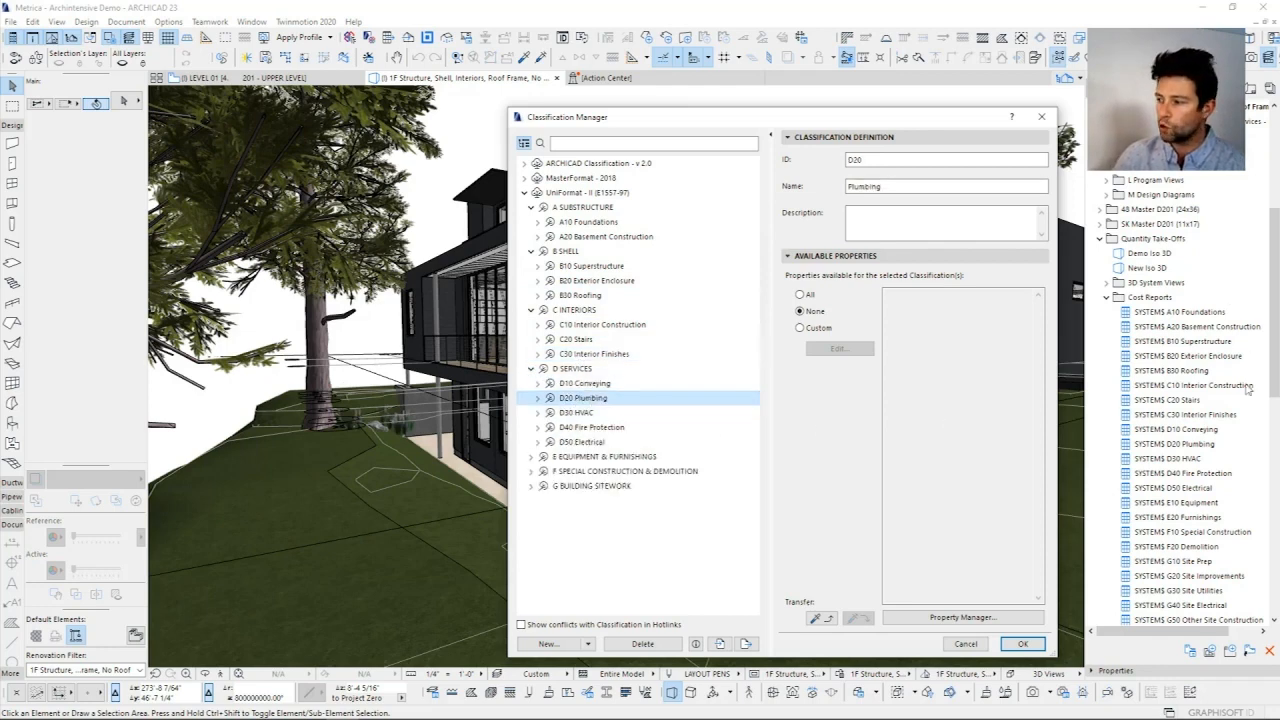
pyautogui.moveTo(891, 121); pyautogui.dragTo(756, 155)
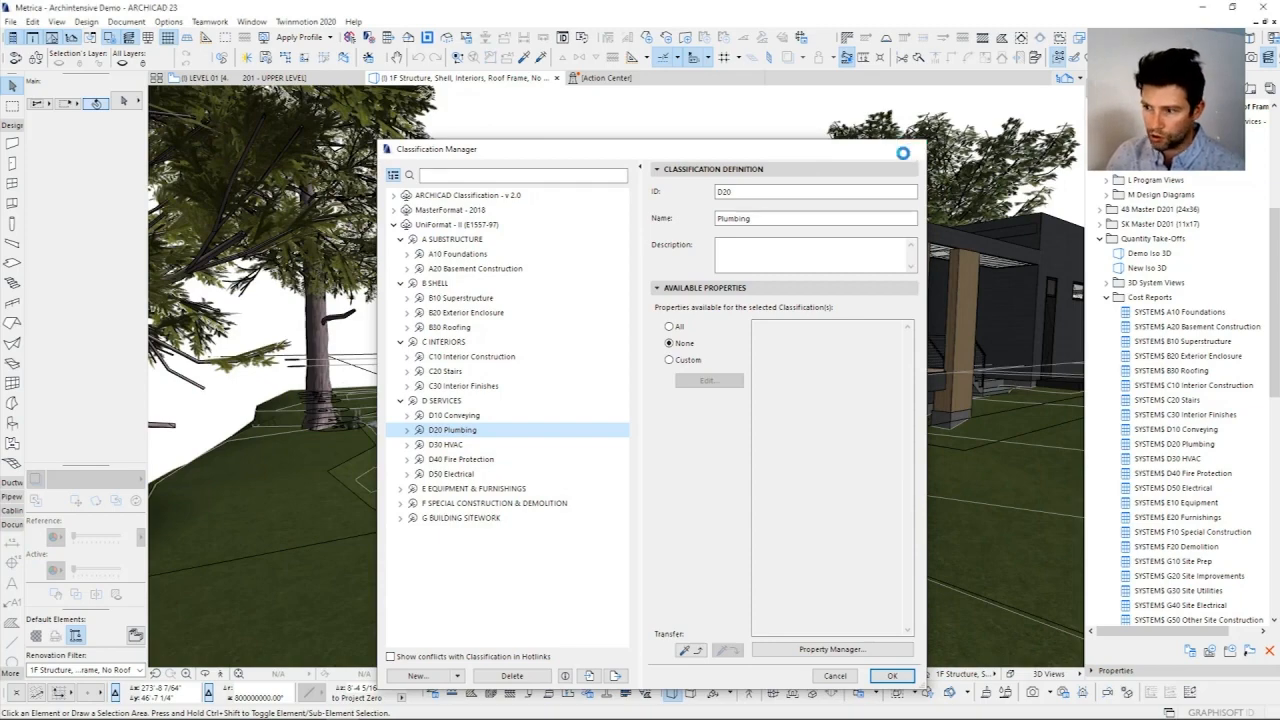
pyautogui.click(910, 148)
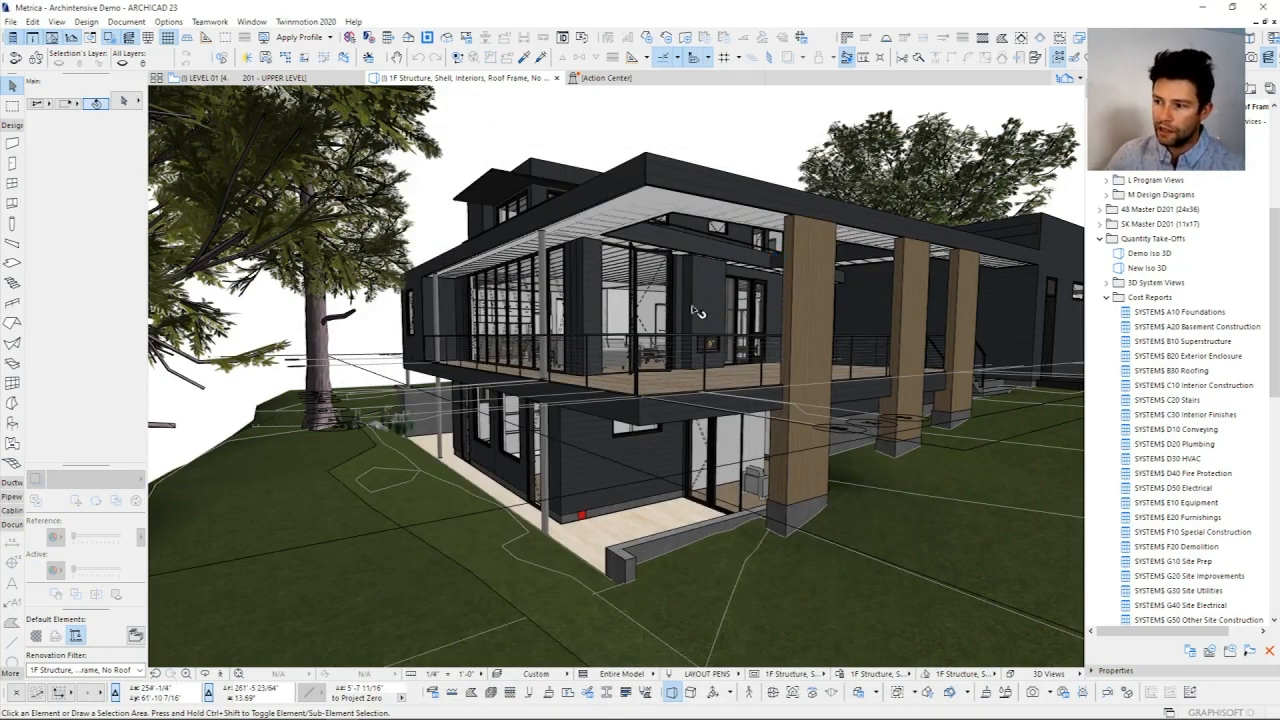
# Step: Select the sliding folding multipanel door on the upper deck and review its classifications, browsing the UniFormat Exterior Enclosure branch
pyautogui.scroll(-2, 726, 348)
pyautogui.scroll(4, 729, 347)
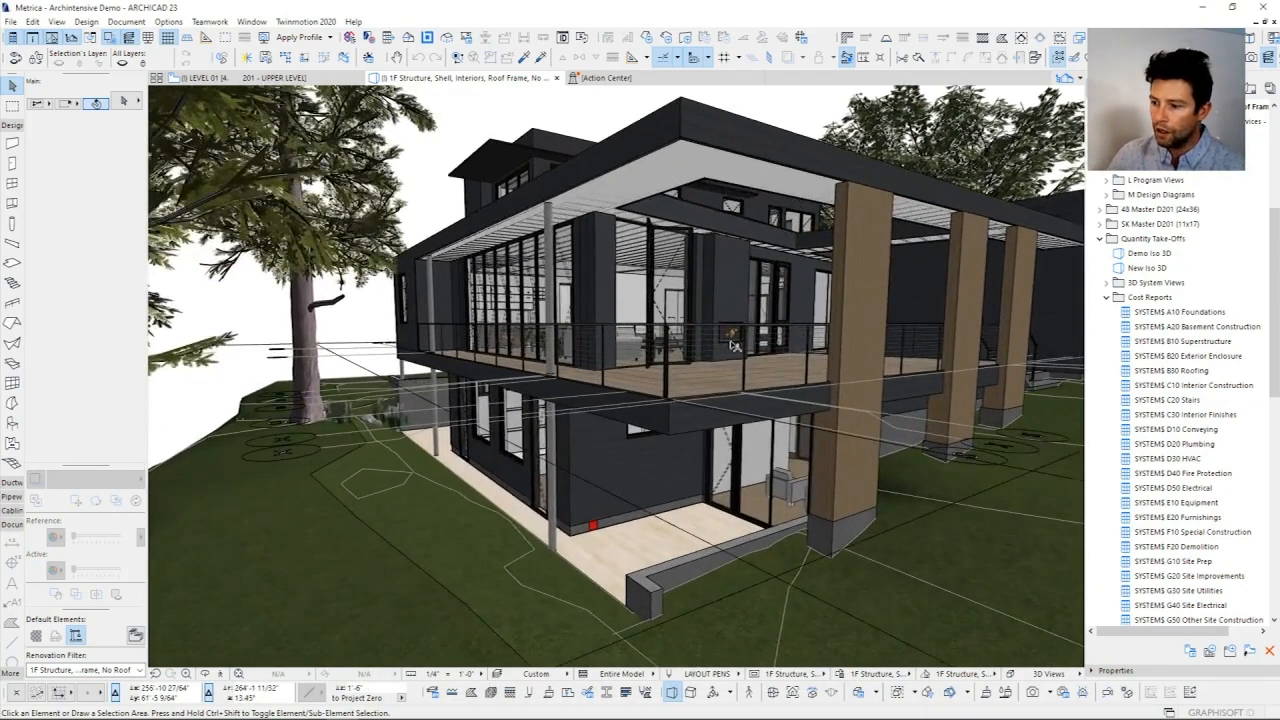
pyautogui.scroll(-1, 734, 345)
pyautogui.scroll(8, 733, 345)
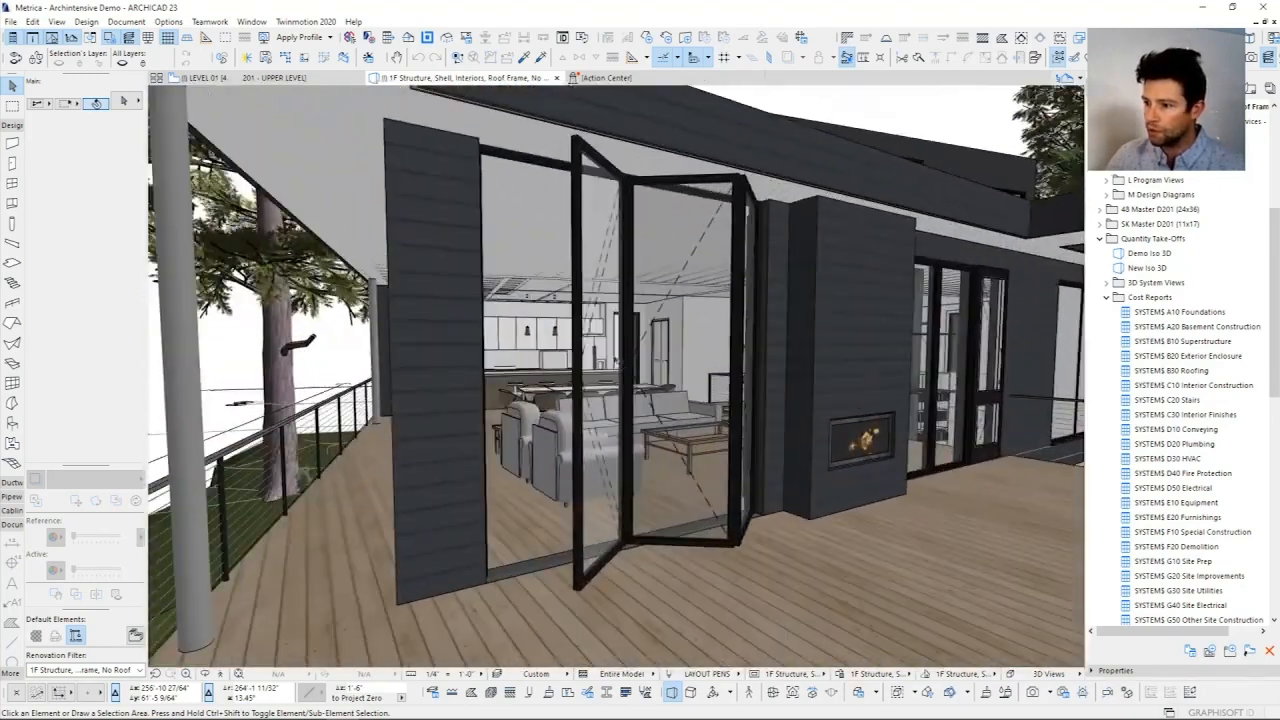
pyautogui.click(577, 300)
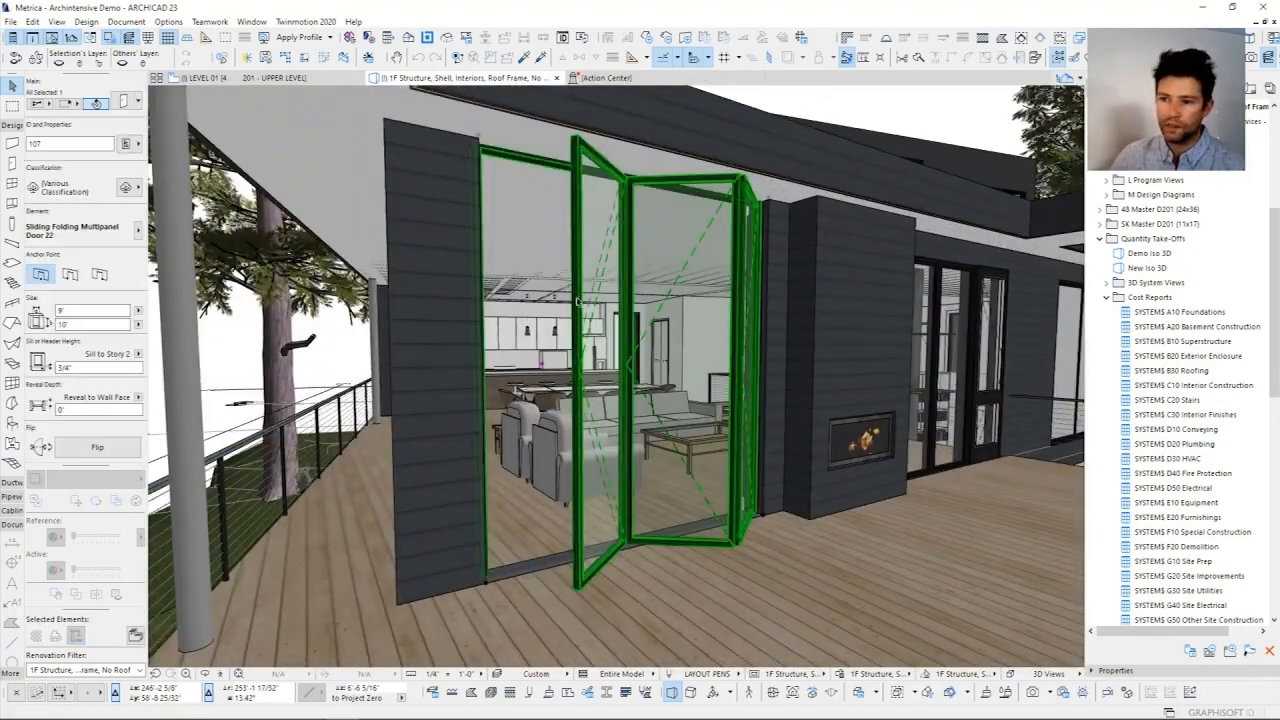
pyautogui.click(133, 191)
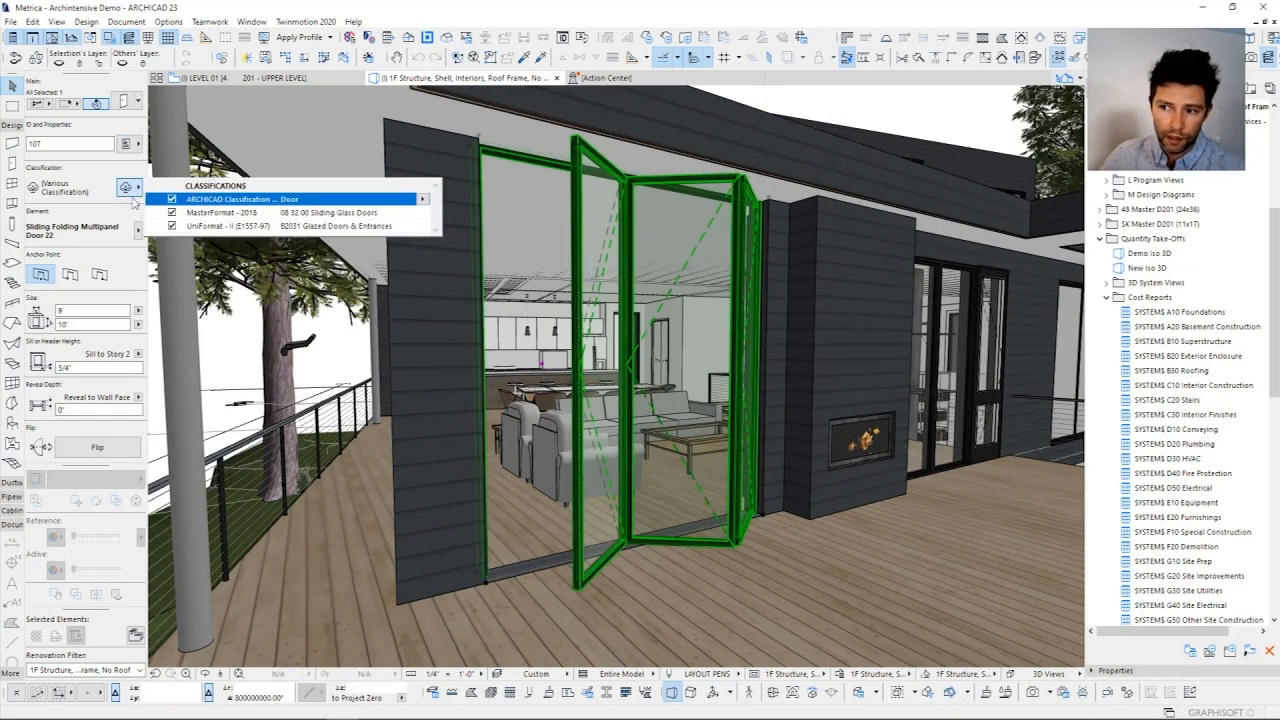
pyautogui.click(424, 227)
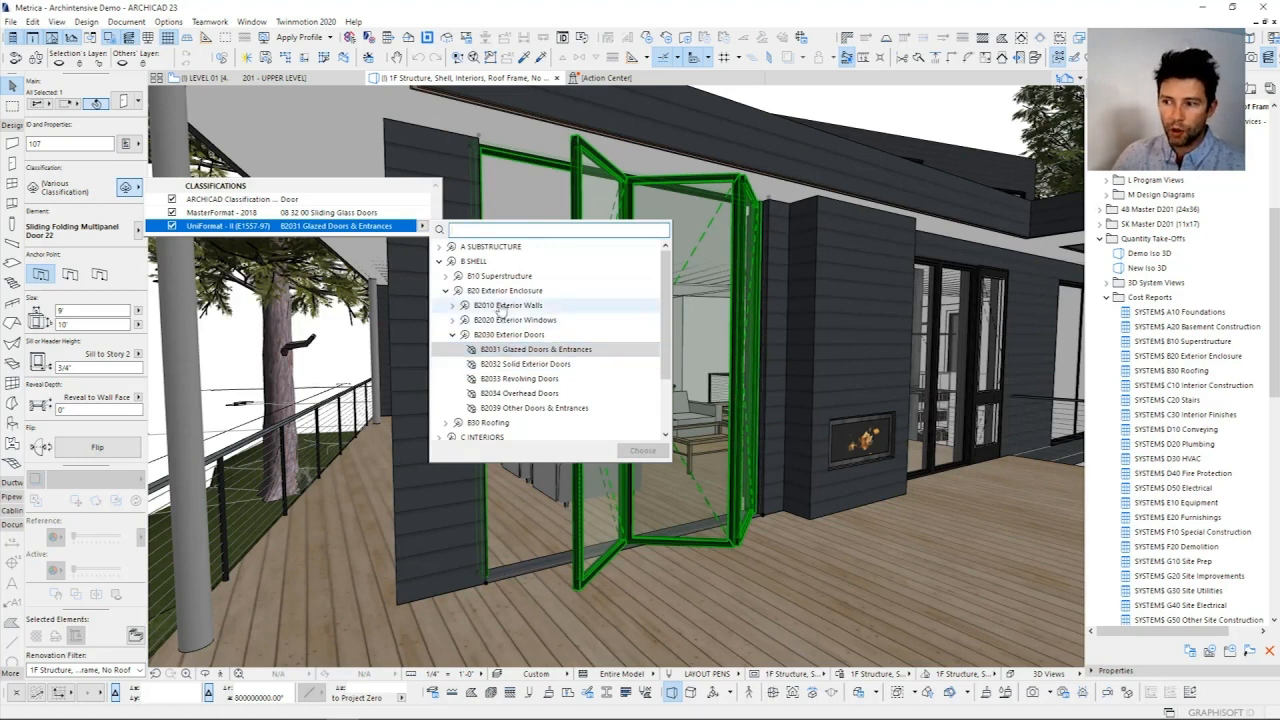
pyautogui.click(452, 292)
pyautogui.click(446, 291)
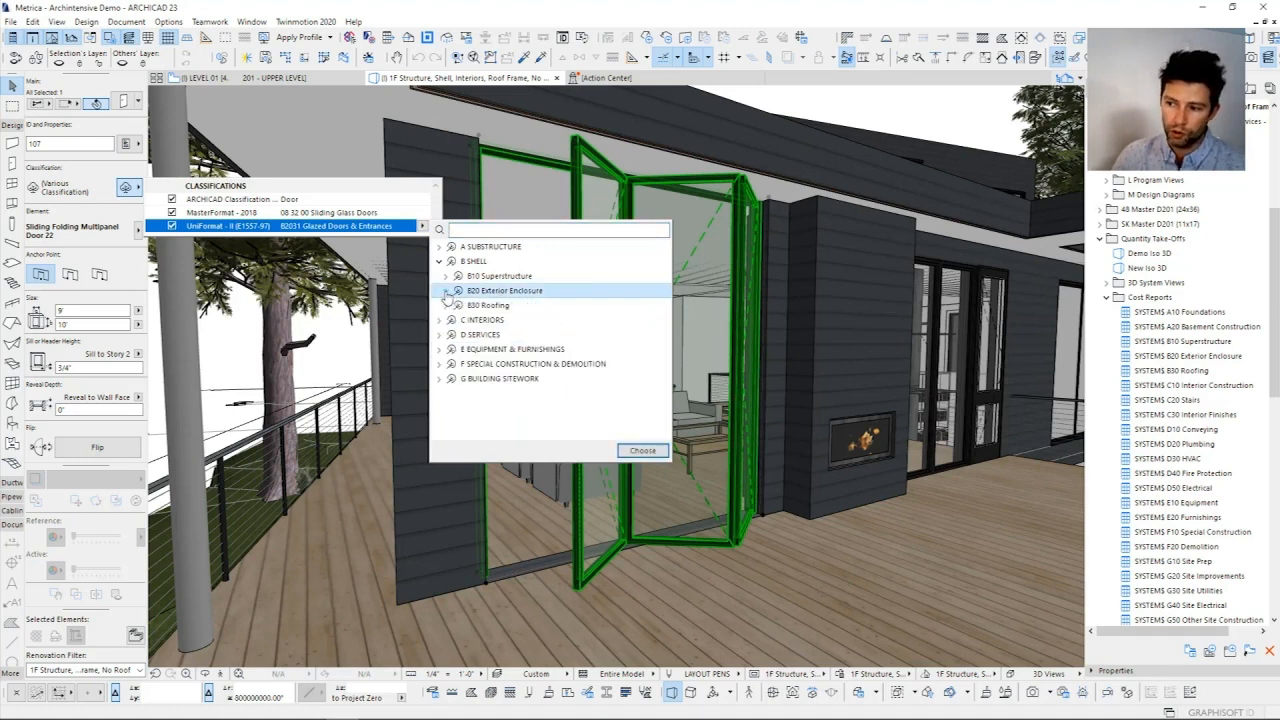
pyautogui.press('Escape')
# Step: Open the door's properties and review its Unit Cost, evaluated Takeoff Value and the available Unit options
pyautogui.click(137, 146)
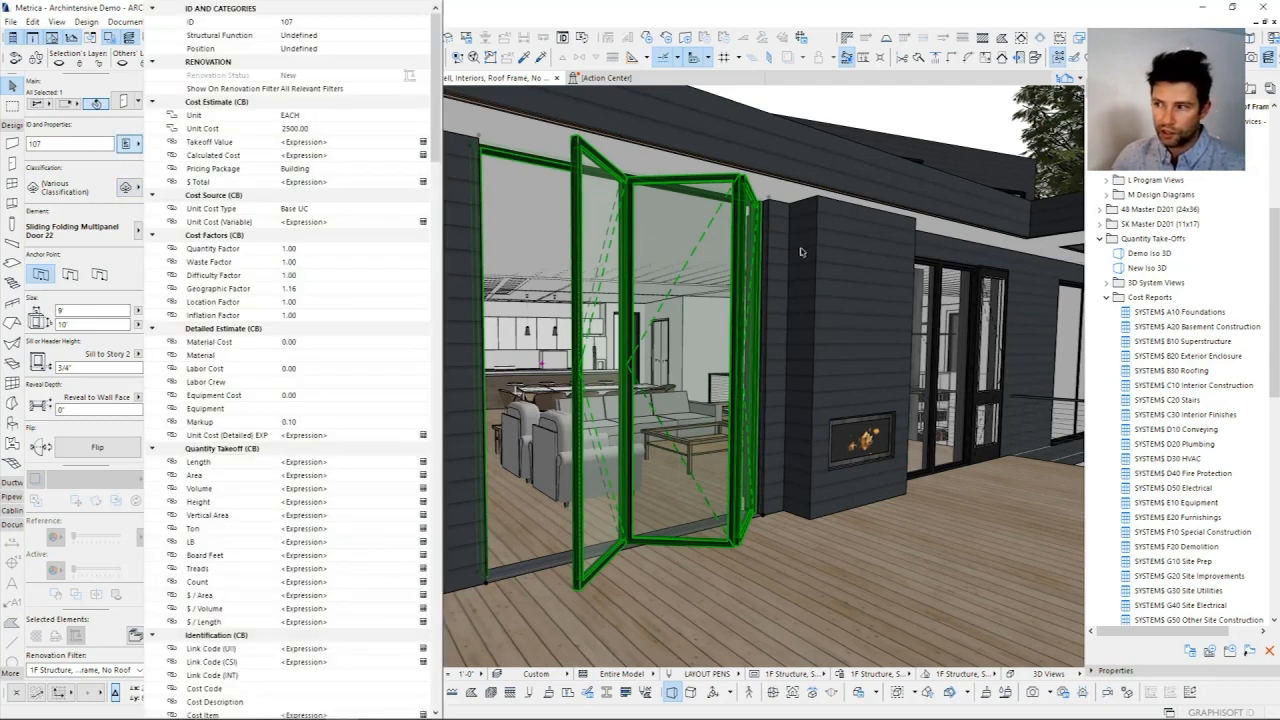
pyautogui.click(326, 129)
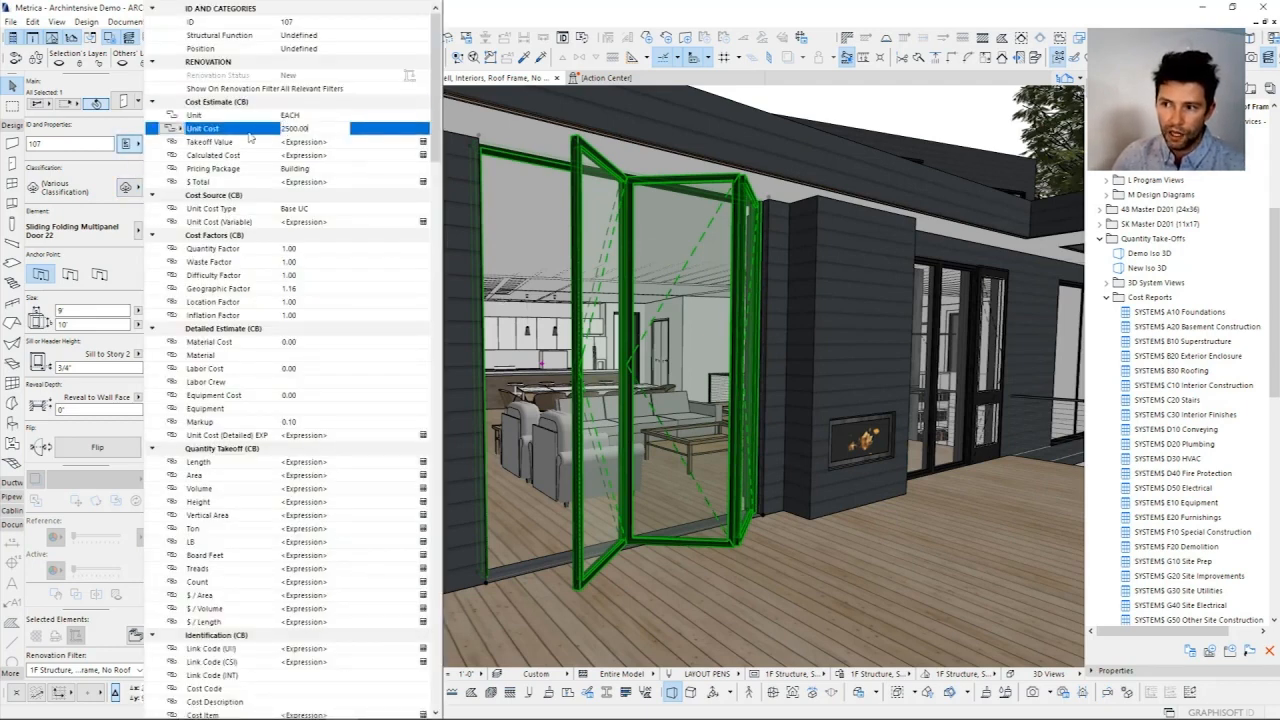
pyautogui.click(389, 146)
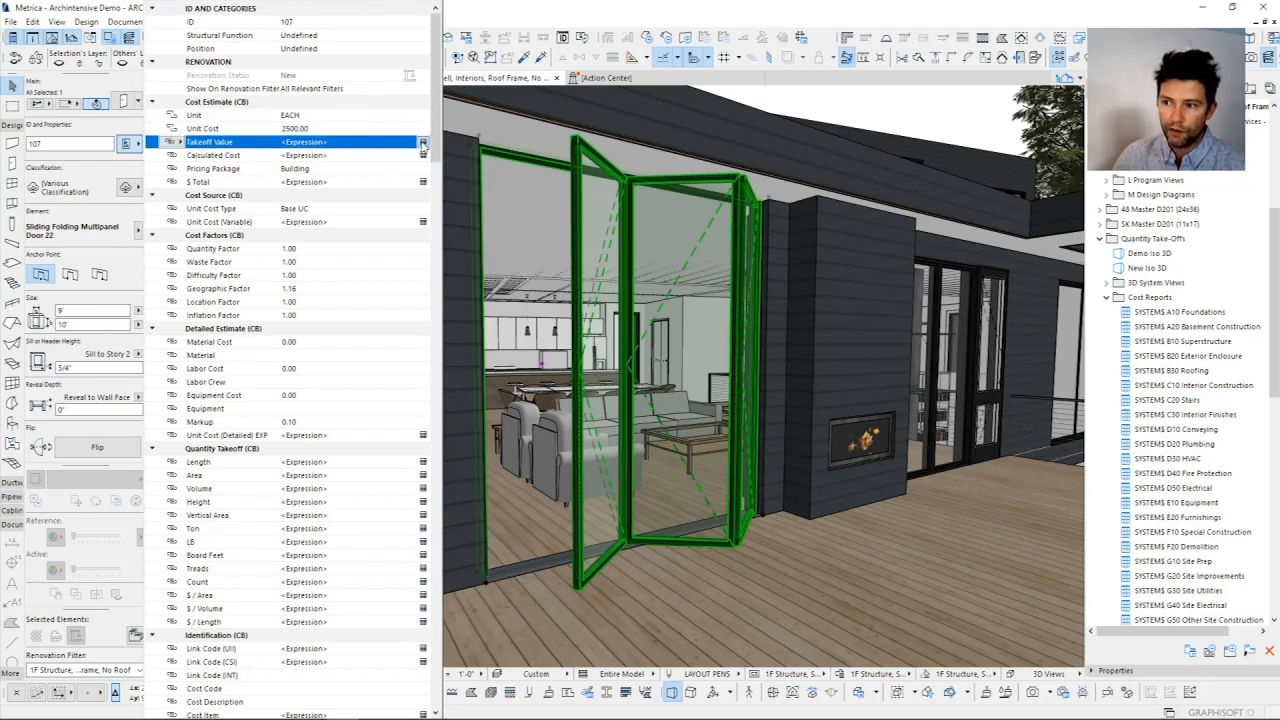
pyautogui.click(423, 143)
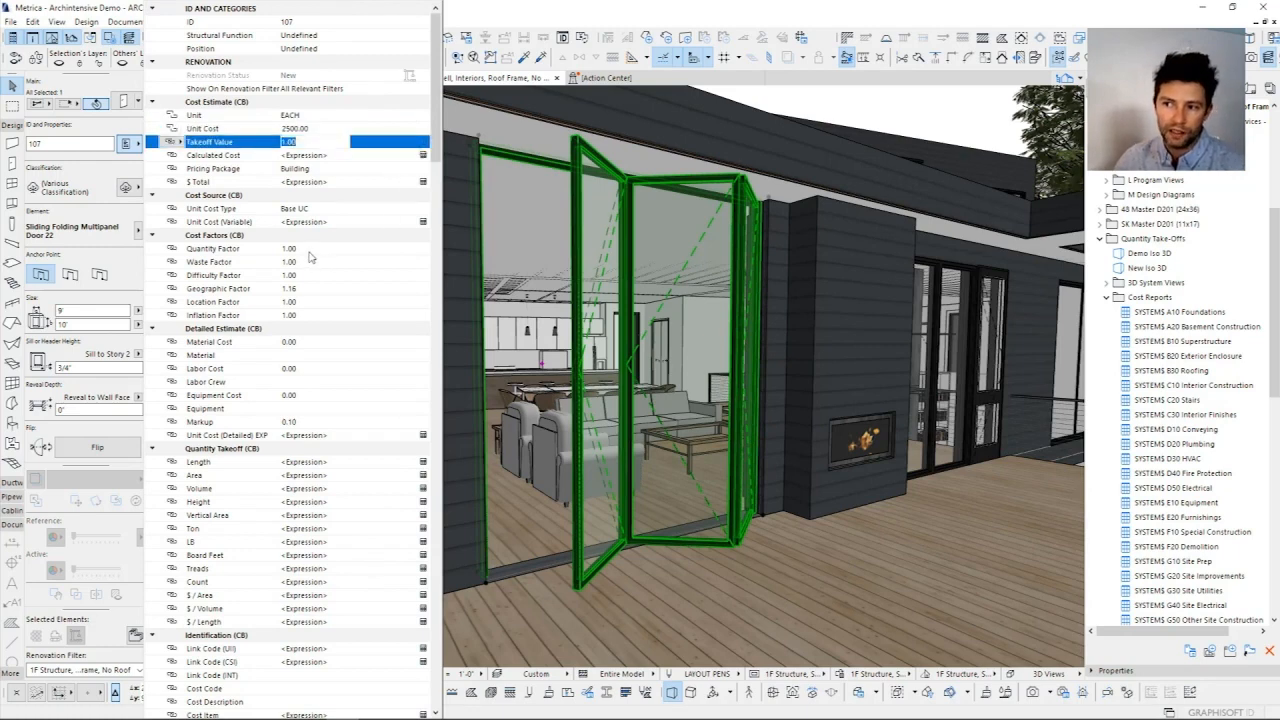
pyautogui.click(316, 117)
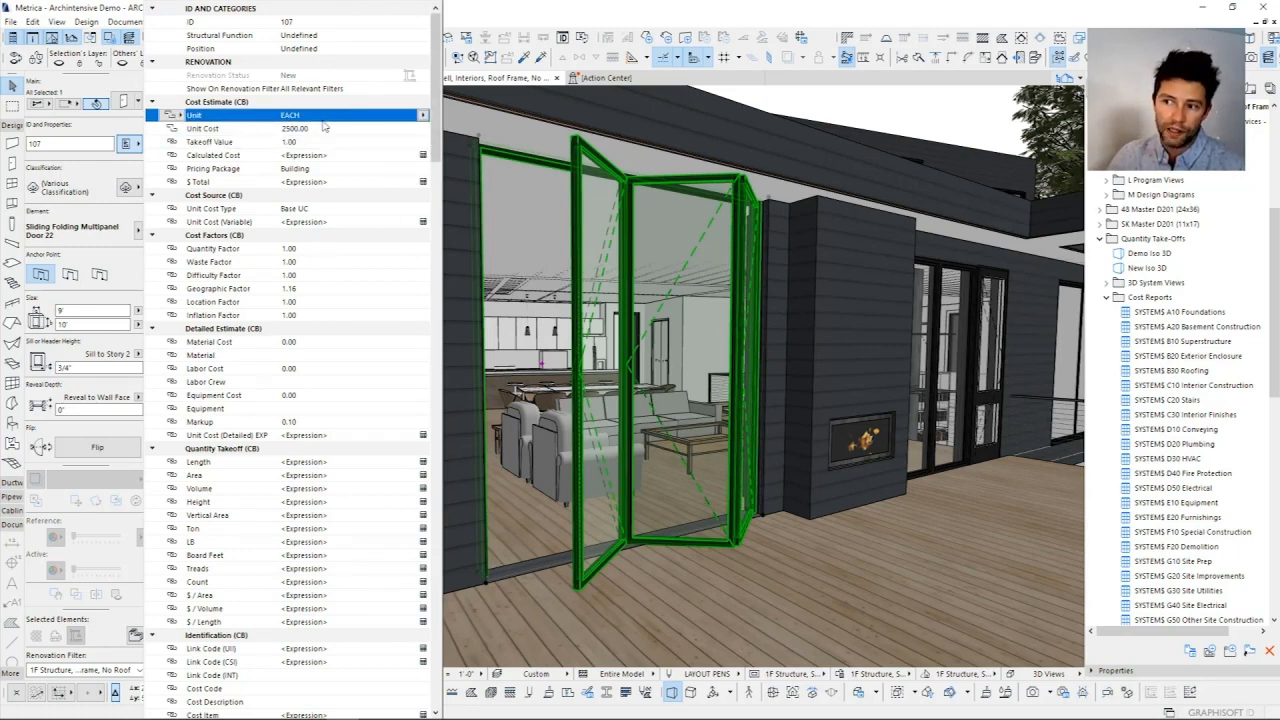
pyautogui.click(423, 115)
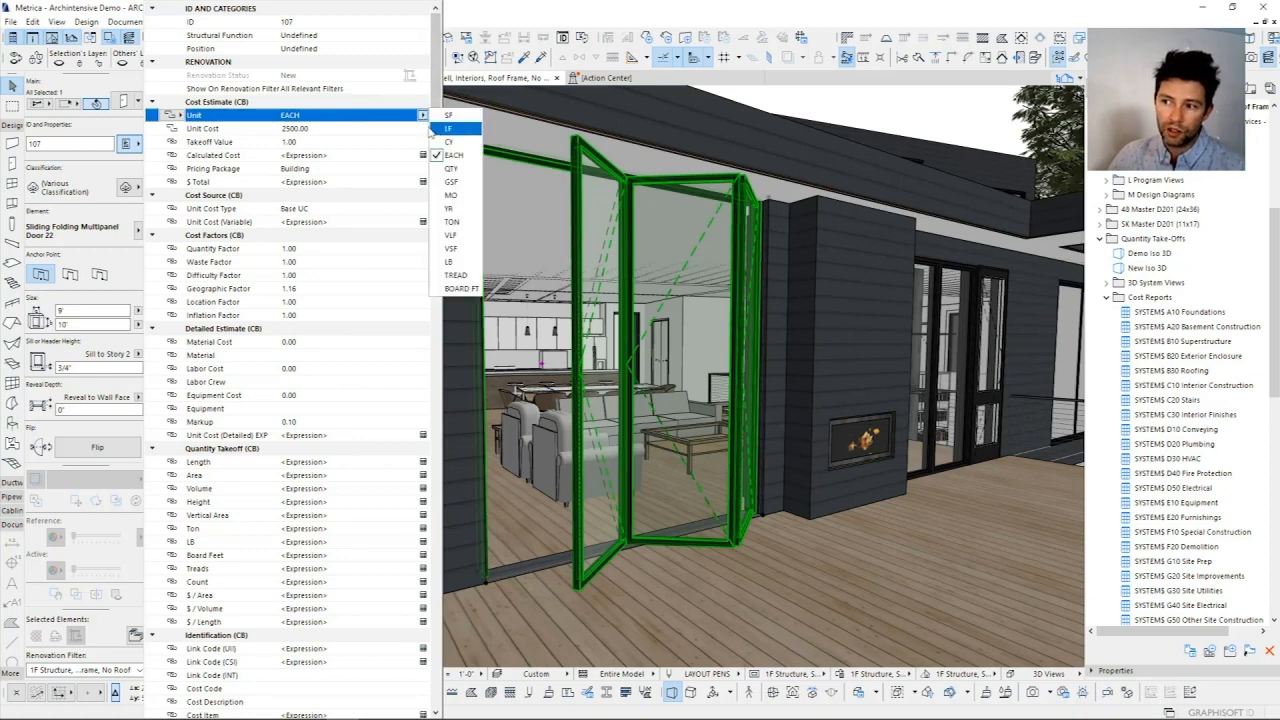
# Step: Review the door's Unit Cost and Takeoff Value and evaluate its Calculated Cost expression
pyautogui.click(325, 130)
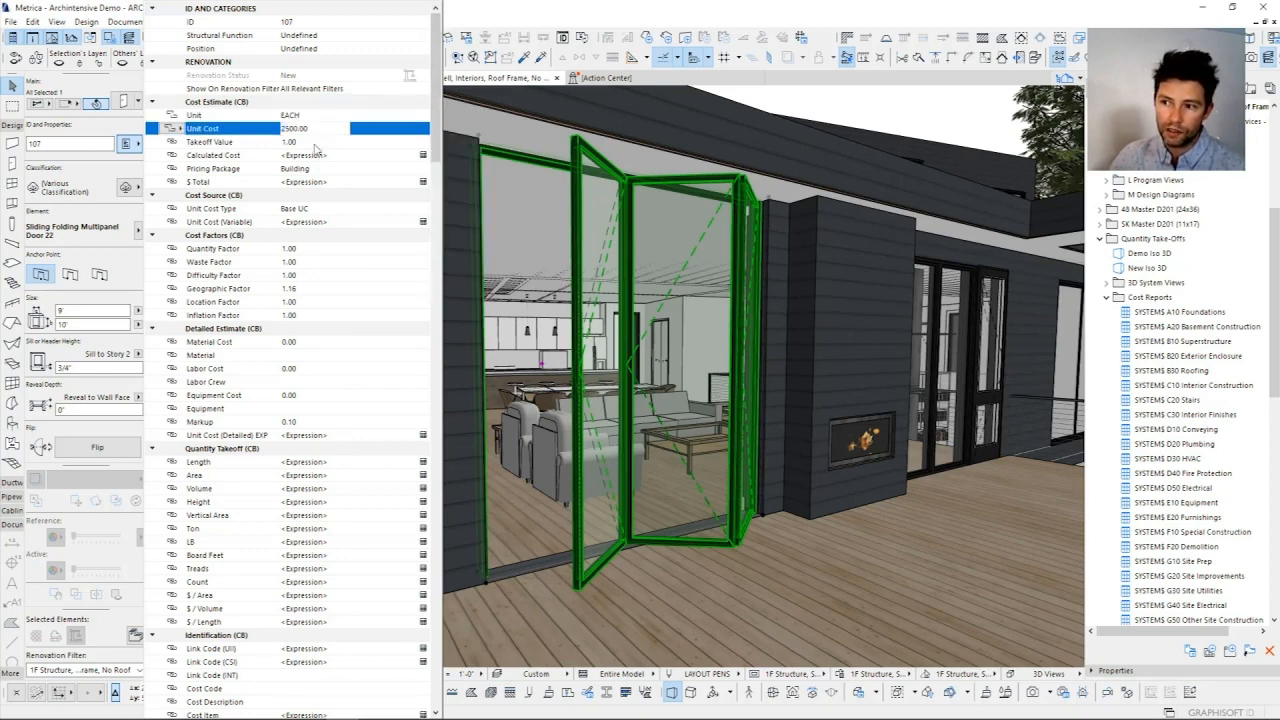
pyautogui.click(350, 145)
pyautogui.click(322, 155)
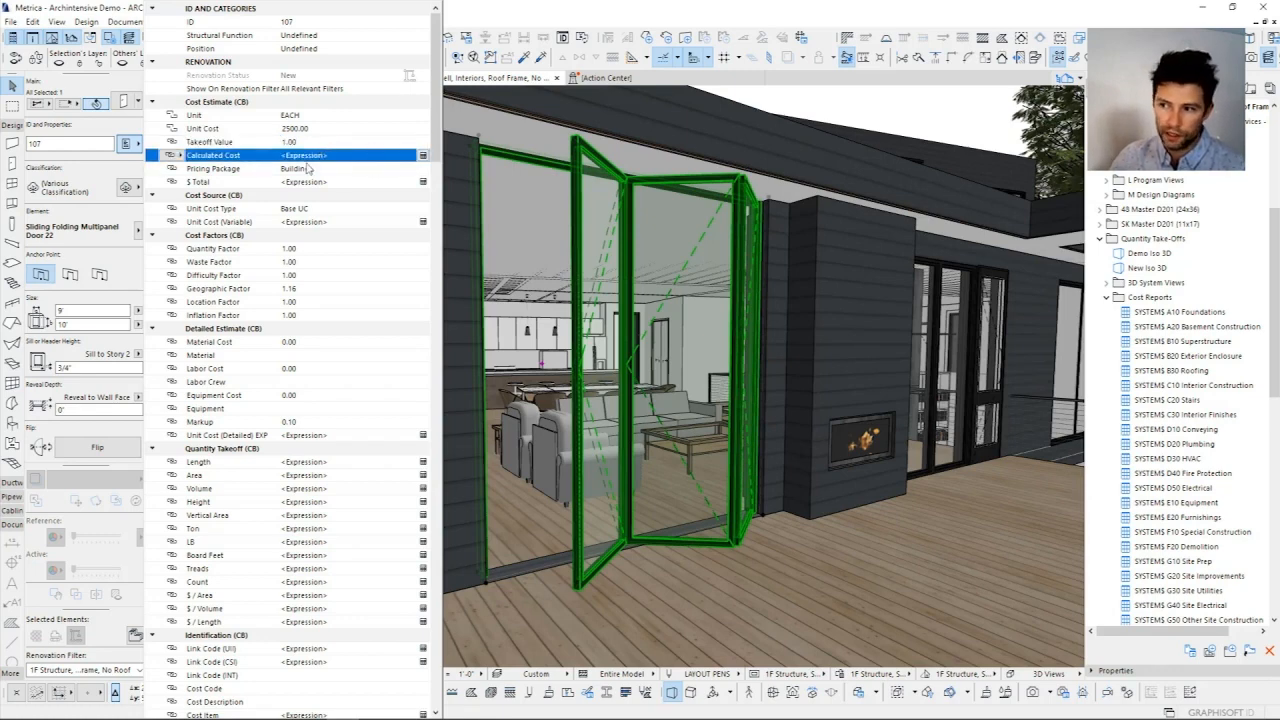
pyautogui.click(425, 157)
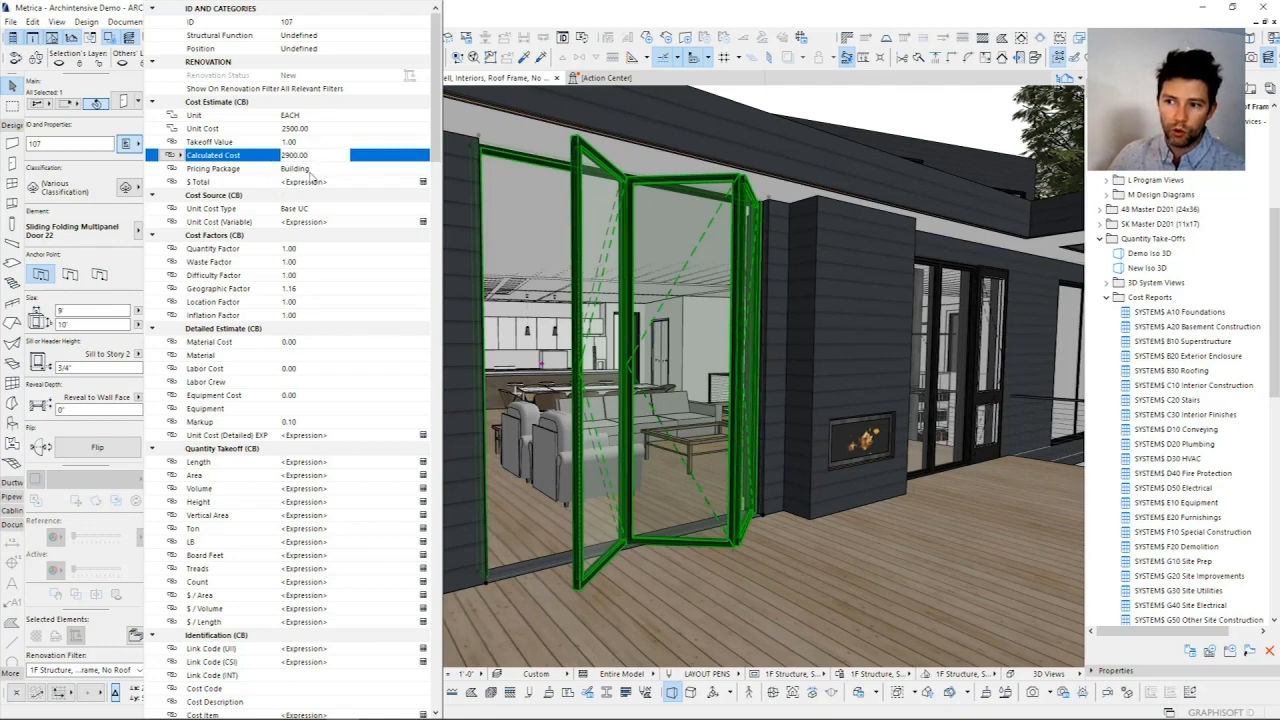
# Step: Compare the door's Unit Cost and Takeoff Value with its Calculated Cost
pyautogui.click(303, 129)
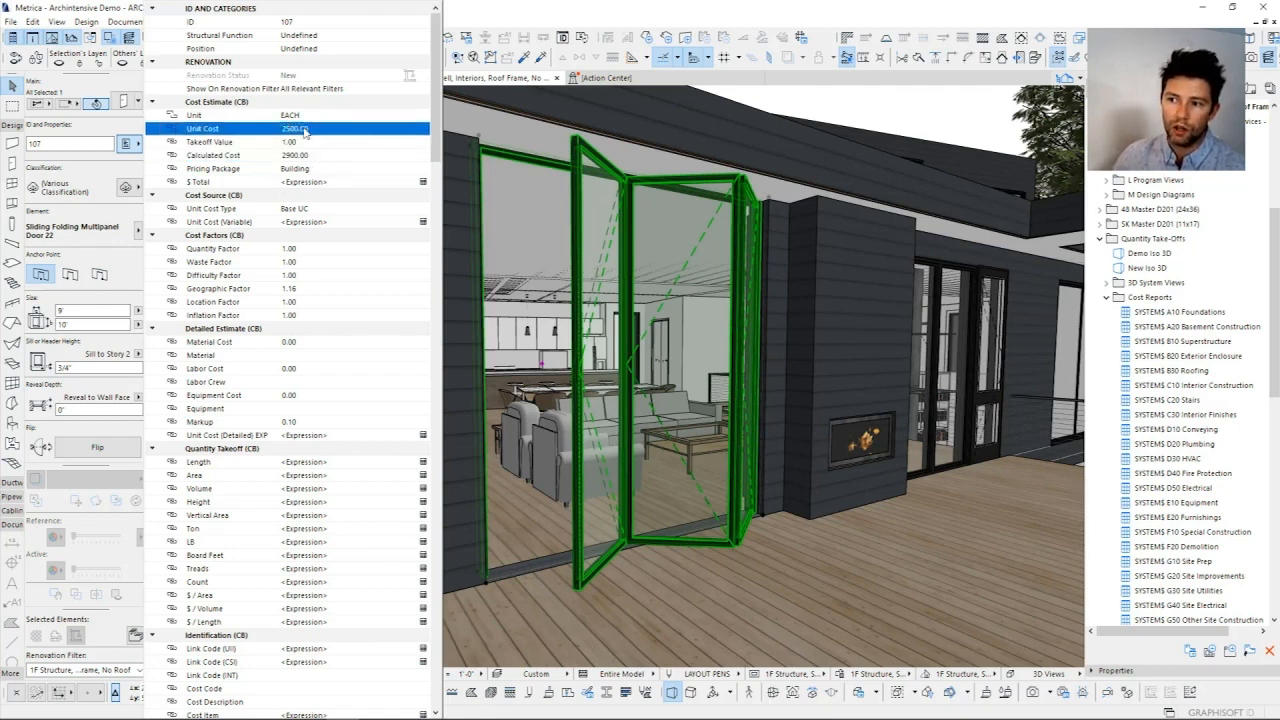
pyautogui.click(310, 142)
pyautogui.click(319, 156)
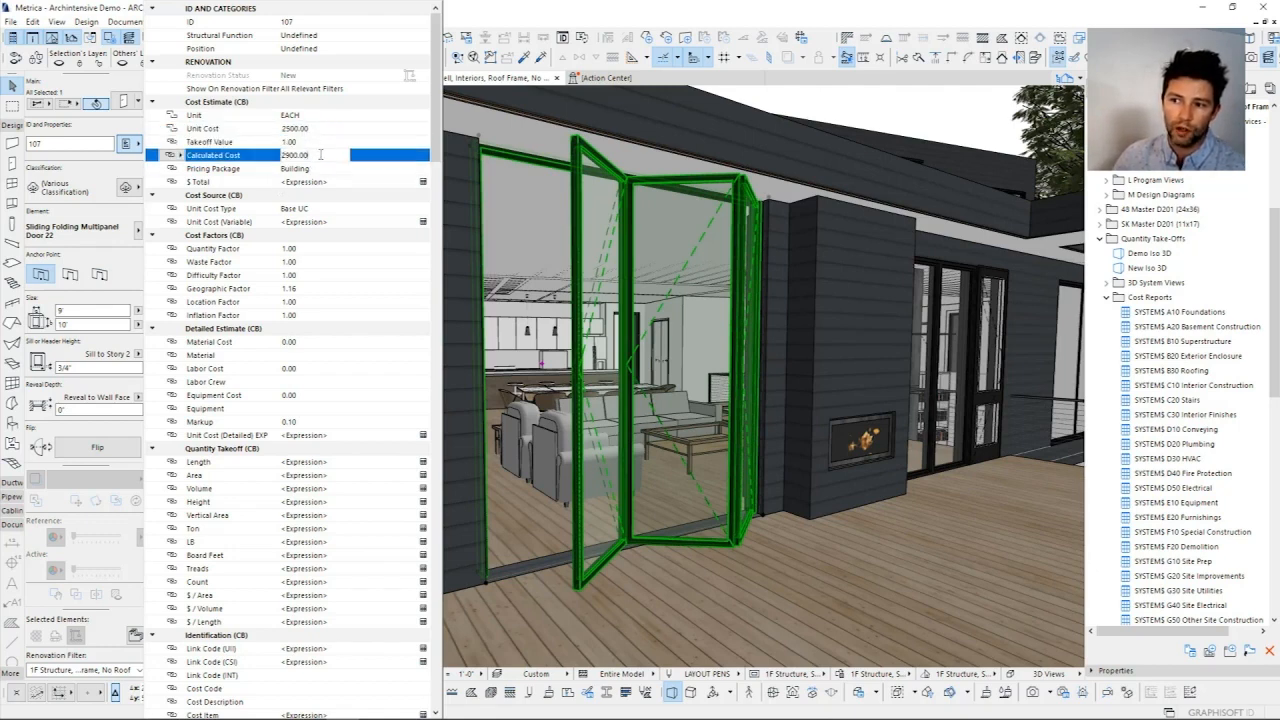
pyautogui.moveTo(337, 159); pyautogui.dragTo(267, 160)
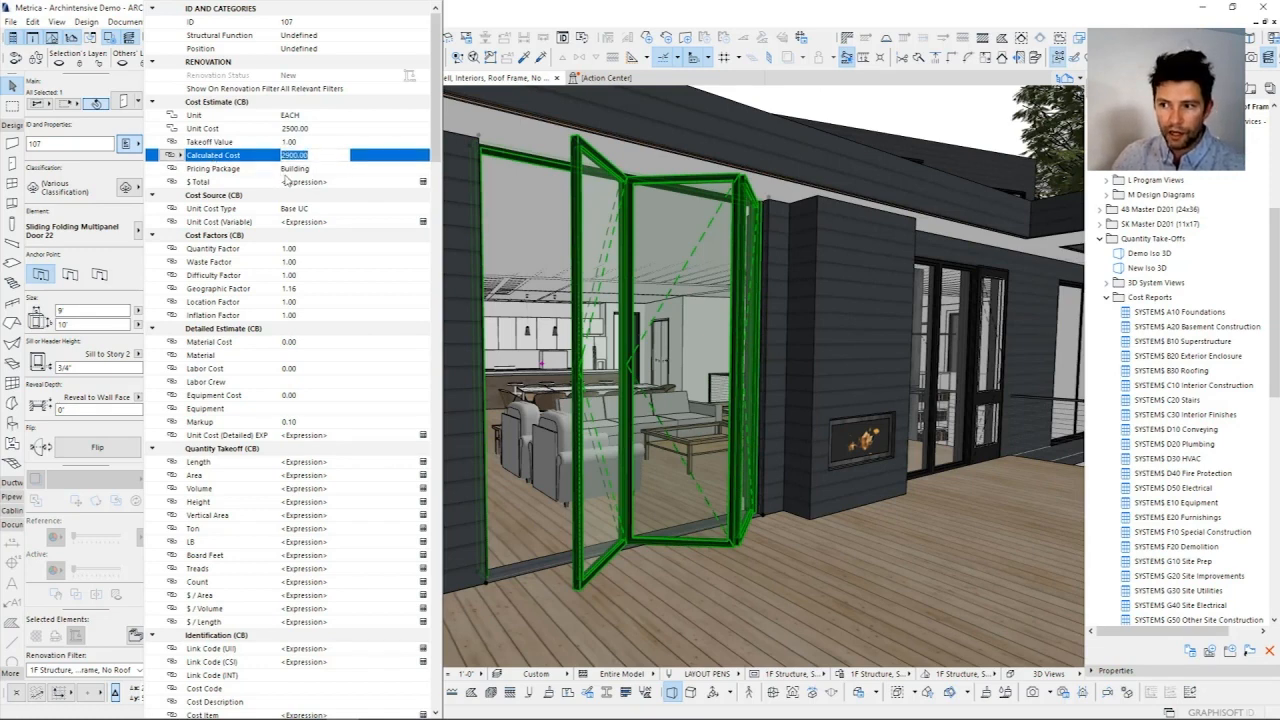
pyautogui.click(310, 129)
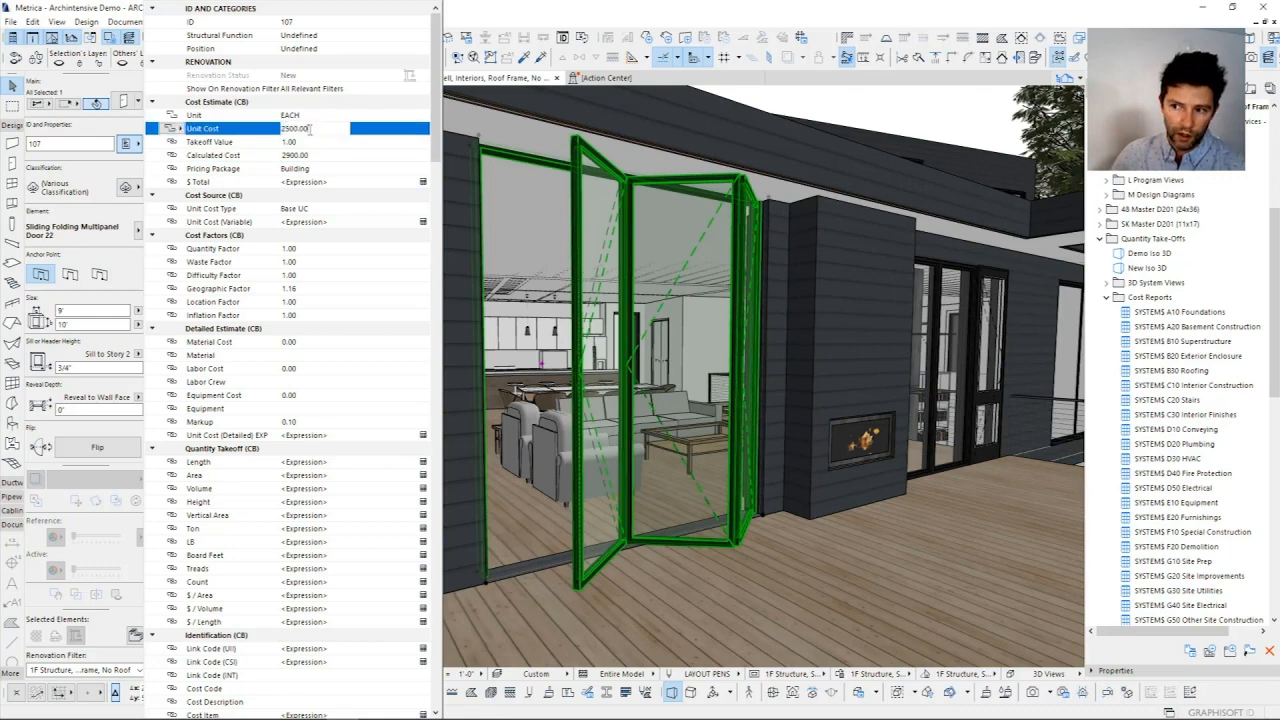
pyautogui.click(320, 157)
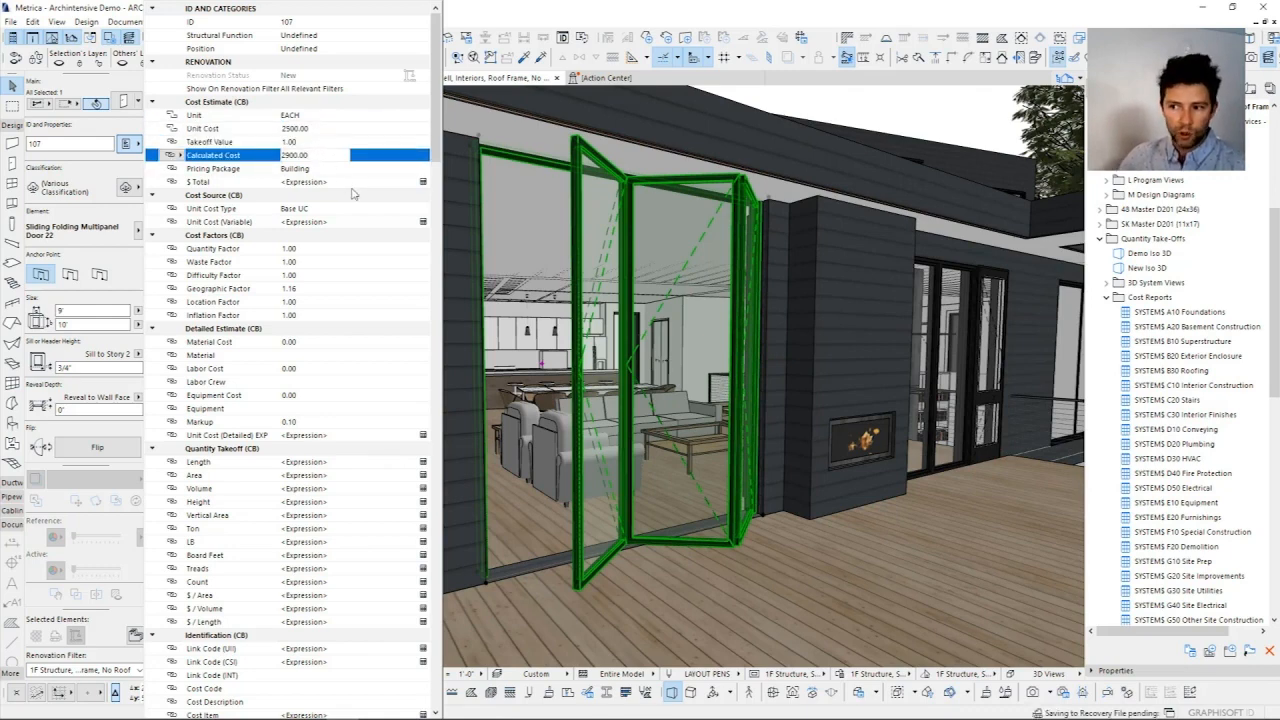
# Step: Override the door's Geographic Factor with 1.00
pyautogui.click(318, 288)
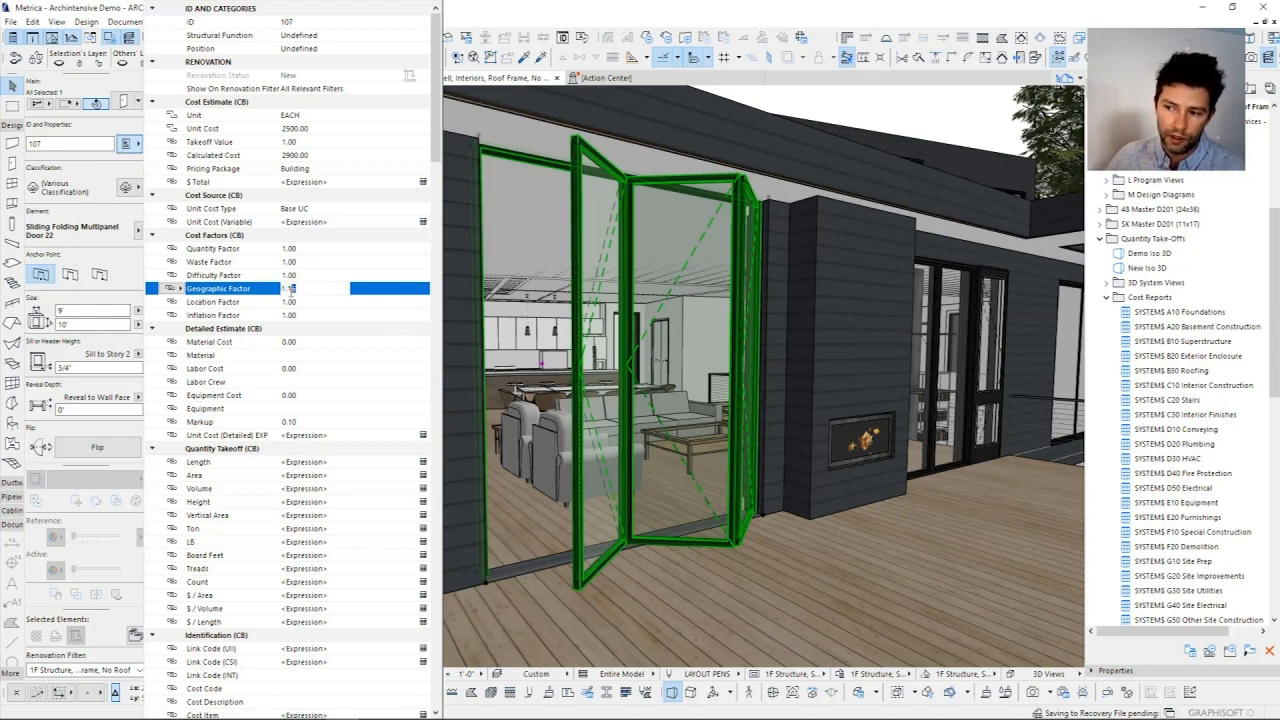
pyautogui.click(172, 289)
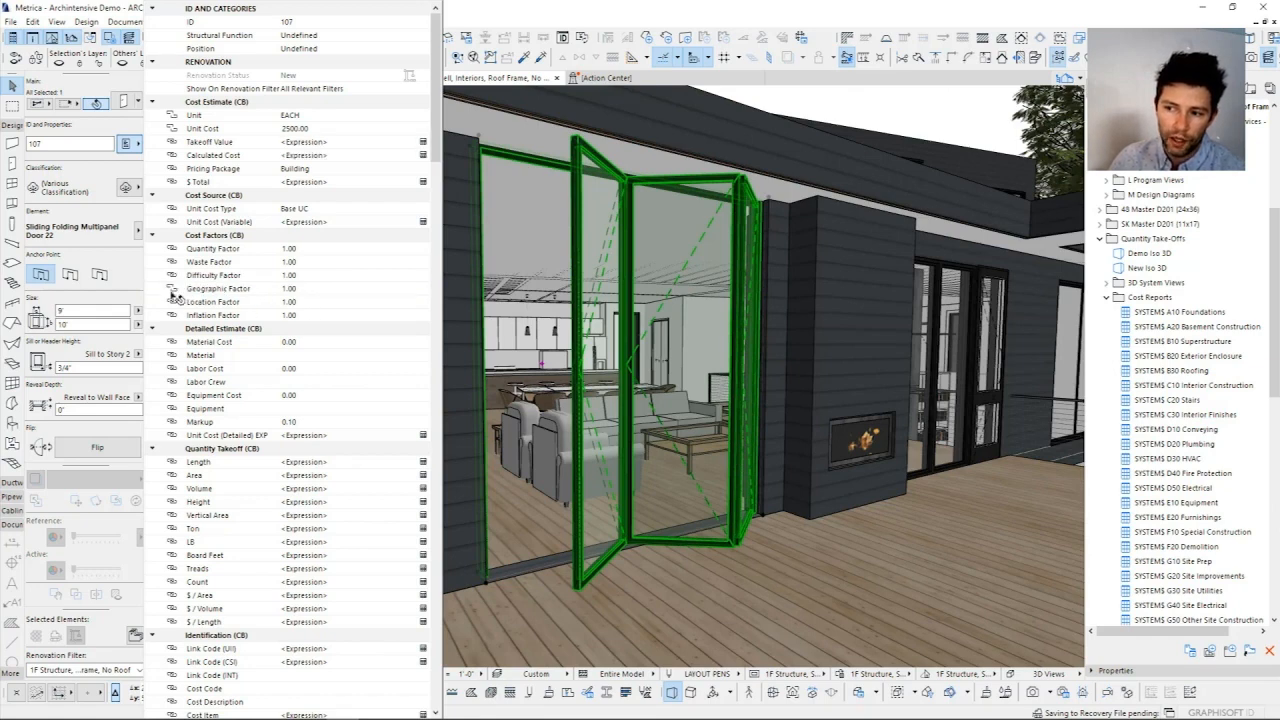
# Step: Relink the door's Geographic Factor to its default value, and override it again with 1.00
pyautogui.click(220, 292)
pyautogui.click(176, 289)
pyautogui.click(222, 289)
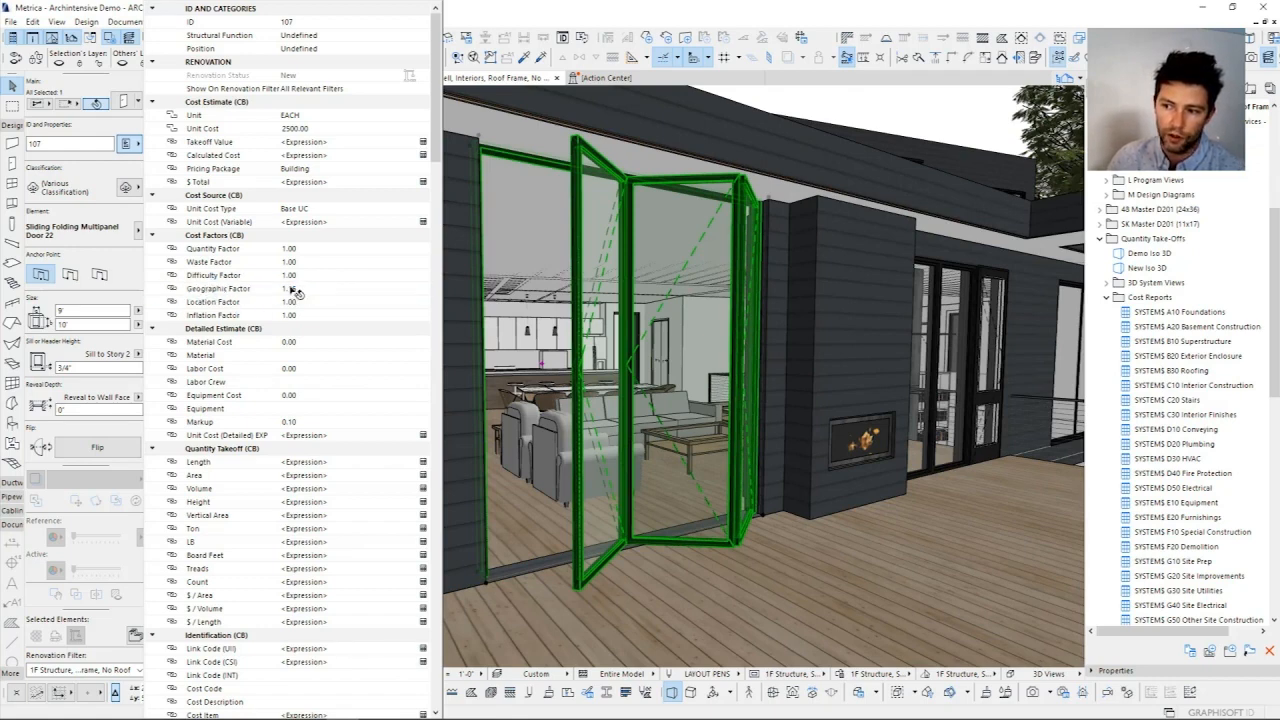
pyautogui.click(303, 289)
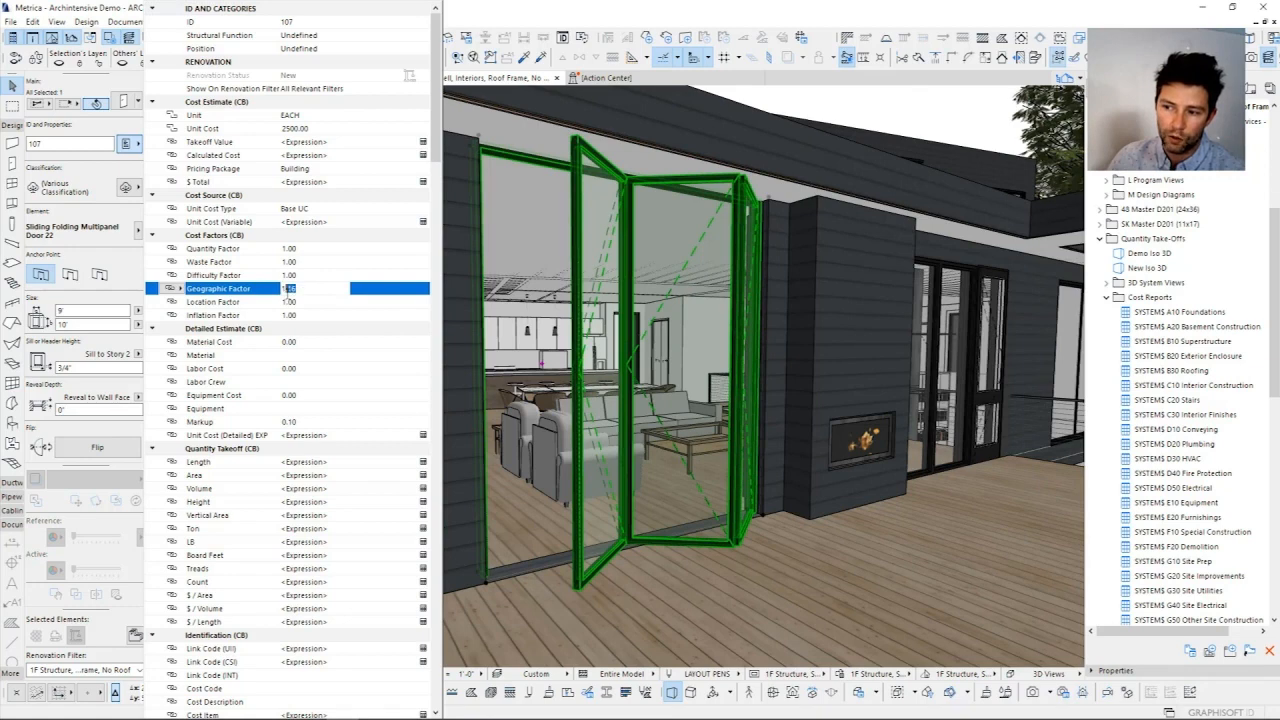
pyautogui.write('00')
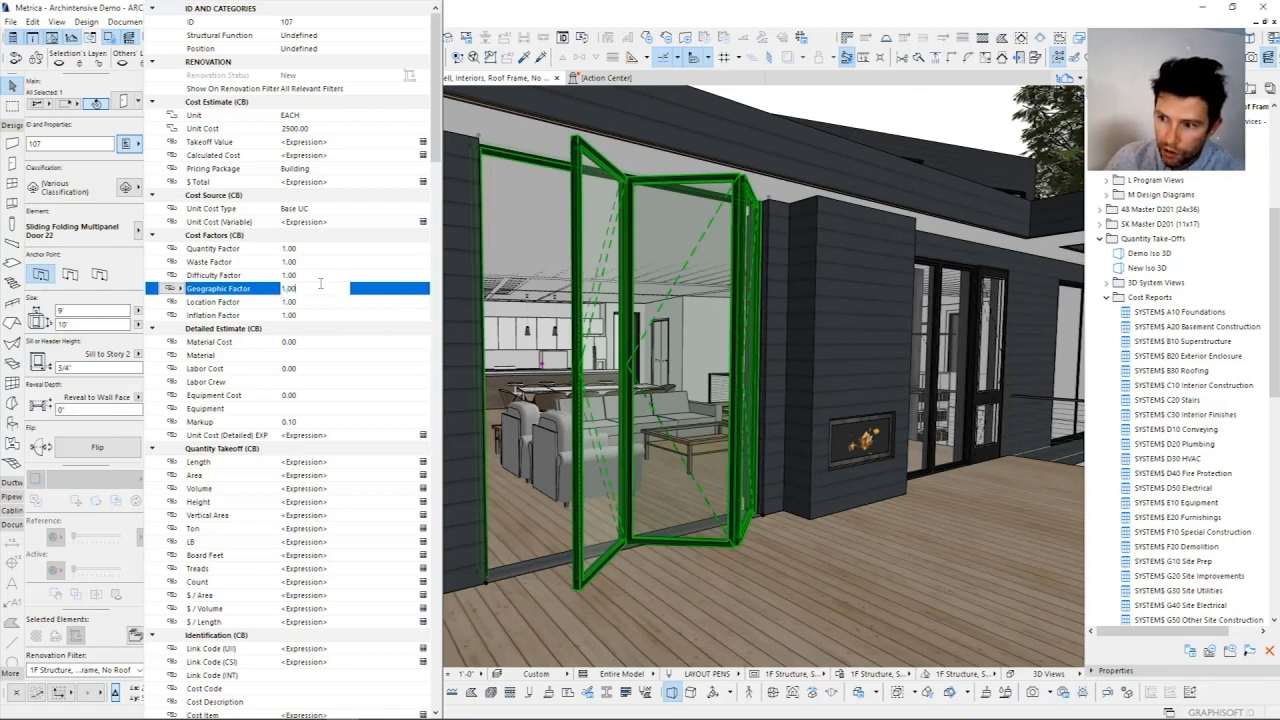
pyautogui.press('Return')
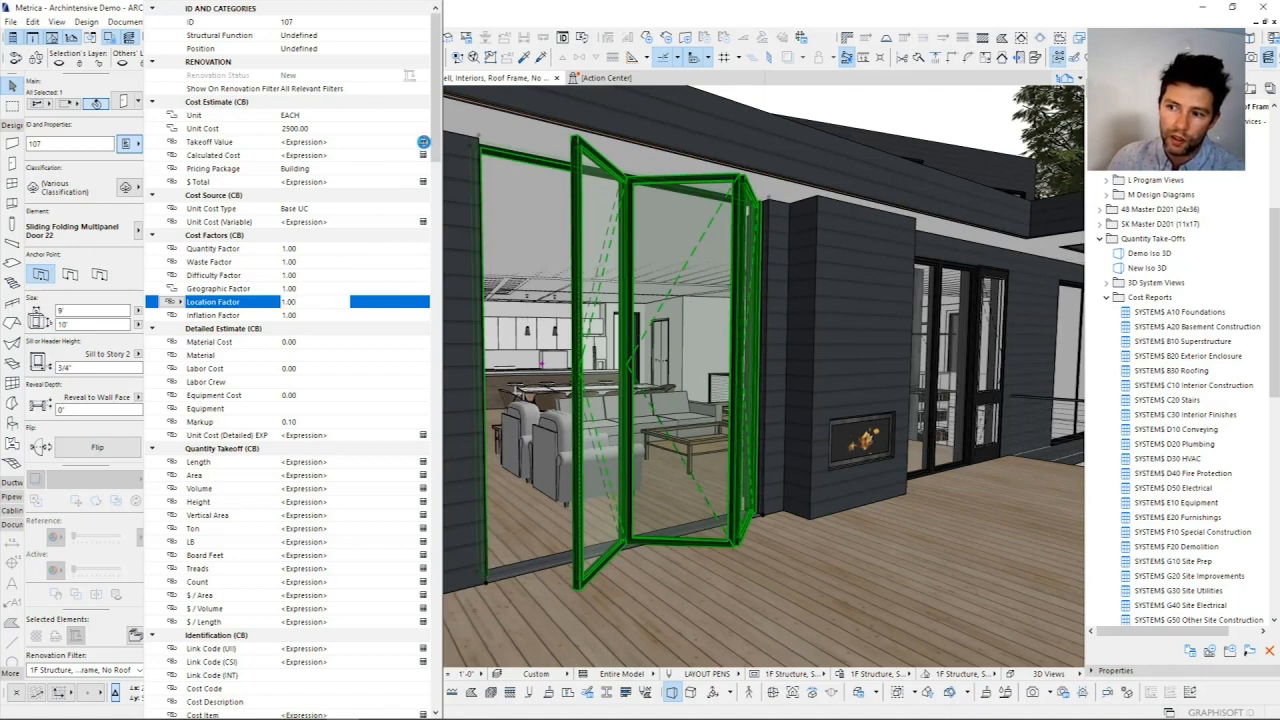
# Step: Evaluate the door's Takeoff Value and Calculated Cost expressions and compare them with the Geographic Factor
pyautogui.click(424, 144)
pyautogui.click(425, 155)
pyautogui.click(316, 156)
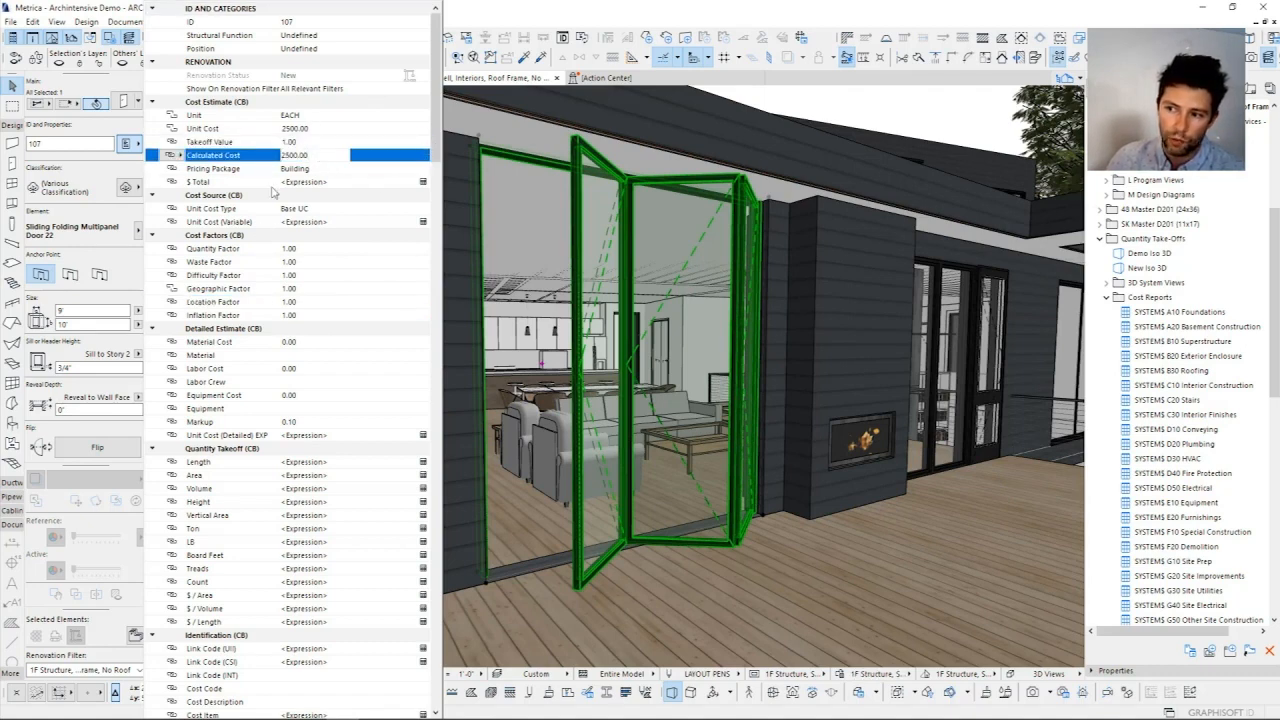
pyautogui.click(300, 289)
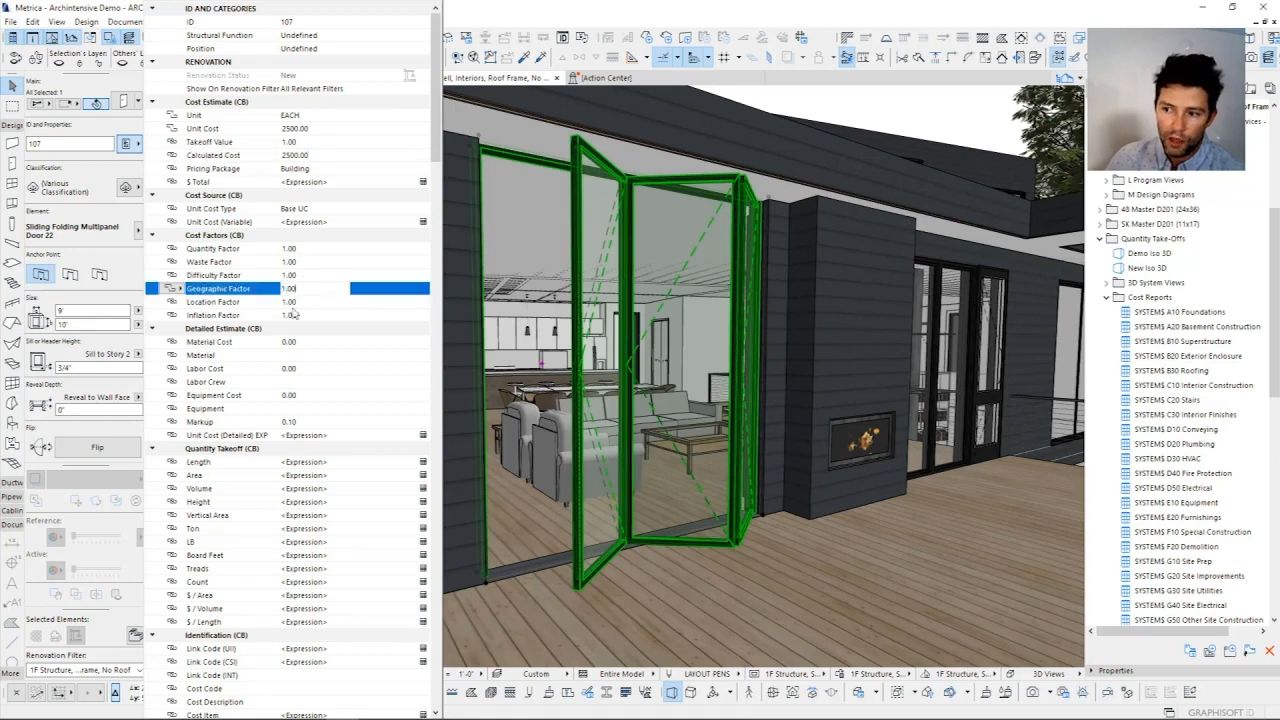
# Step: Override the door's Quantity Factor with 1.1 and evaluate its Calculated Cost
pyautogui.click(293, 249)
pyautogui.write('1.1')
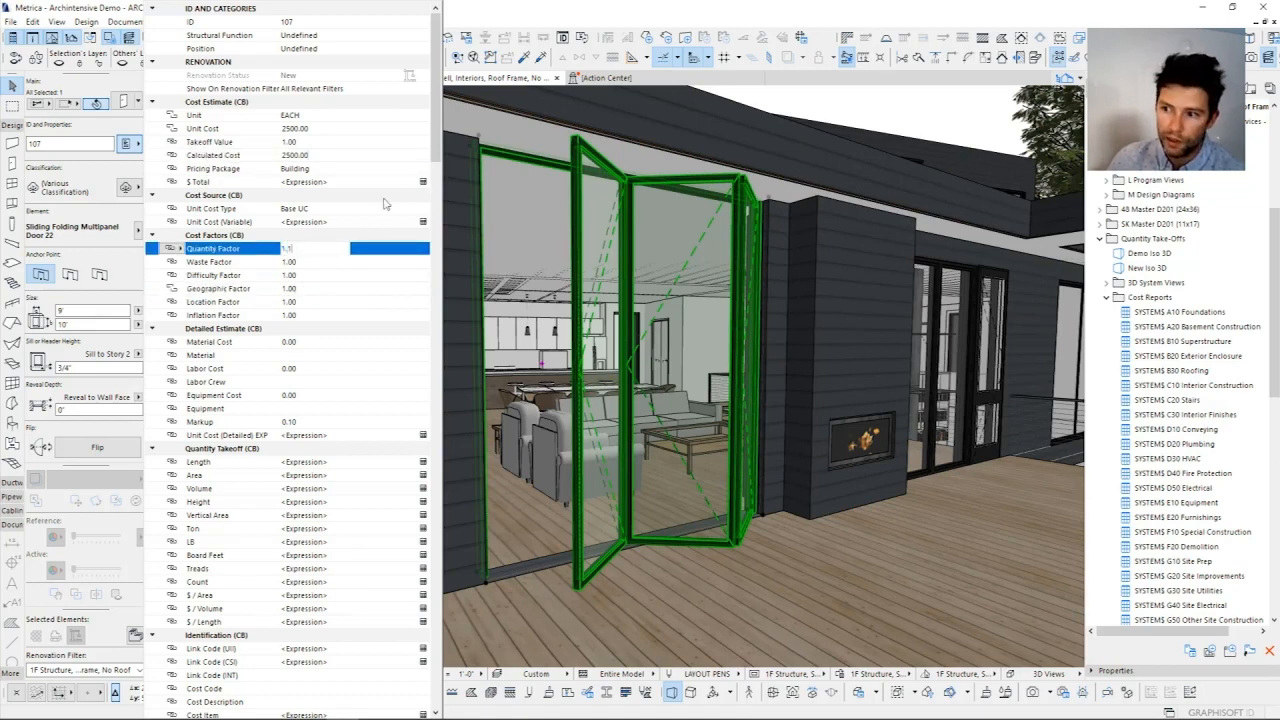
pyautogui.press('Return')
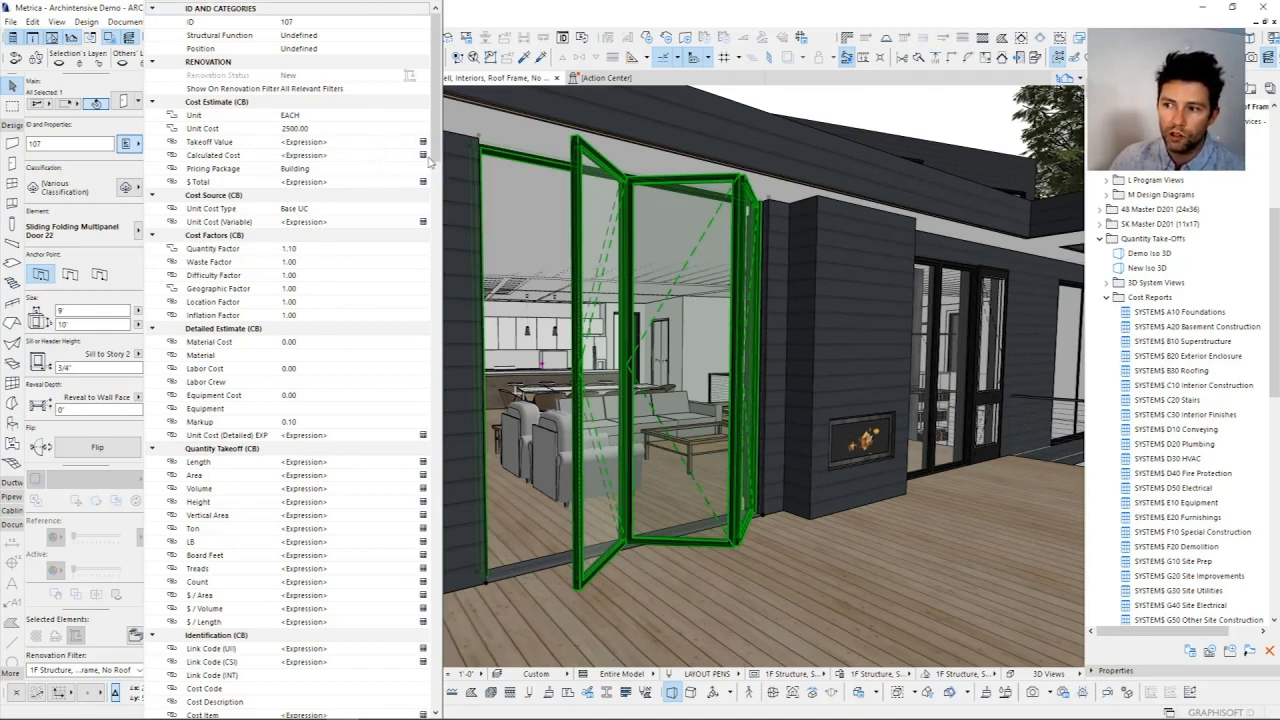
pyautogui.click(258, 159)
pyautogui.click(313, 157)
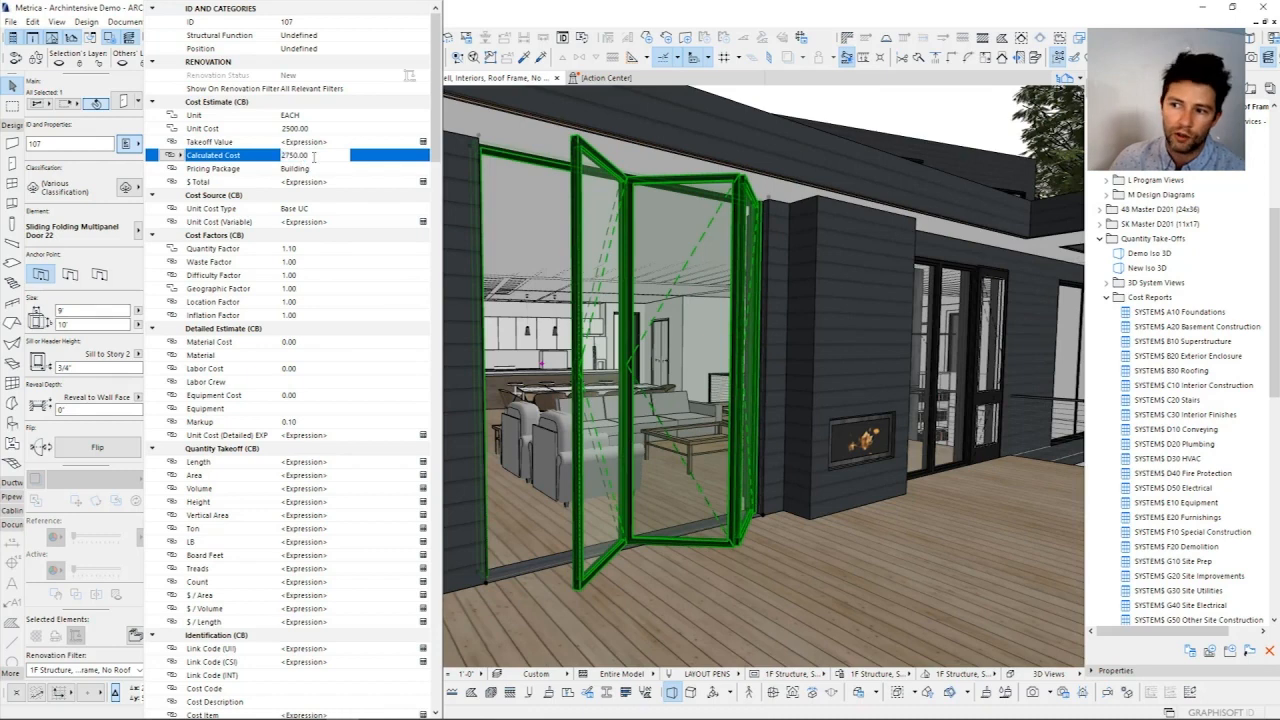
# Step: Relink the door's Geographic Factor to its default value
pyautogui.click(320, 254)
pyautogui.click(180, 290)
pyautogui.click(180, 290)
pyautogui.click(210, 290)
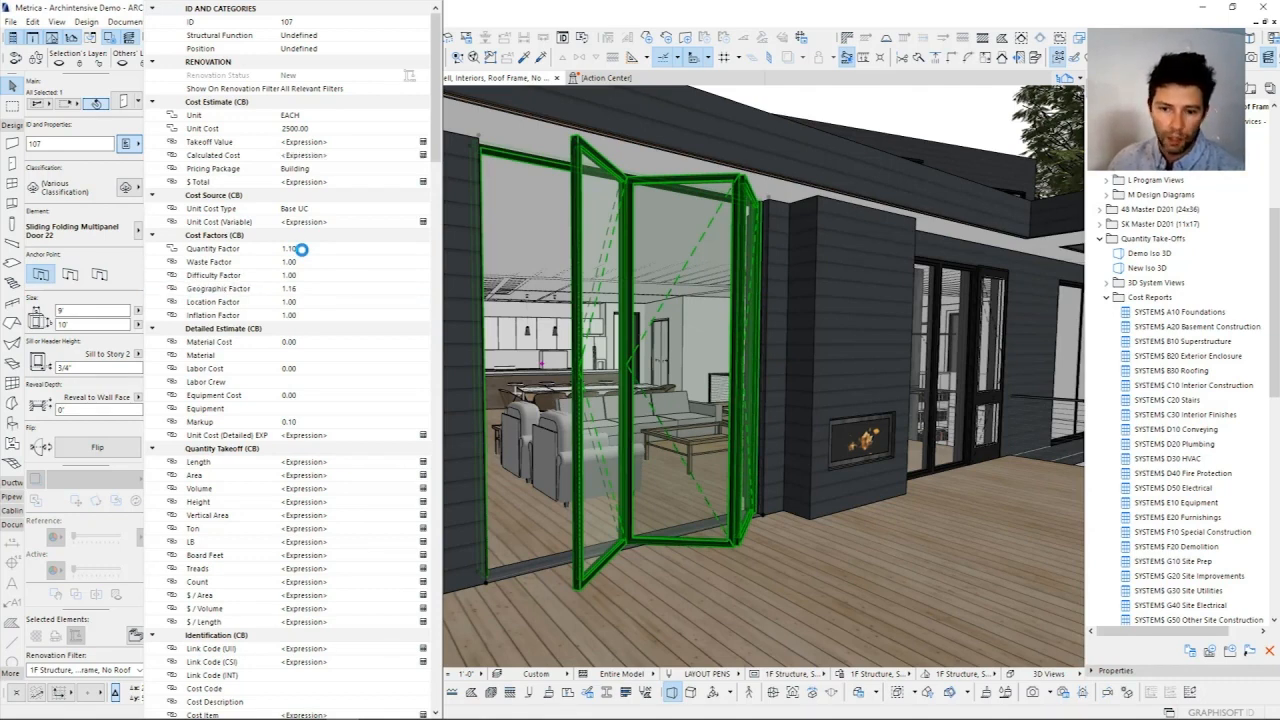
# Step: Set the door's Quantity Factor to 1.00 and close its property list
pyautogui.click(301, 249)
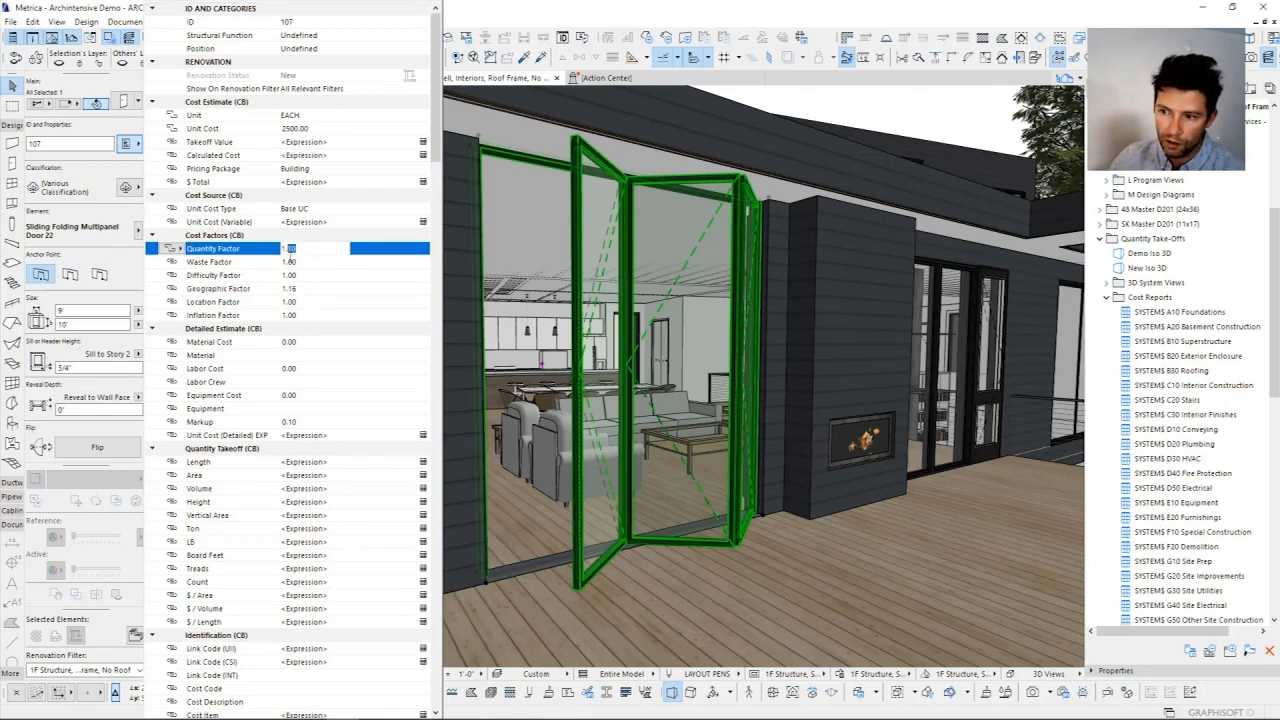
pyautogui.write('0')
pyautogui.click(308, 280)
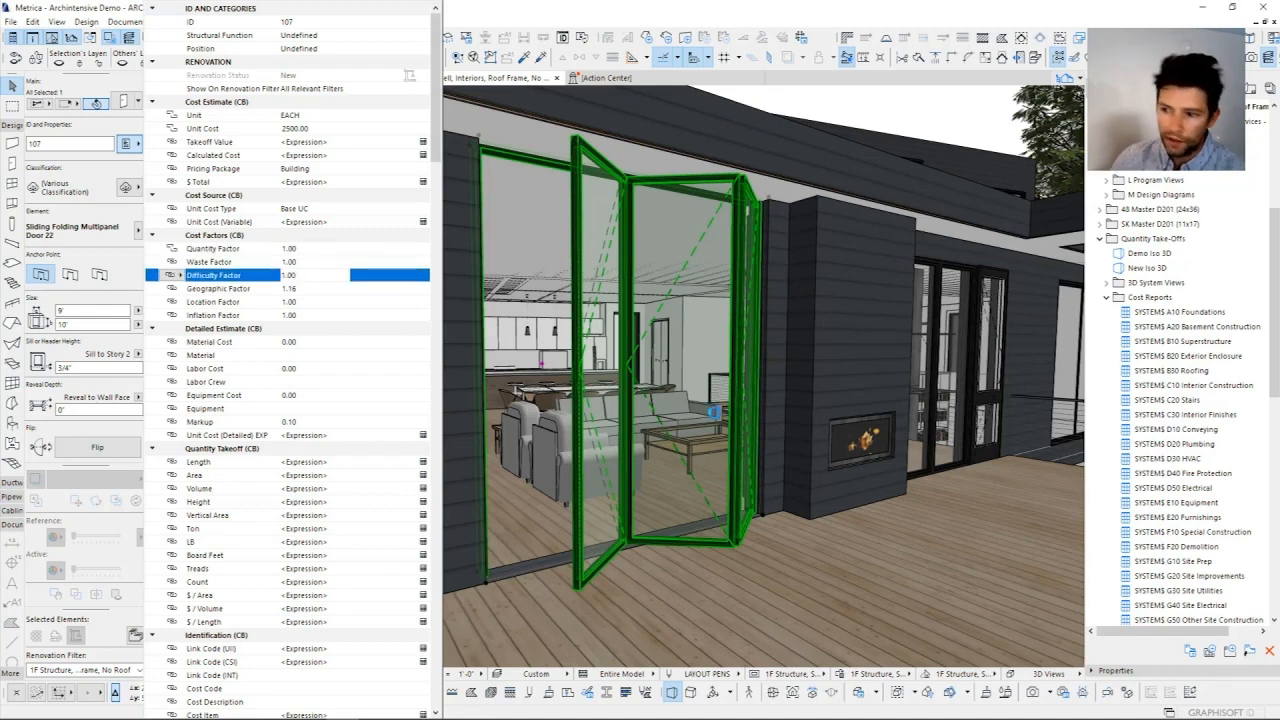
pyautogui.click(752, 376)
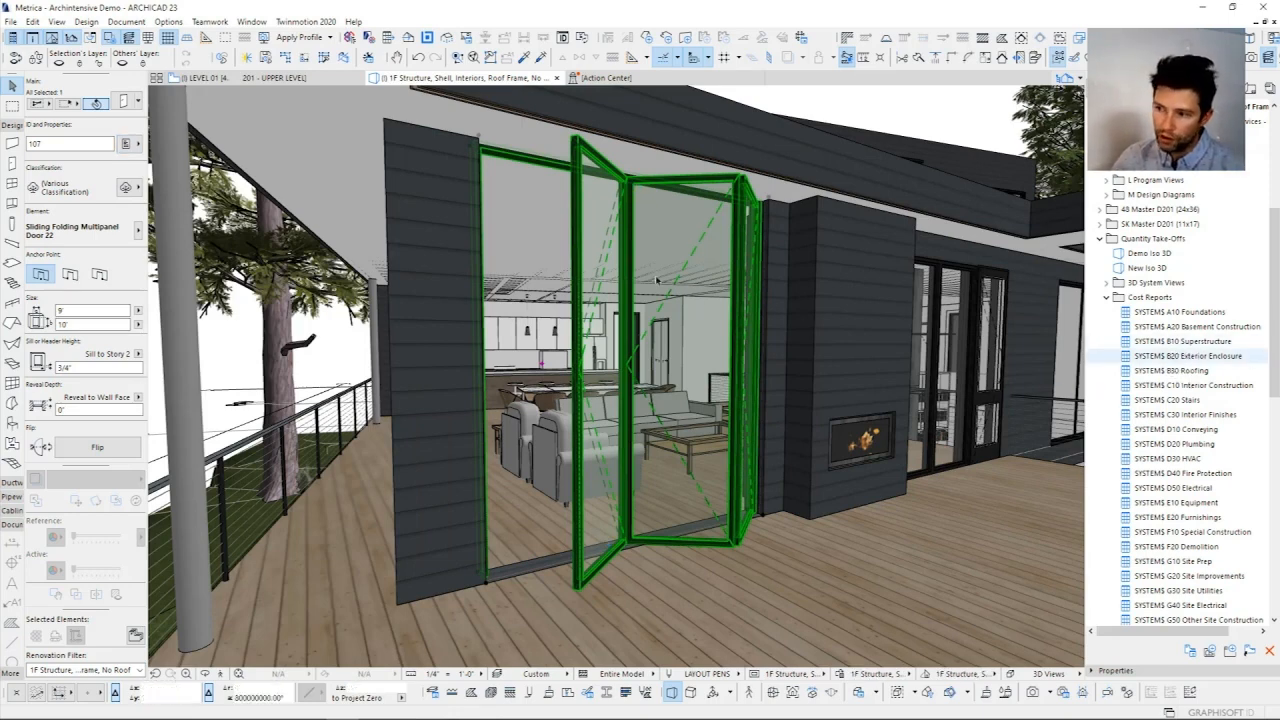
# Step: Review the door's classifications and open the scheme settings of the SYSTEM$ B20 Exterior Enclosure schedule
pyautogui.click(127, 188)
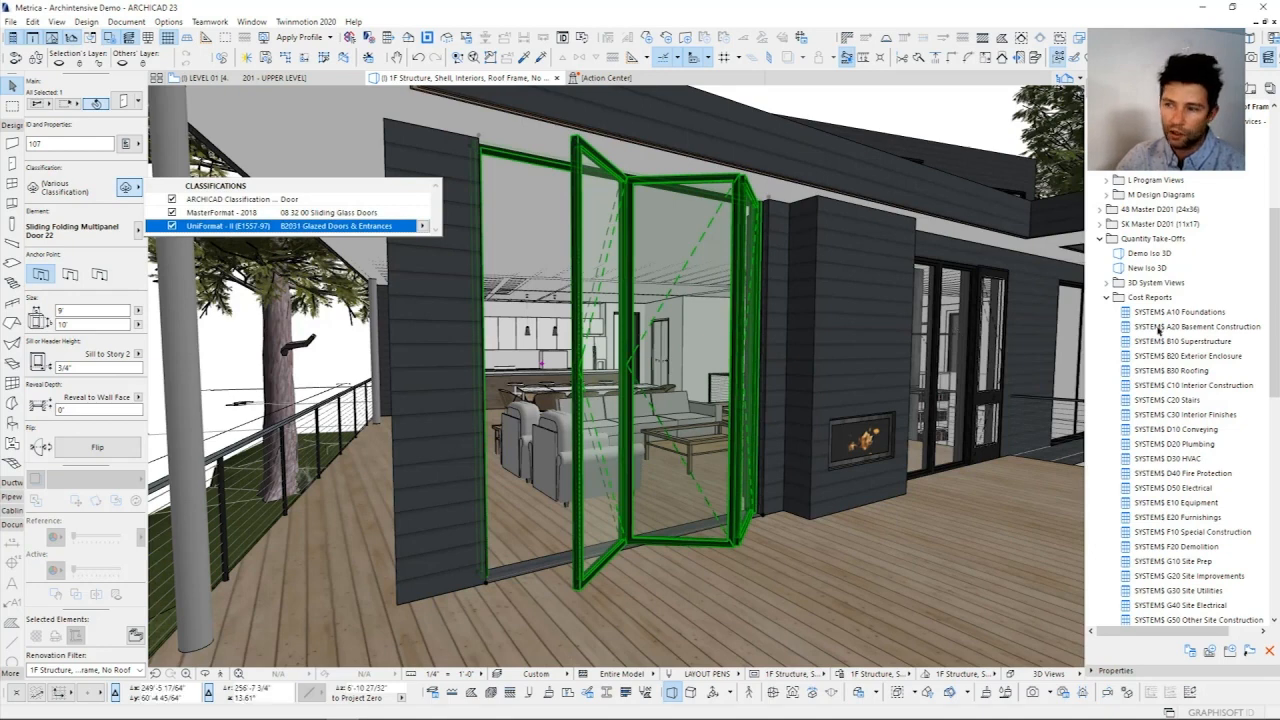
pyautogui.click(1218, 345)
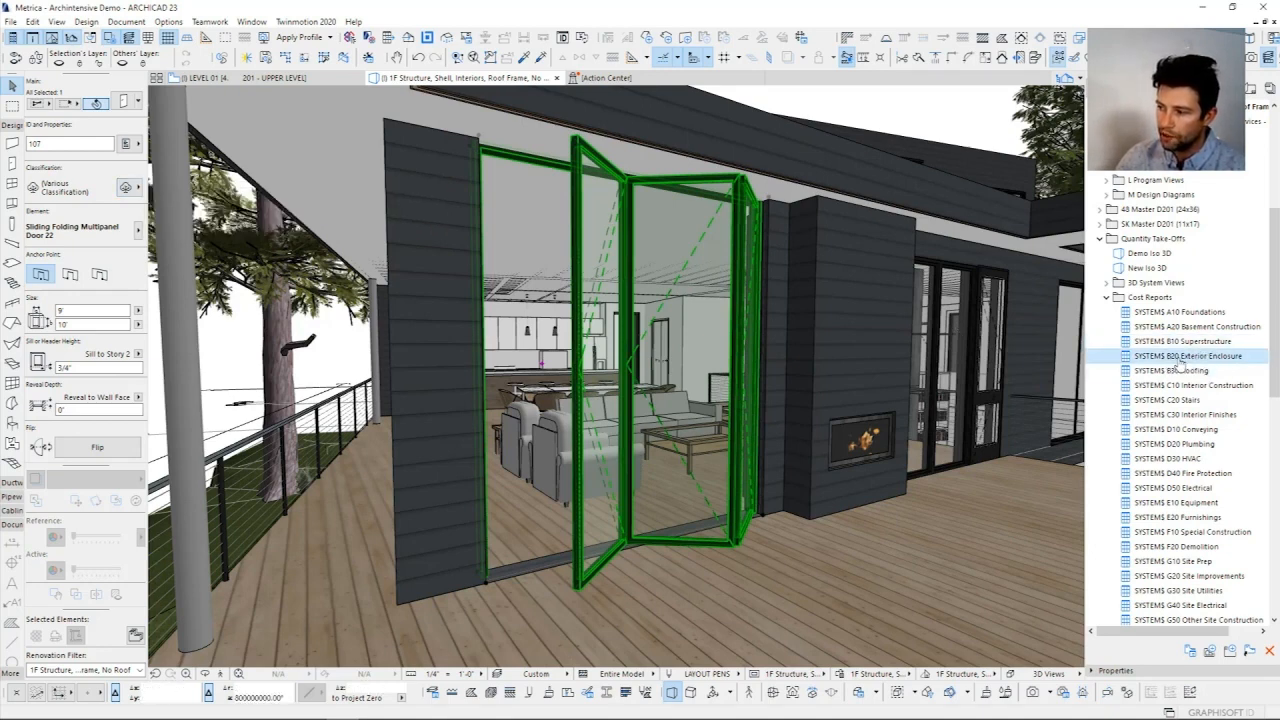
pyautogui.rightClick(1180, 358)
pyautogui.click(1075, 491)
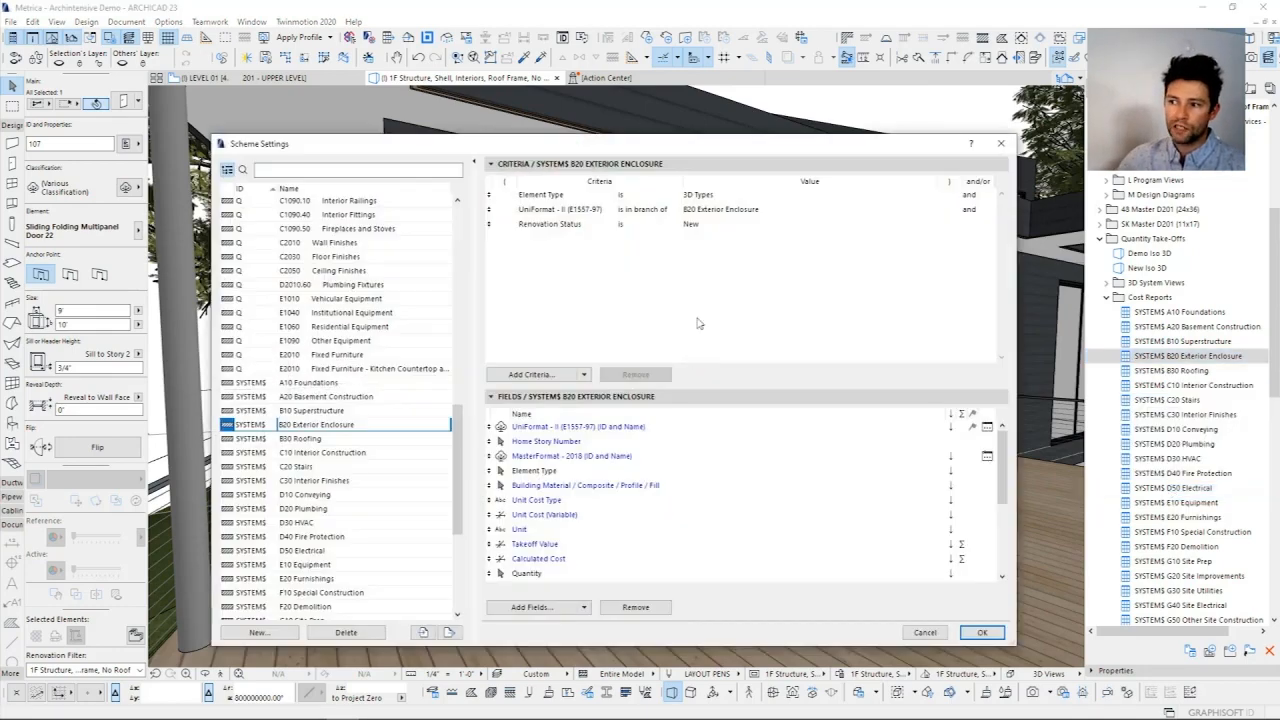
# Step: Examine the Element Type and UniFormat criteria, expanding the Exterior Walls, Exterior Windows and Exterior Doors branches under B20 Exterior Enclosure
pyautogui.click(708, 196)
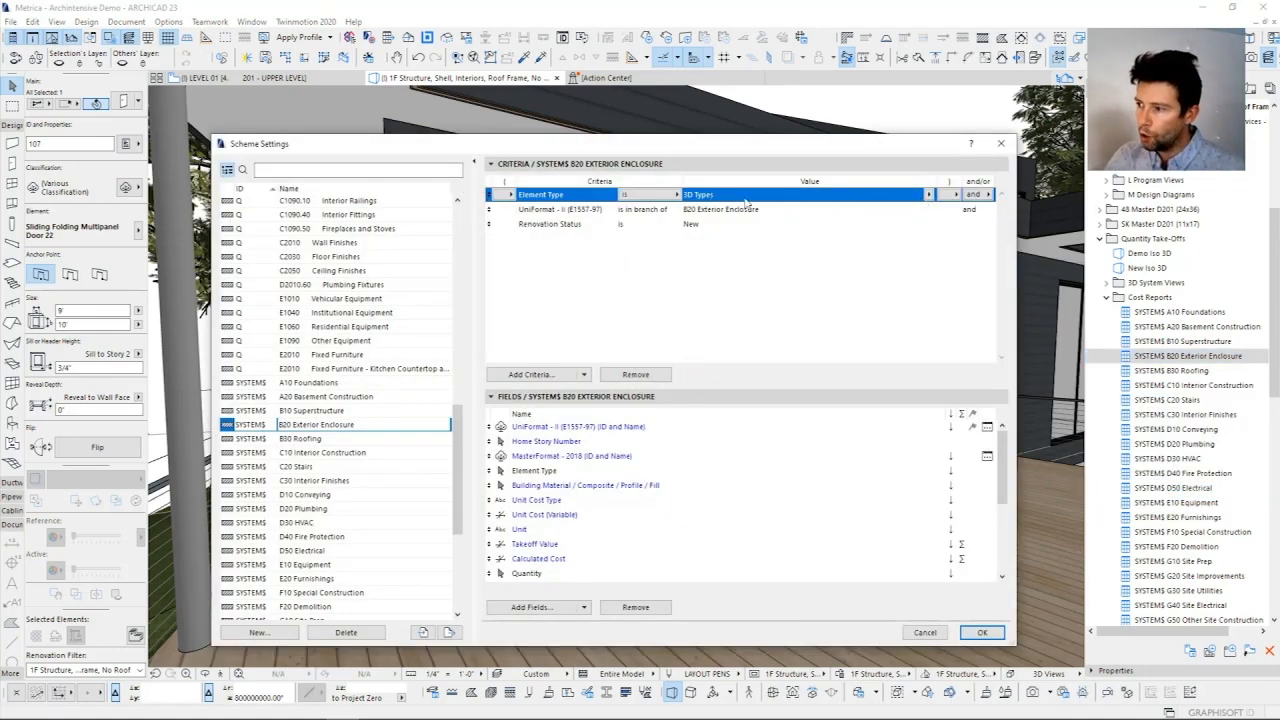
pyautogui.click(714, 211)
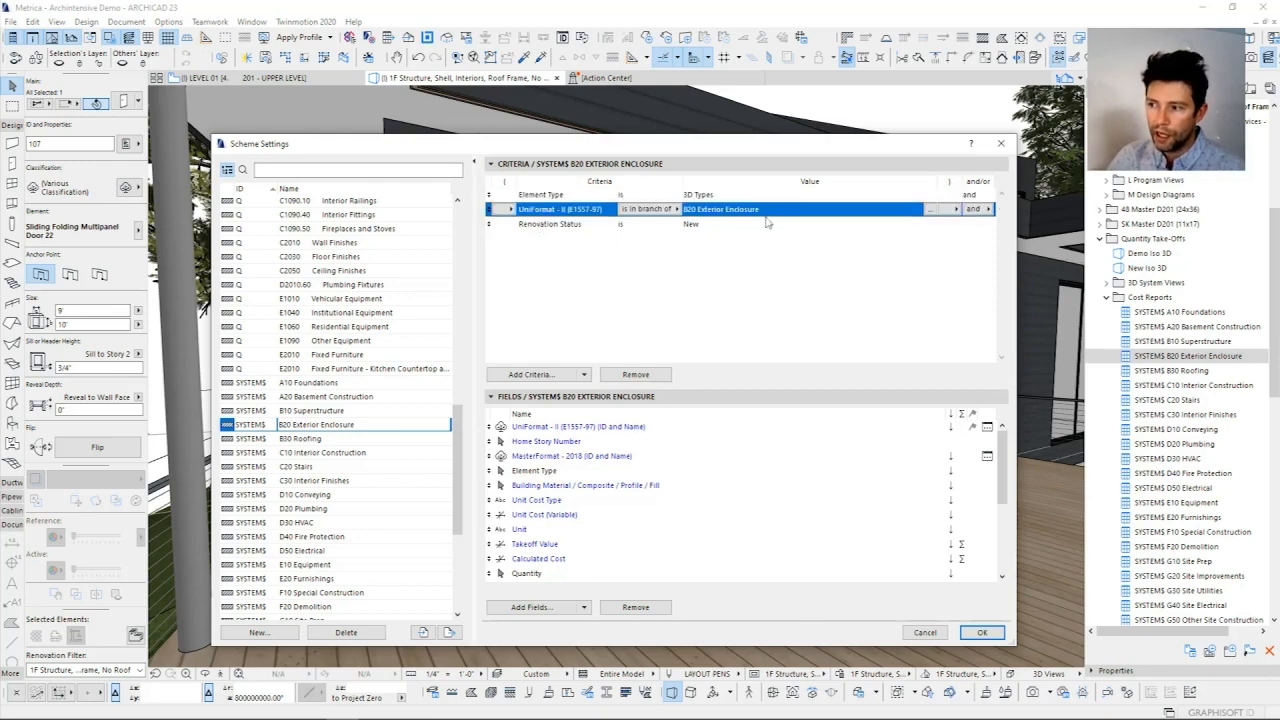
pyautogui.click(930, 209)
pyautogui.click(953, 273)
pyautogui.click(960, 288)
pyautogui.click(960, 391)
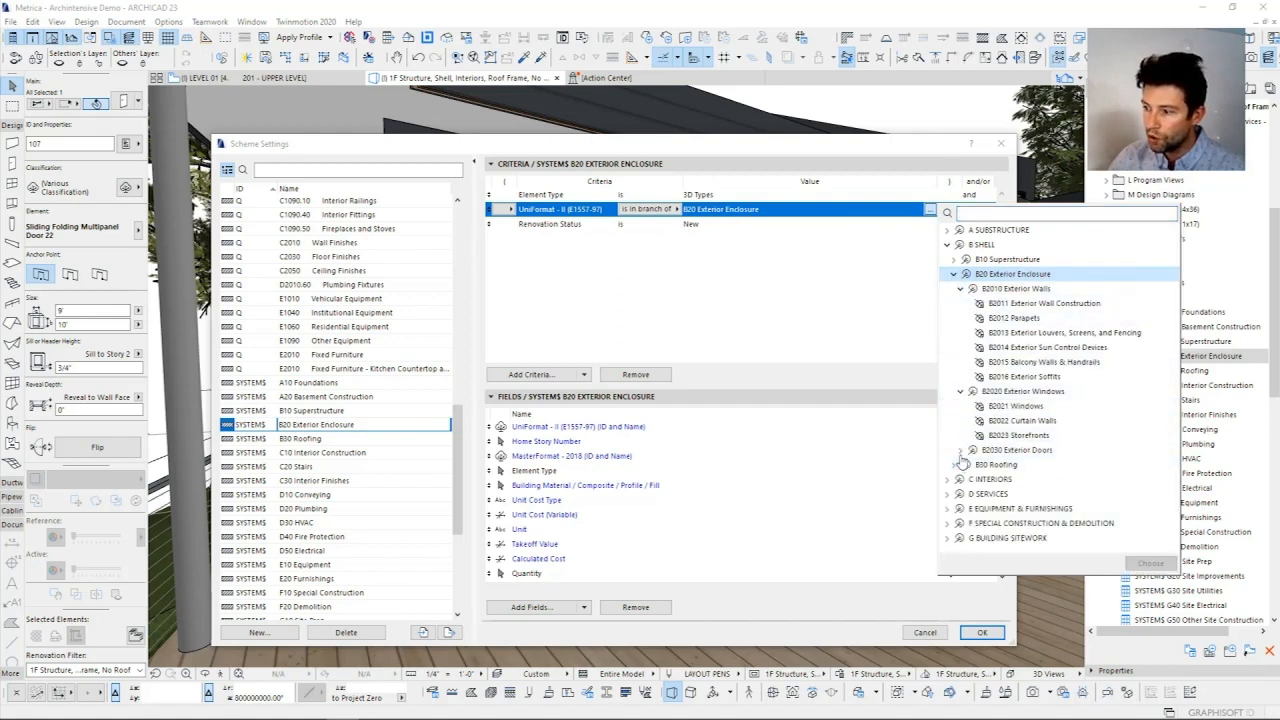
pyautogui.click(960, 450)
pyautogui.click(851, 289)
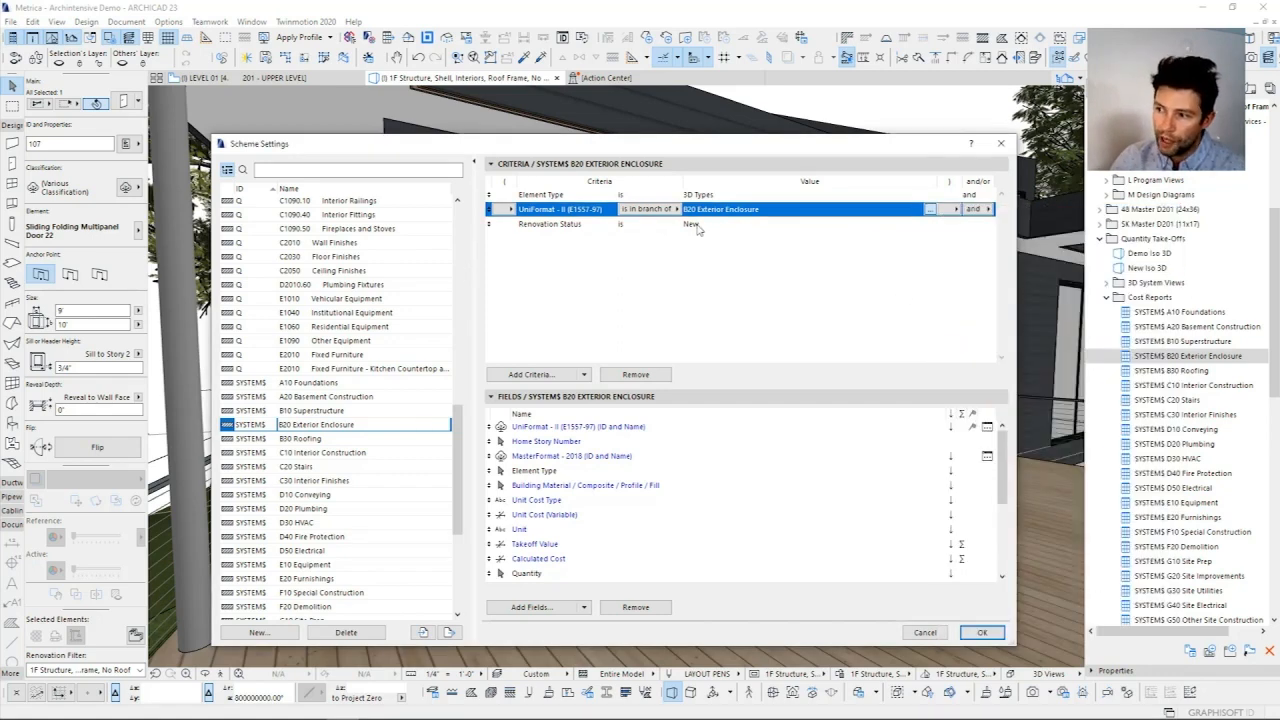
# Step: Review the Renovation Status criterion of the B20 Exterior Enclosure scheme and reposition the settings dialog
pyautogui.click(518, 224)
pyautogui.click(727, 284)
pyautogui.moveTo(732, 148); pyautogui.dragTo(706, 117)
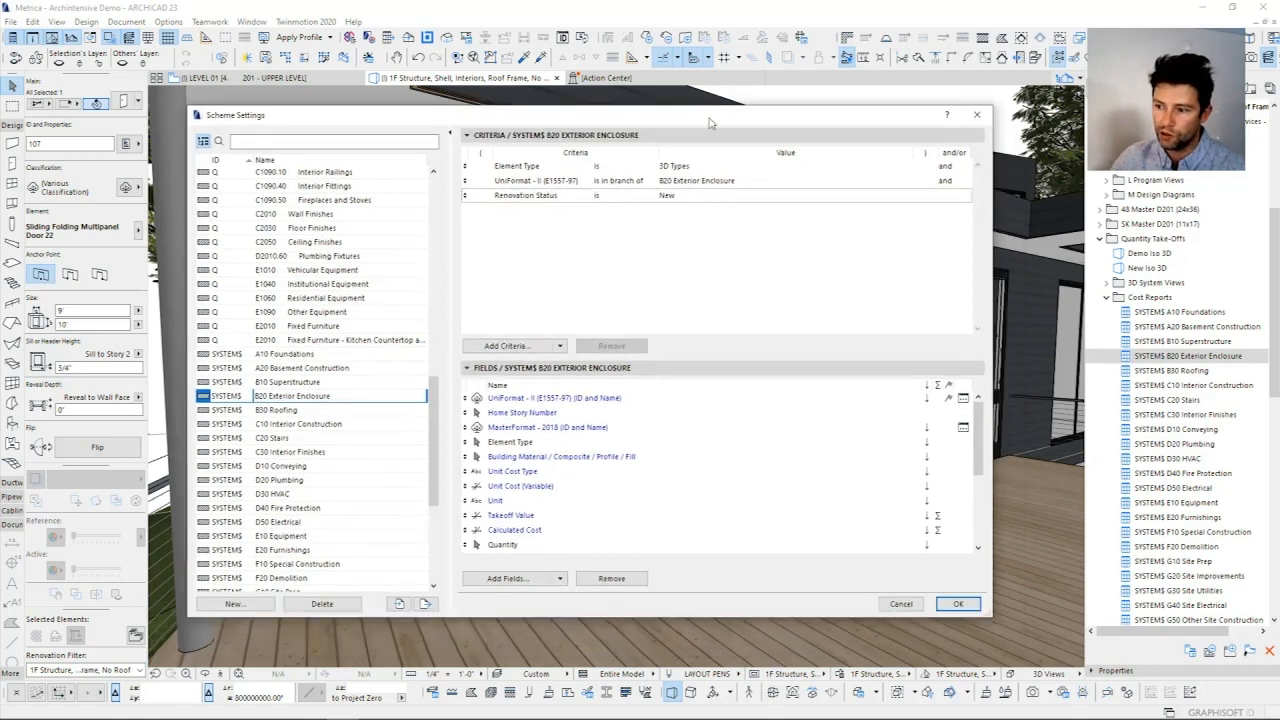
# Step: Open the SYSTEM$ B20 Exterior Enclosure schedule and narrow its MasterFormat - 2018 column
pyautogui.click(1180, 356)
pyautogui.middleClick(755, 304)
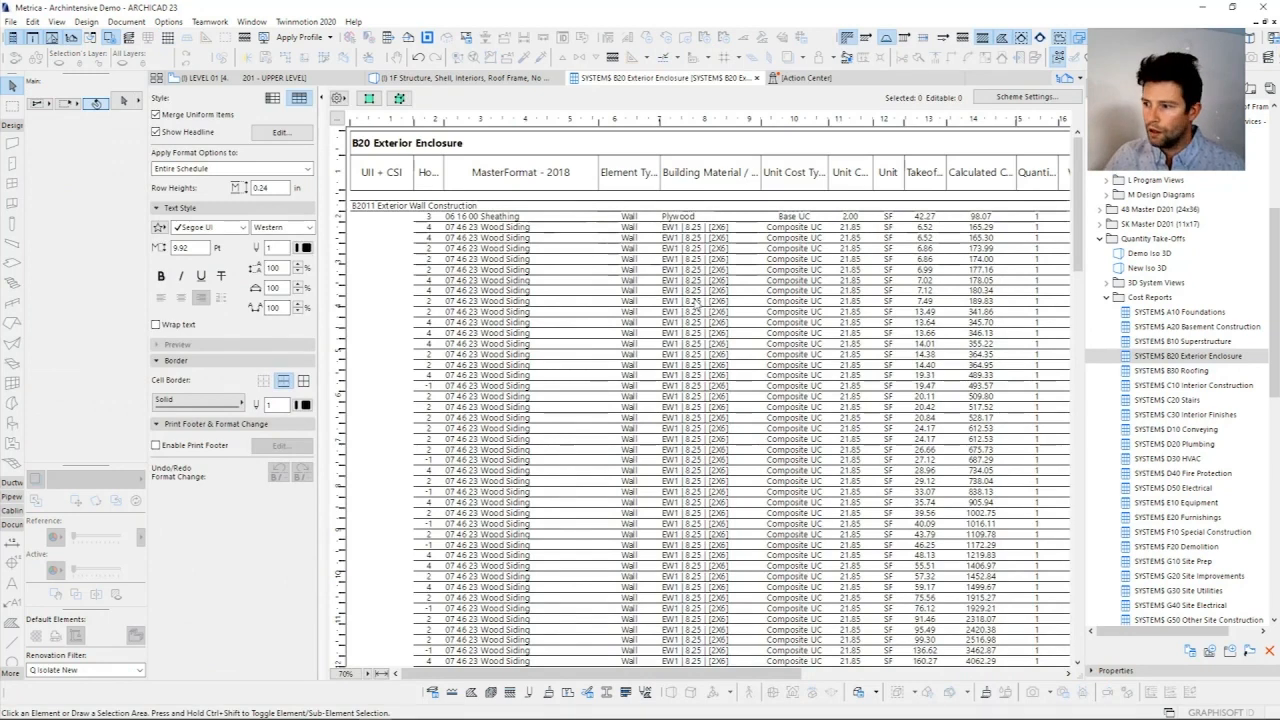
pyautogui.click(425, 212)
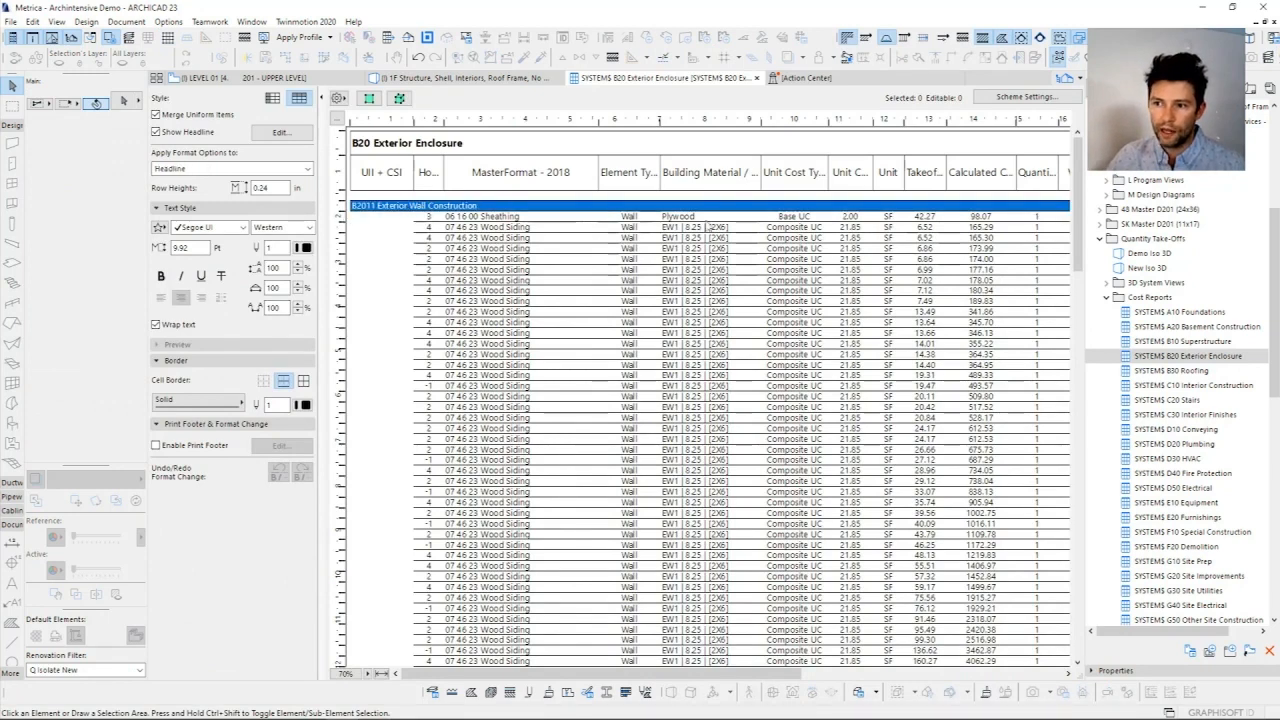
pyautogui.moveTo(594, 121); pyautogui.dragTo(561, 121)
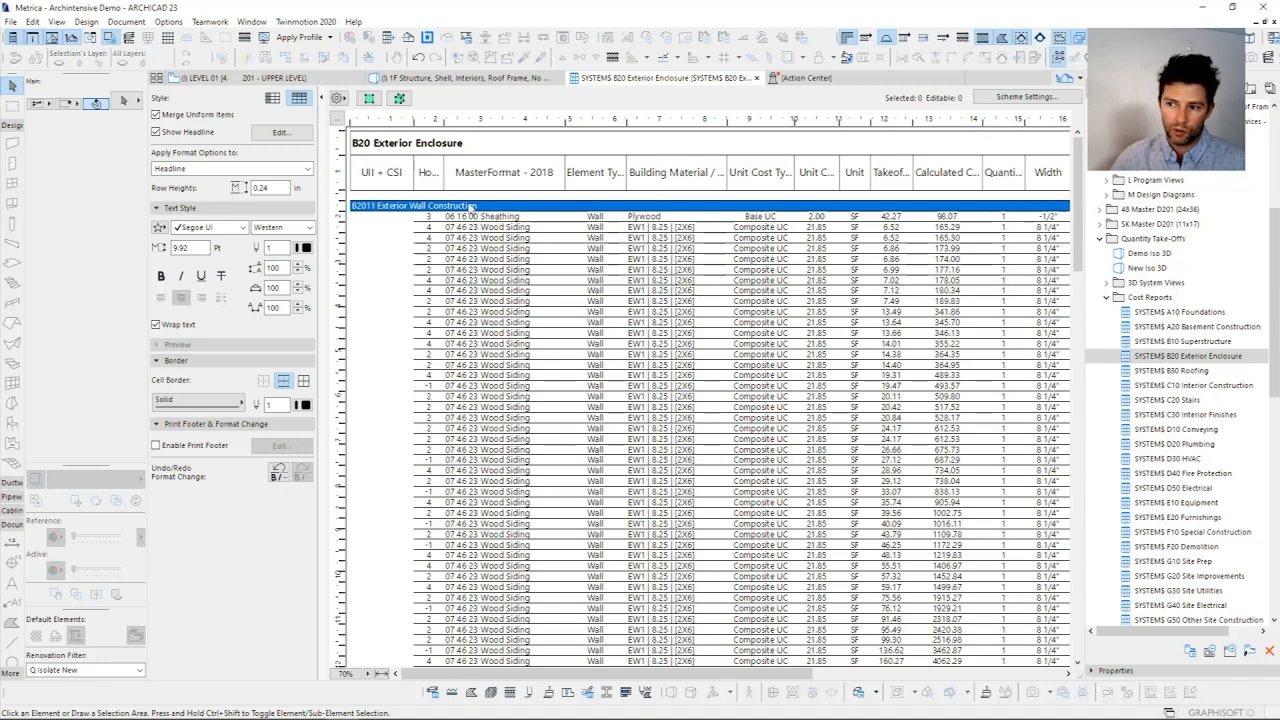
# Step: Freeze the B20 Exterior Enclosure schedule's header so the column titles stay in view
pyautogui.moveTo(1077, 175); pyautogui.dragTo(1078, 255)
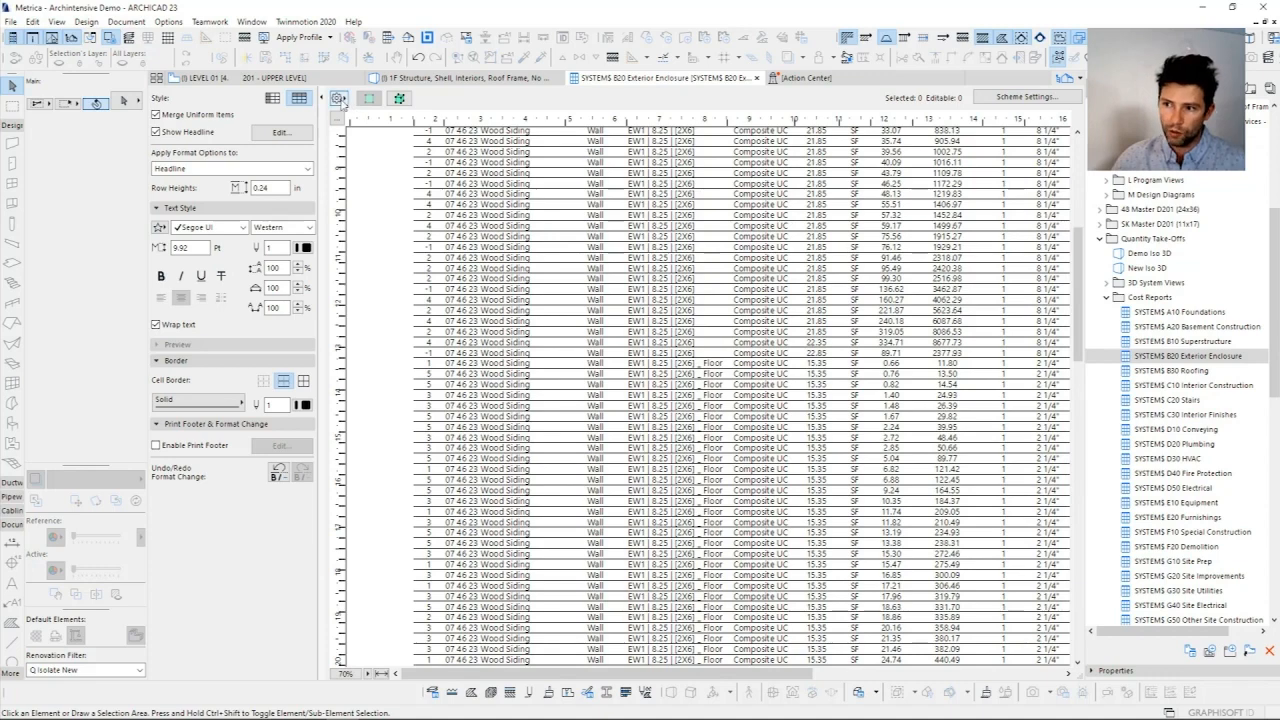
pyautogui.click(339, 98)
pyautogui.click(370, 97)
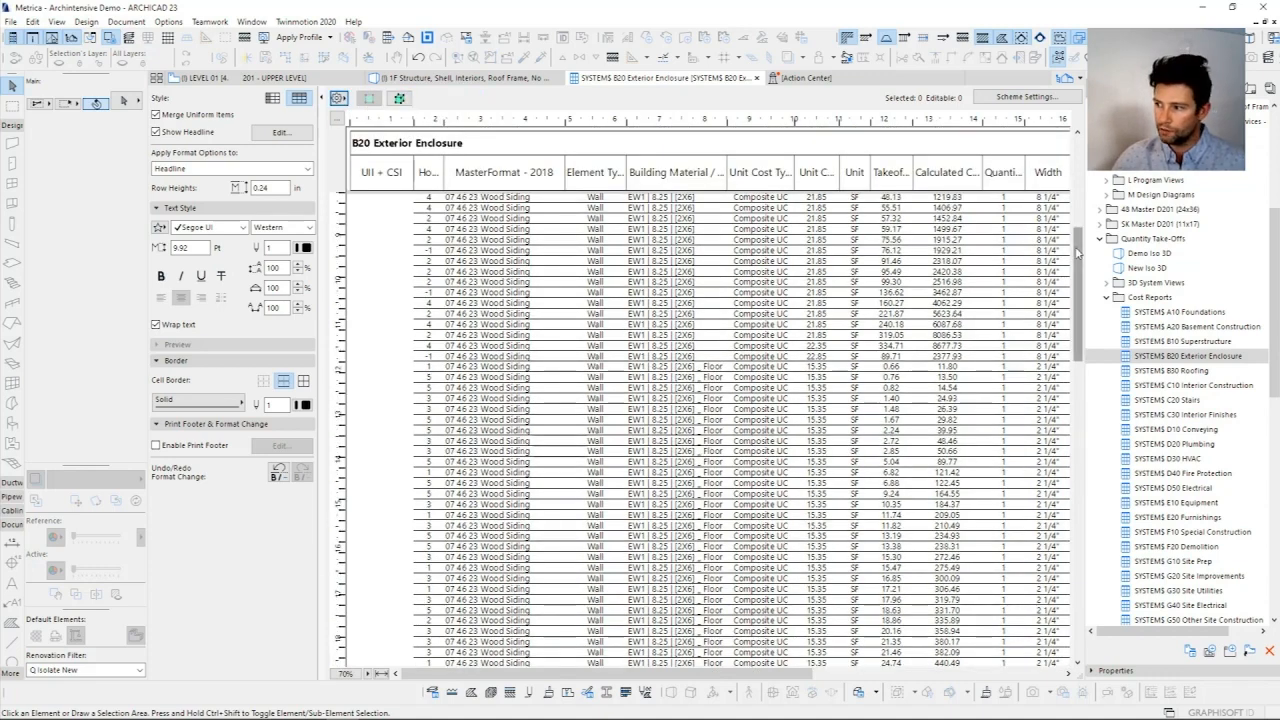
# Step: Examine the schedule's groups and cost subtotals, from Exterior Wall Construction through Parapets, Sun Control Devices, Handrails and Windows
pyautogui.moveTo(1076, 287); pyautogui.dragTo(1073, 410)
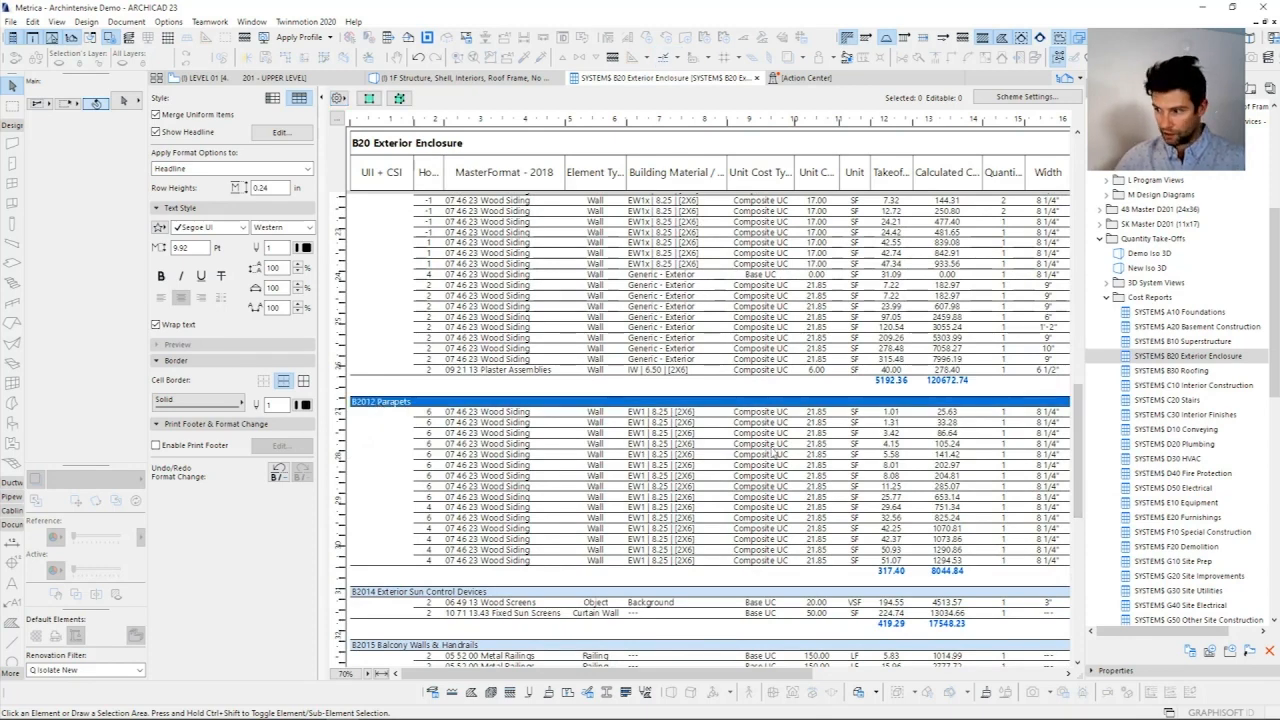
pyautogui.scroll(-3, 772, 452)
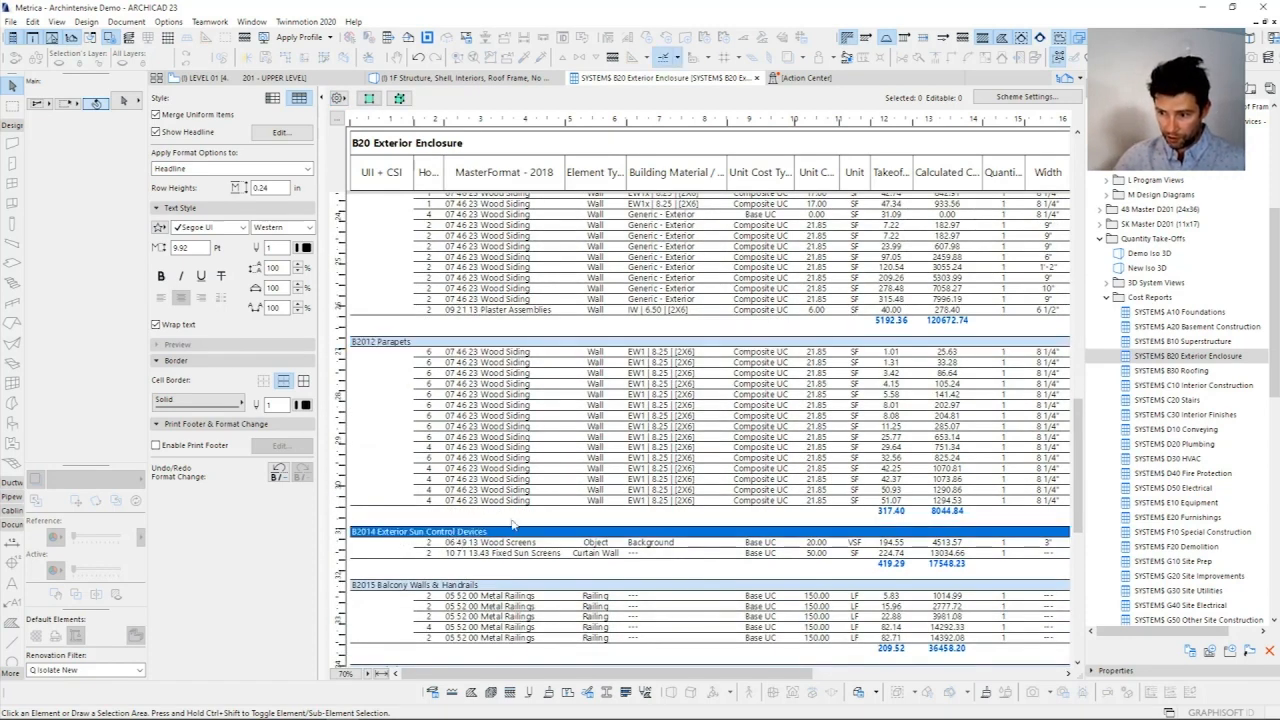
pyautogui.scroll(-3, 398, 537)
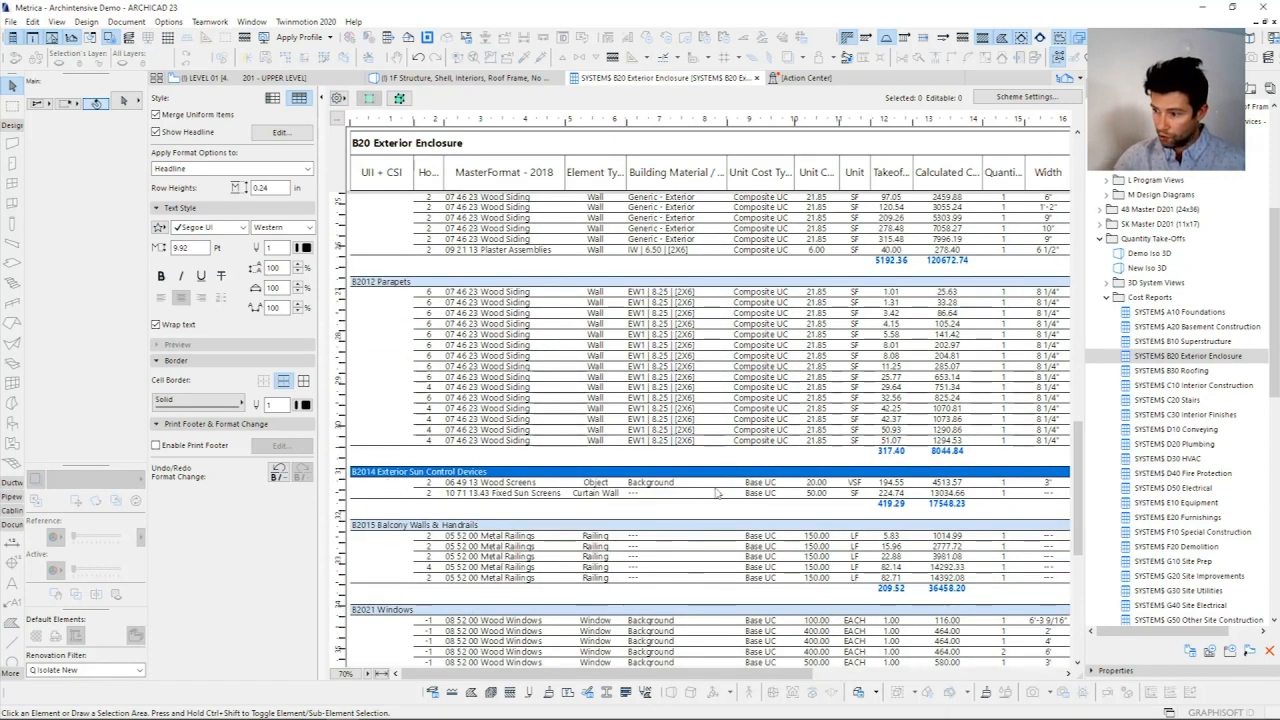
pyautogui.moveTo(1078, 455); pyautogui.dragTo(1078, 145)
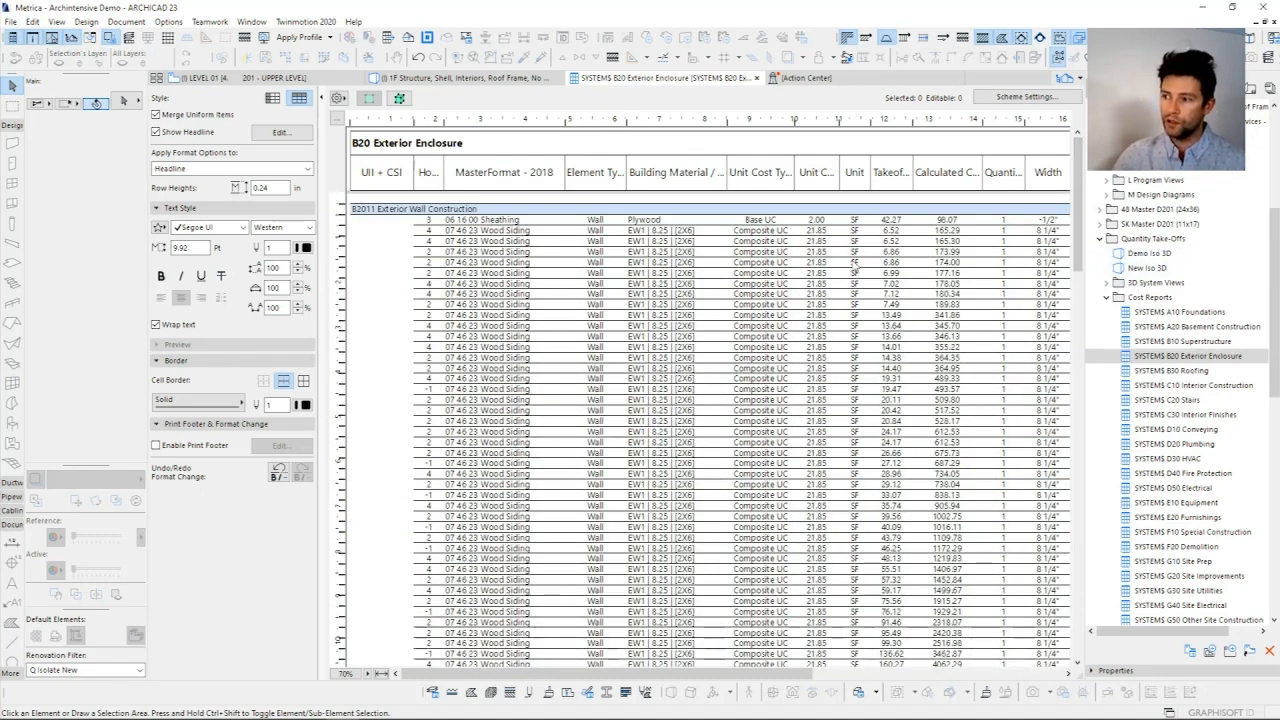
# Step: Examine the Unit Cost Type, Unit Cost, Takeoff Value, Calculated Cost and Unit of the second Wood Siding wall entry
pyautogui.click(740, 243)
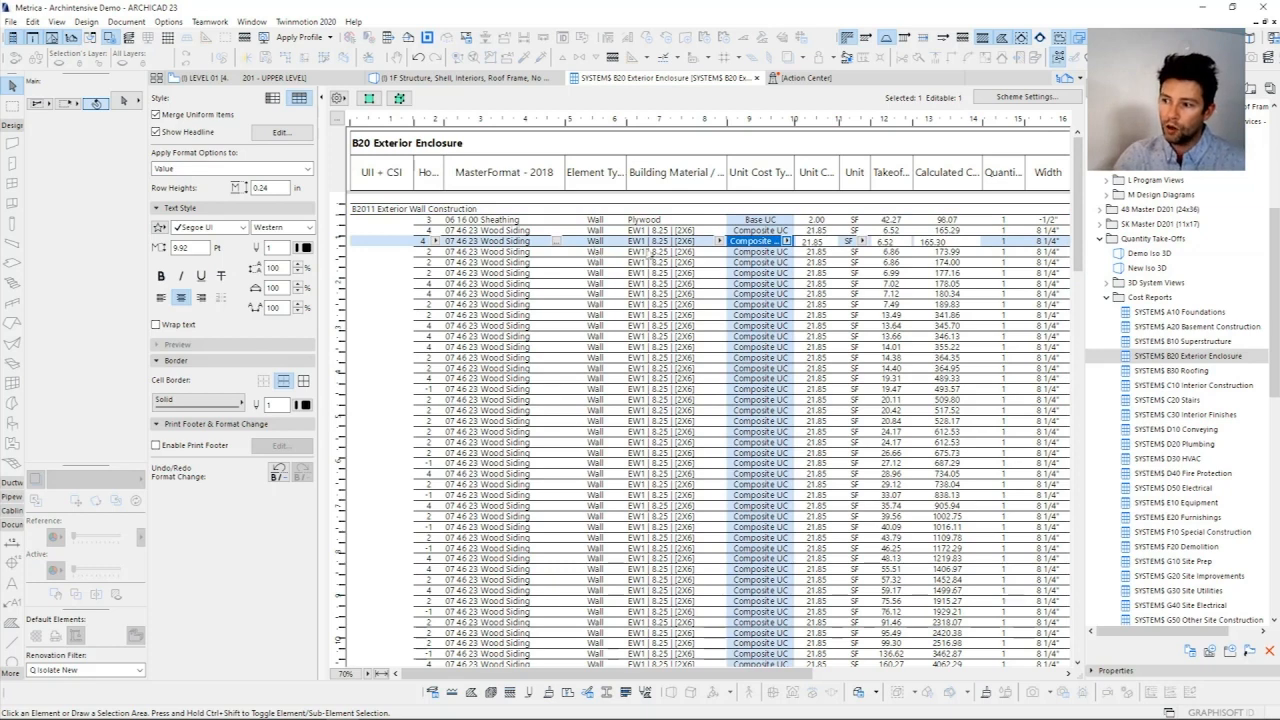
pyautogui.click(816, 242)
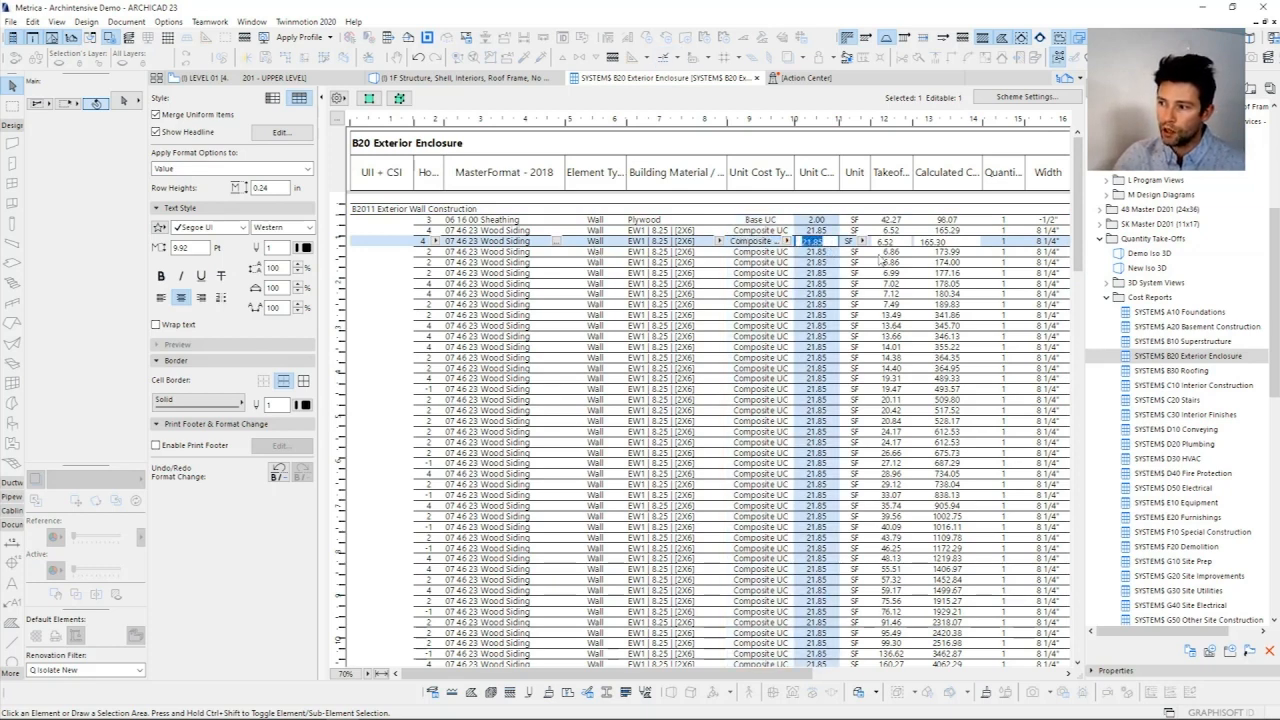
pyautogui.click(880, 242)
pyautogui.click(880, 242)
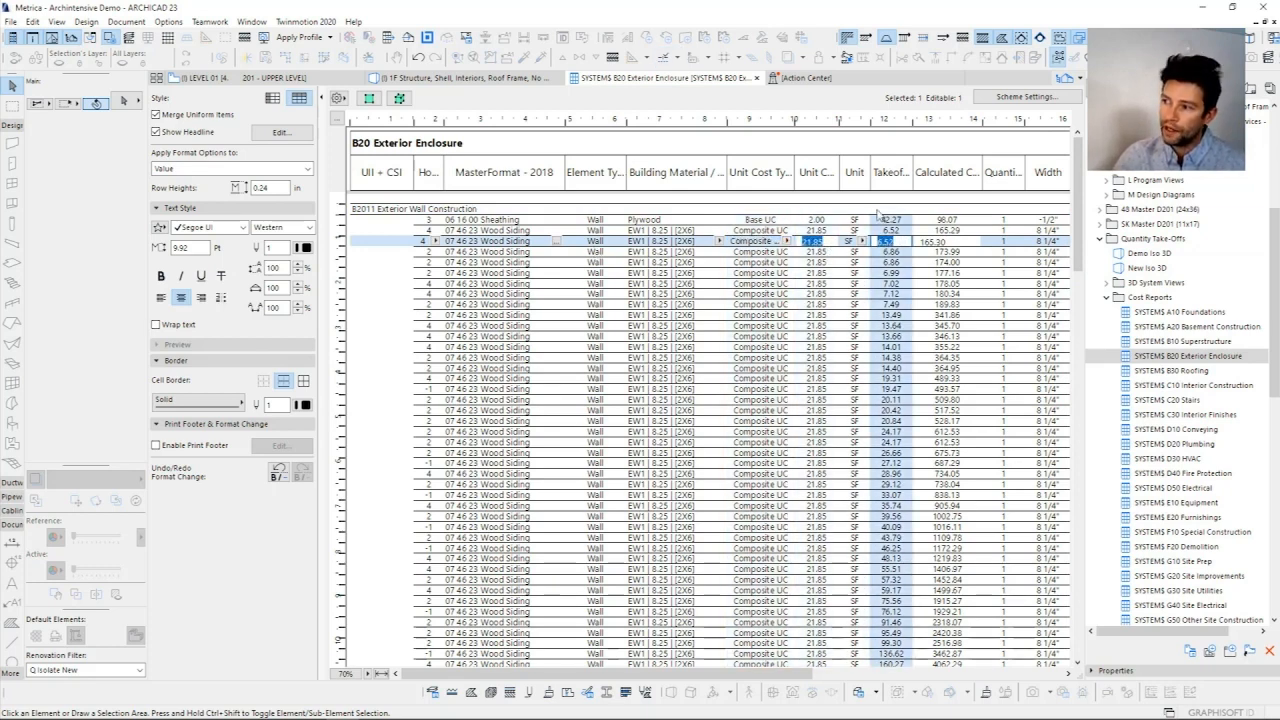
pyautogui.click(962, 242)
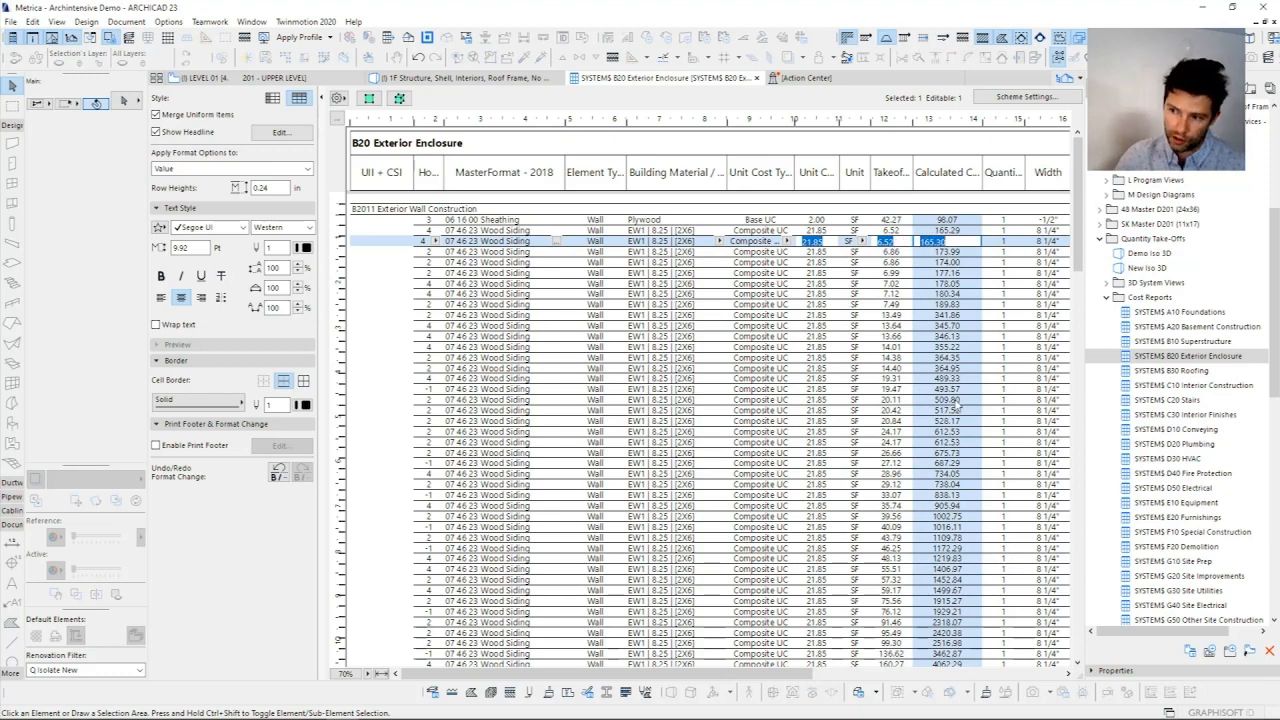
pyautogui.click(852, 242)
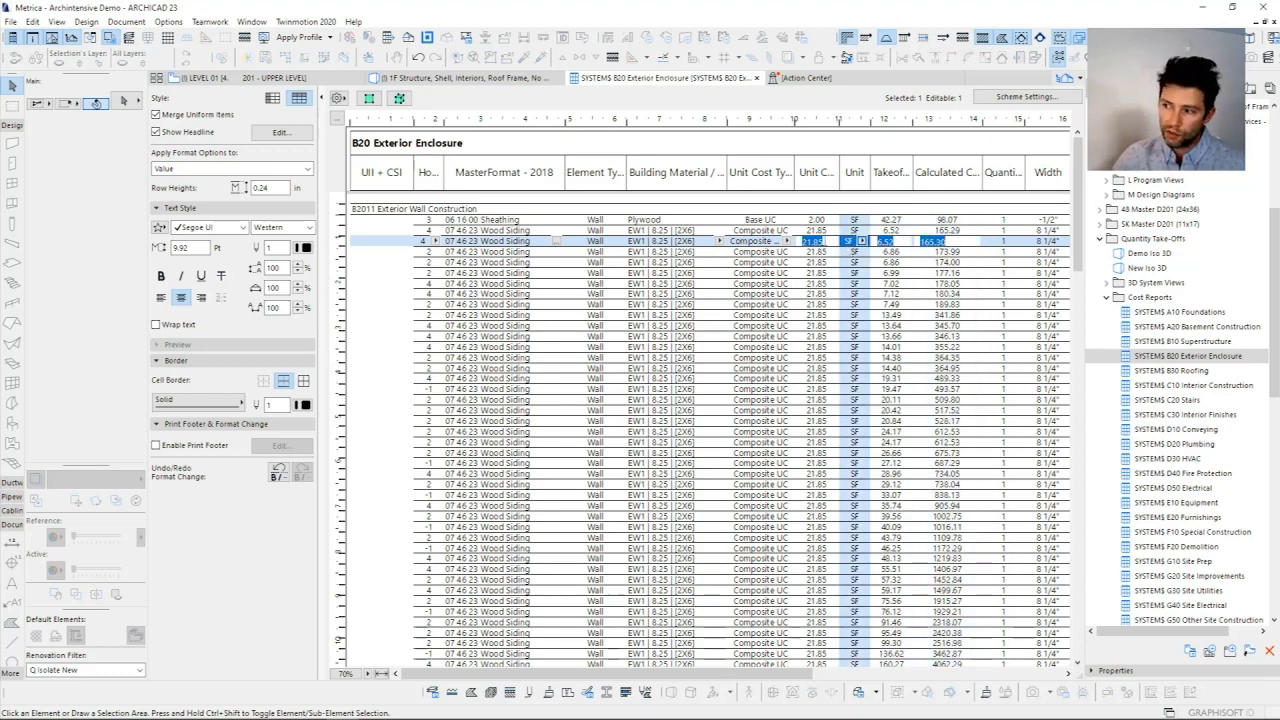
# Step: Compare the Takeoff Value and Calculated Cost of the second Wood Siding wall entry in the exterior enclosure schedule
pyautogui.click(817, 251)
pyautogui.click(893, 242)
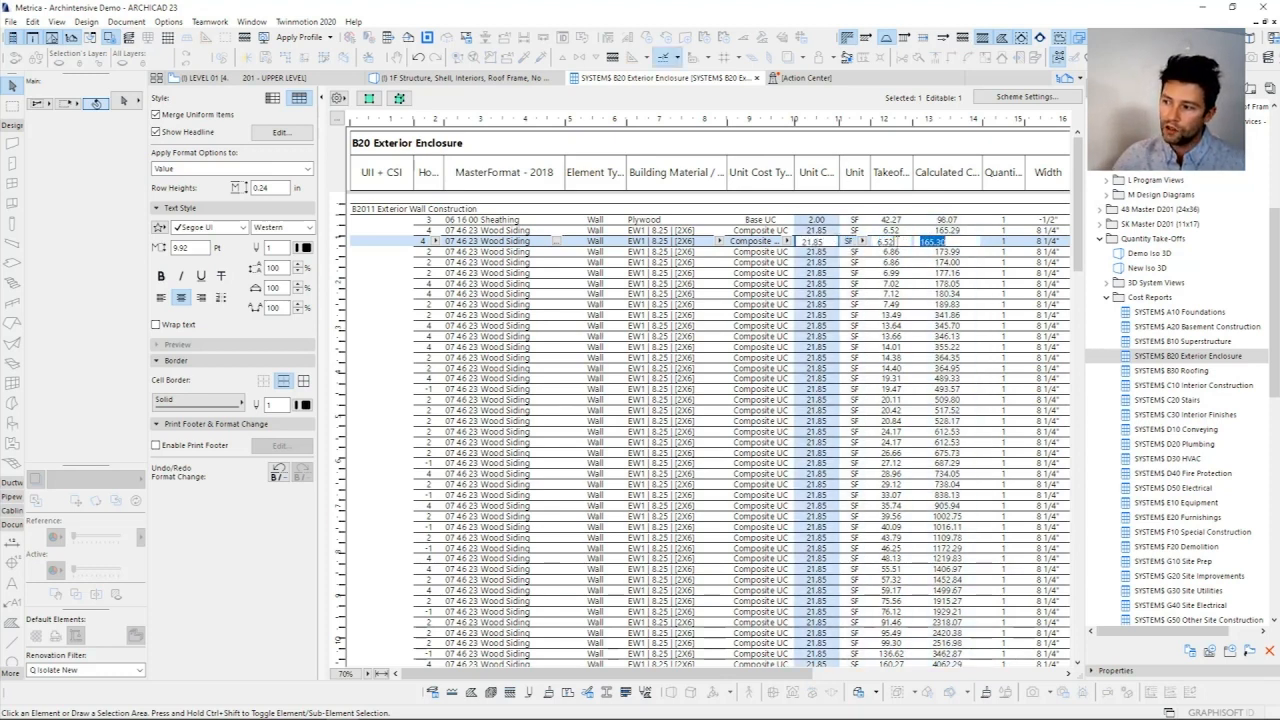
pyautogui.click(958, 244)
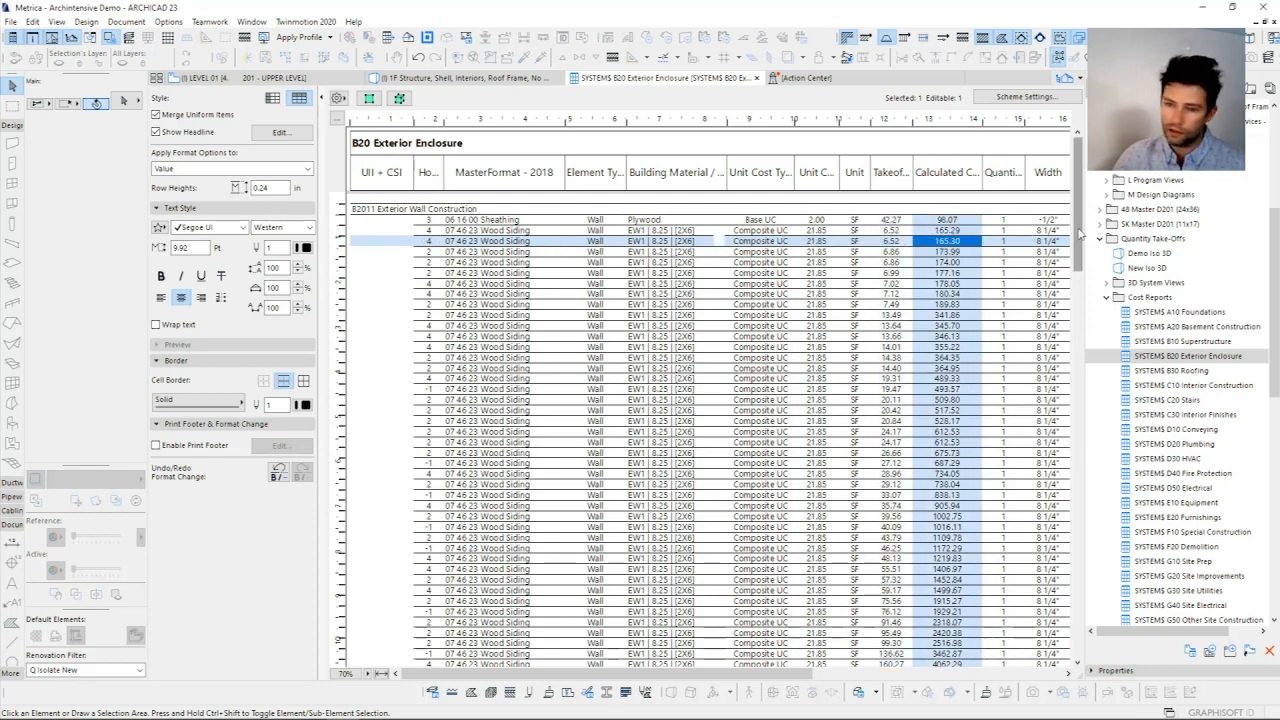
pyautogui.scroll(-5, 1080, 240)
pyautogui.moveTo(1080, 242); pyautogui.dragTo(1078, 197)
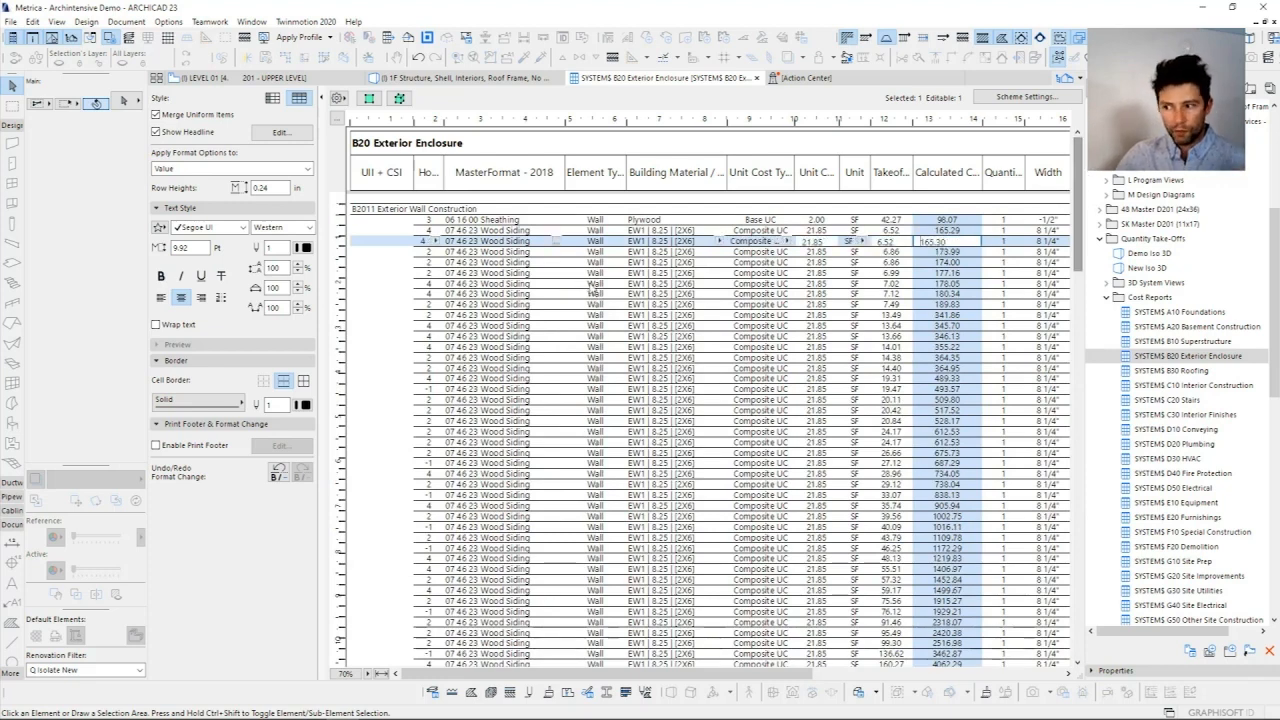
# Step: Locate the wall of the Wood Siding schedule entry with the 6.99 SF takeoff in the 3D model
pyautogui.click(506, 273)
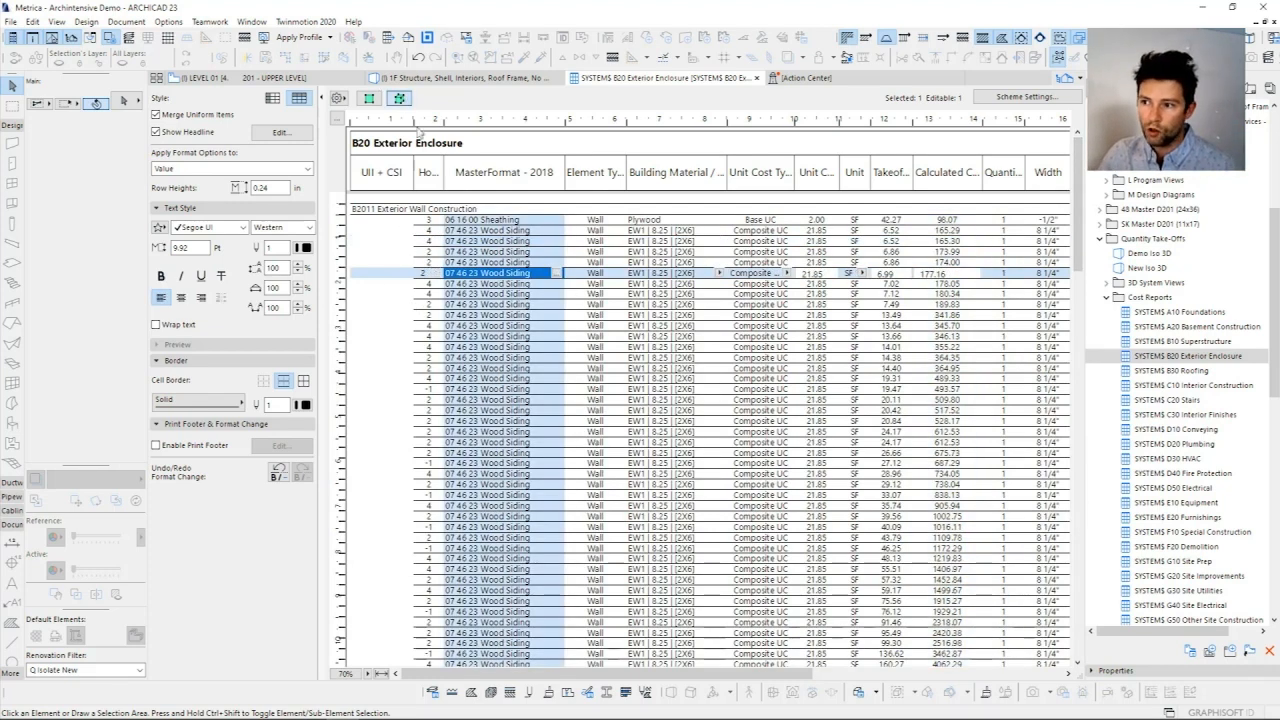
pyautogui.click(399, 97)
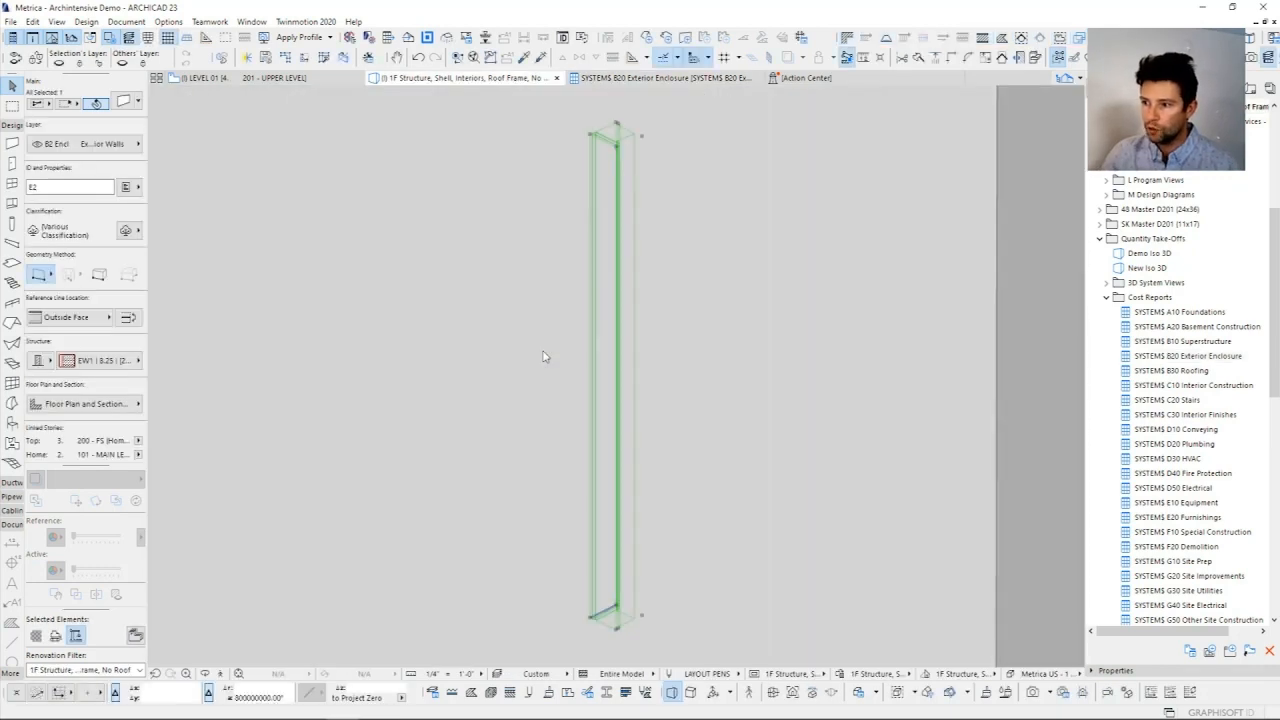
pyautogui.scroll(5, 458, 336)
pyautogui.scroll(-8, 458, 336)
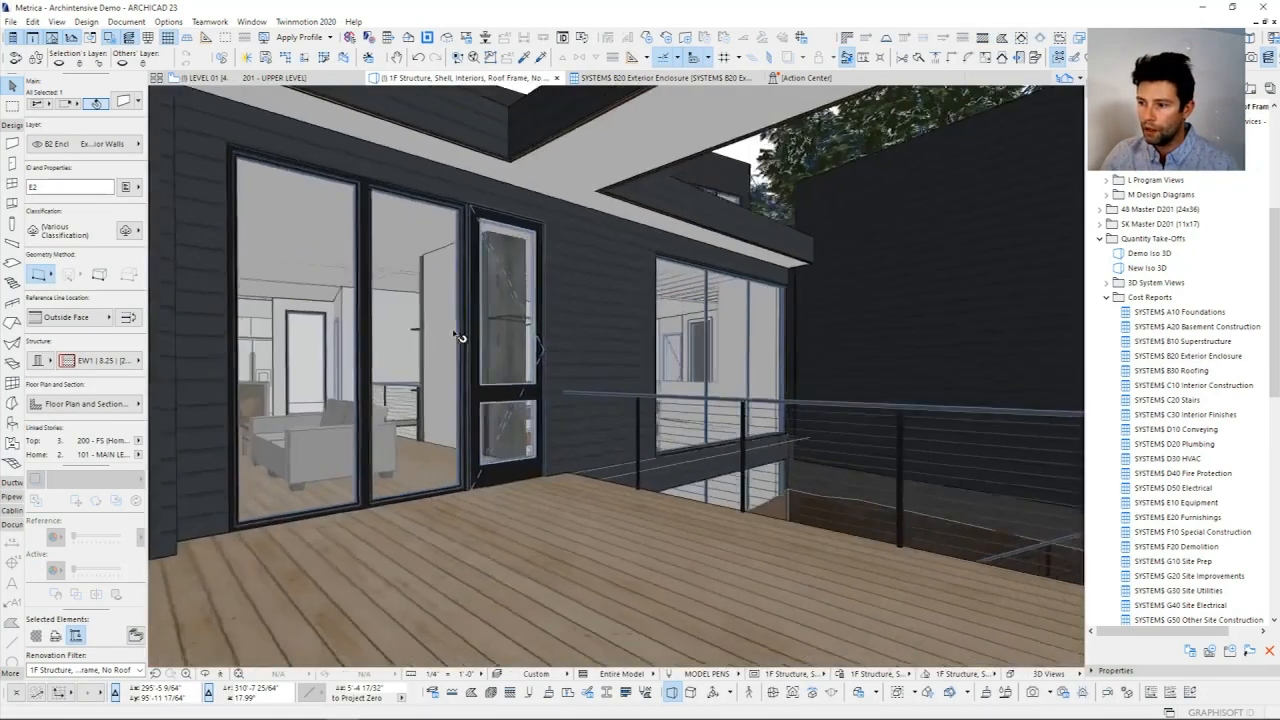
pyautogui.scroll(6, 458, 336)
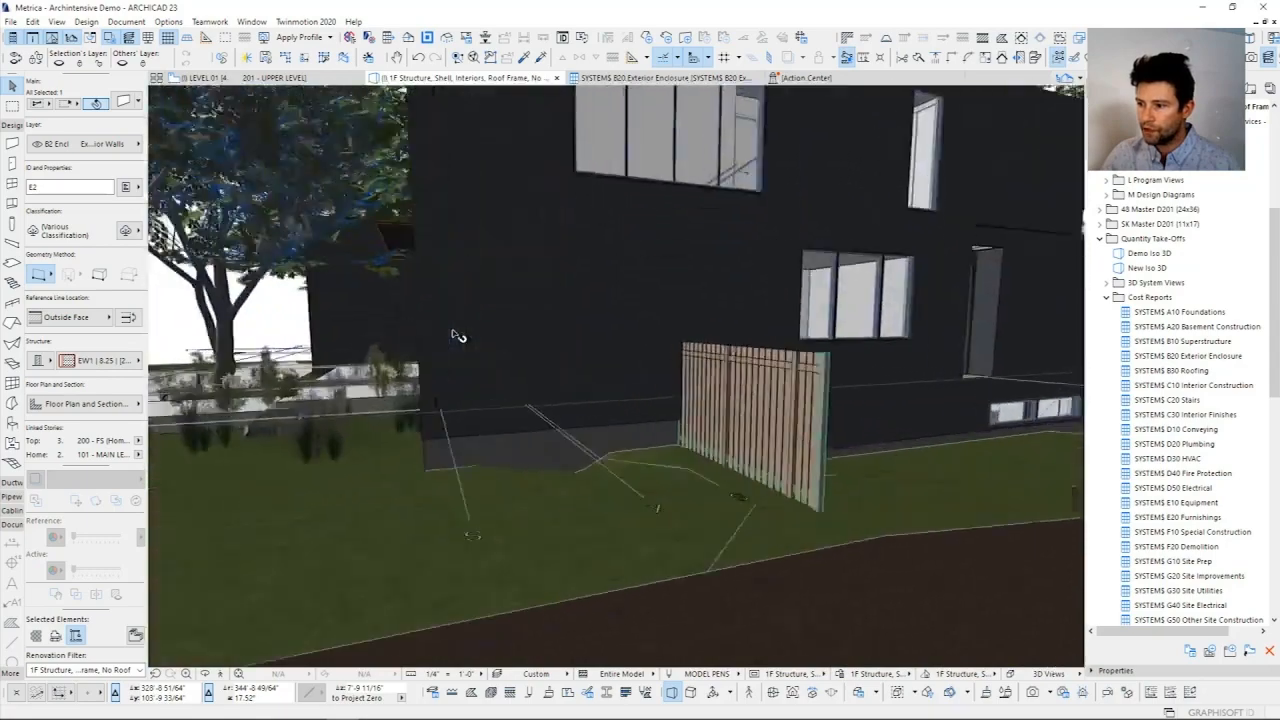
pyautogui.scroll(-5, 458, 336)
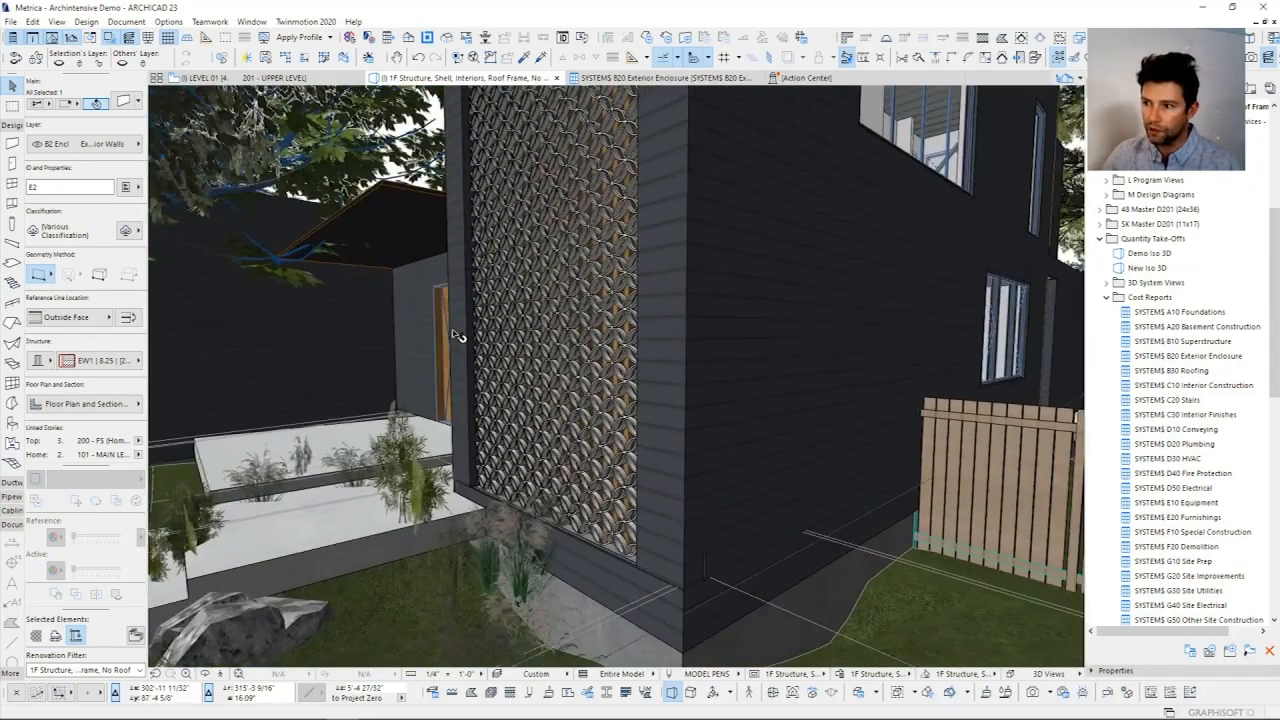
# Step: Locate the wall of the 43.79 SF Wood Siding schedule entry in 3D and examine its MasterFormat and UniFormat classifications
pyautogui.click(662, 77)
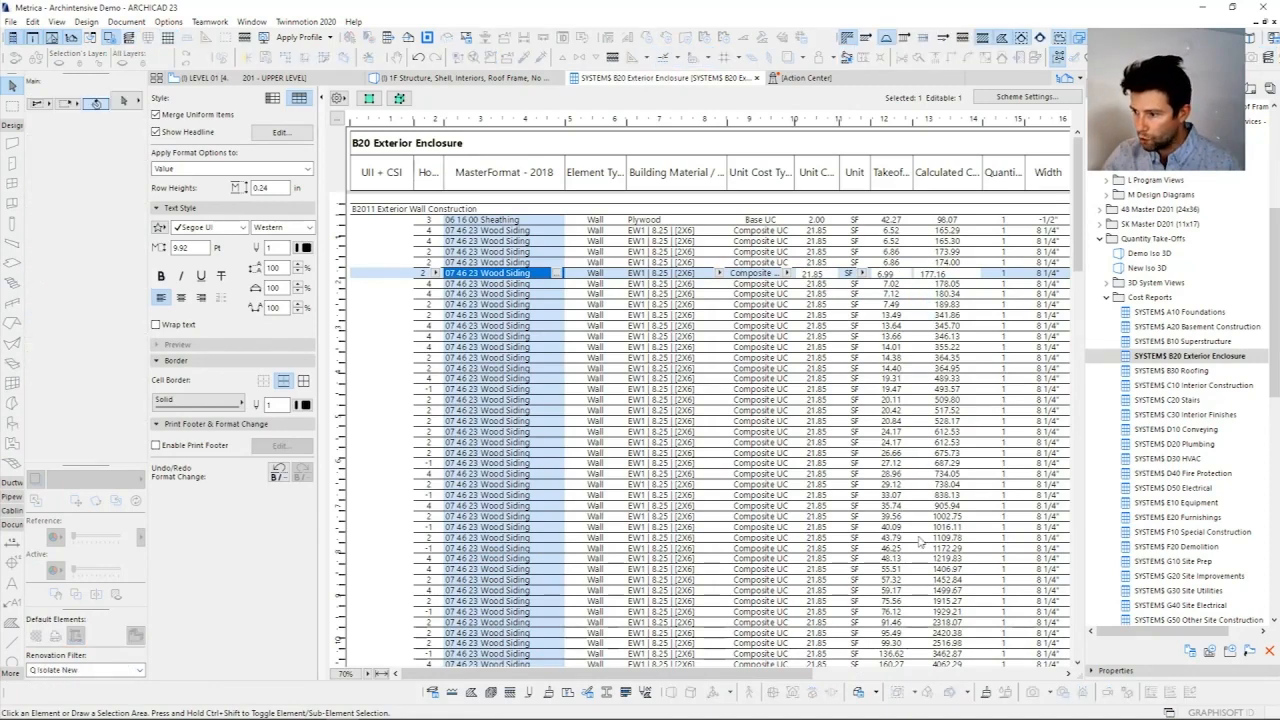
pyautogui.click(920, 539)
pyautogui.click(399, 98)
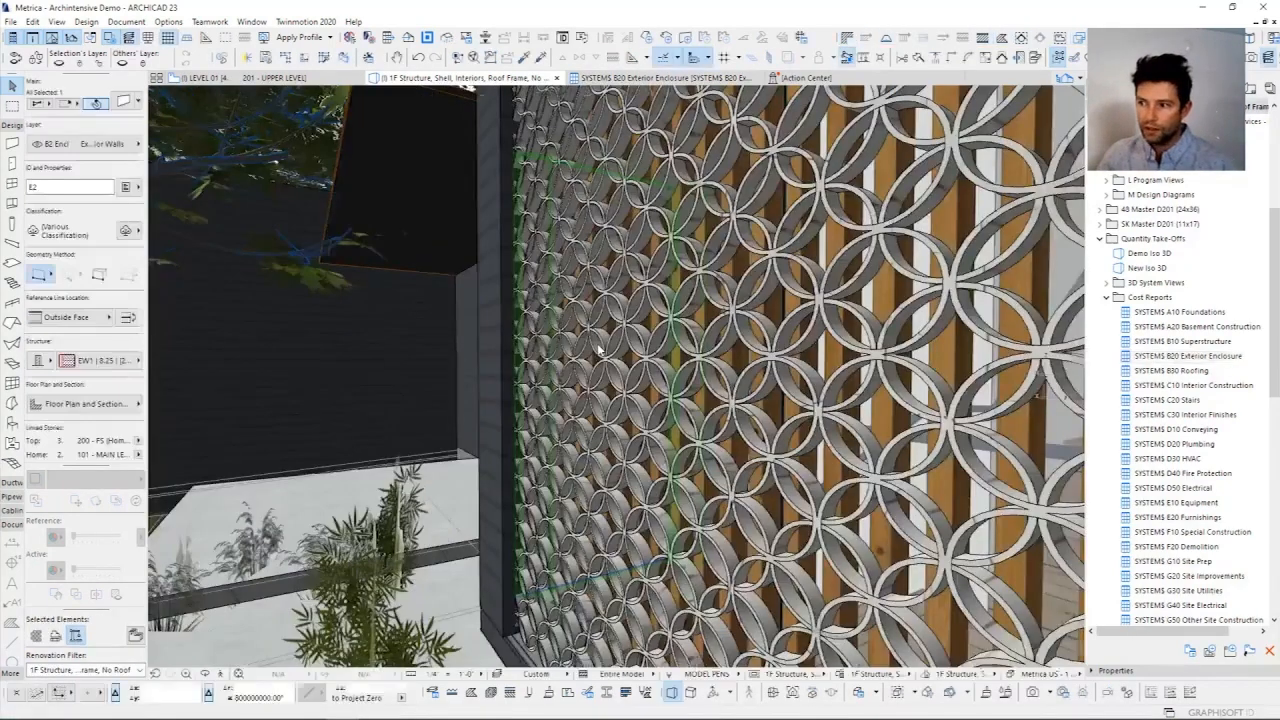
pyautogui.scroll(-5, 598, 349)
pyautogui.keyDown('shift'); pyautogui.moveTo(597, 349); pyautogui.dragTo(680, 349, button='middle'); pyautogui.keyUp('shift')
pyautogui.keyDown('shift'); pyautogui.moveTo(597, 349); pyautogui.dragTo(650, 362, button='middle'); pyautogui.keyUp('shift')
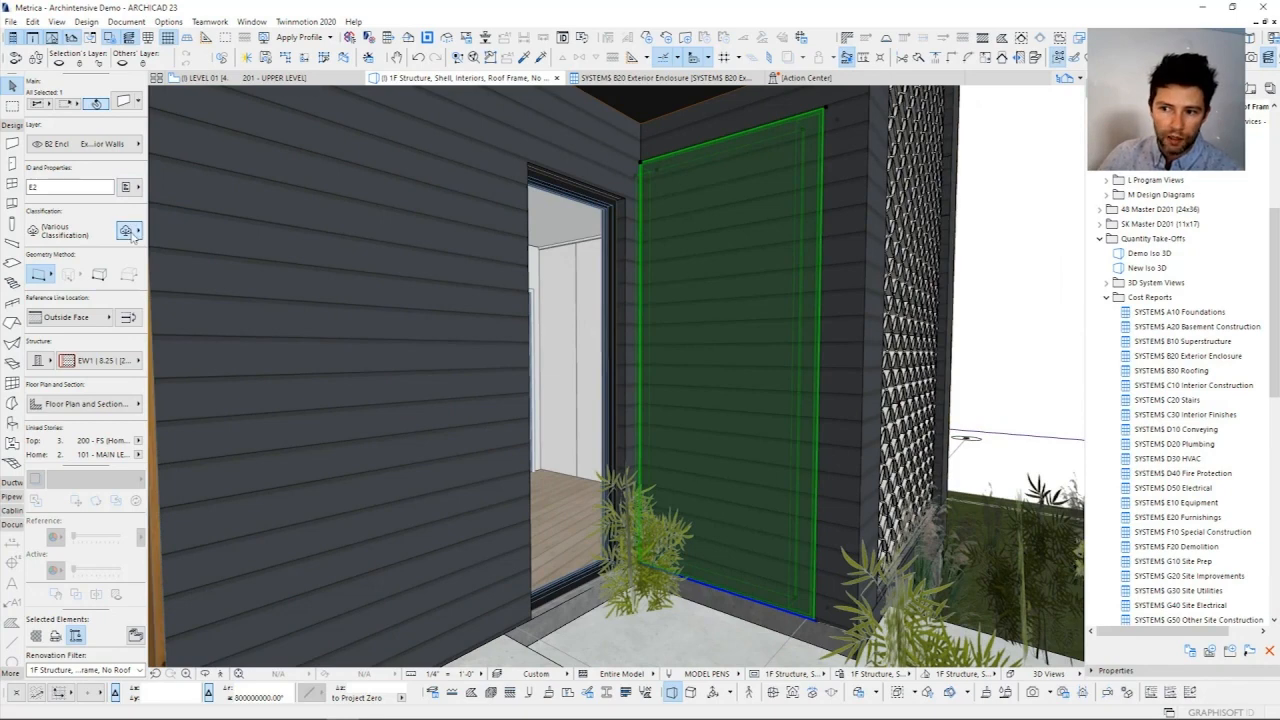
pyautogui.click(127, 231)
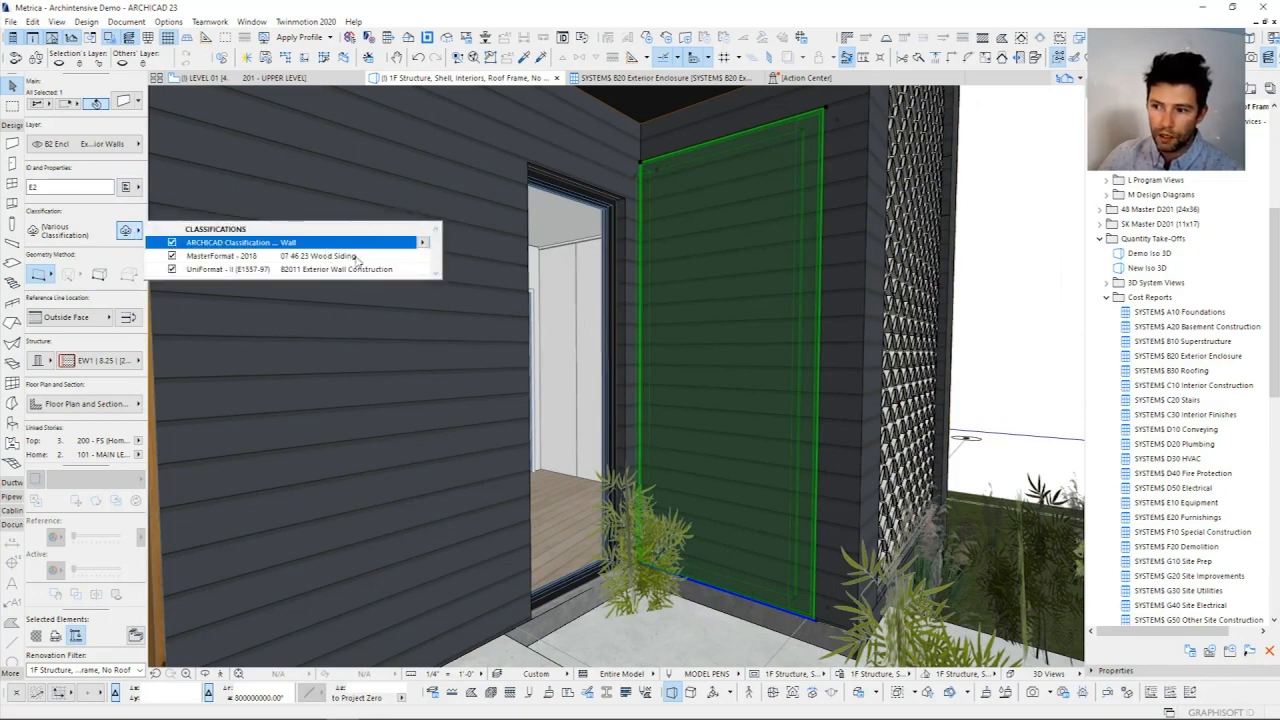
pyautogui.click(360, 257)
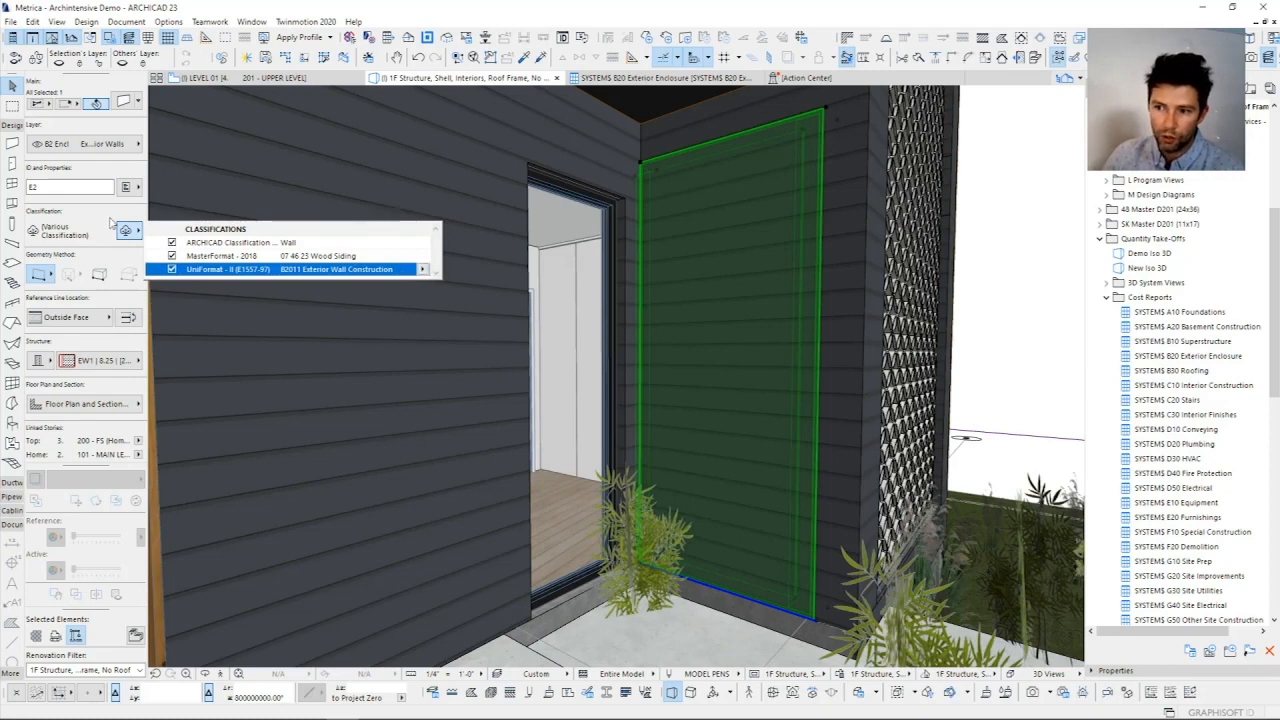
# Step: Examine the selected wall's Unit Cost, its Unit Cost Type options and the evaluated Unit Cost (Variable) expression
pyautogui.click(126, 188)
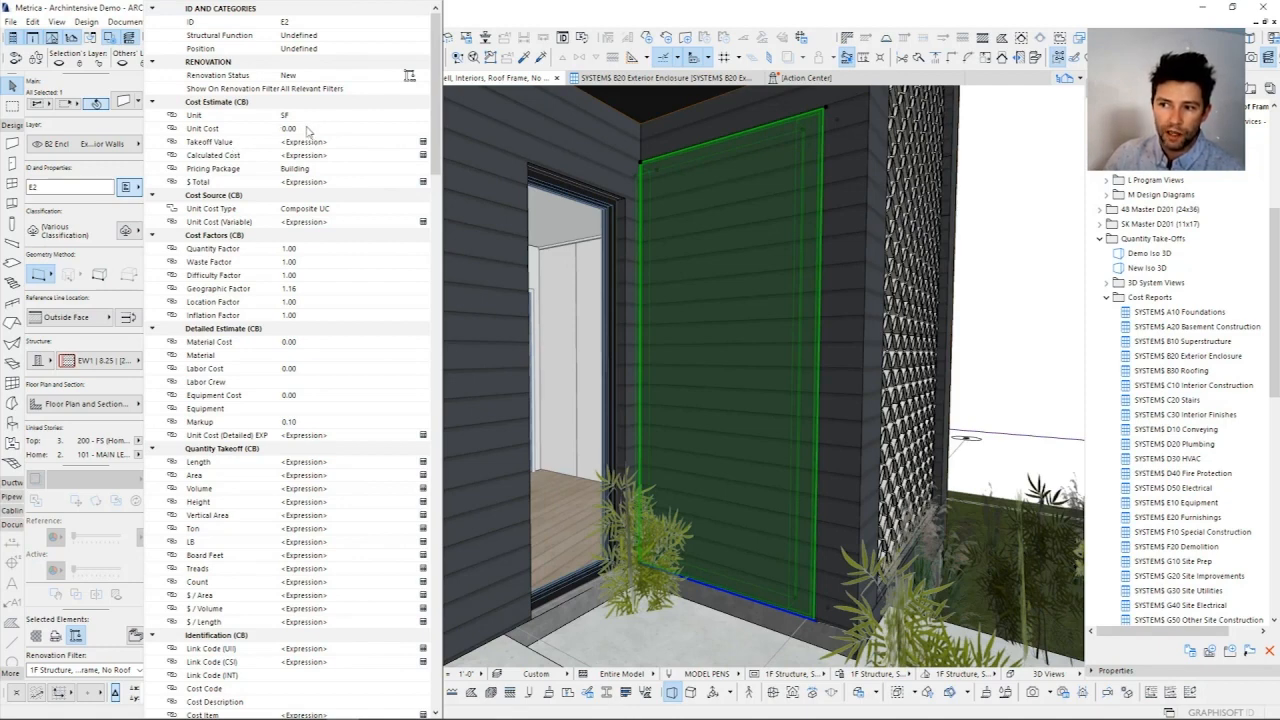
pyautogui.click(310, 130)
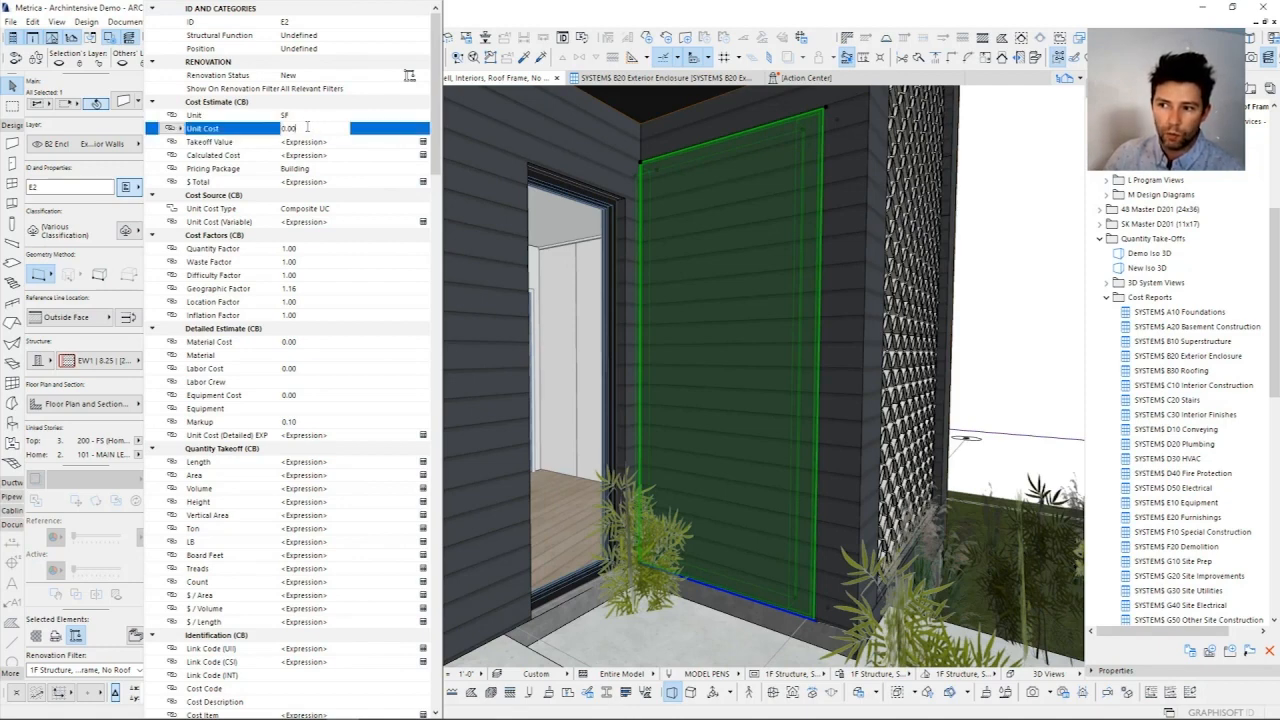
pyautogui.click(326, 210)
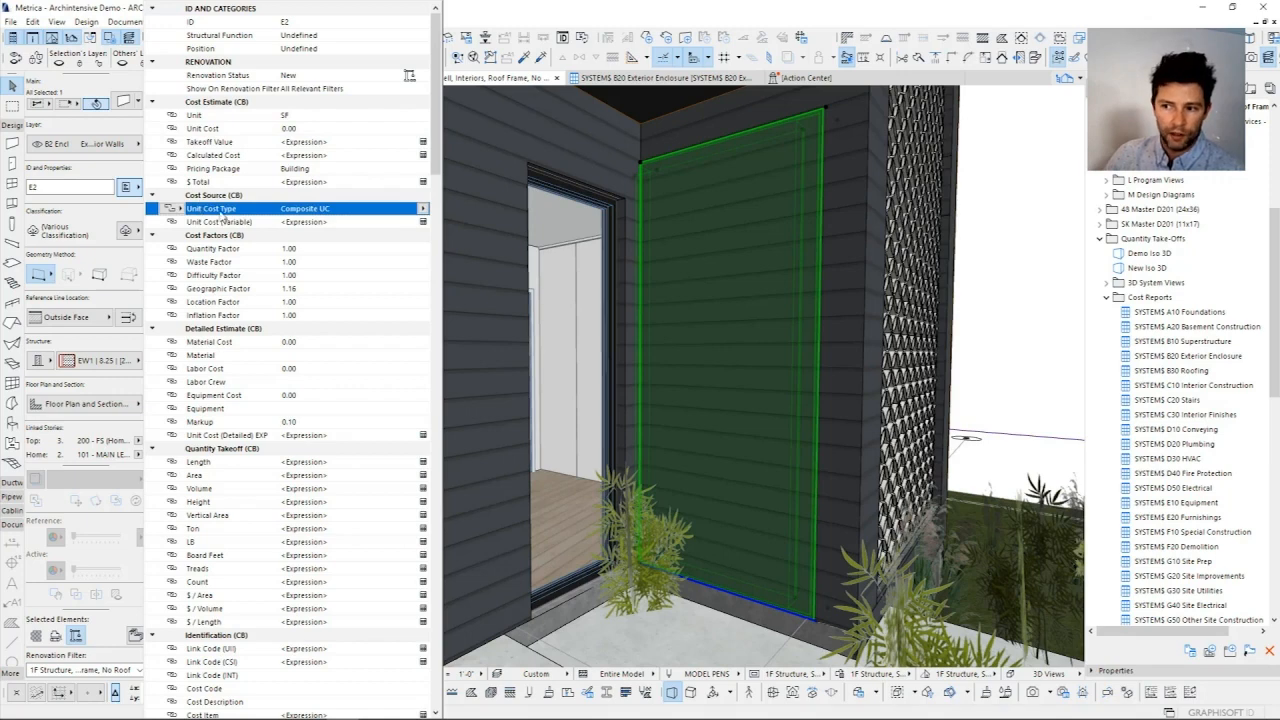
pyautogui.click(424, 209)
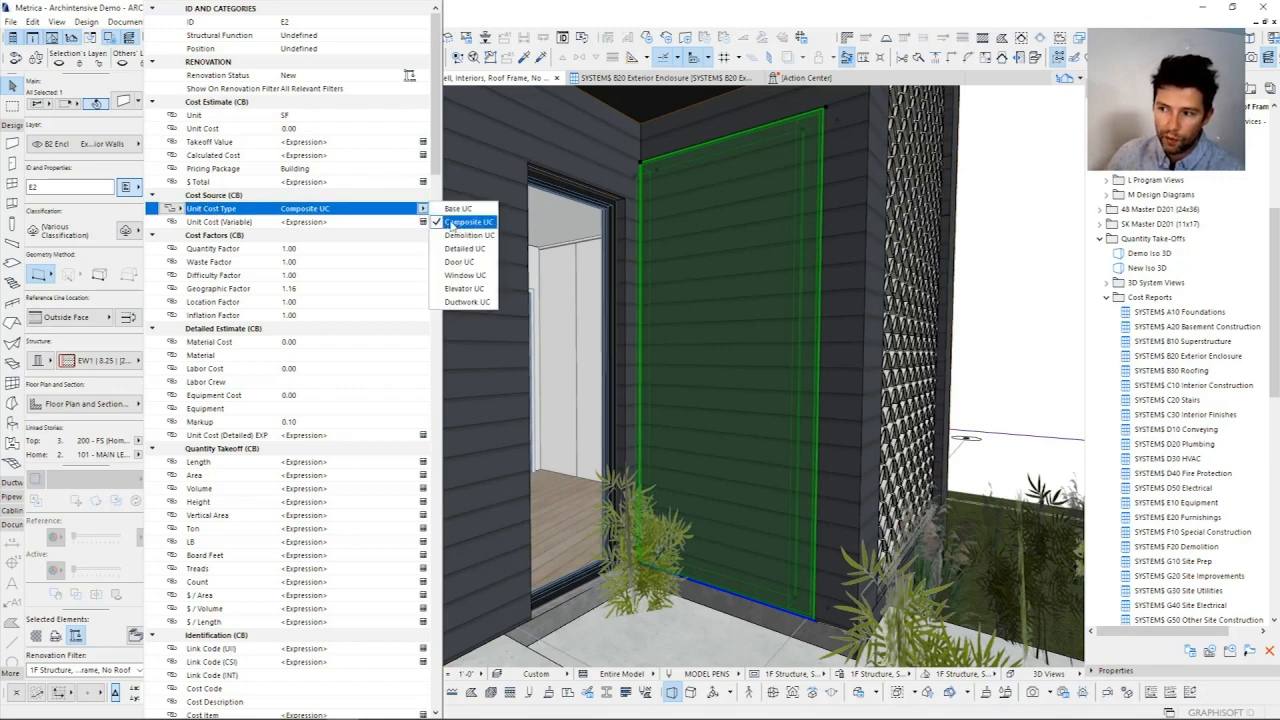
pyautogui.click(404, 226)
pyautogui.click(215, 223)
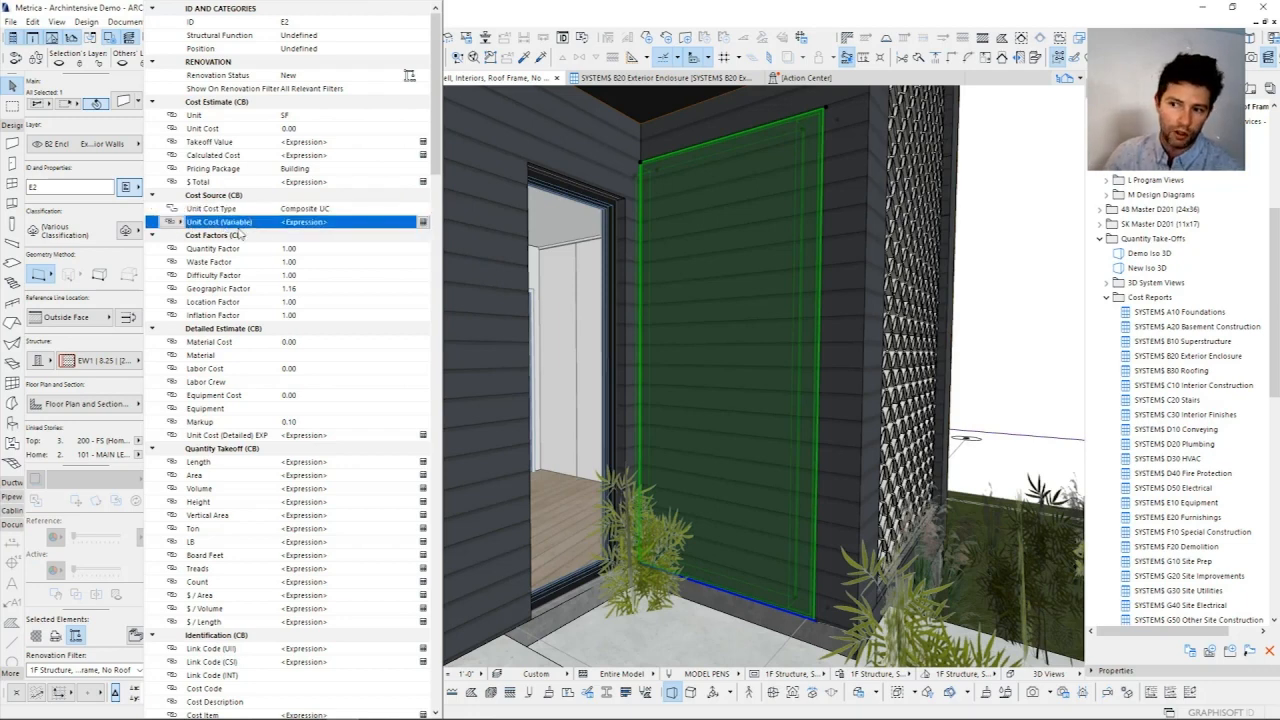
pyautogui.click(424, 224)
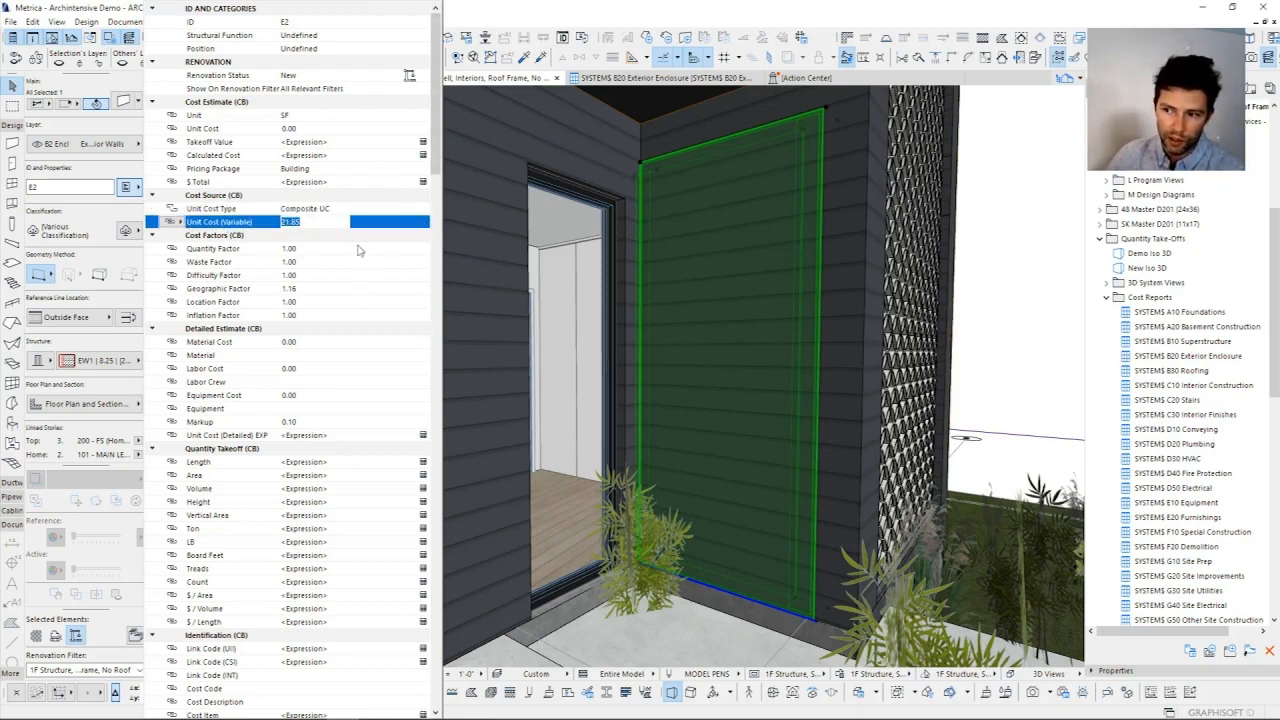
pyautogui.press('Return')
# Step: Examine the wall's Composite Details, covering the outer finish, furring, sheathing, framing and inner finish types and the outer finish cost
pyautogui.moveTo(445, 147); pyautogui.dragTo(444, 279)
pyautogui.click(316, 222)
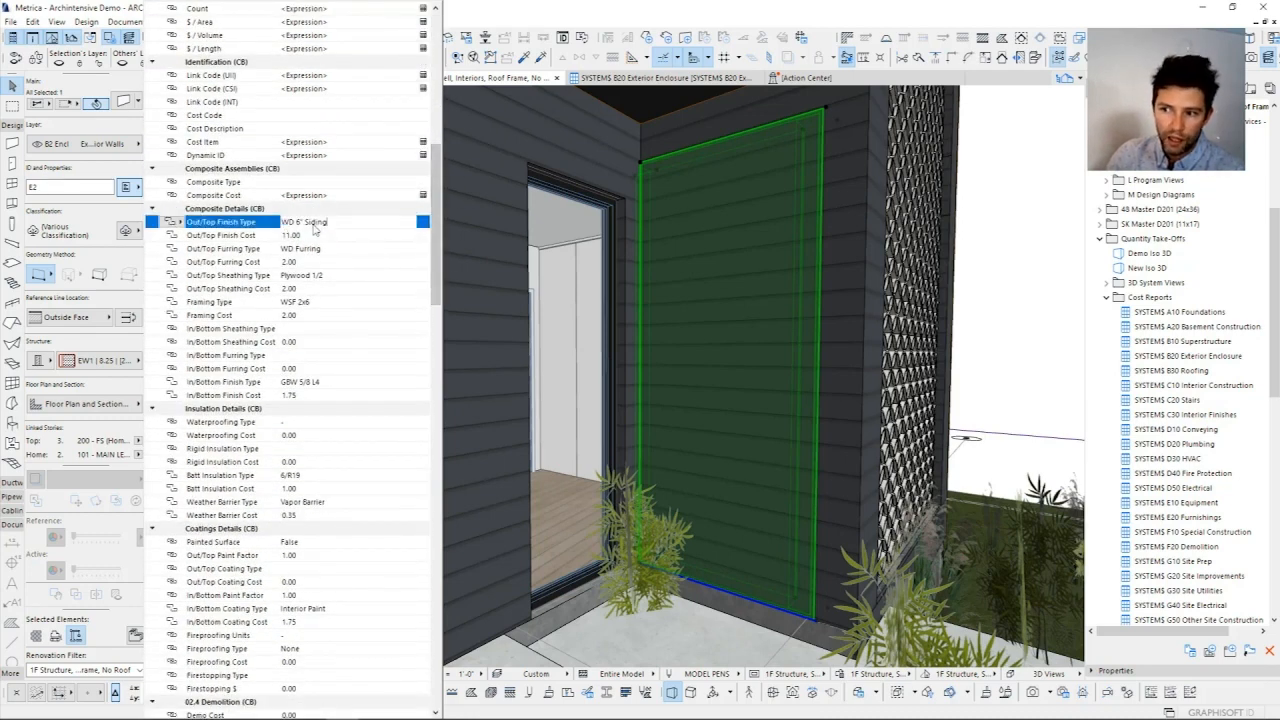
pyautogui.click(307, 238)
pyautogui.click(316, 260)
pyautogui.click(319, 252)
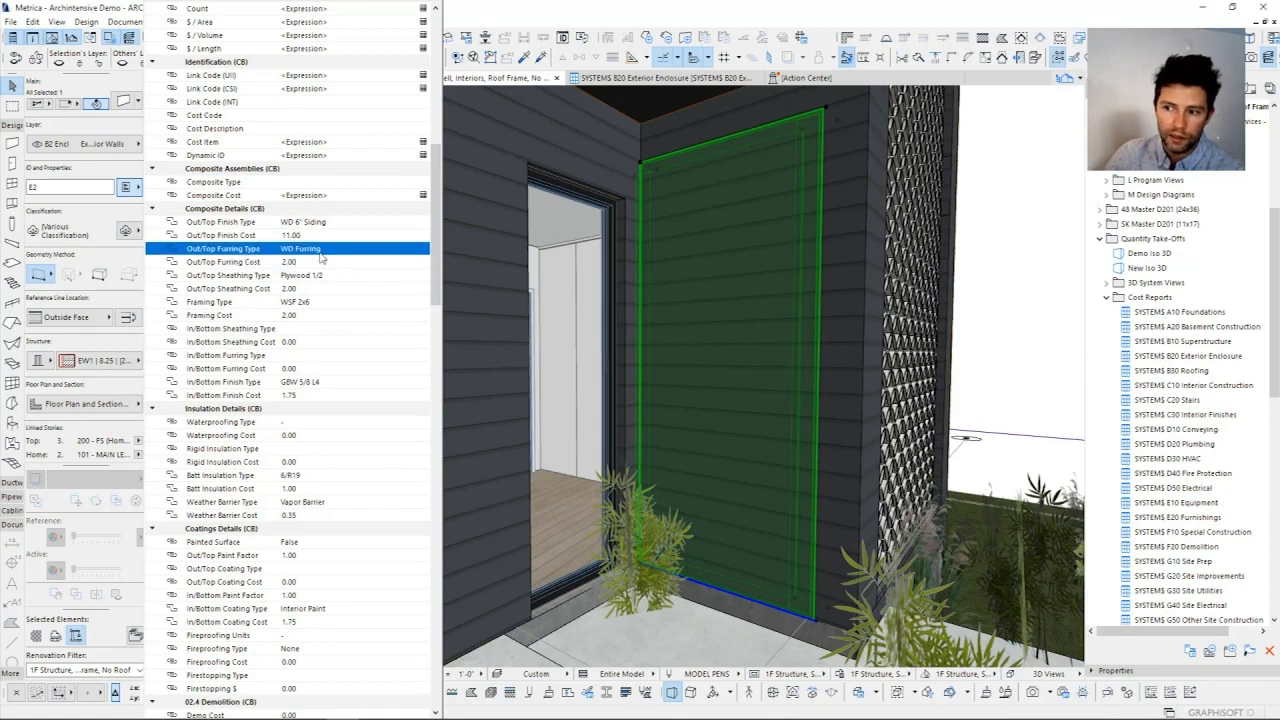
pyautogui.click(216, 221)
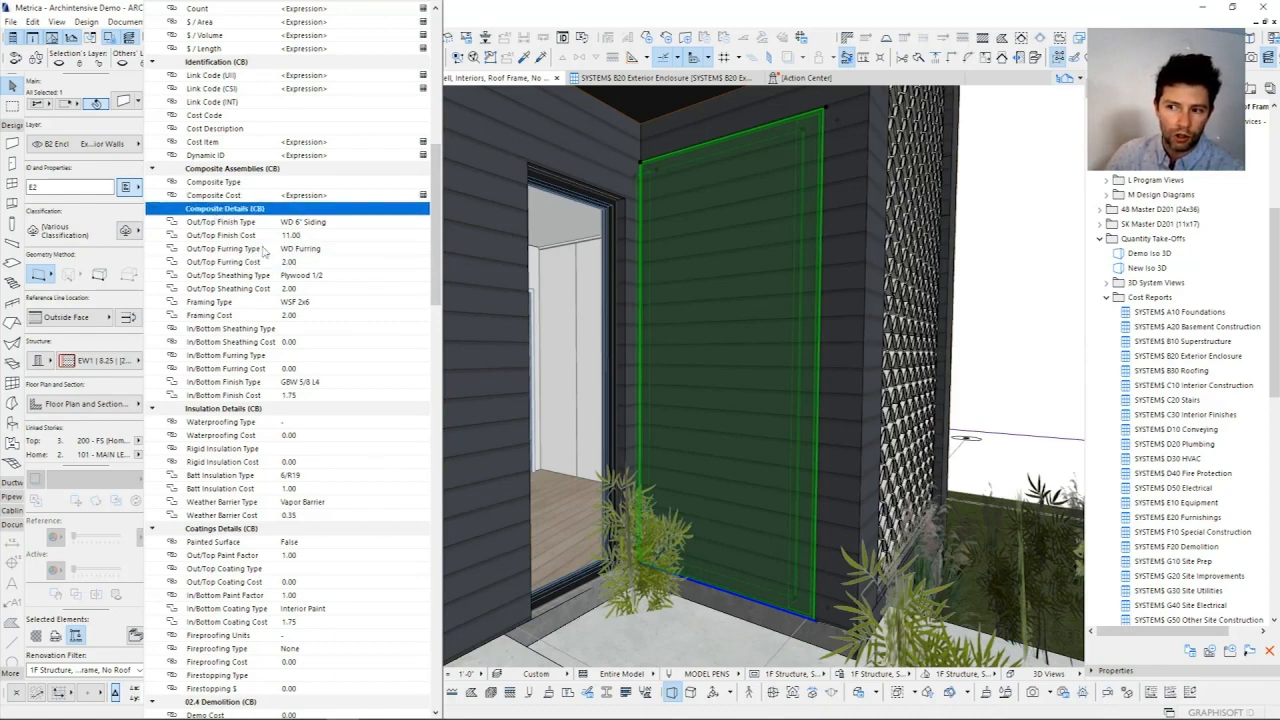
pyautogui.click(304, 225)
pyautogui.click(313, 249)
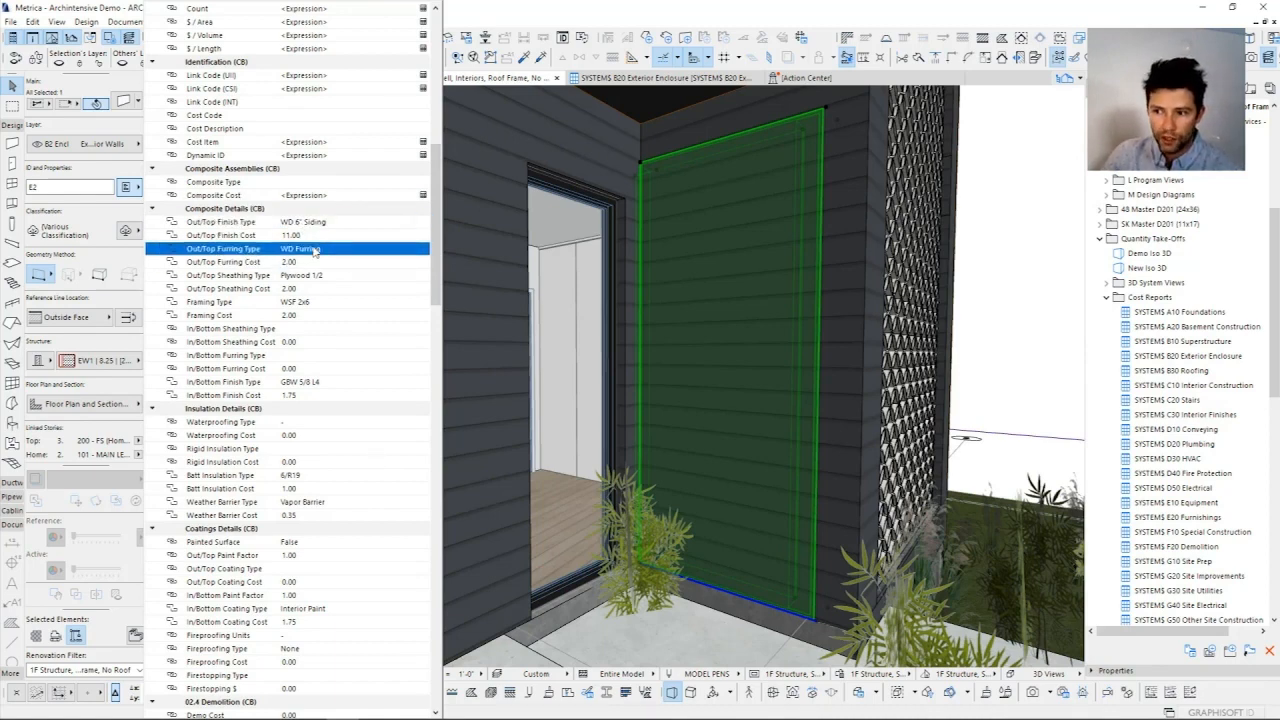
pyautogui.click(316, 275)
pyautogui.click(305, 303)
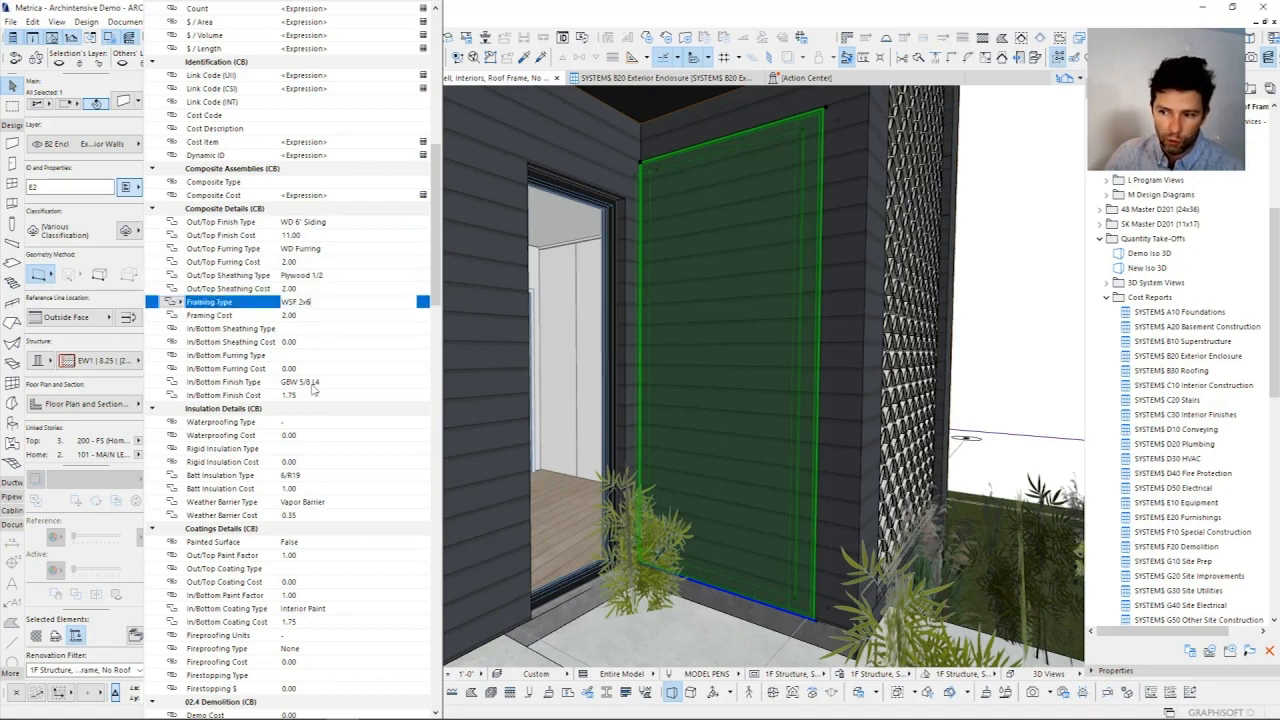
pyautogui.click(313, 386)
# Step: Examine the wall's batt insulation, weather barrier and inner coating types, and evaluate its Composite Cost expression
pyautogui.click(305, 476)
pyautogui.click(308, 502)
pyautogui.scroll(-2, 302, 500)
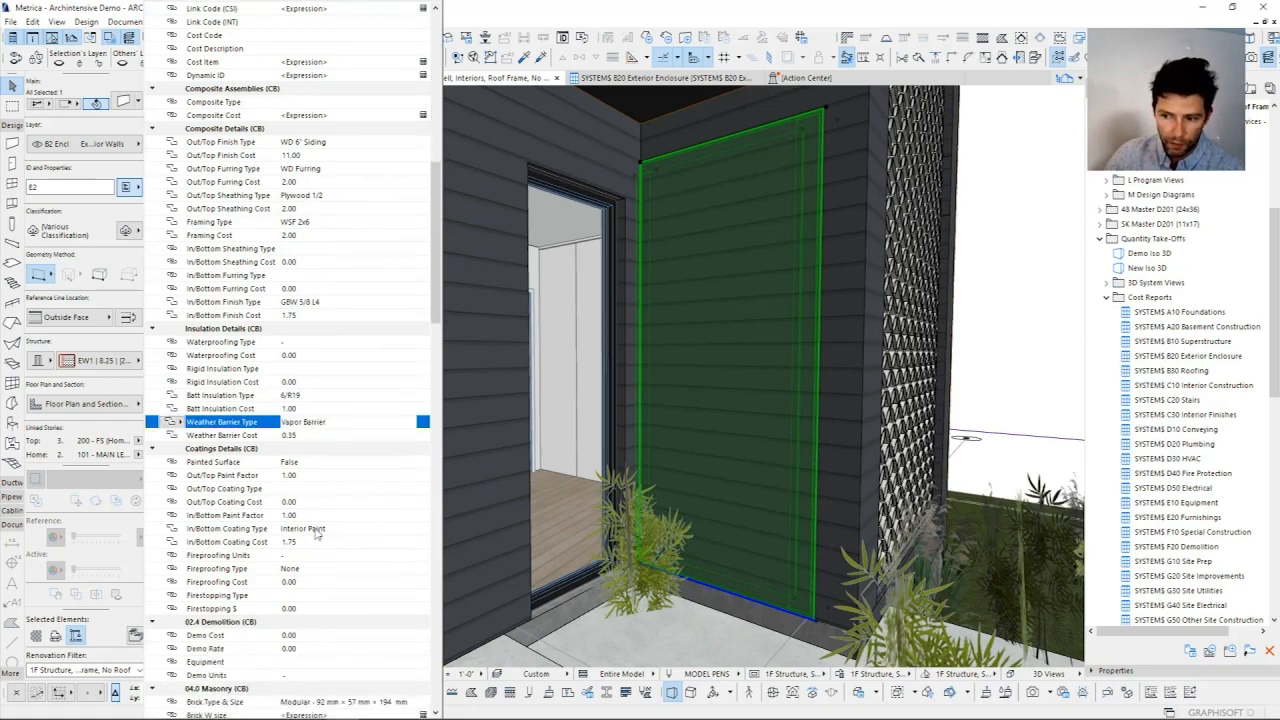
pyautogui.click(314, 530)
pyautogui.scroll(2, 346, 237)
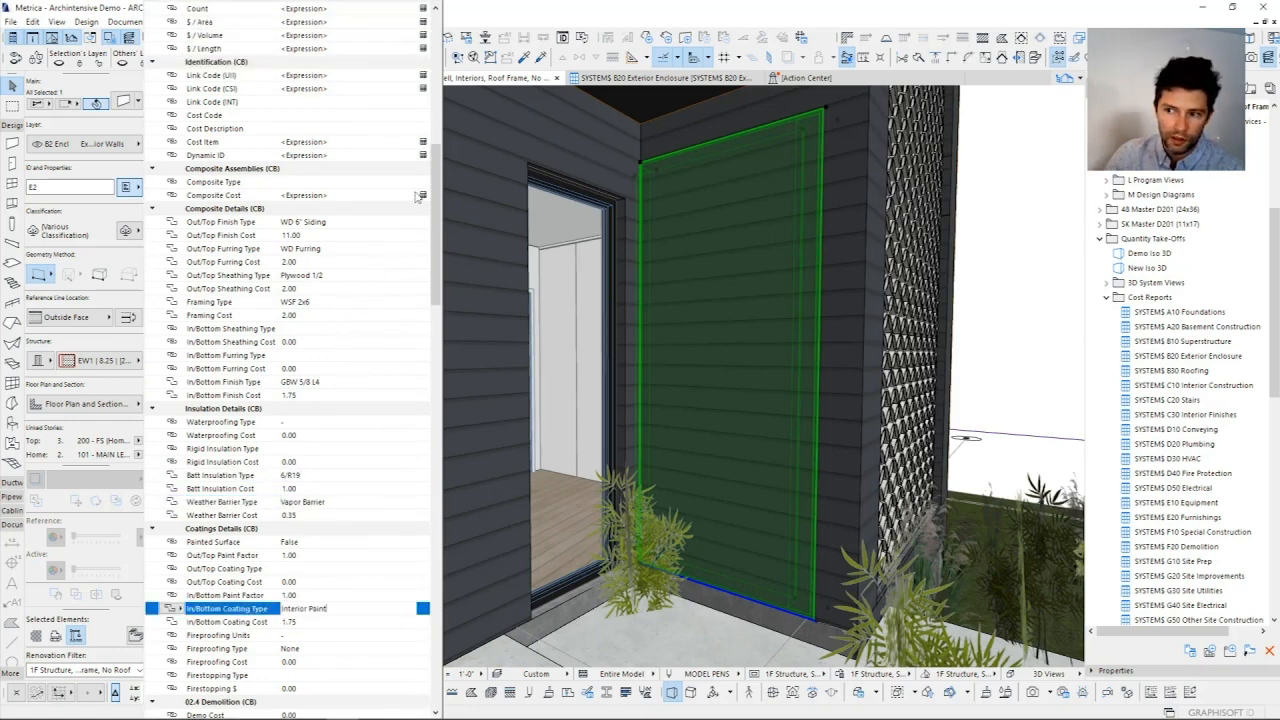
pyautogui.click(335, 196)
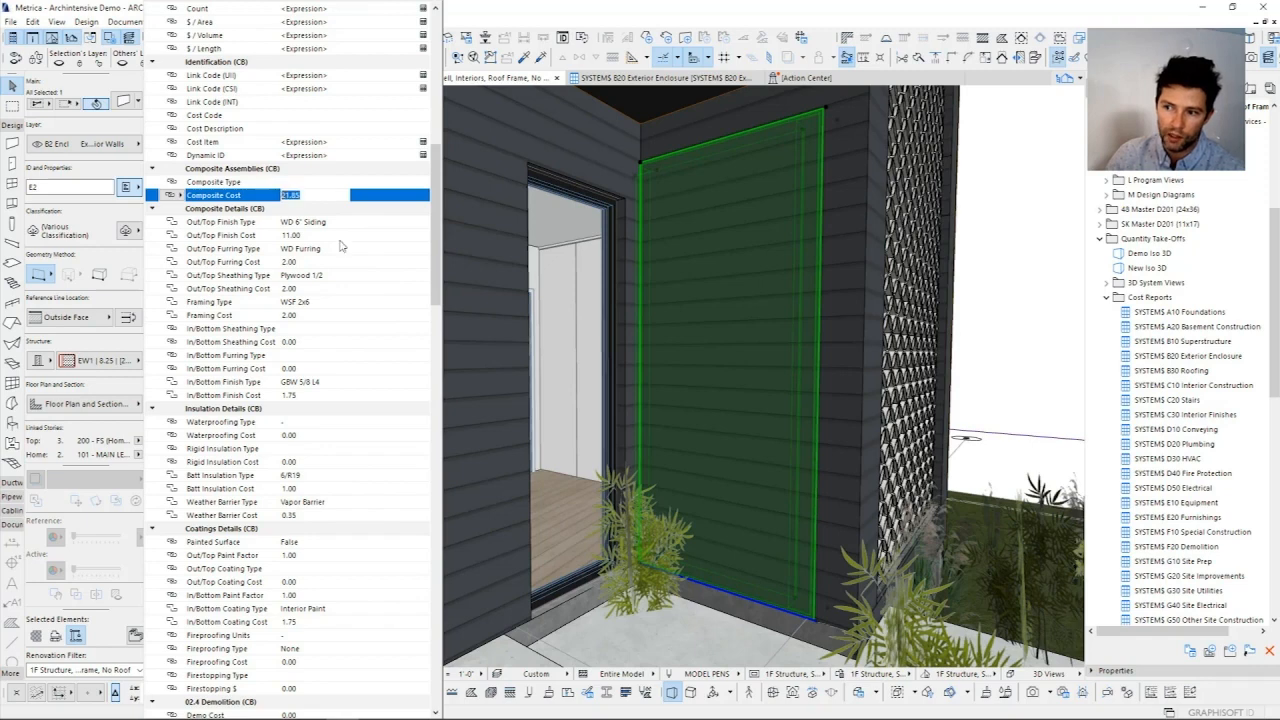
# Step: Examine the wall's Takeoff Value, Calculated Cost, Unit Cost (Variable) and Geographic Factor, and close its properties
pyautogui.scroll(5, 345, 245)
pyautogui.scroll(9, 347, 238)
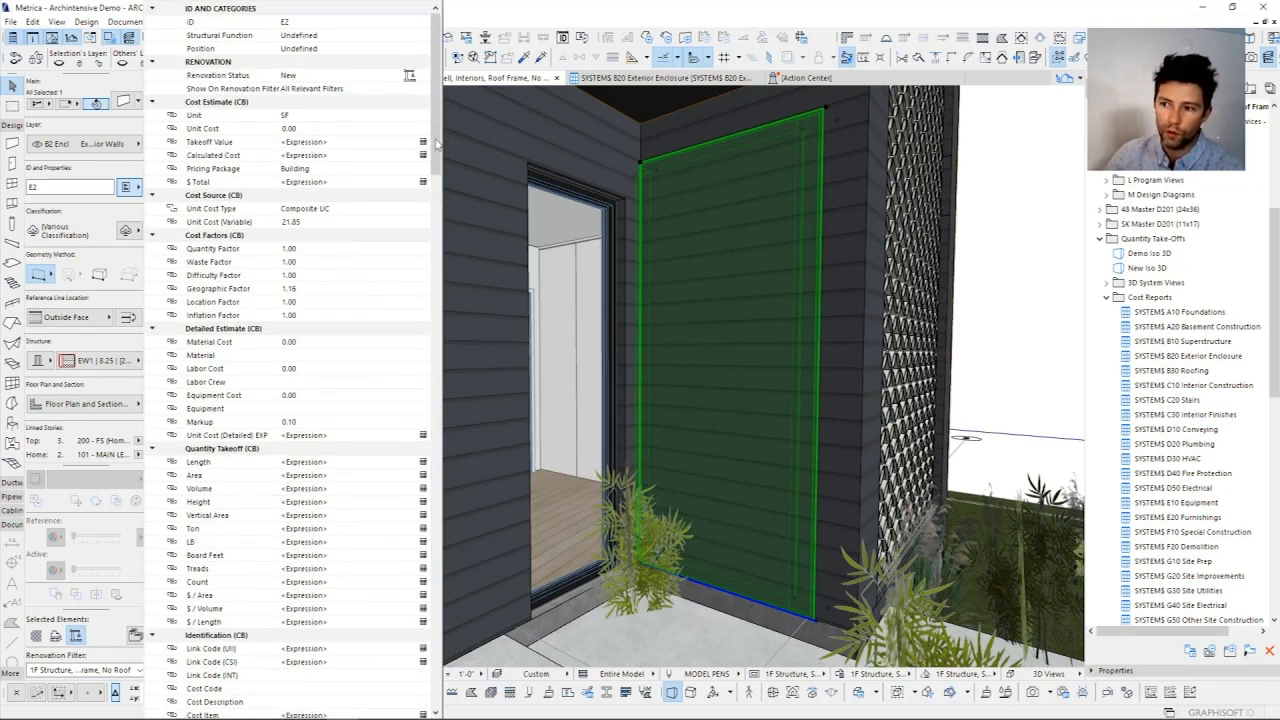
pyautogui.click(310, 141)
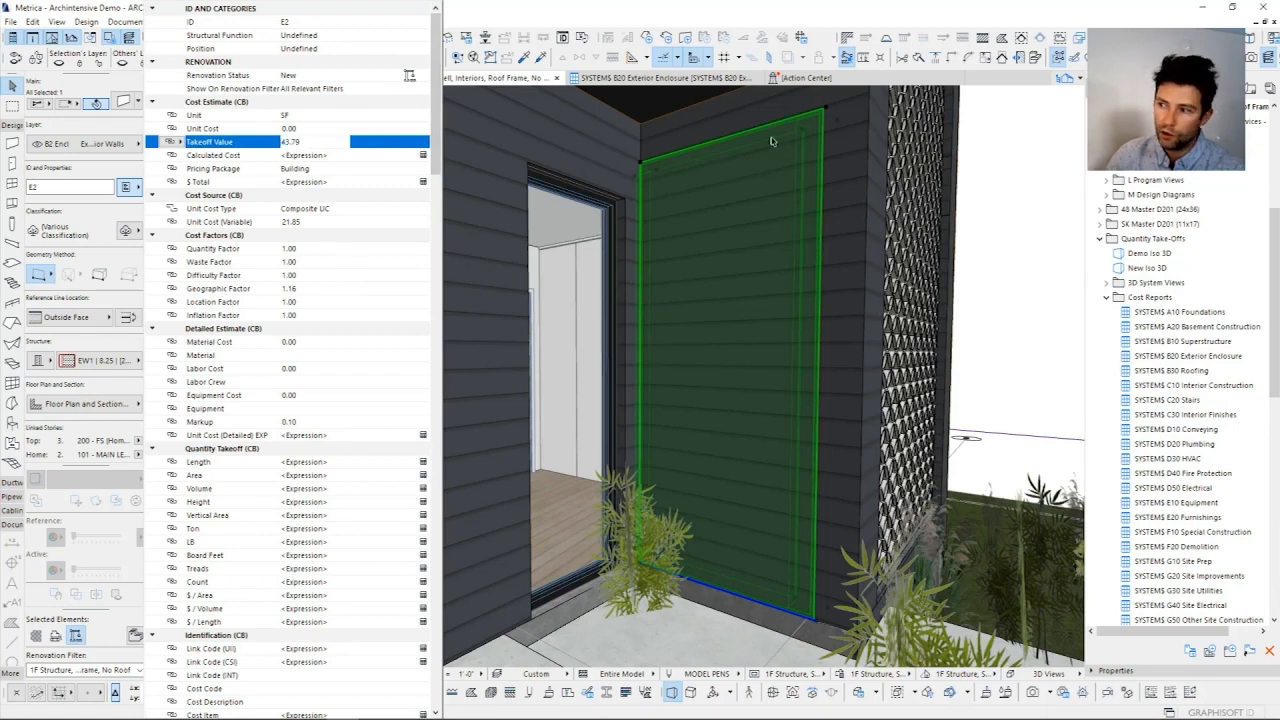
pyautogui.click(337, 156)
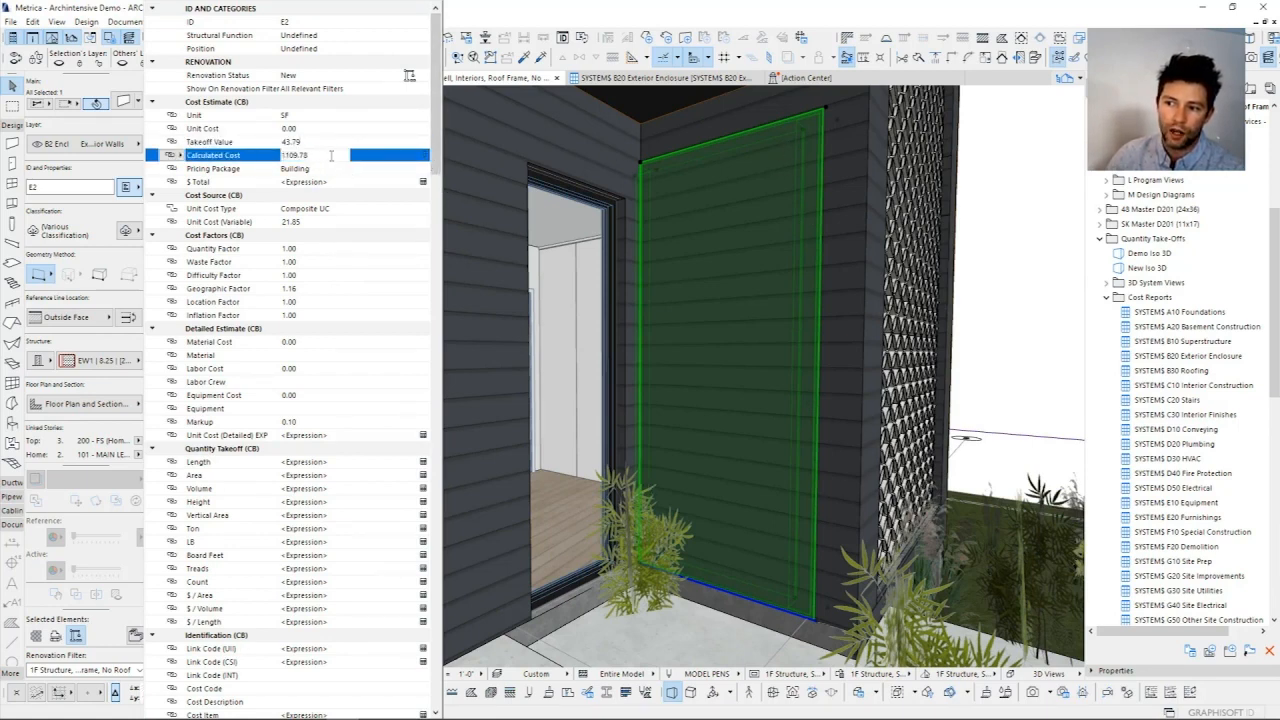
pyautogui.click(319, 224)
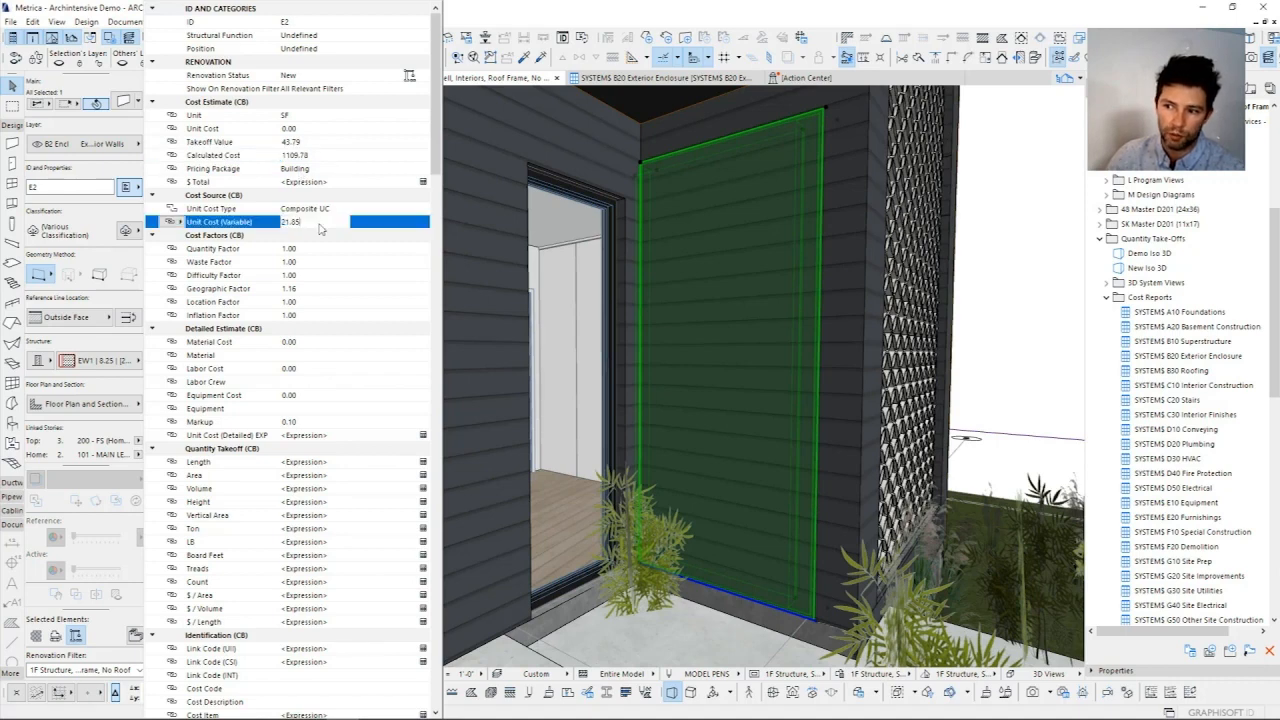
pyautogui.click(310, 157)
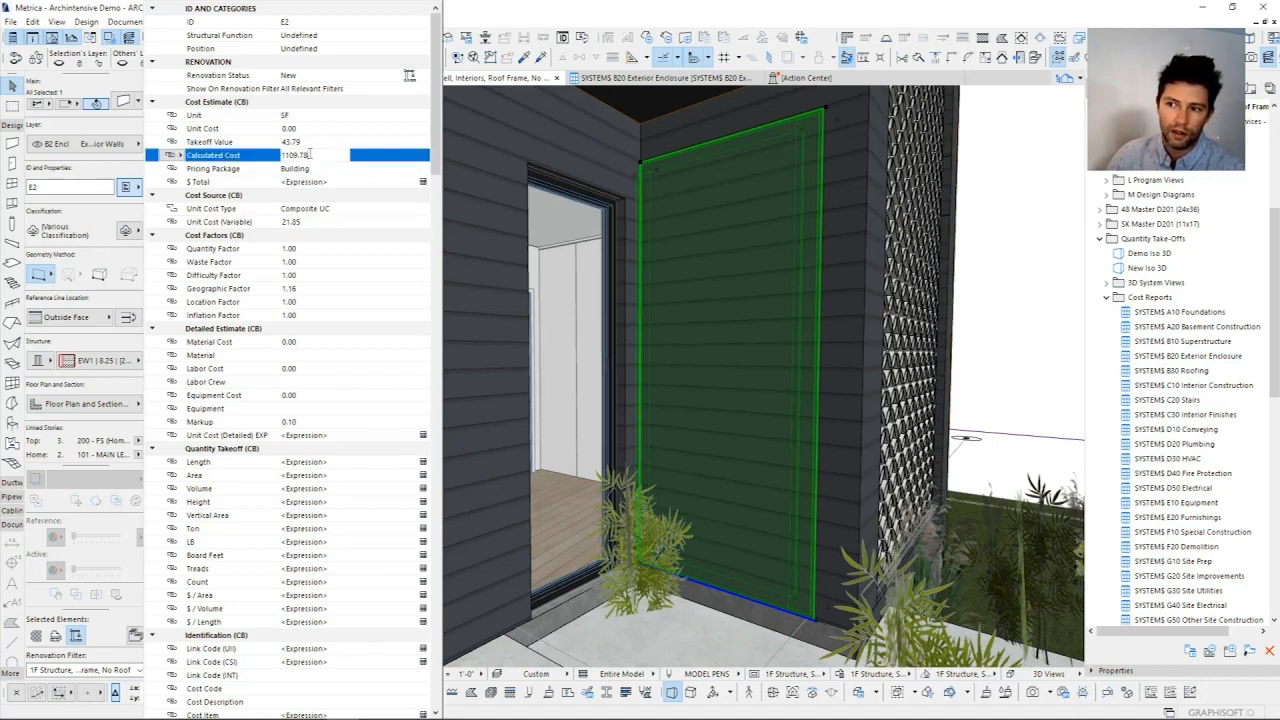
pyautogui.click(313, 291)
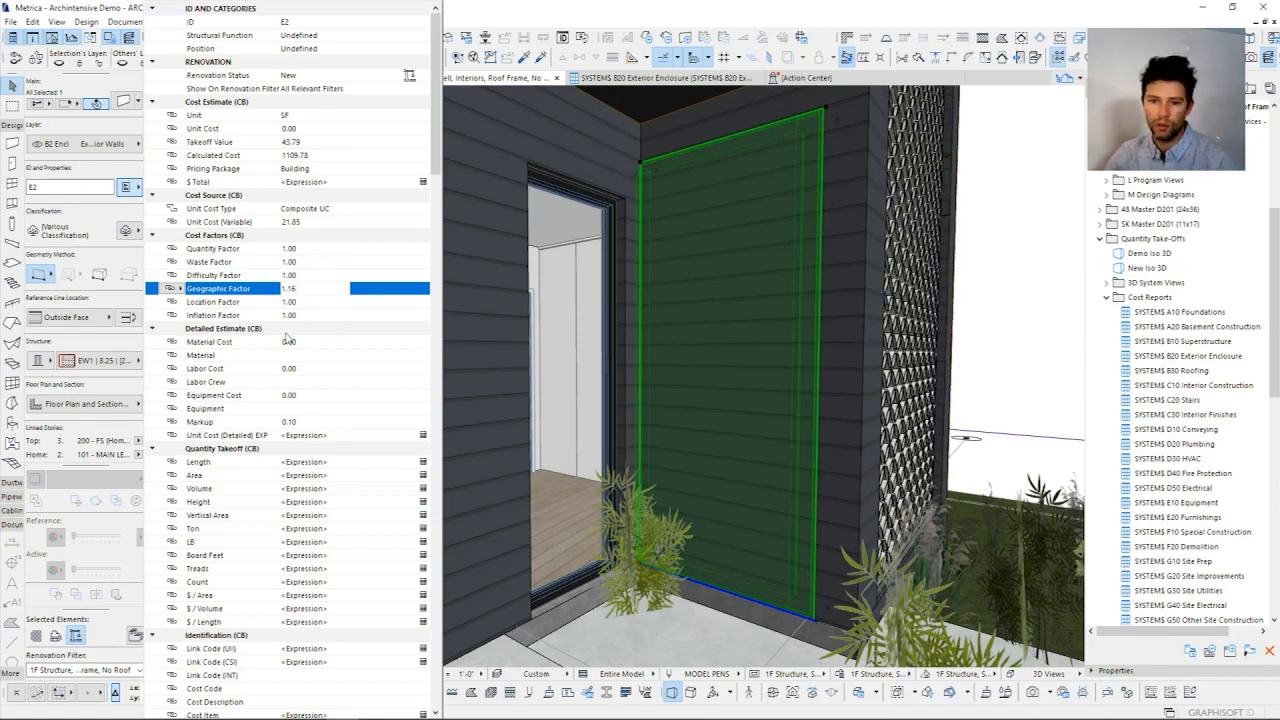
pyautogui.click(740, 311)
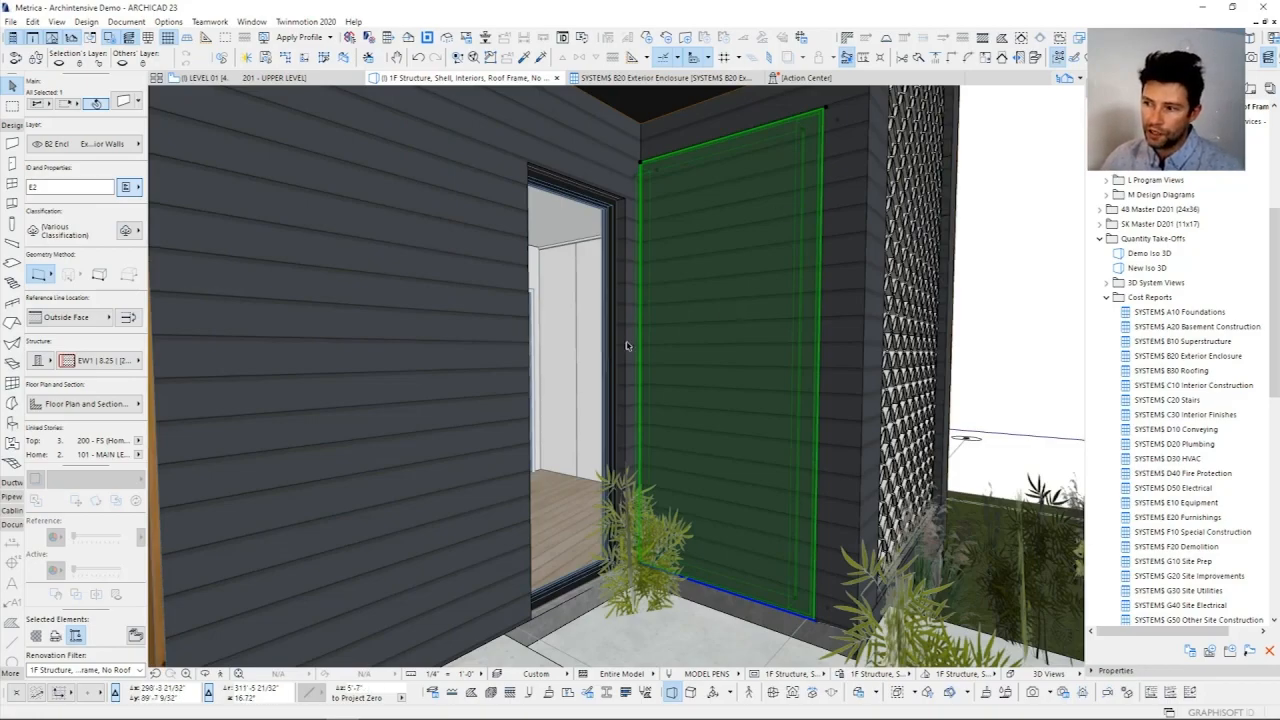
# Step: Deselect the wall and bring the exterior of the whole house into the 3D view
pyautogui.click(1000, 312)
pyautogui.scroll(-8, 850, 308)
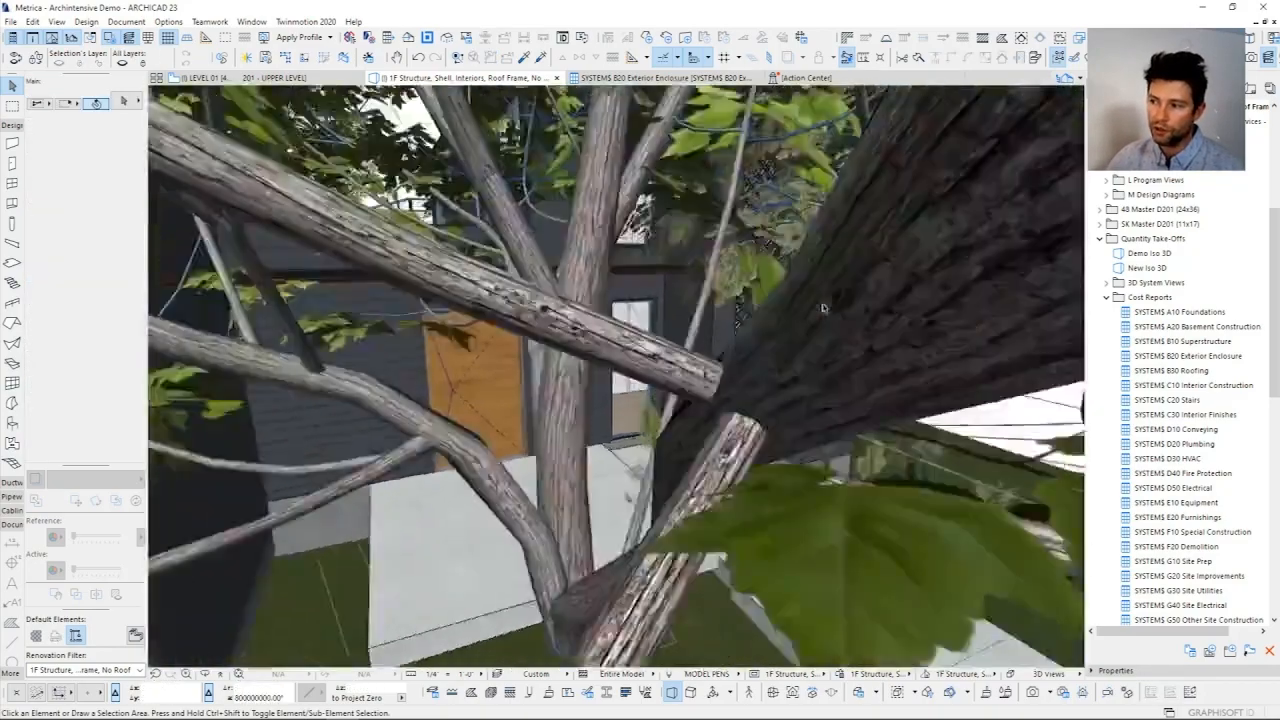
pyautogui.scroll(-10, 823, 308)
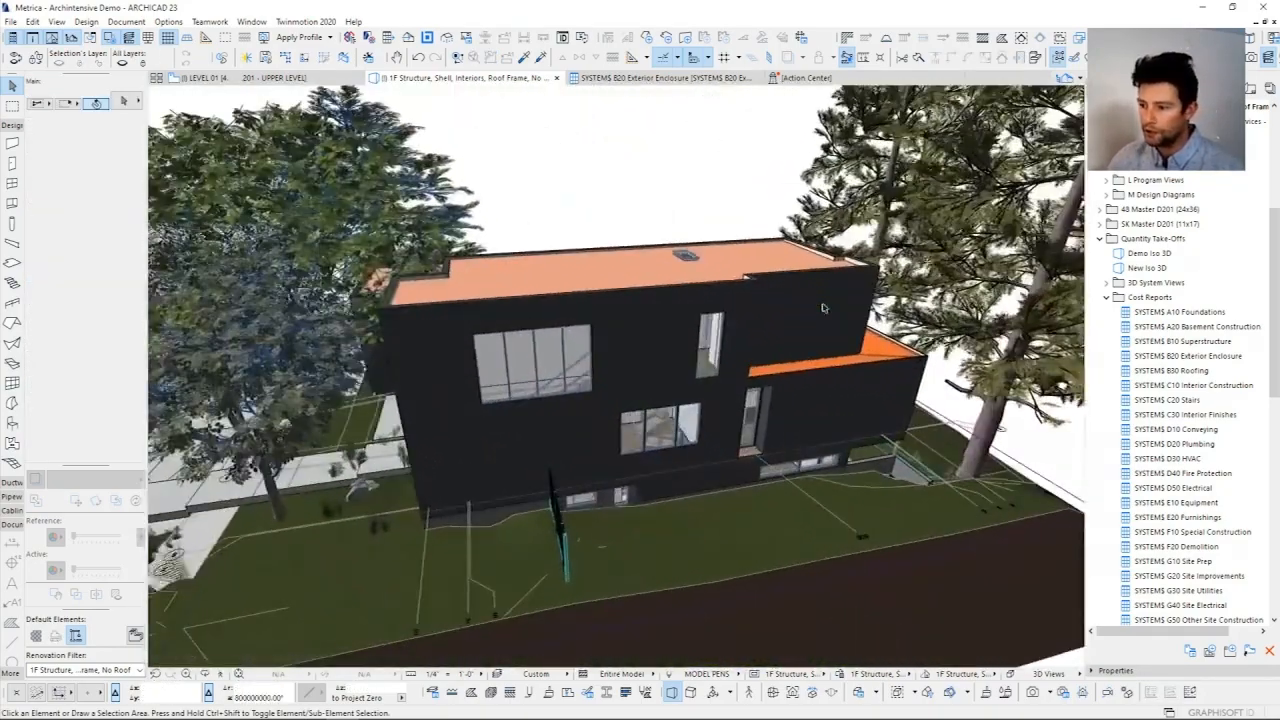
# Step: Open the Takeoff Value property's expression for editing in the Property Manager
pyautogui.scroll(10, 823, 308)
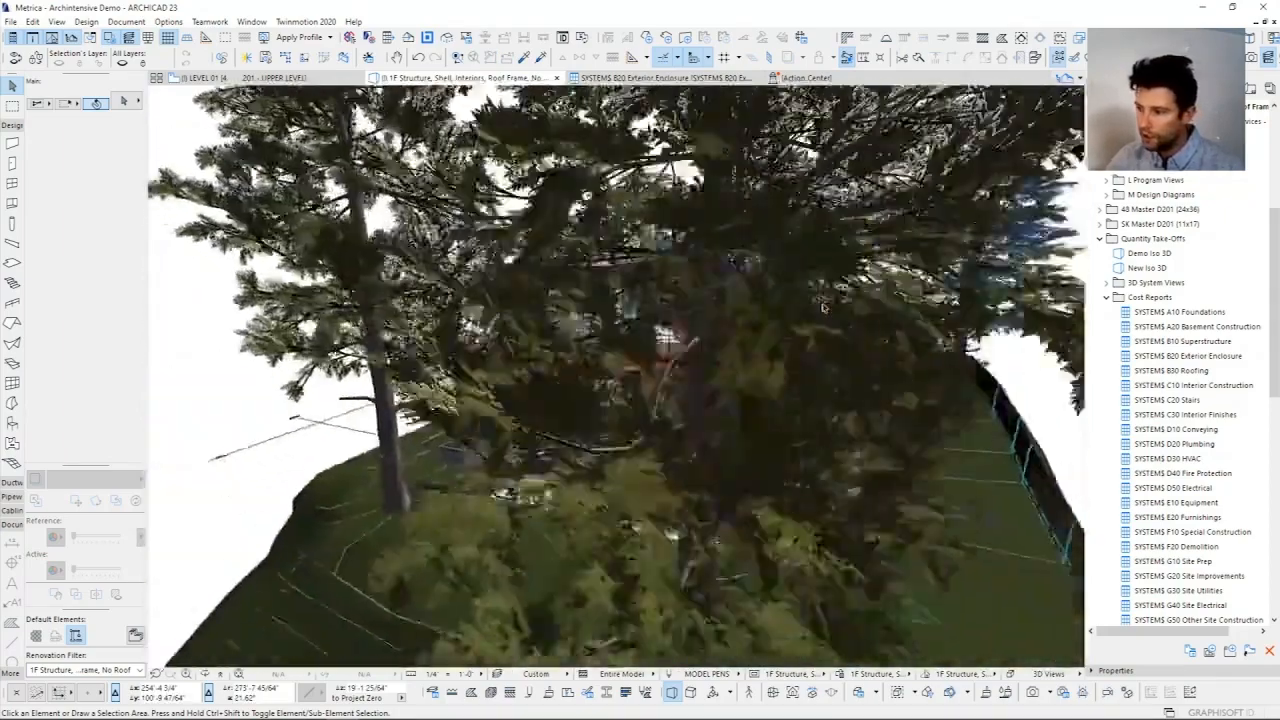
pyautogui.scroll(6, 823, 308)
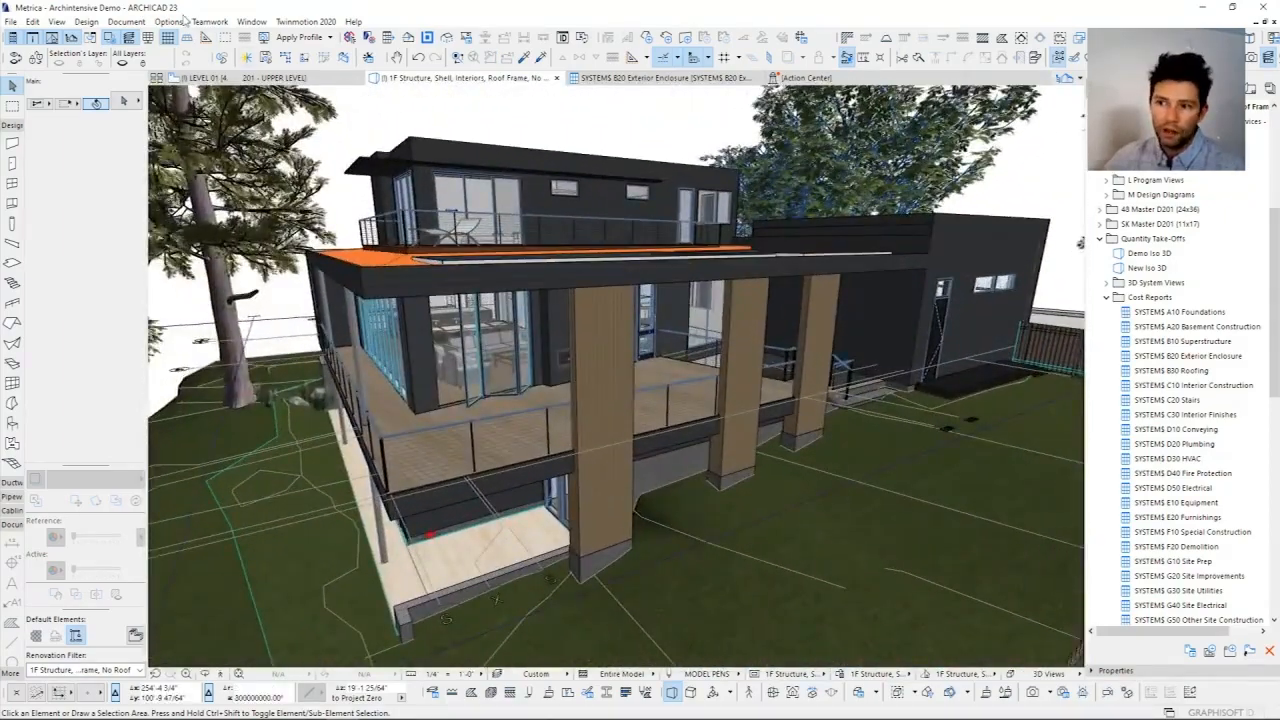
pyautogui.click(178, 21)
pyautogui.click(204, 276)
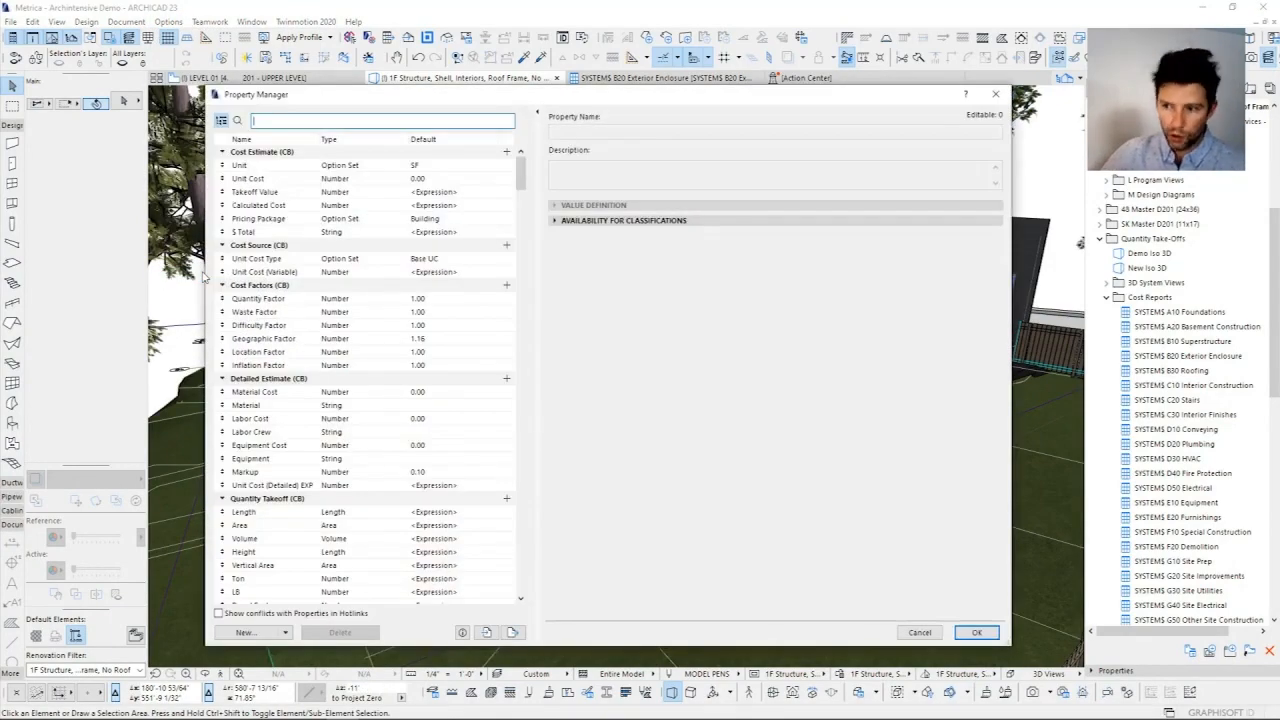
pyautogui.click(340, 192)
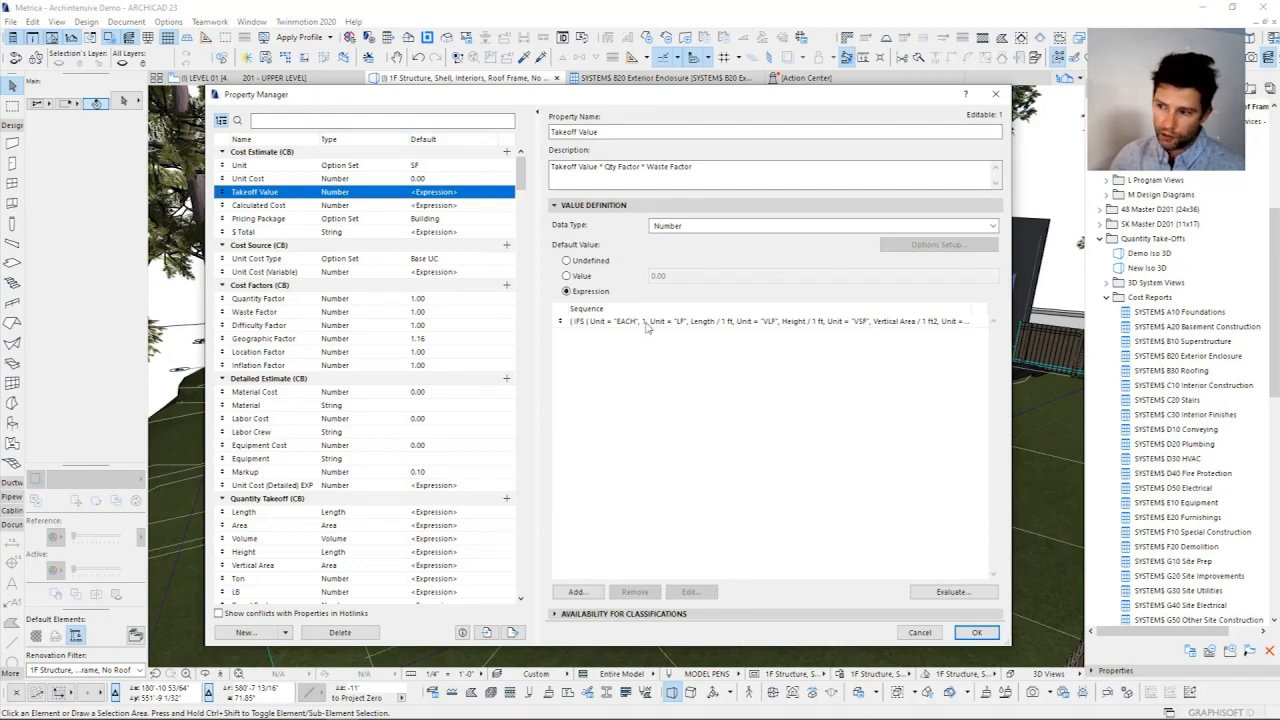
pyautogui.click(646, 324)
pyautogui.click(690, 591)
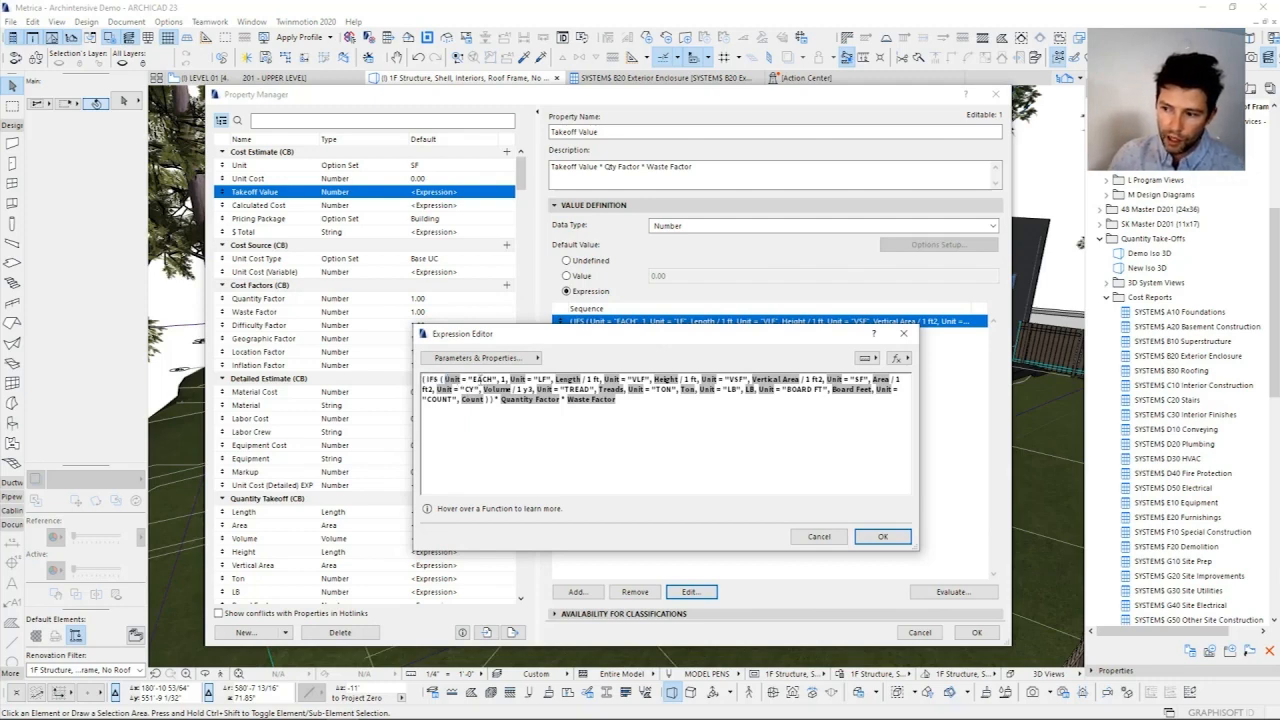
# Step: Examine how the Takeoff Value expression matches units such as EACH, LF, VLF, VSF and SF to Length, Height, Vertical Area and Area
pyautogui.moveTo(473, 380); pyautogui.dragTo(489, 380)
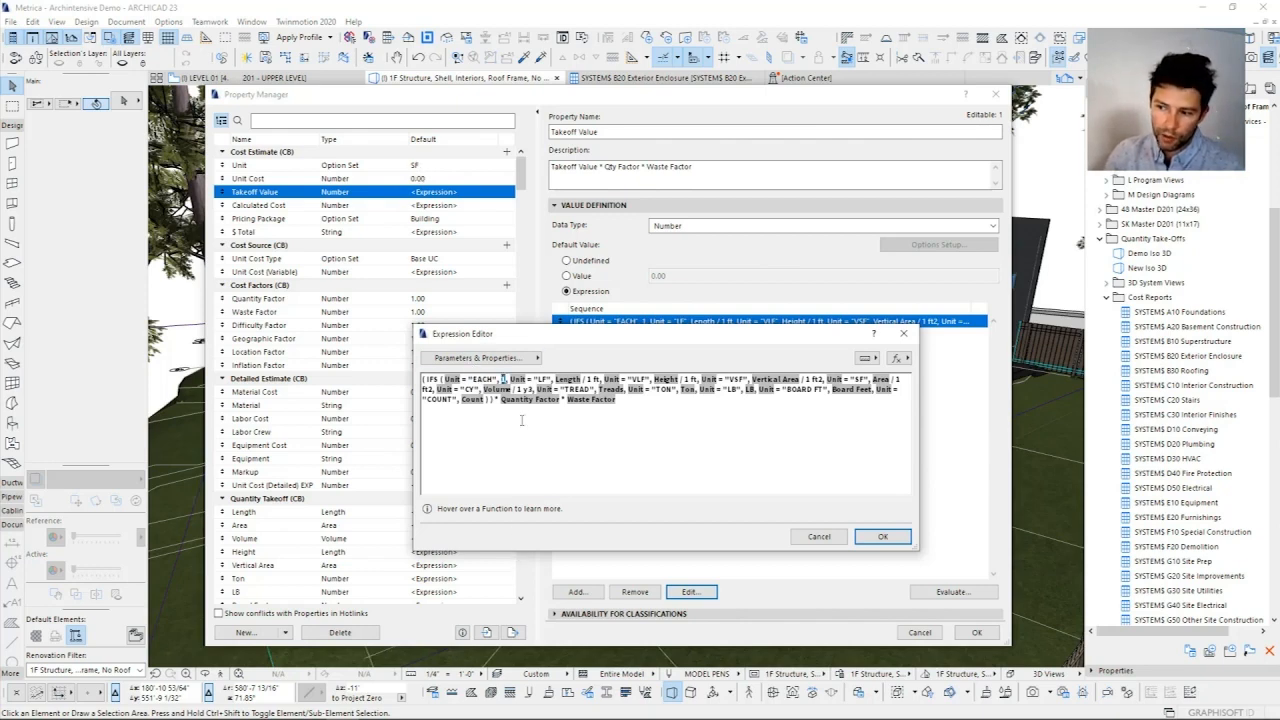
pyautogui.doubleClick(568, 380)
pyautogui.moveTo(601, 380); pyautogui.dragTo(587, 380)
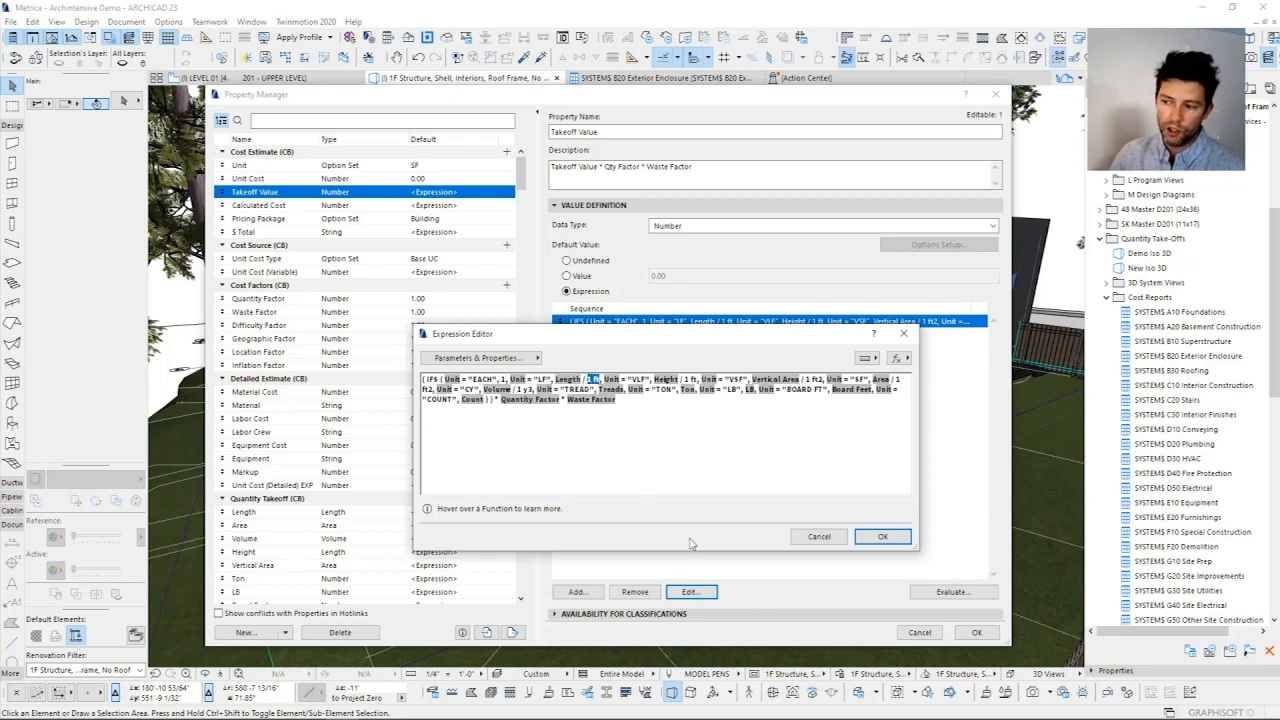
pyautogui.doubleClick(612, 380)
pyautogui.doubleClick(666, 380)
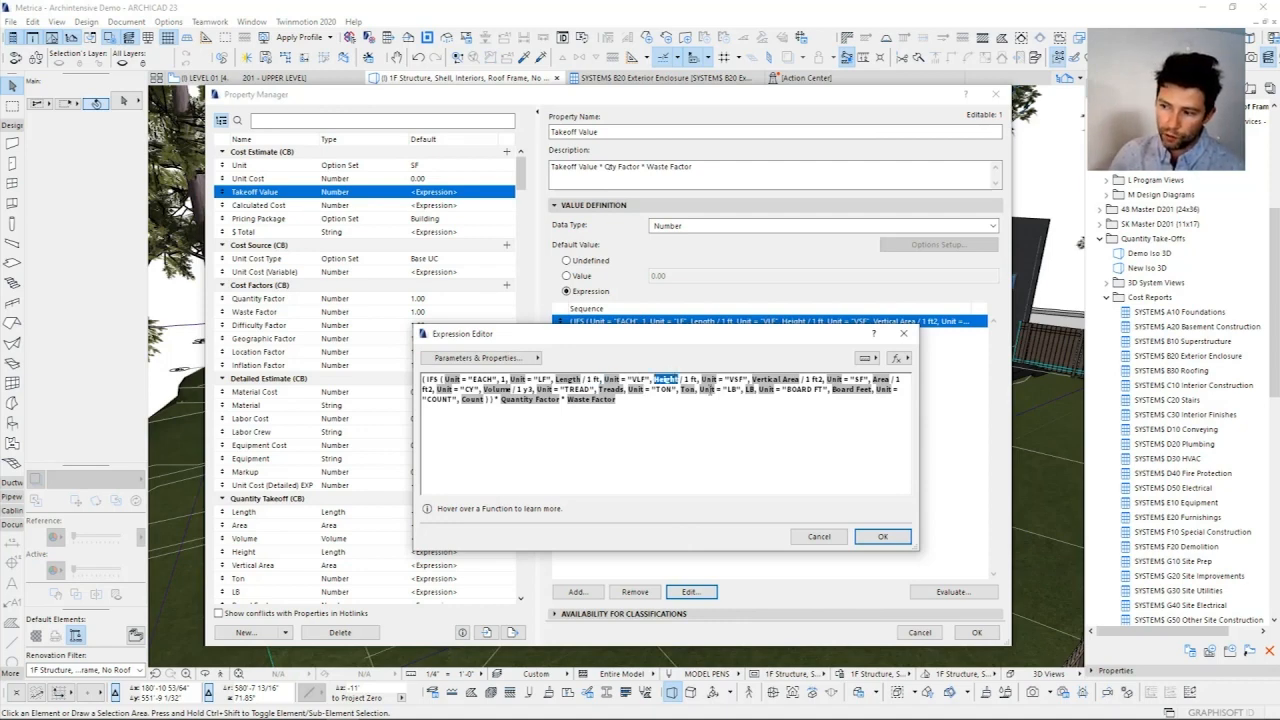
pyautogui.doubleClick(776, 380)
pyautogui.doubleClick(835, 380)
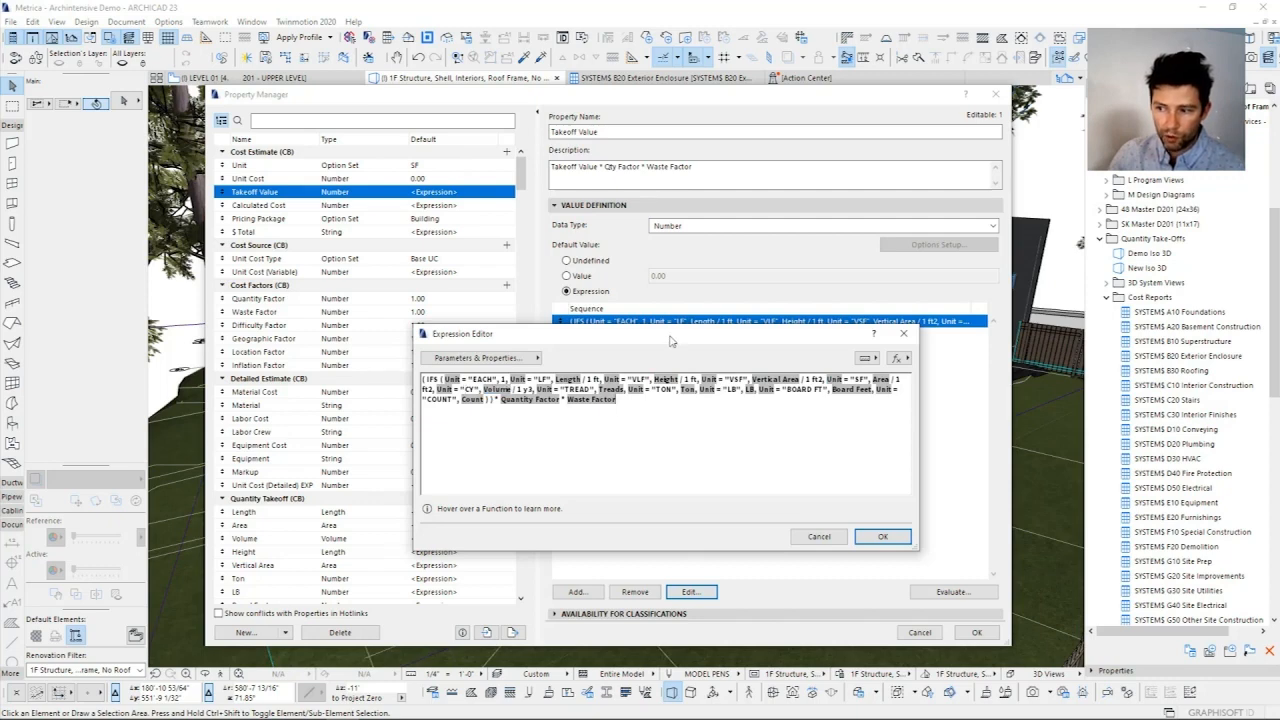
# Step: Examine the Quantity Factor and Waste Factor multipliers in the Takeoff Value expression, and close the expression without changes
pyautogui.moveTo(678, 338); pyautogui.dragTo(681, 299)
pyautogui.doubleClick(594, 361)
pyautogui.doubleClick(533, 361)
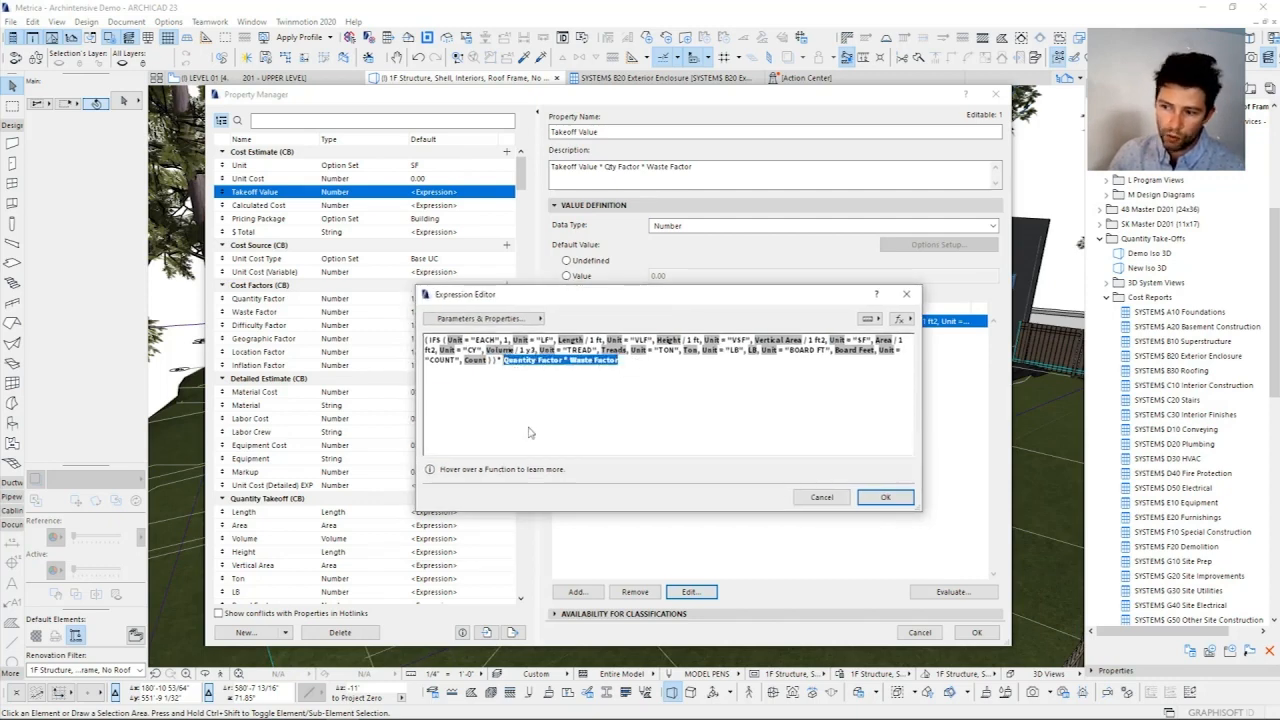
pyautogui.click(605, 363)
pyautogui.click(633, 380)
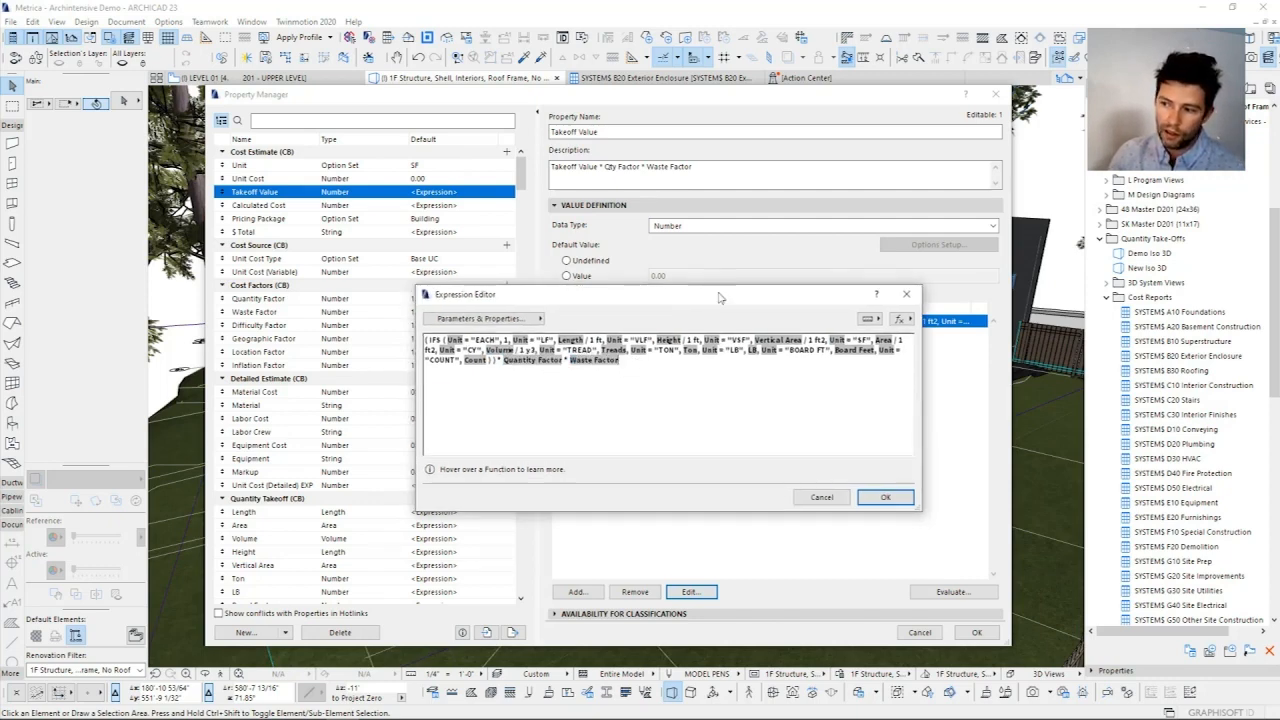
pyautogui.click(908, 295)
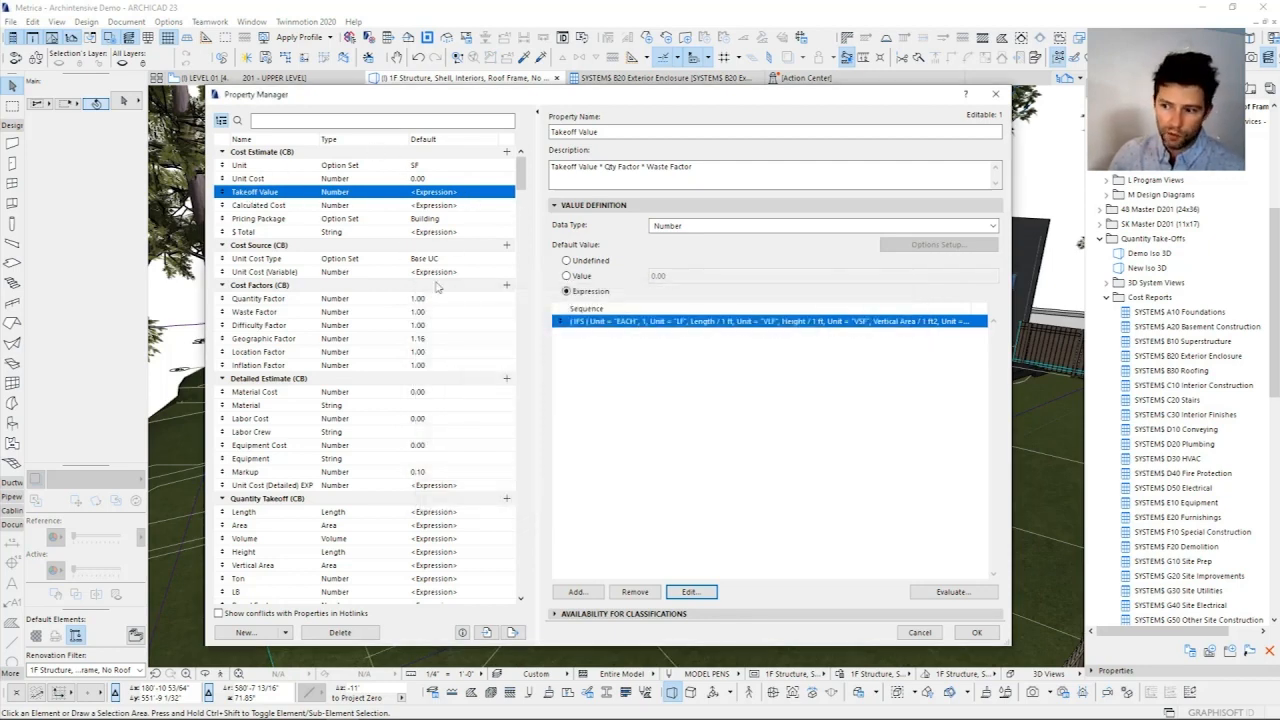
# Step: Examine the sequence of expressions behind the Quantity Takeoff Length property, from wall face lengths to the column and beam layer conditions
pyautogui.scroll(-3, 437, 287)
pyautogui.click(331, 394)
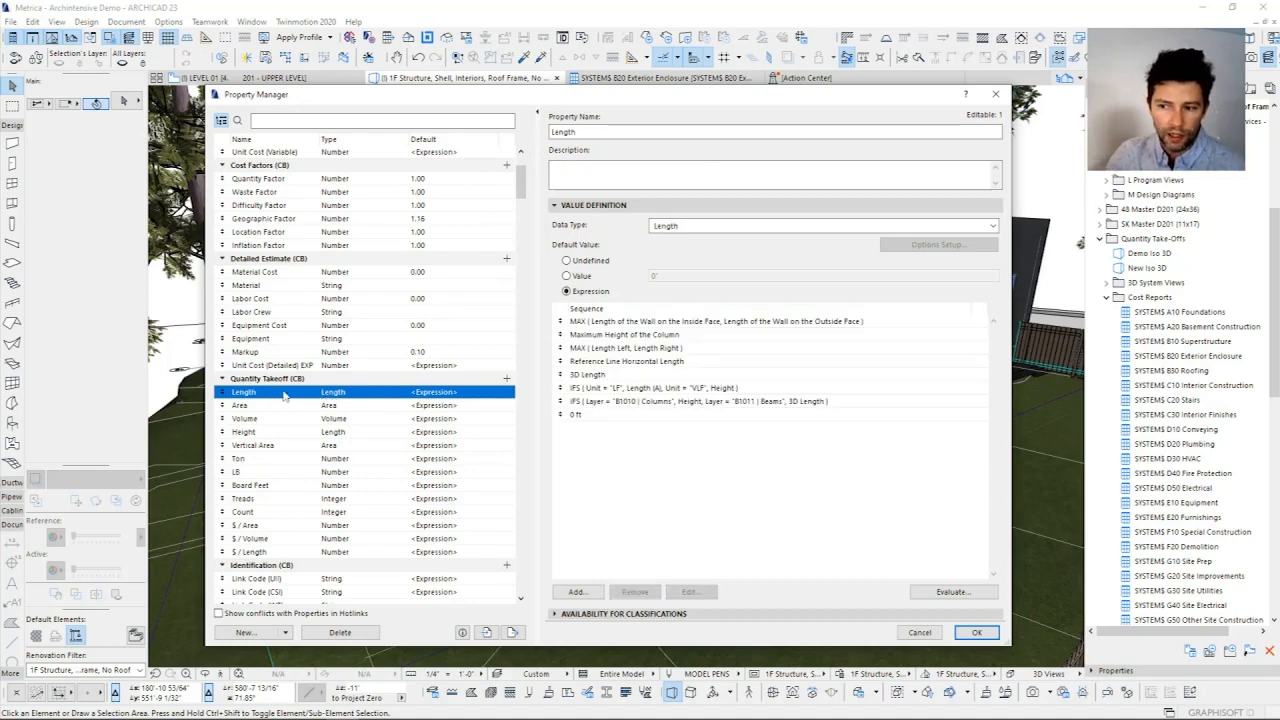
pyautogui.click(604, 324)
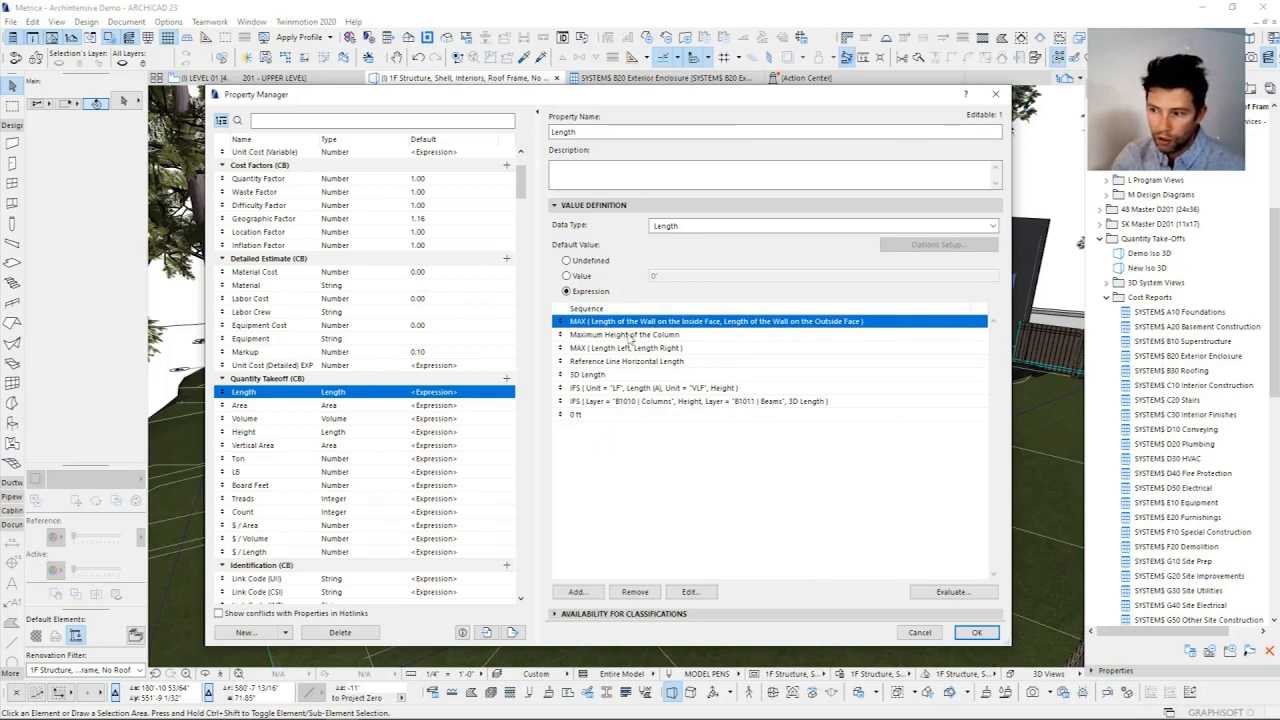
pyautogui.click(630, 337)
pyautogui.click(605, 350)
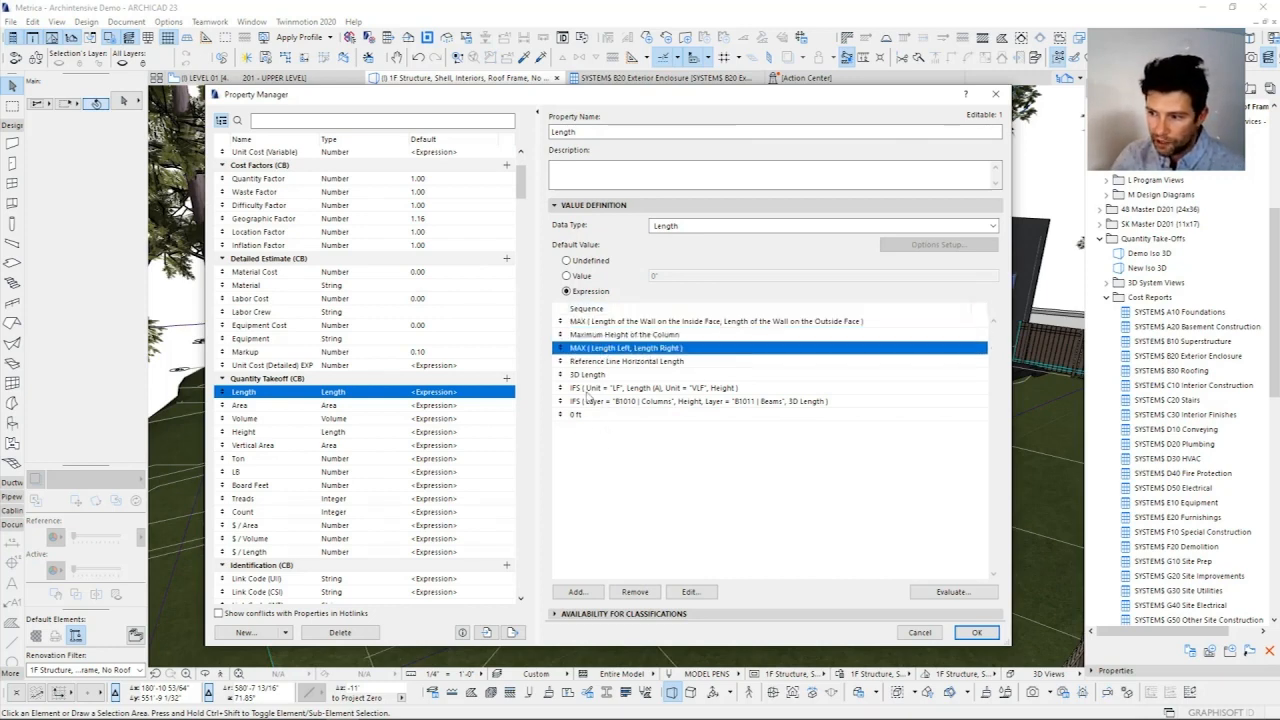
pyautogui.click(598, 363)
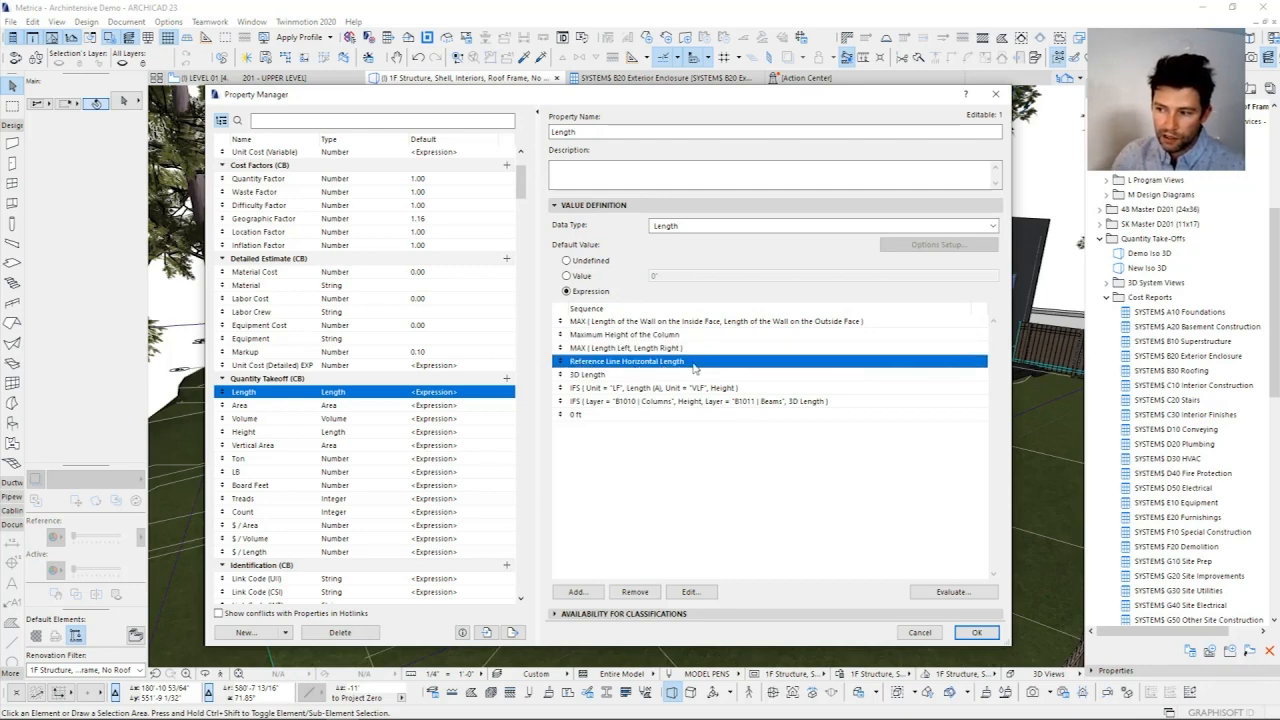
pyautogui.click(605, 374)
pyautogui.click(603, 387)
pyautogui.click(605, 401)
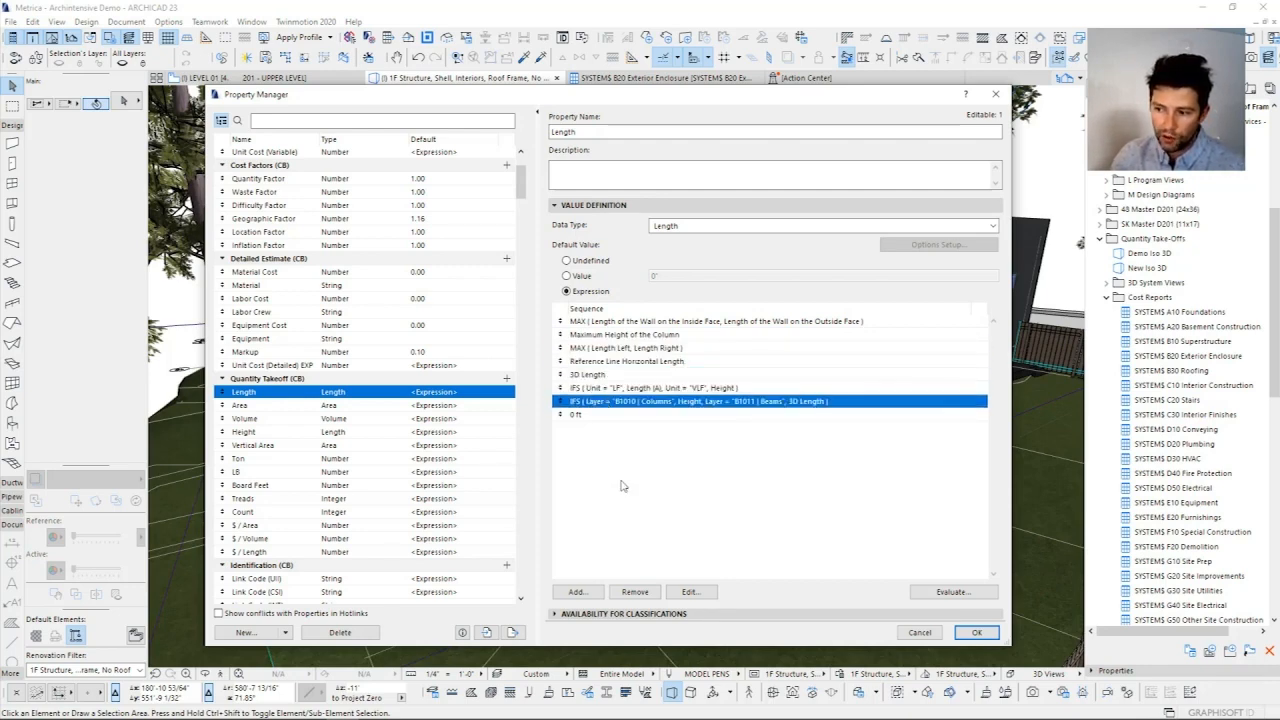
# Step: Examine the sequence of surface area expressions behind the Quantity Takeoff Area property
pyautogui.click(337, 406)
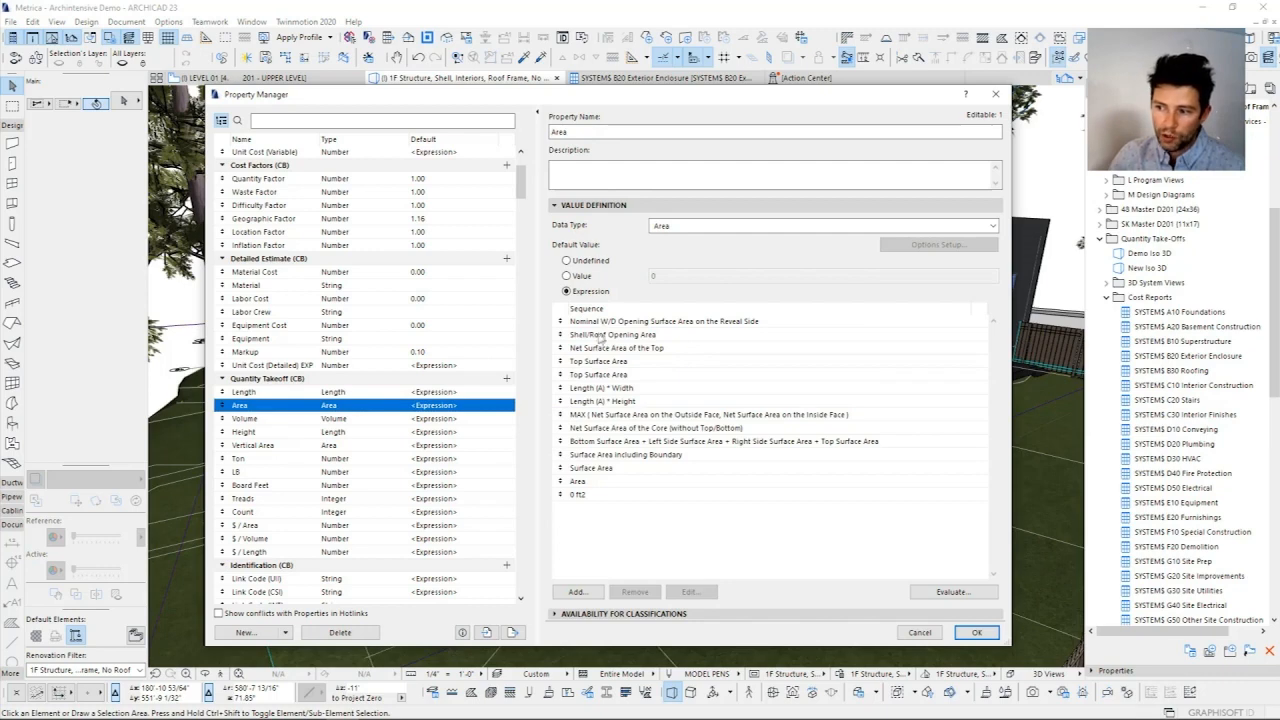
pyautogui.click(263, 420)
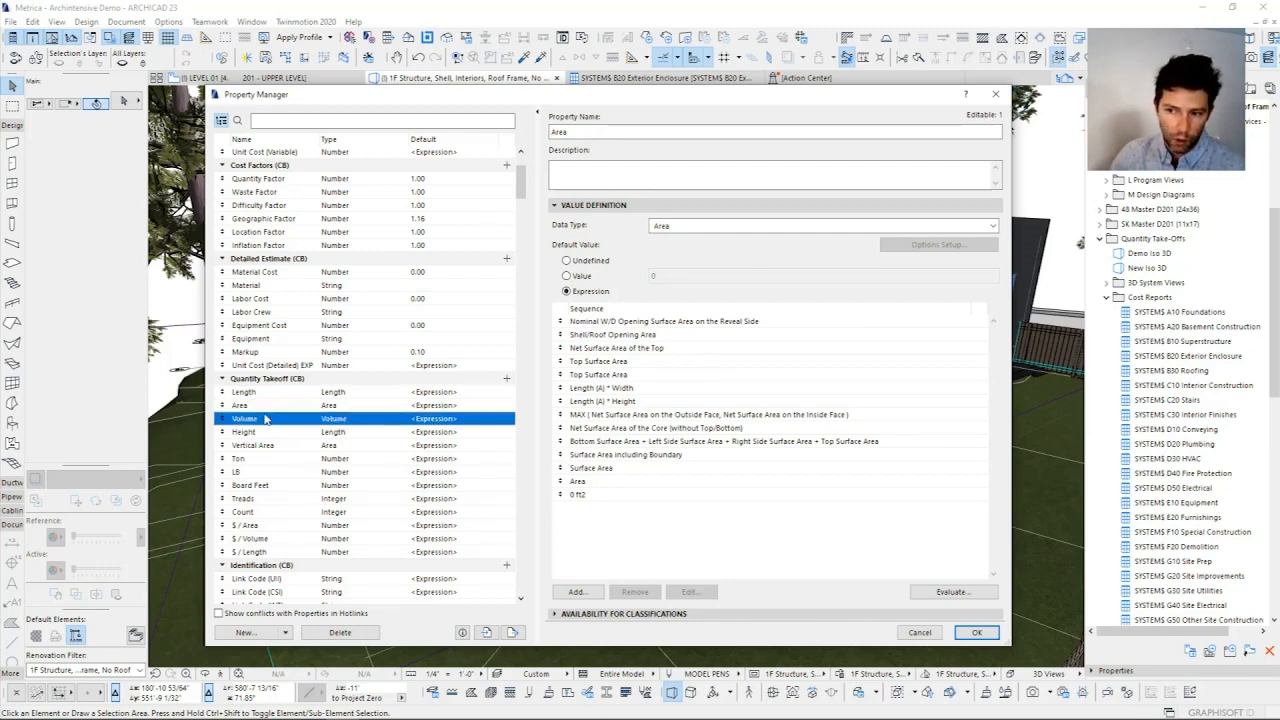
pyautogui.click(386, 407)
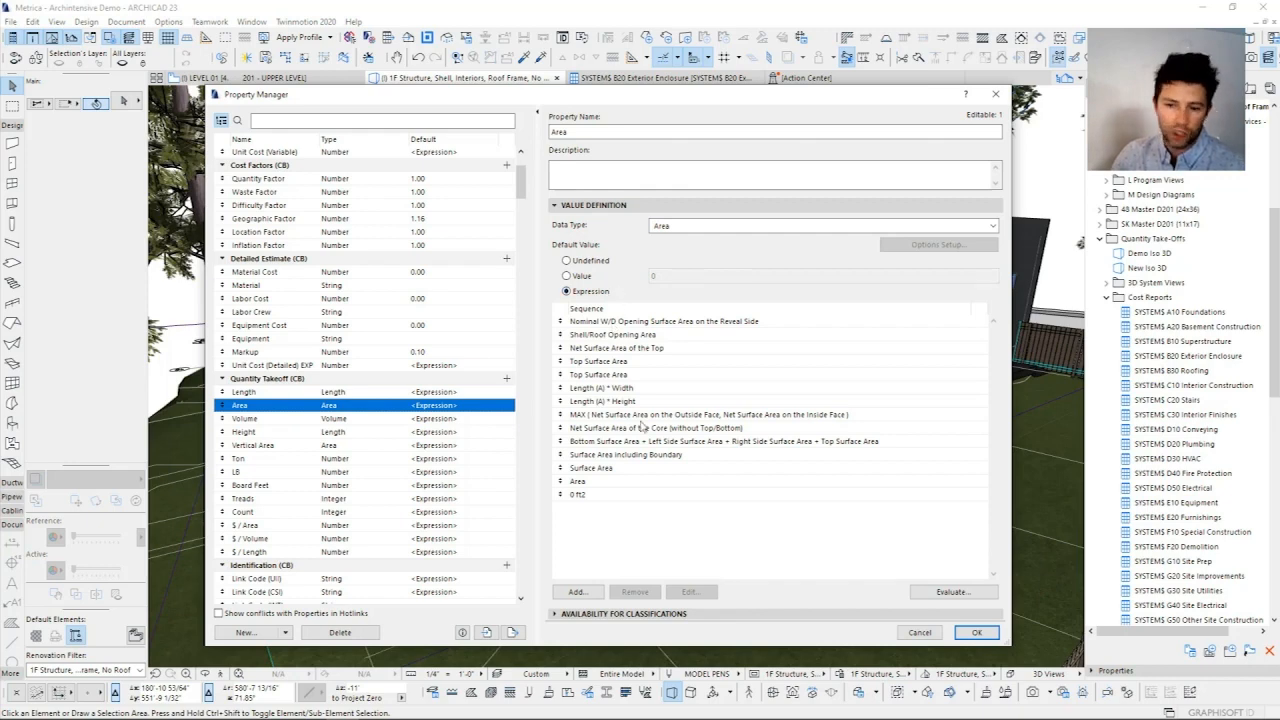
# Step: Examine the Calculated Cost formula and the Unit Cost (Variable) expression that depends on the Unit Cost Type
pyautogui.scroll(3, 357, 210)
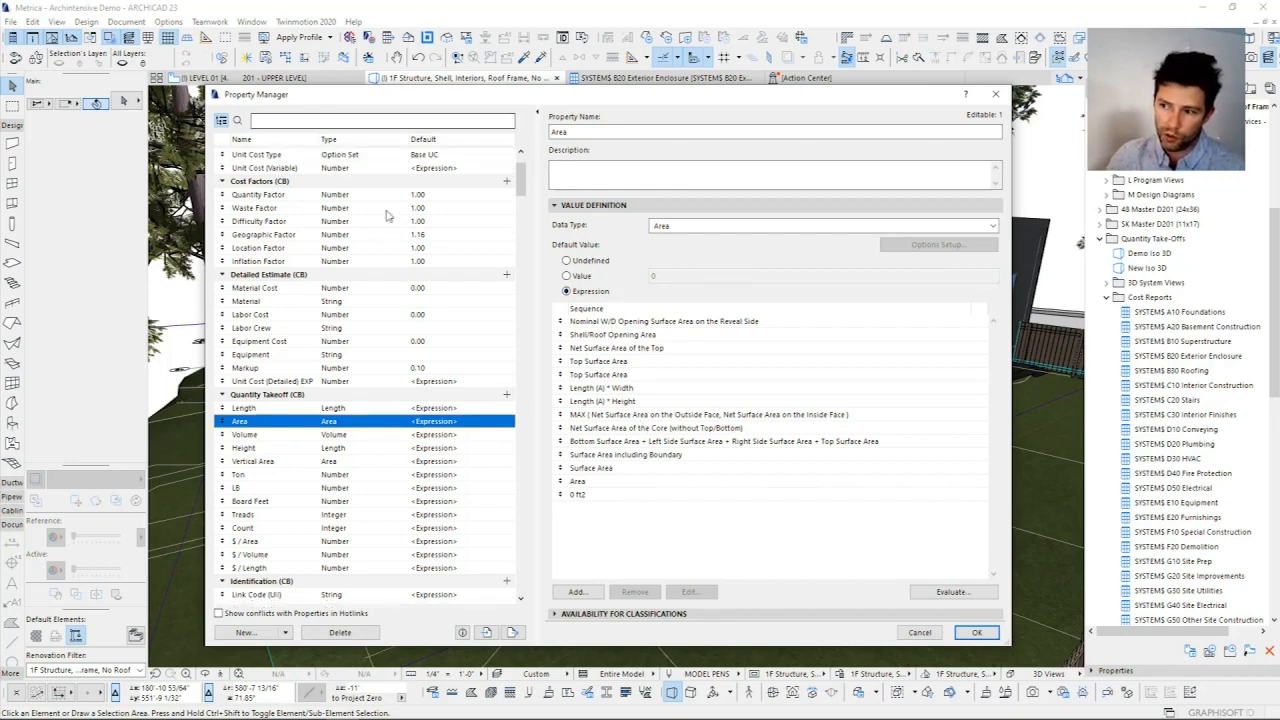
pyautogui.click(432, 206)
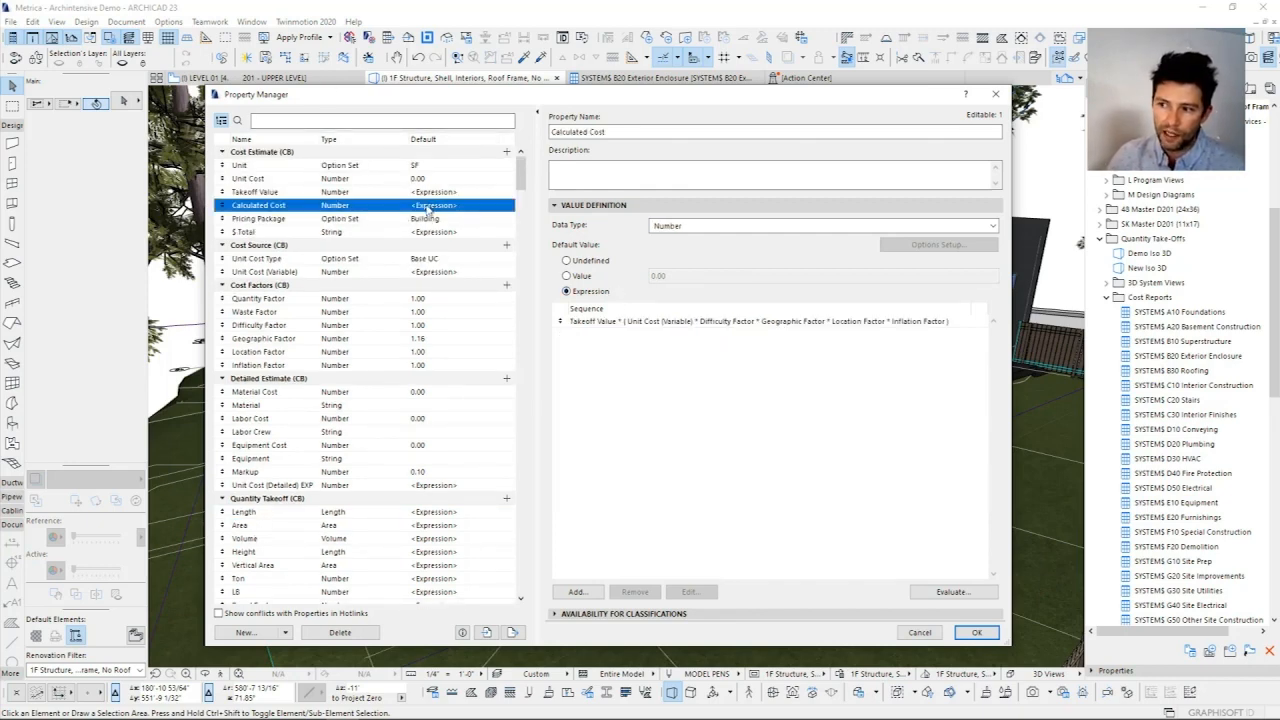
pyautogui.click(666, 323)
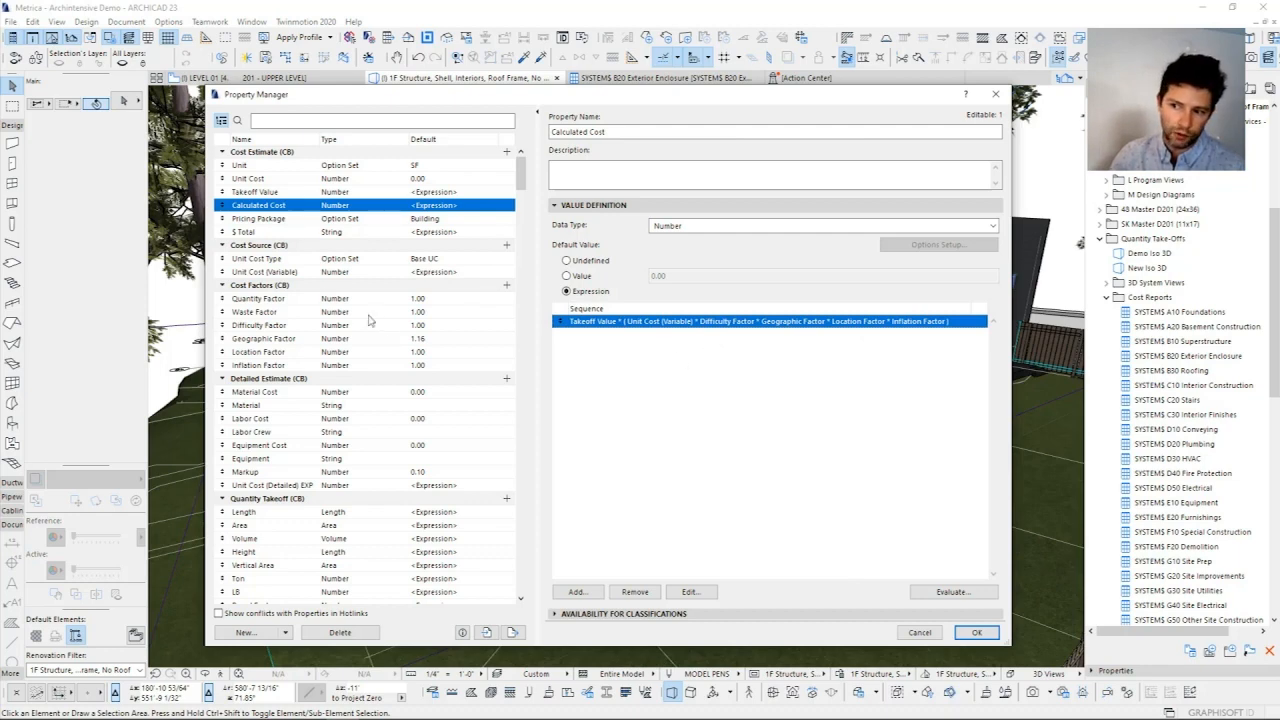
pyautogui.click(335, 273)
pyautogui.click(638, 324)
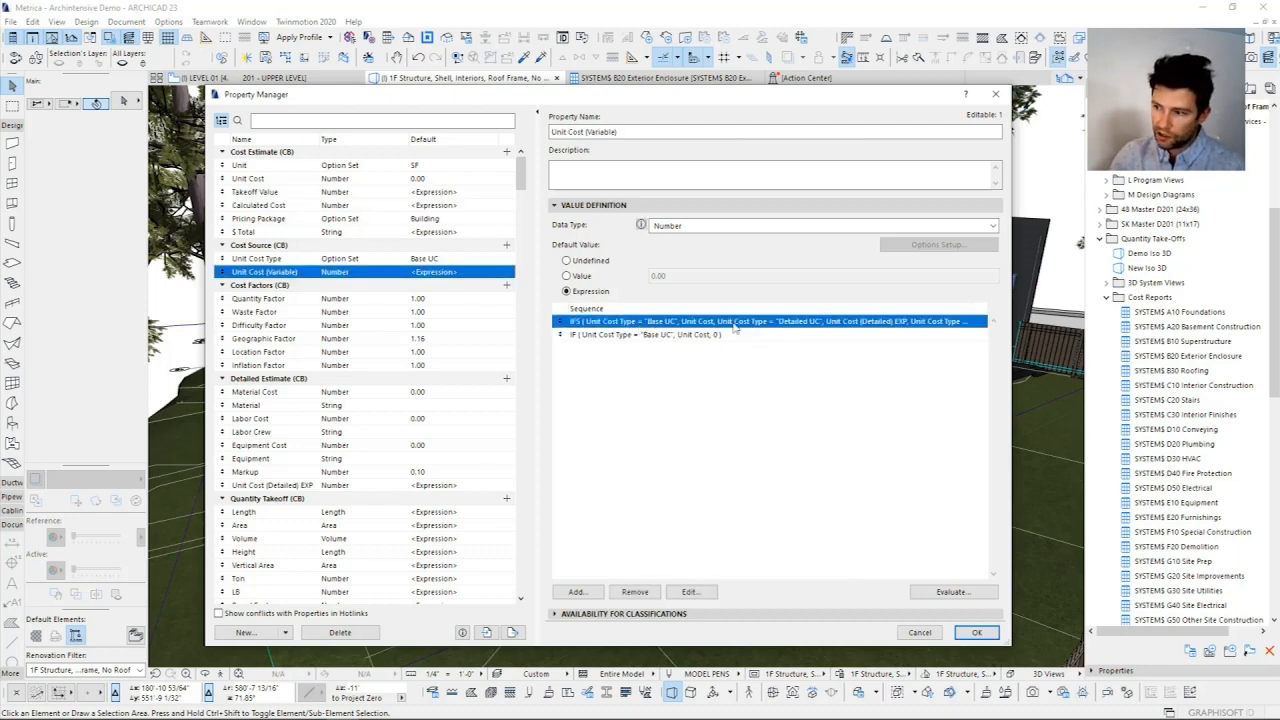
# Step: Examine the Unit Cost Type property's option set, keep Base UC as the default, and close the Property Manager
pyautogui.click(430, 259)
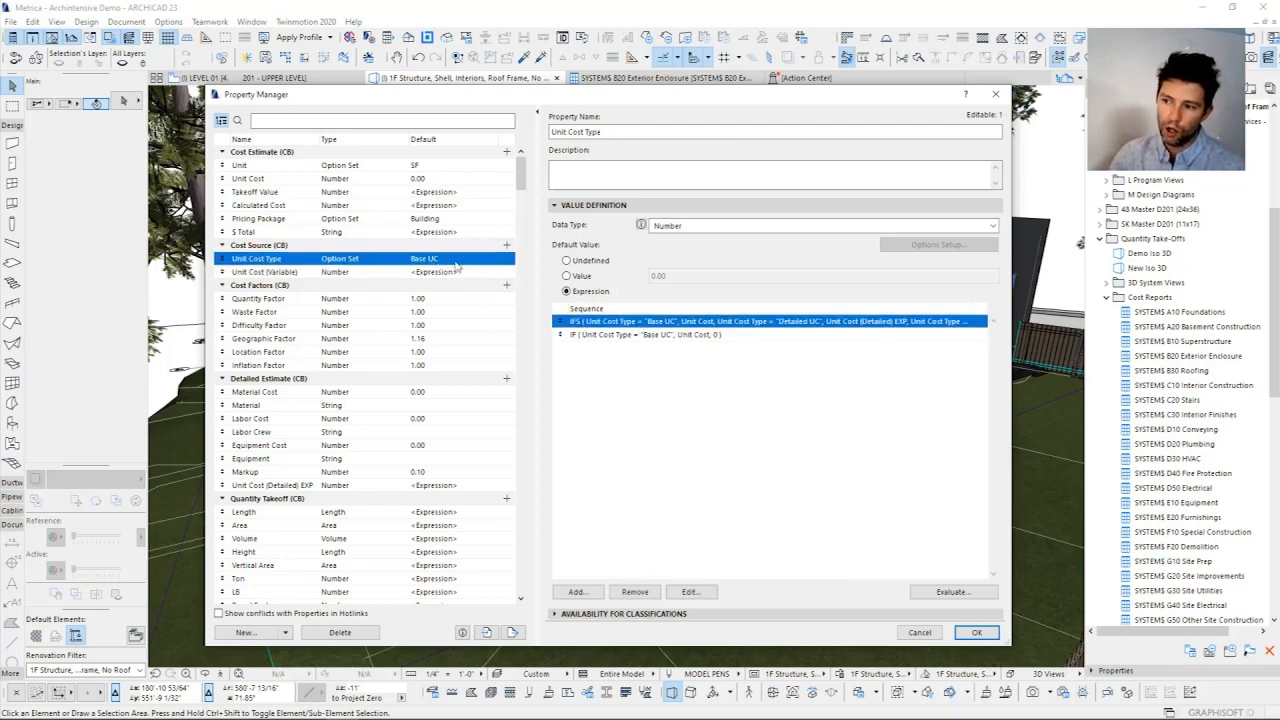
pyautogui.click(712, 277)
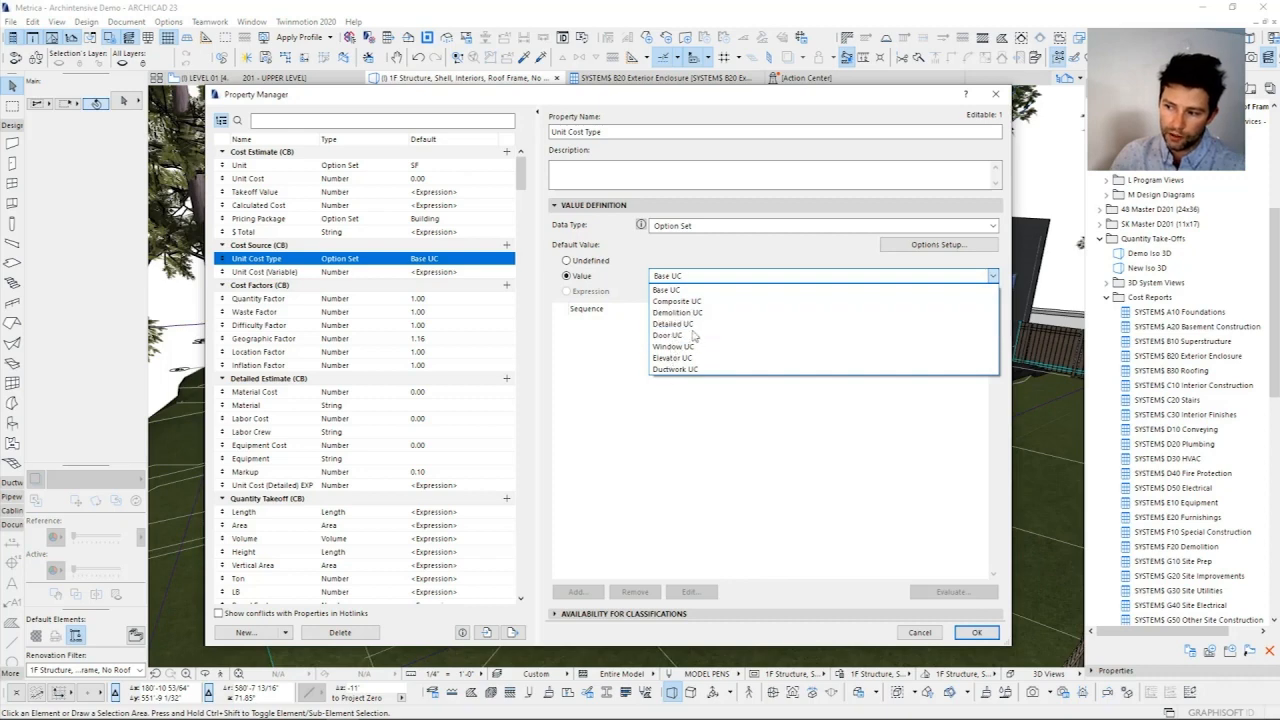
pyautogui.click(615, 406)
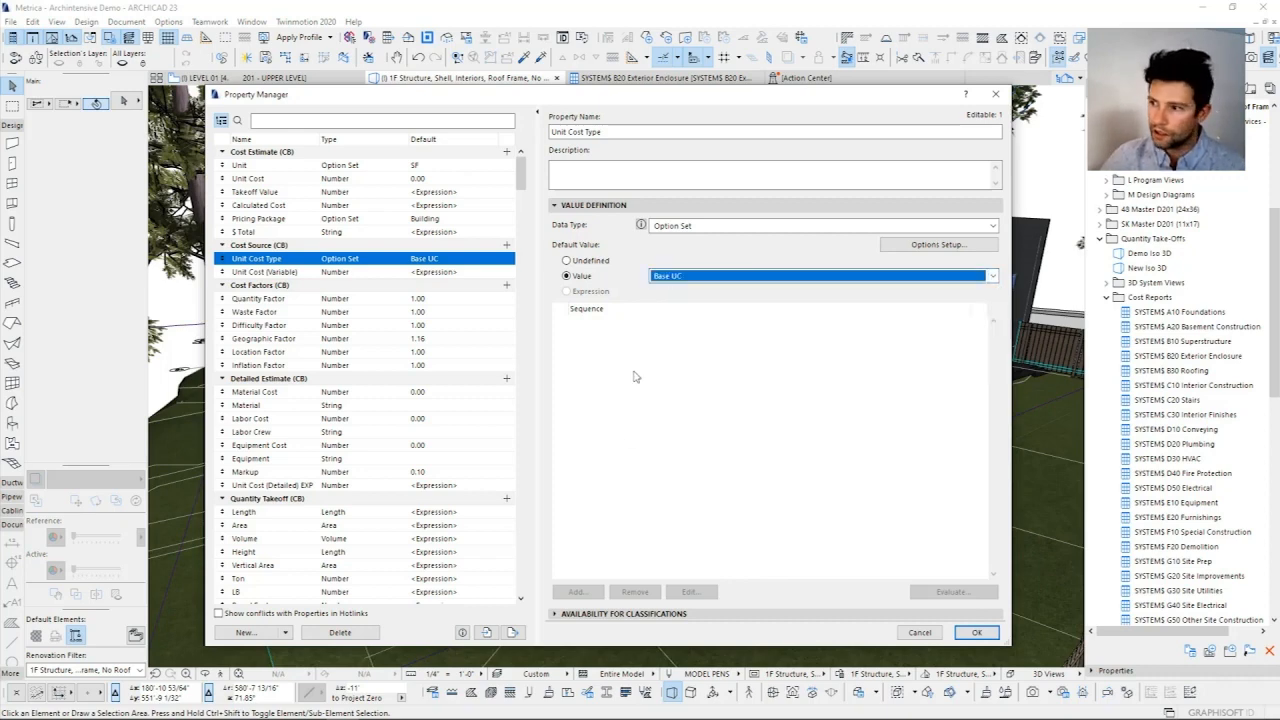
pyautogui.moveTo(882, 97); pyautogui.dragTo(865, 90)
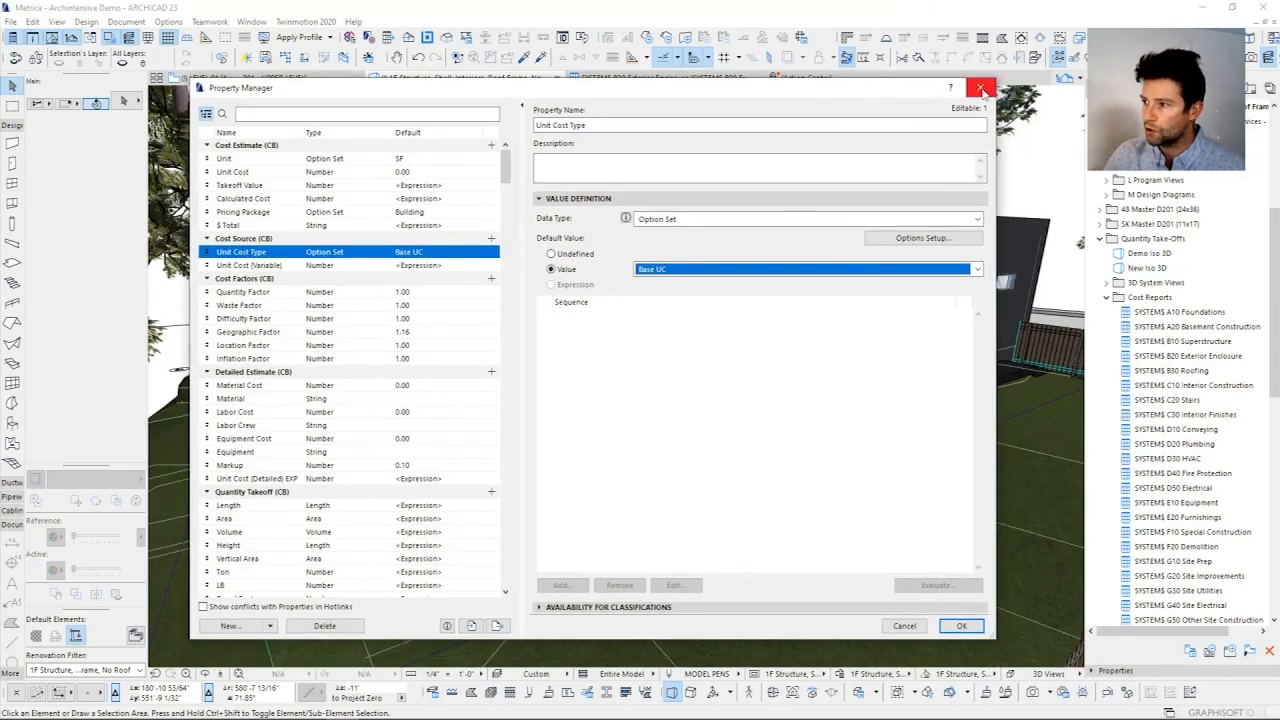
pyautogui.click(982, 89)
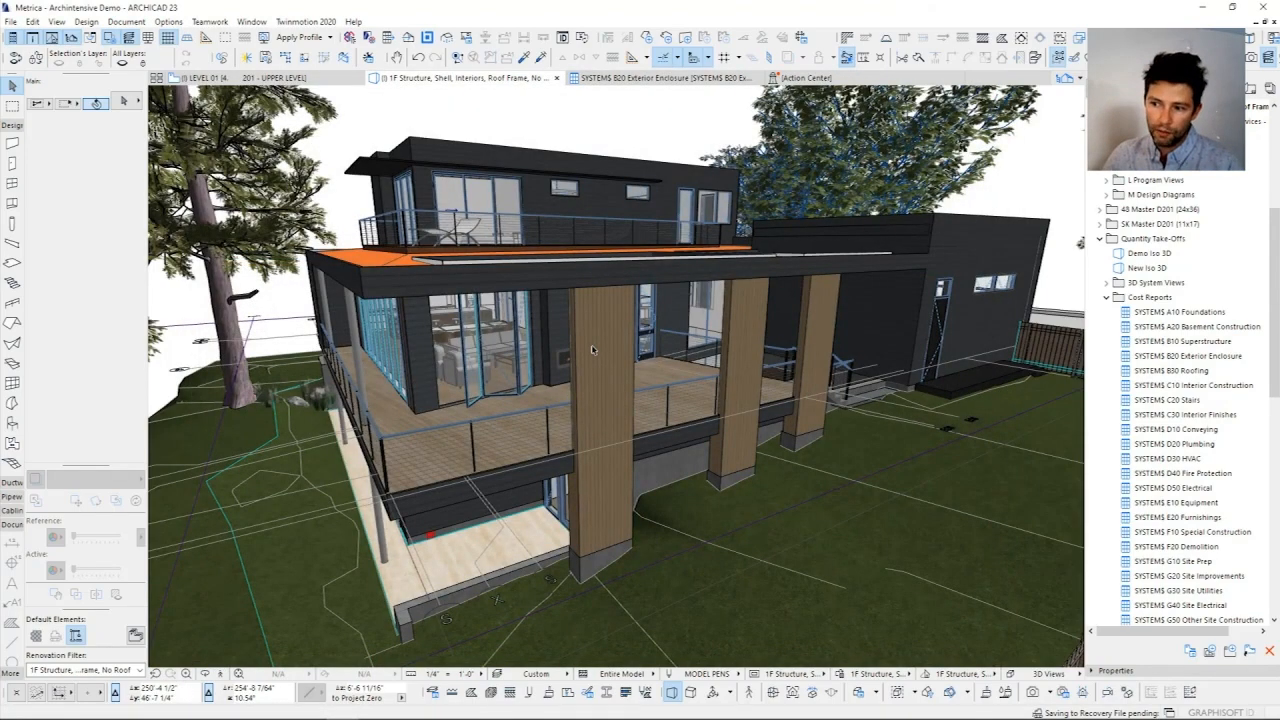
pyautogui.keyDown('shift'); pyautogui.moveTo(592, 349); pyautogui.dragTo(598, 351, button='middle'); pyautogui.keyUp('shift')
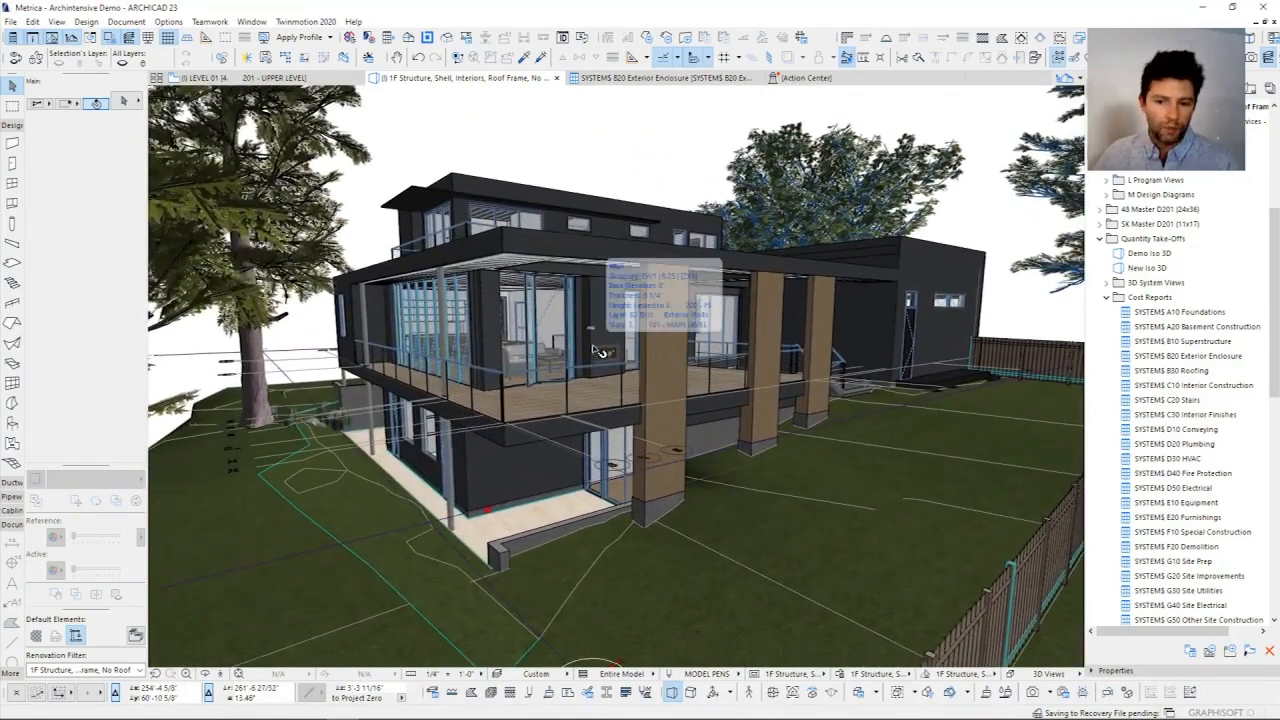